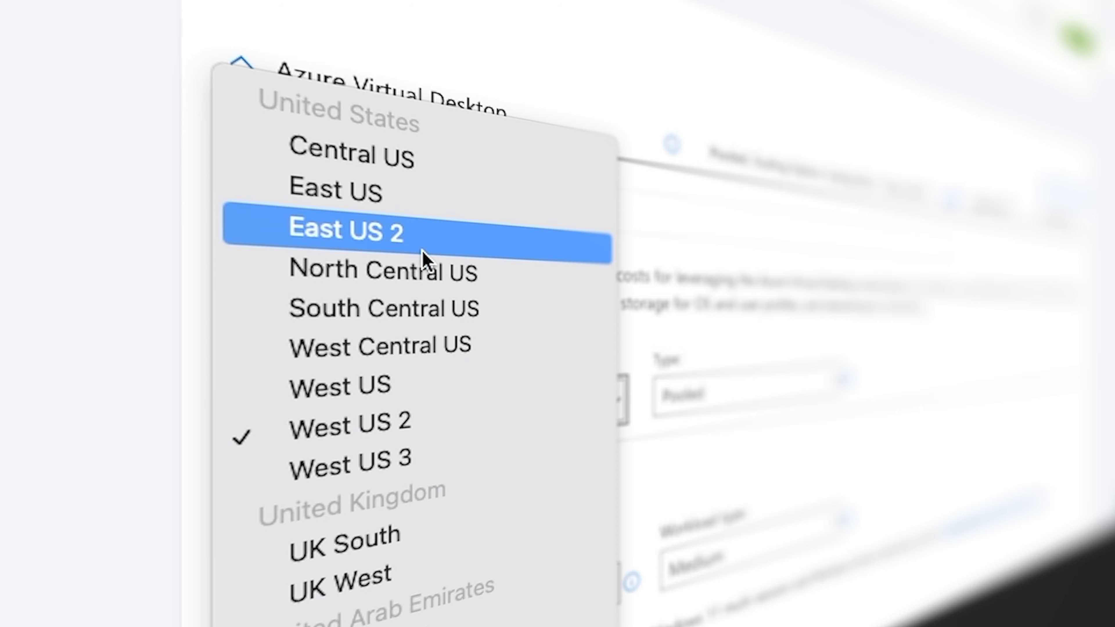
{"action": "left_click", "coordinate": [718, 395]}
{"action": "left_click", "coordinate": [718, 394]}
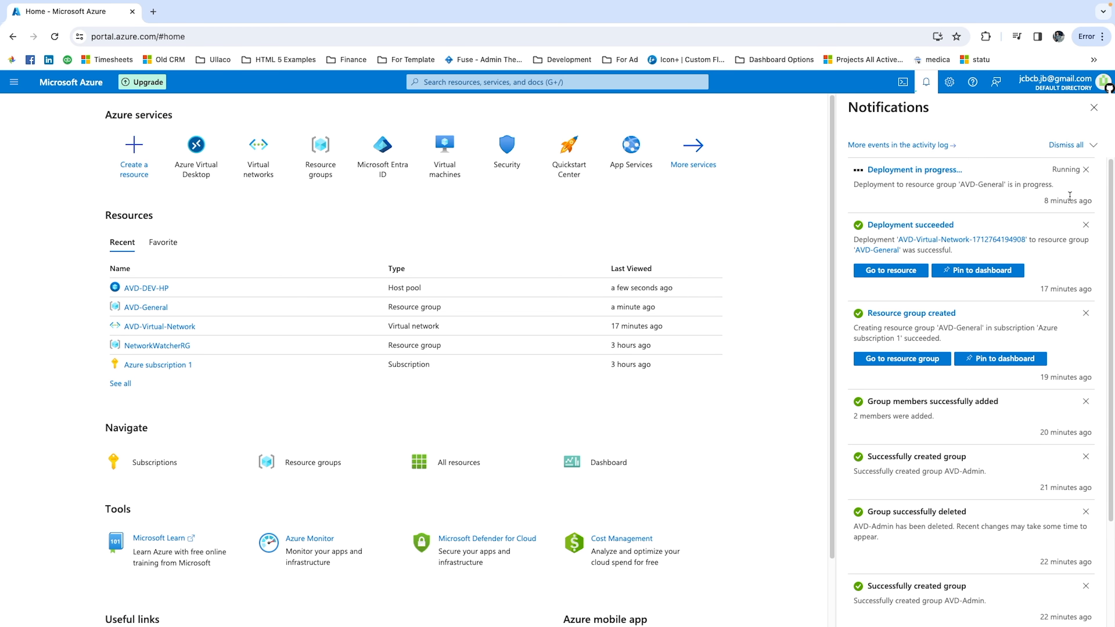
Dismiss the notifications and open the AVD-DEV-HP host pool in the AVD-General resource group.
{"action": "left_click", "coordinate": [1094, 107]}
{"action": "left_click", "coordinate": [145, 307]}
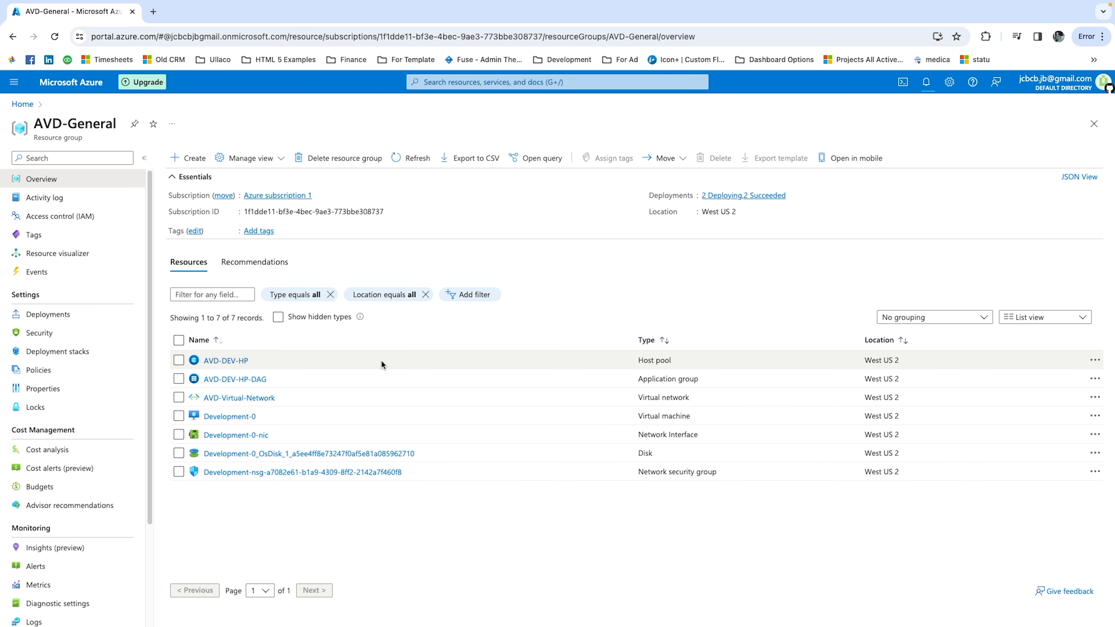
{"action": "left_click", "coordinate": [232, 360]}
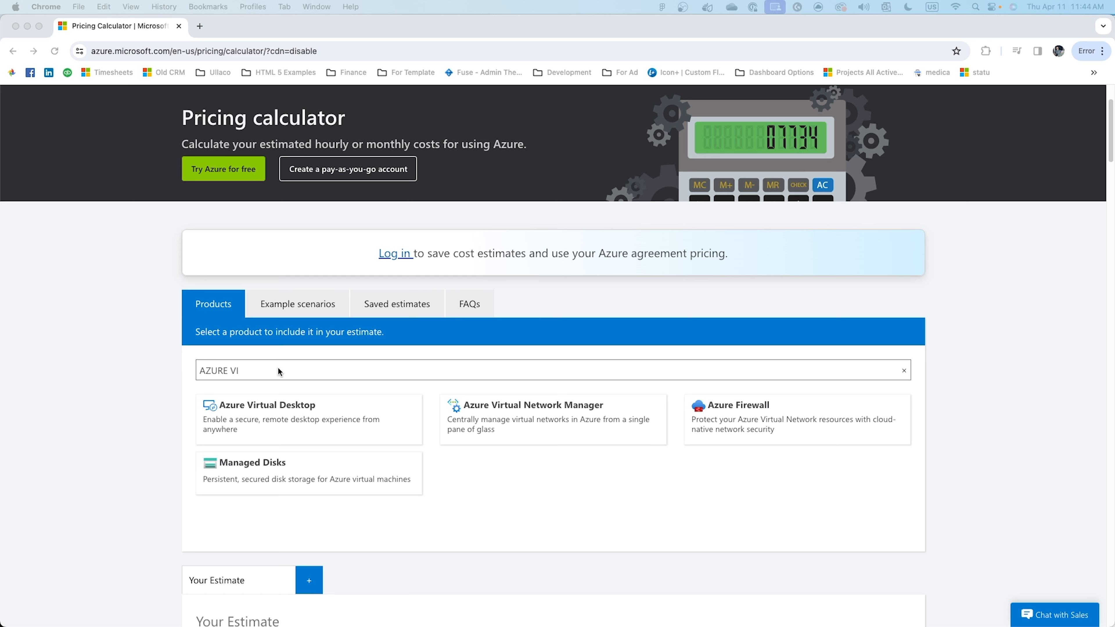
Examine the region choices available for the Azure Virtual Desktop item in the pricing estimate.
{"action": "scroll", "coordinate": [278, 370], "scroll_direction": "down", "scroll_amount": 3}
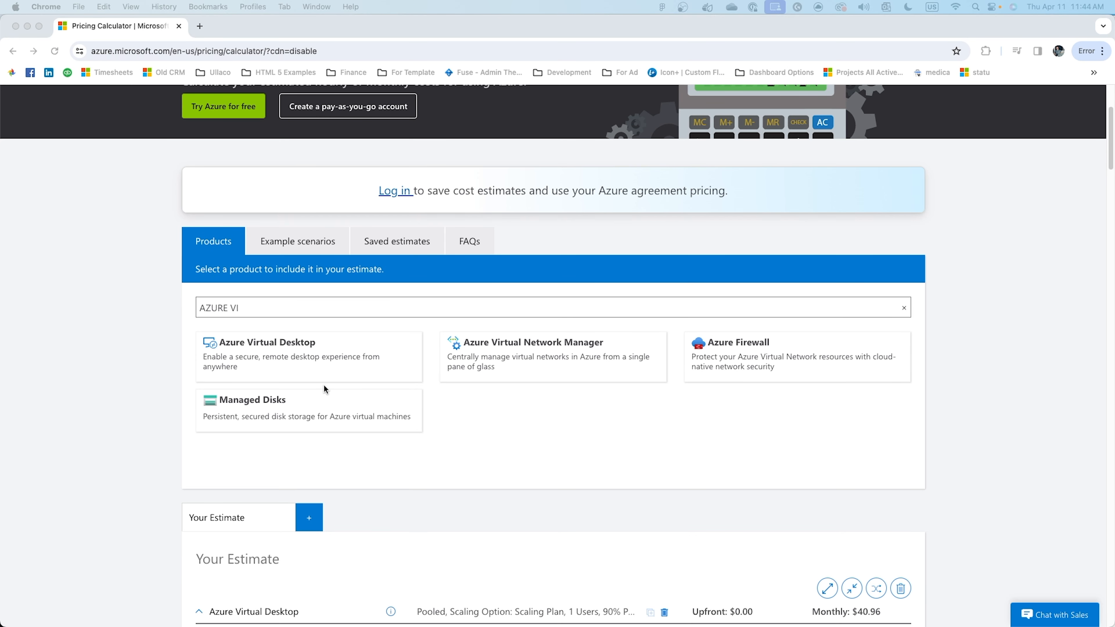
{"action": "scroll", "coordinate": [323, 385], "scroll_direction": "down", "scroll_amount": 5}
{"action": "scroll", "coordinate": [332, 348], "scroll_direction": "down", "scroll_amount": 4}
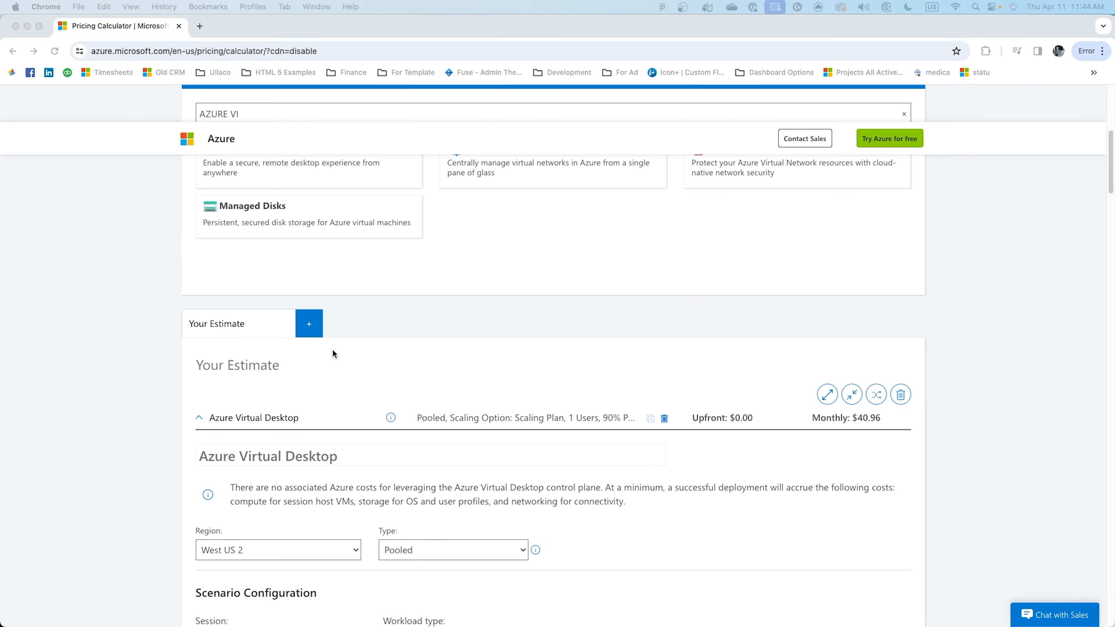
{"action": "scroll", "coordinate": [397, 409], "scroll_direction": "down", "scroll_amount": 1}
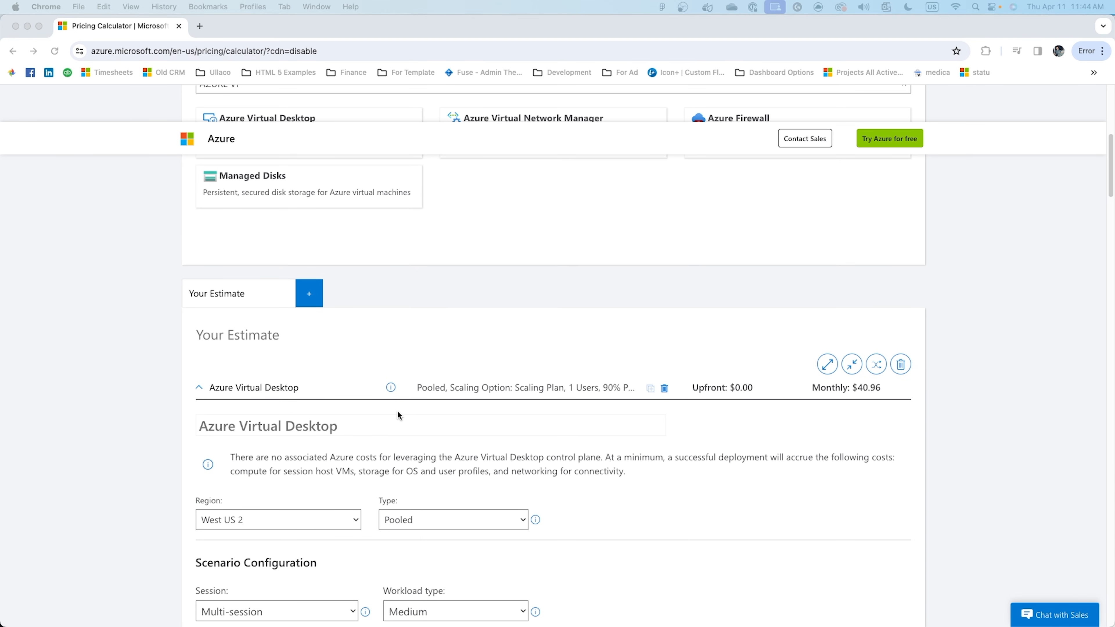
{"action": "scroll", "coordinate": [398, 412], "scroll_direction": "down", "scroll_amount": 2}
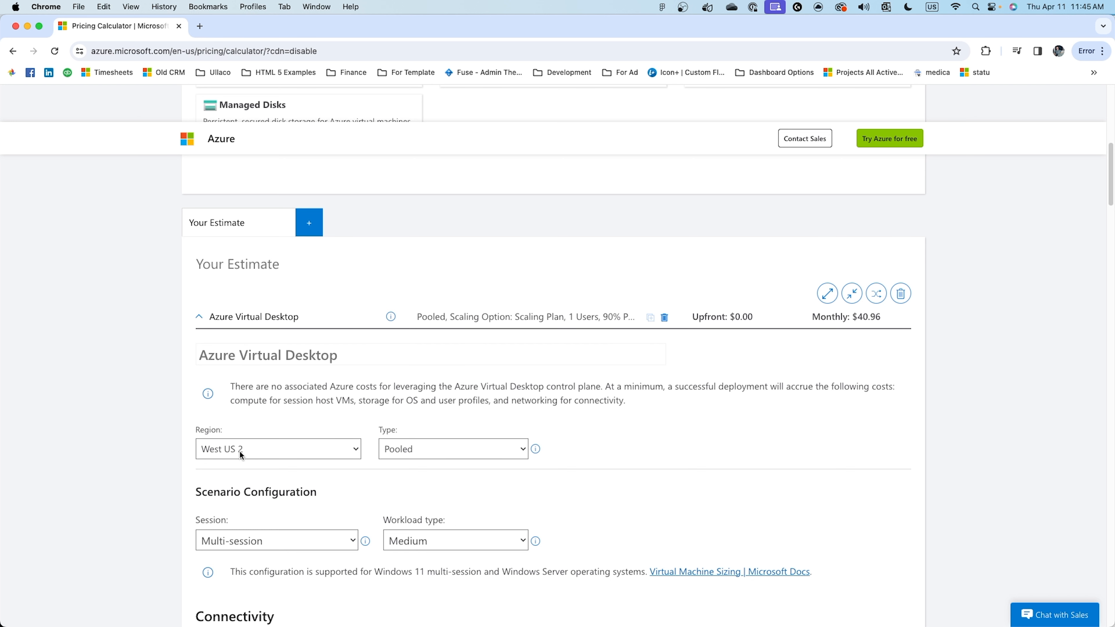
{"action": "left_click", "coordinate": [260, 450]}
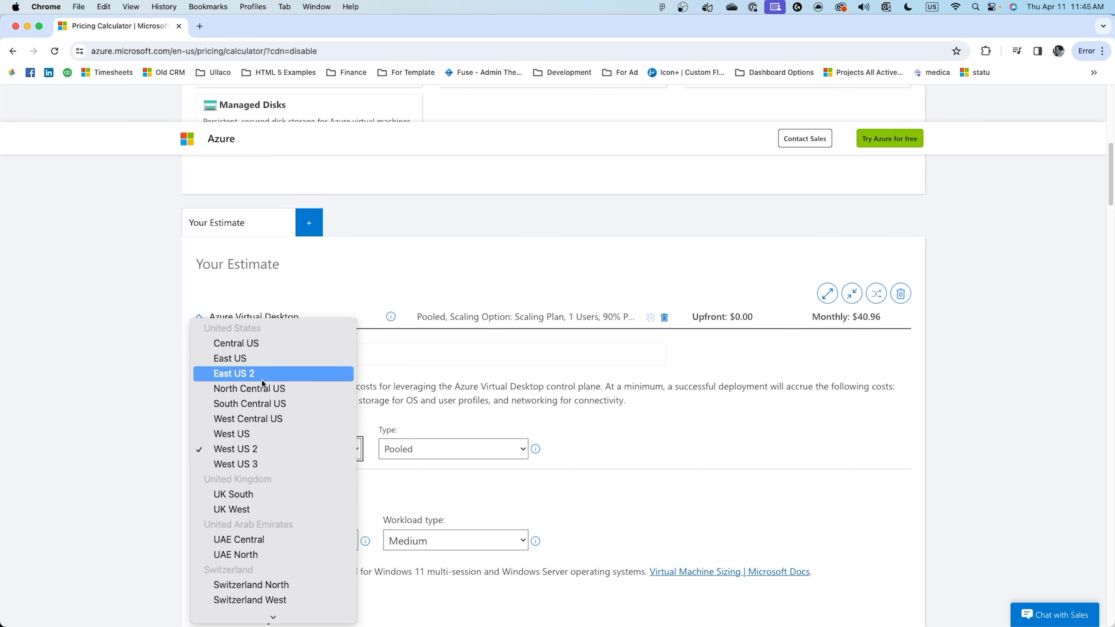
{"action": "left_click", "coordinate": [422, 447]}
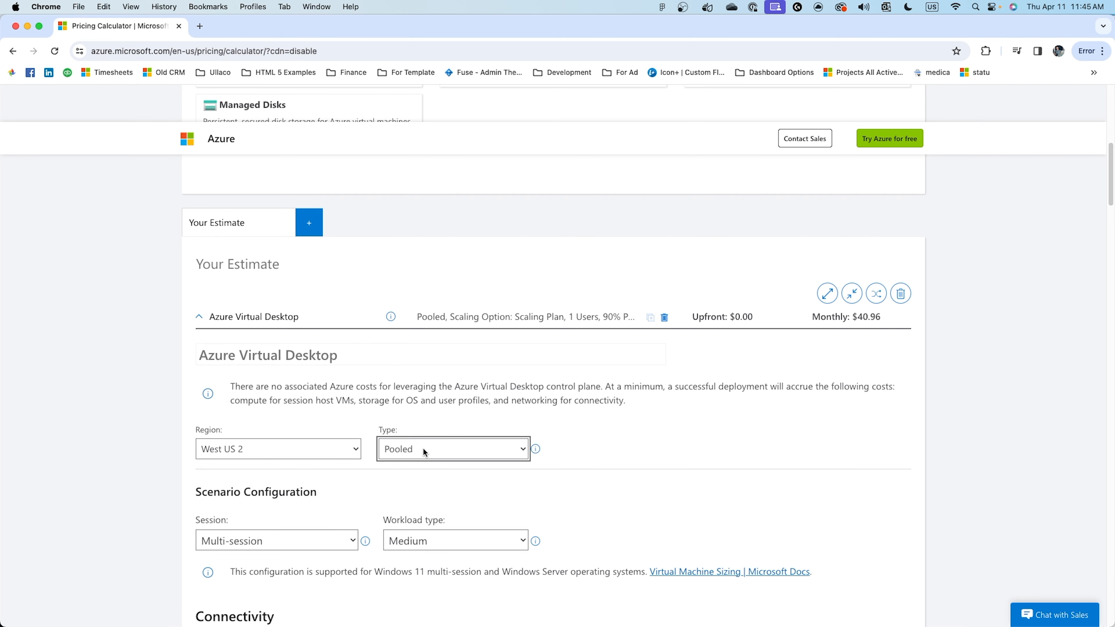
Review the type options of the Azure Virtual Desktop estimate and choose Pooled.
{"action": "left_click", "coordinate": [422, 447]}
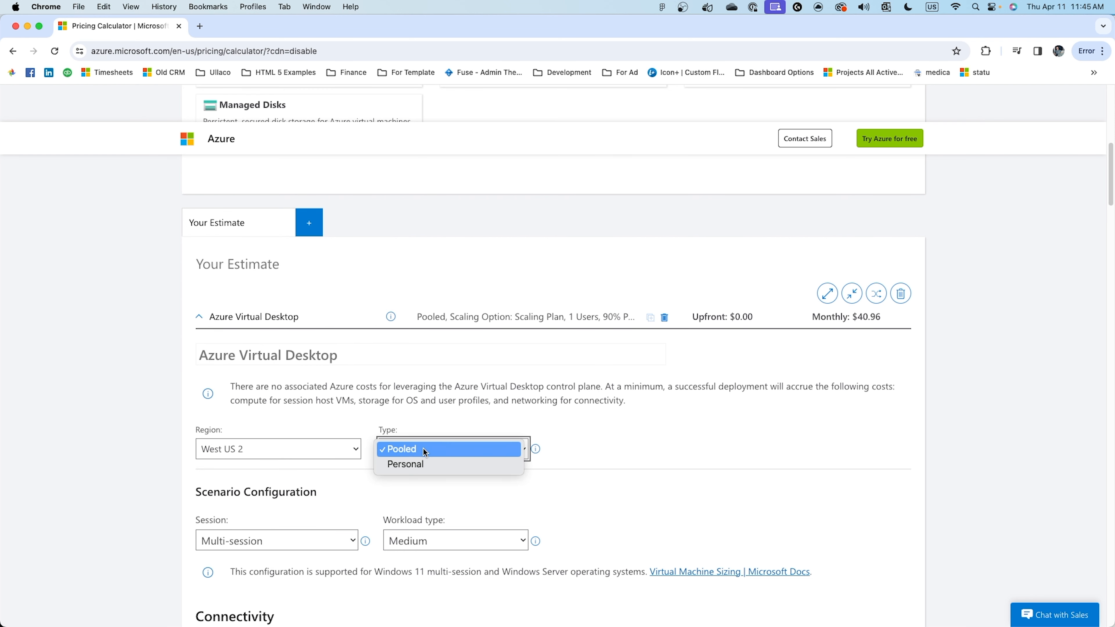
{"action": "left_click", "coordinate": [607, 462]}
{"action": "scroll", "coordinate": [560, 509], "scroll_direction": "down", "scroll_amount": 2}
{"action": "scroll", "coordinate": [561, 509], "scroll_direction": "down", "scroll_amount": 2}
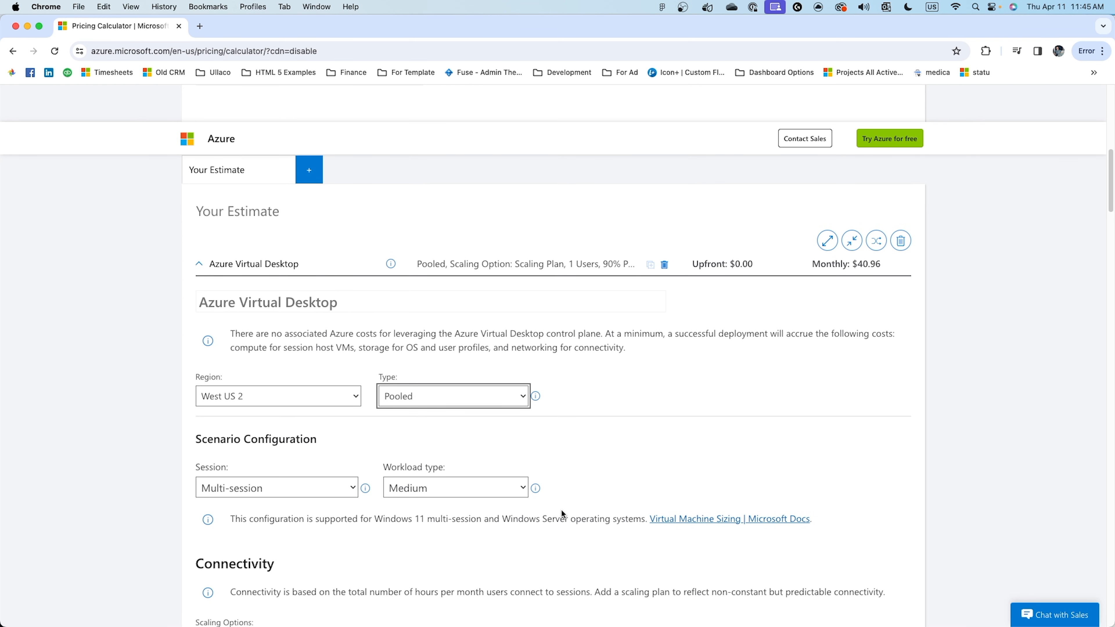
{"action": "left_click", "coordinate": [442, 389]}
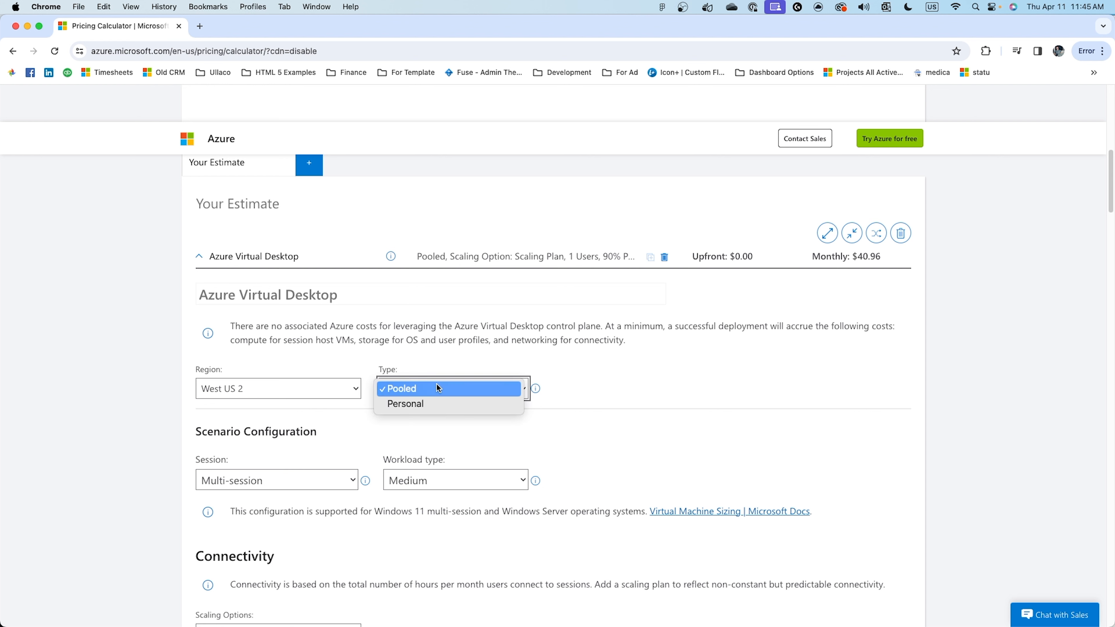
{"action": "left_click", "coordinate": [437, 382]}
Choose Multi-session in the scenario configuration and review the workload type options.
{"action": "scroll", "coordinate": [564, 446], "scroll_direction": "down", "scroll_amount": 3}
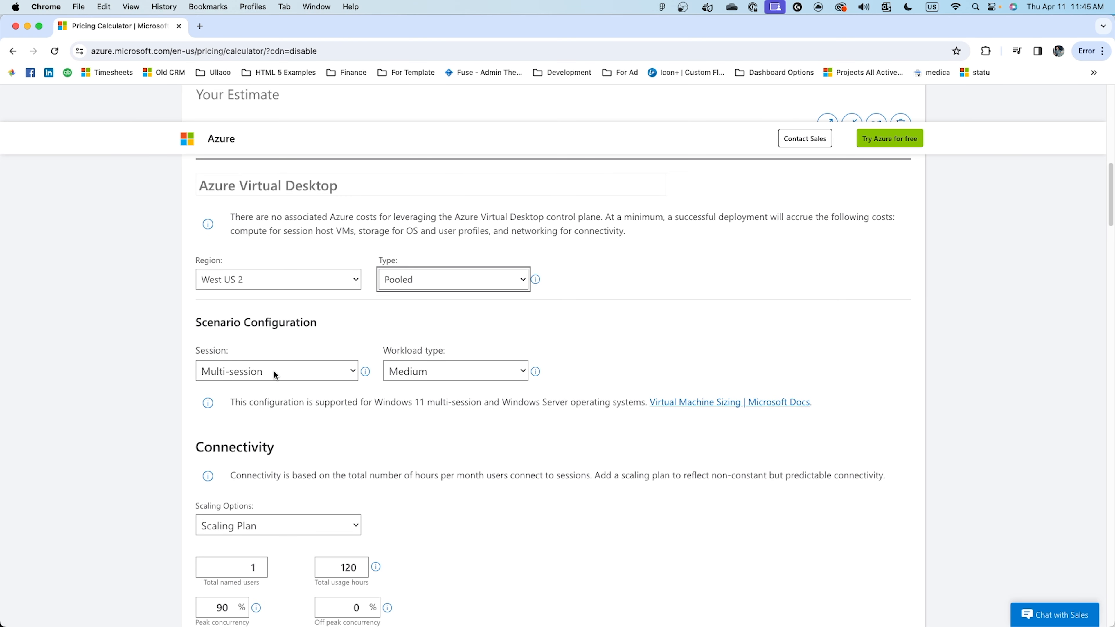
{"action": "left_click", "coordinate": [273, 371]}
{"action": "left_click", "coordinate": [286, 368]}
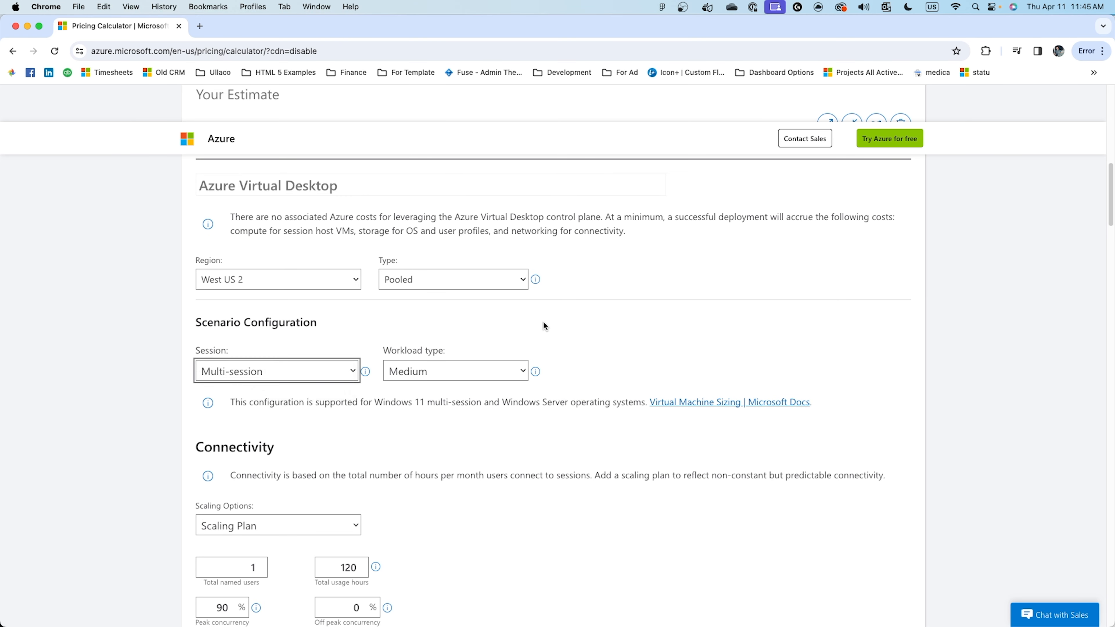
{"action": "left_click", "coordinate": [435, 371]}
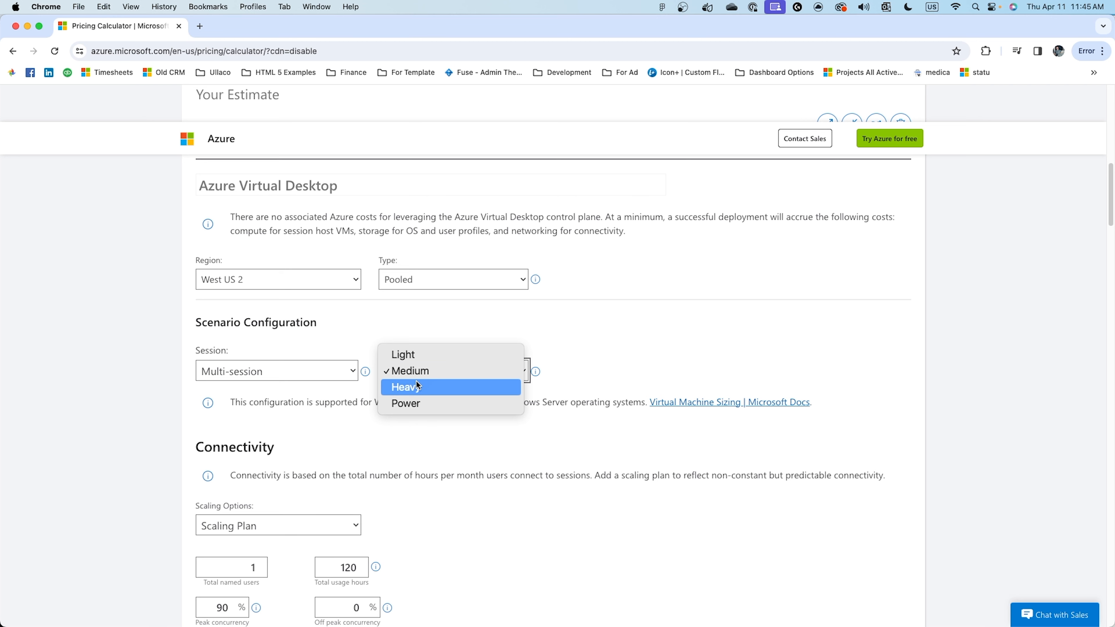
{"action": "left_click", "coordinate": [582, 316]}
Examine the scaling options offered in the Connectivity section.
{"action": "scroll", "coordinate": [583, 316], "scroll_direction": "down", "scroll_amount": 3}
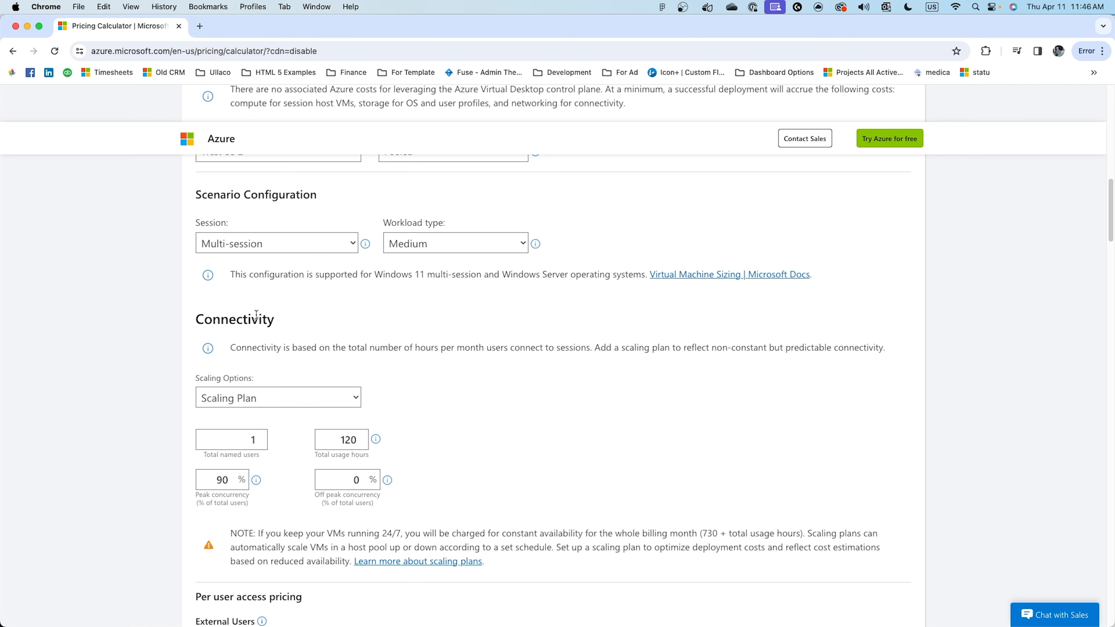
{"action": "scroll", "coordinate": [277, 337], "scroll_direction": "down", "scroll_amount": 2}
{"action": "left_click", "coordinate": [316, 326]}
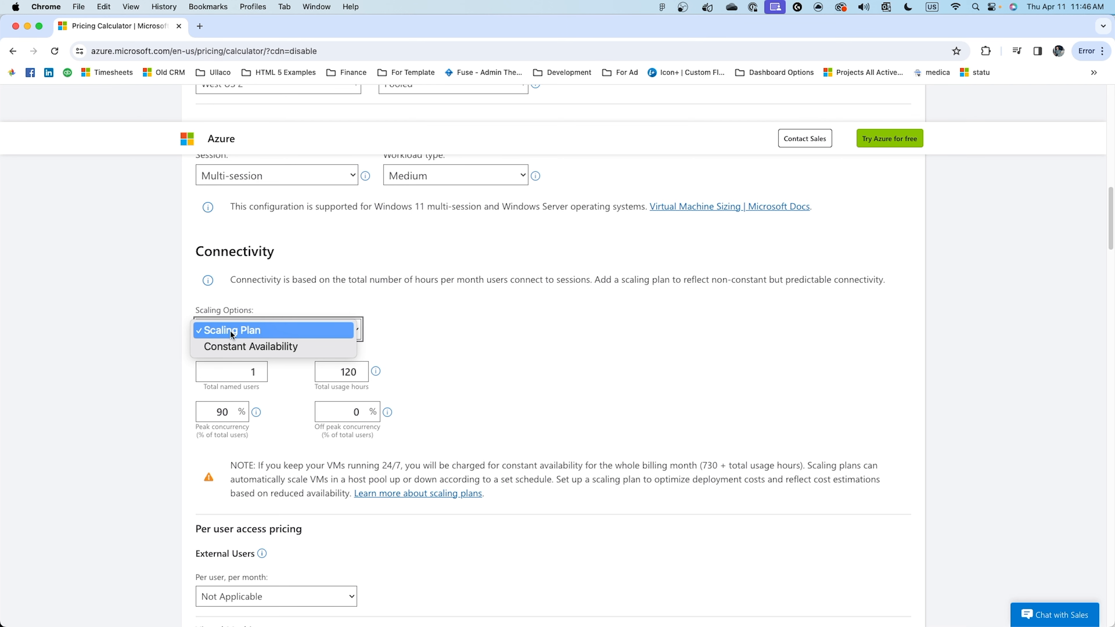
{"action": "left_click", "coordinate": [372, 299]}
Review the total named users and total usage hours in the Connectivity section.
{"action": "scroll", "coordinate": [372, 299], "scroll_direction": "down", "scroll_amount": 1}
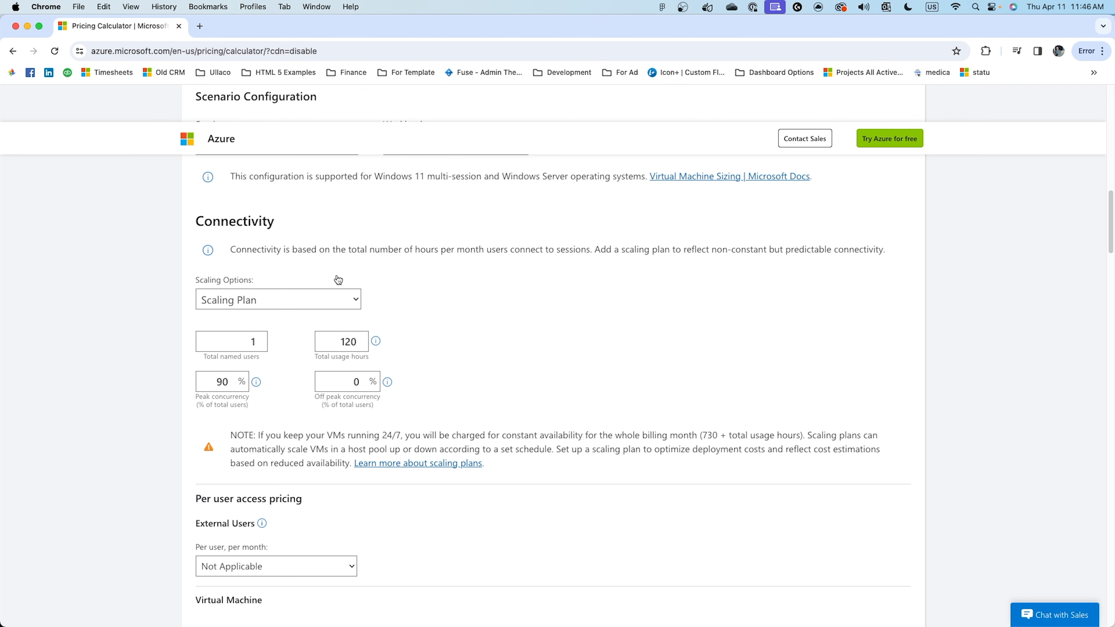
{"action": "double_click", "coordinate": [252, 342]}
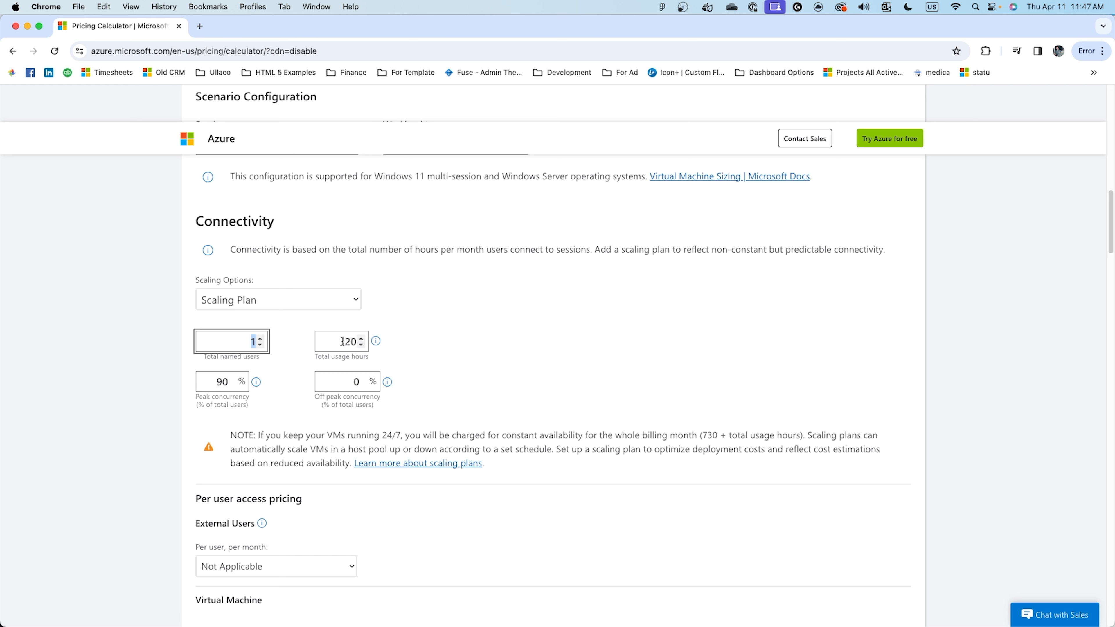
{"action": "left_click_drag", "start_coordinate": [342, 342], "coordinate": [350, 343]}
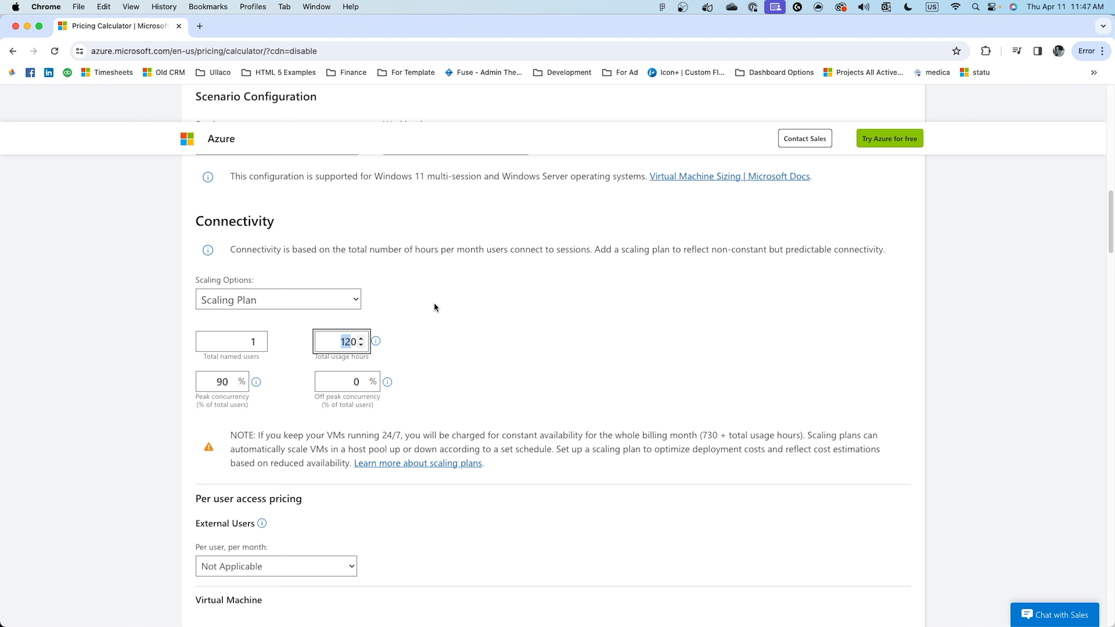
{"action": "scroll", "coordinate": [428, 327], "scroll_direction": "down", "scroll_amount": 1}
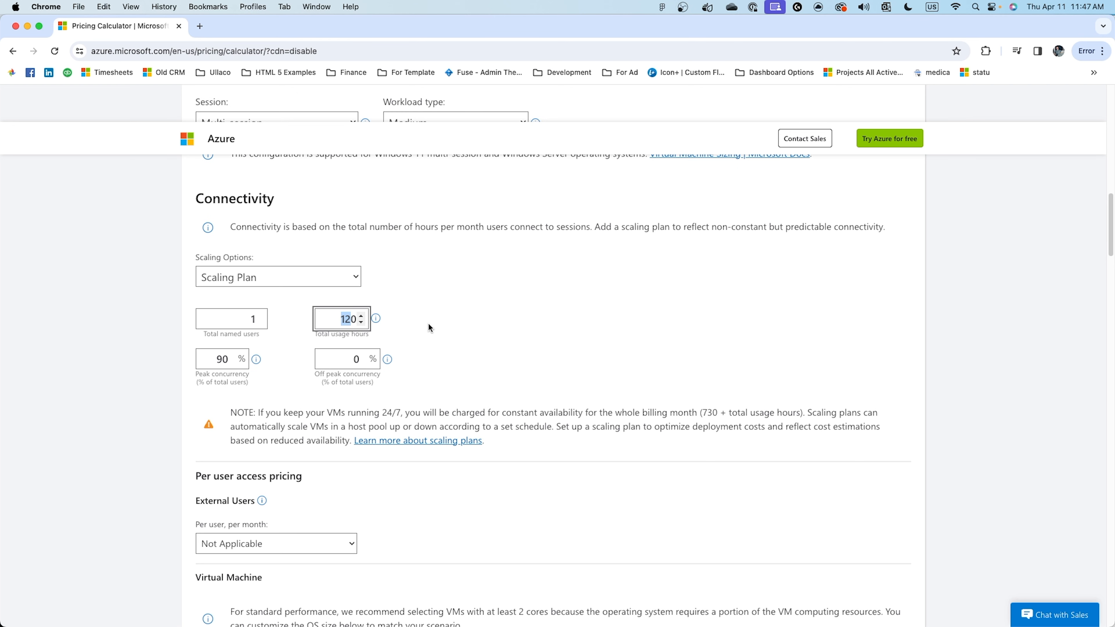
{"action": "left_click", "coordinate": [421, 313]}
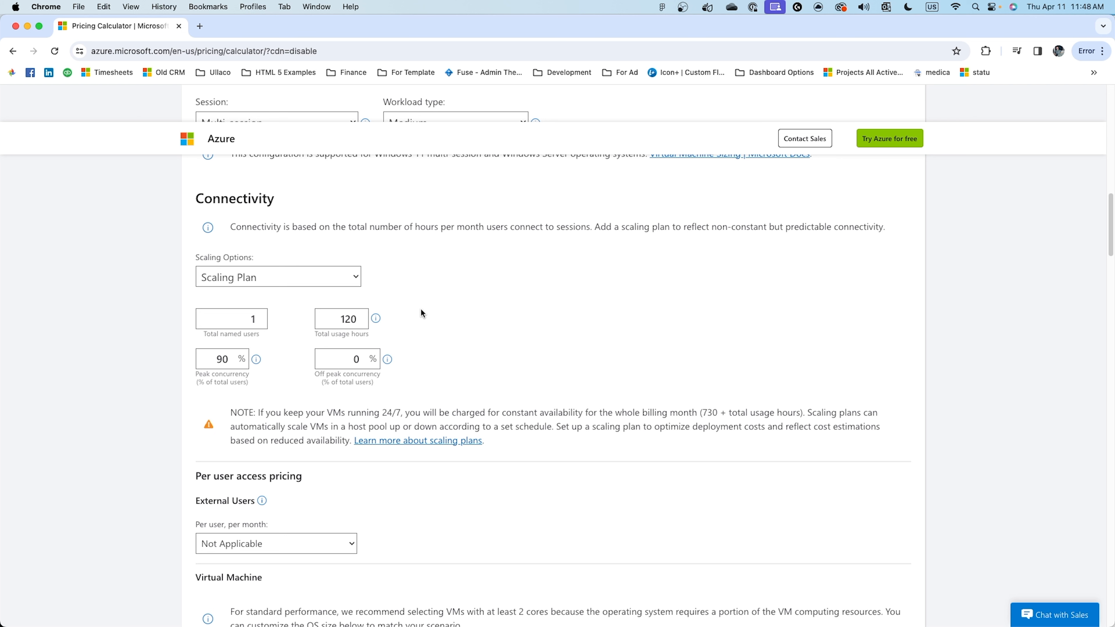
Set the peak concurrency to 100% of total users.
{"action": "left_click", "coordinate": [221, 359]}
{"action": "double_click", "coordinate": [221, 359]}
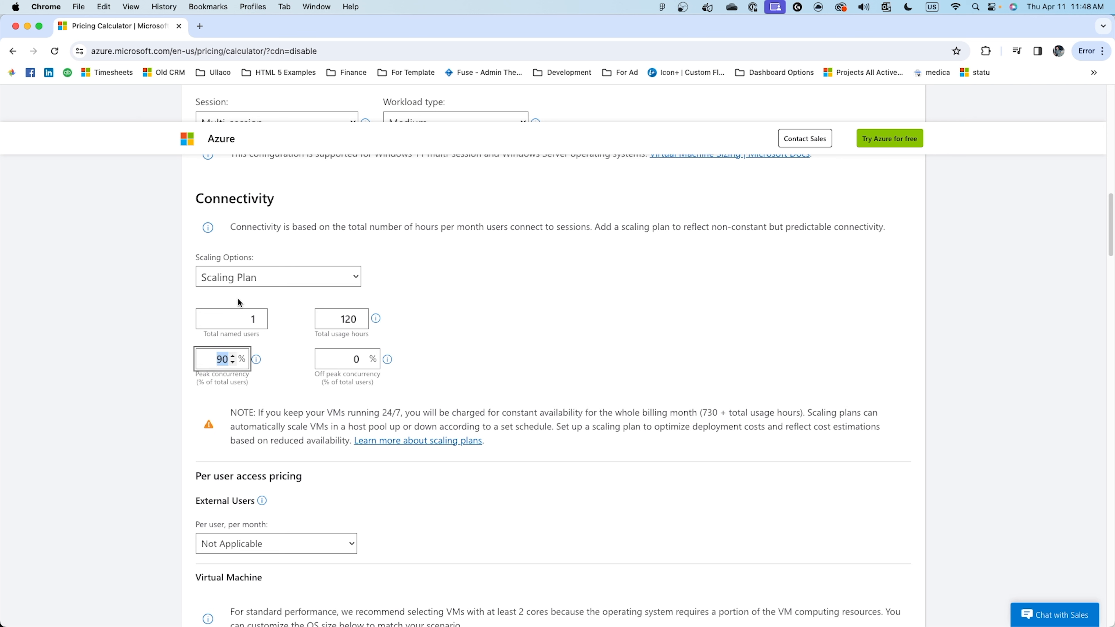
{"action": "type", "text": "100"}
{"action": "left_click", "coordinate": [547, 338]}
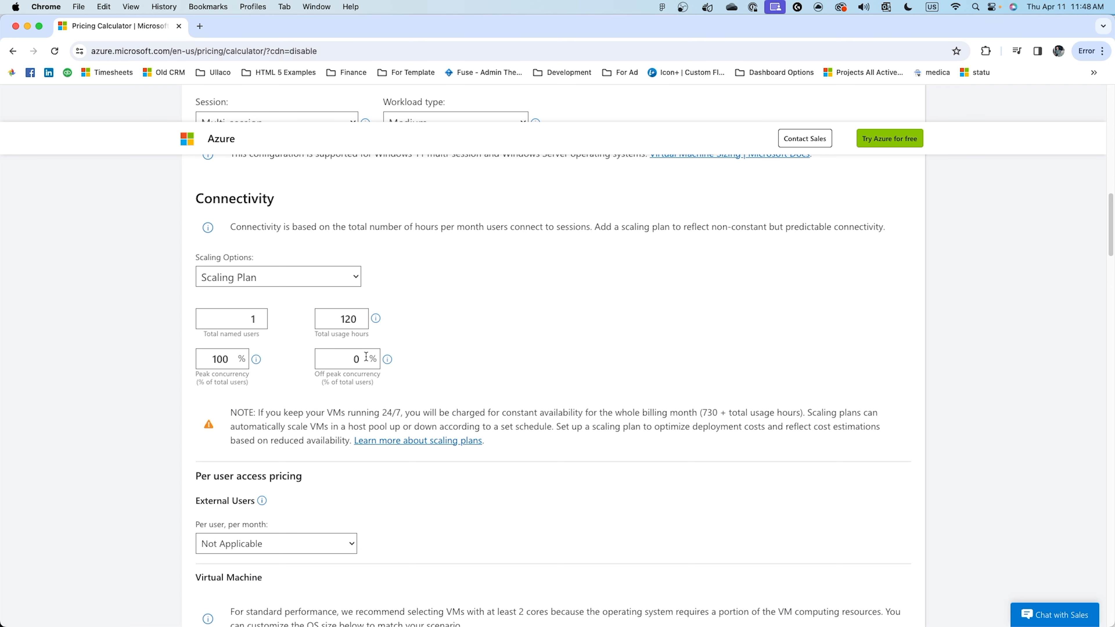
Examine the per user access, OS size and virtual machine sections, and browse the available VM instances with their hourly prices.
{"action": "scroll", "coordinate": [300, 397], "scroll_direction": "down", "scroll_amount": 3}
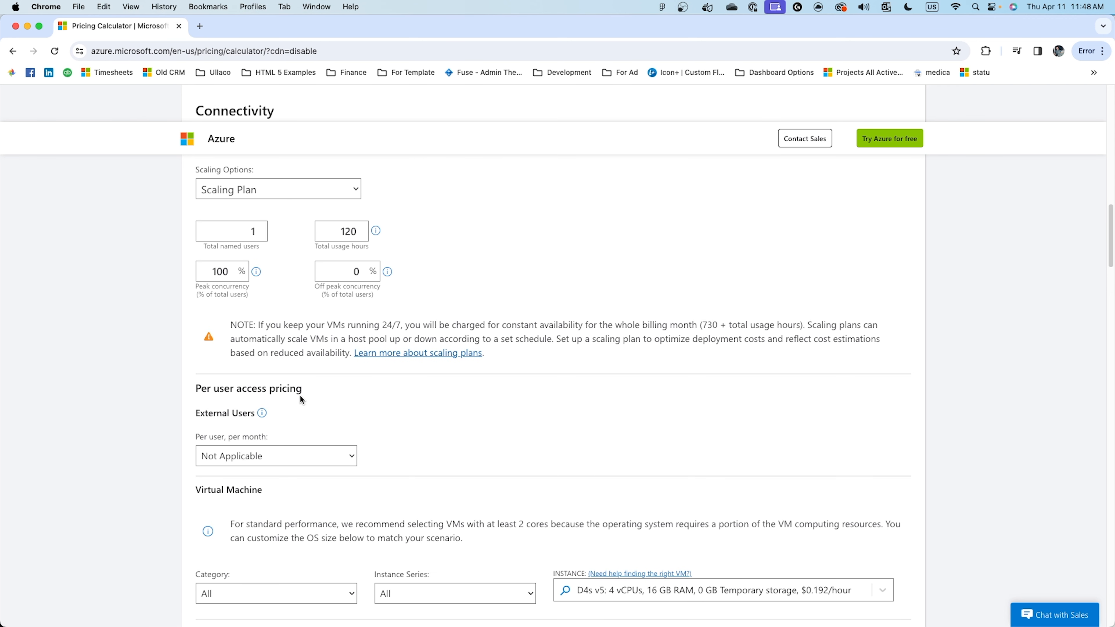
{"action": "scroll", "coordinate": [300, 395], "scroll_direction": "down", "scroll_amount": 1}
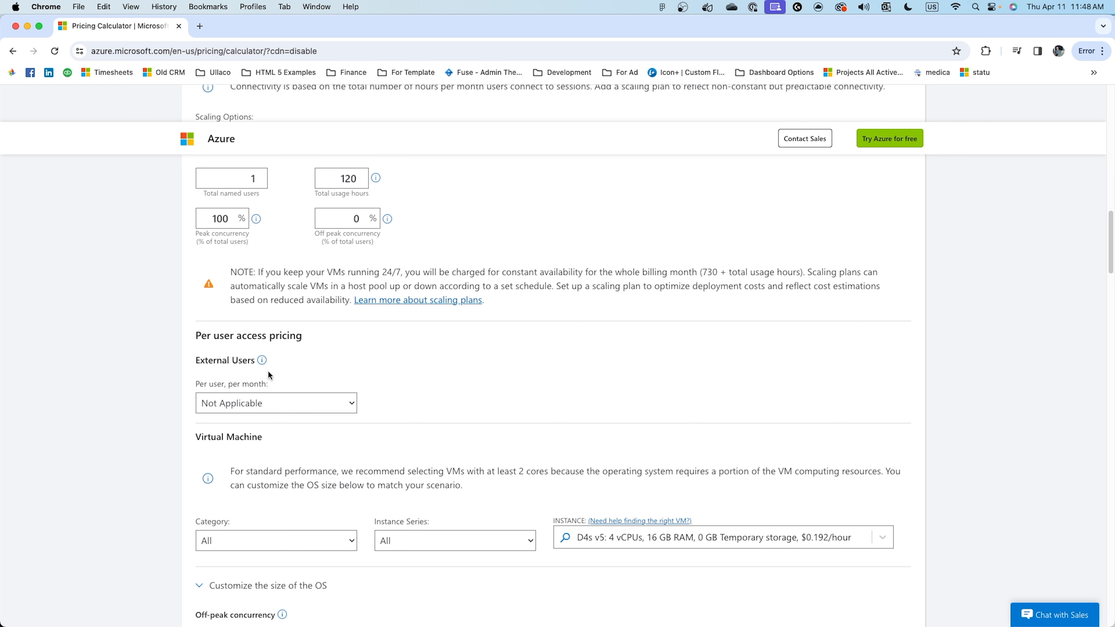
{"action": "scroll", "coordinate": [269, 331], "scroll_direction": "down", "scroll_amount": 2}
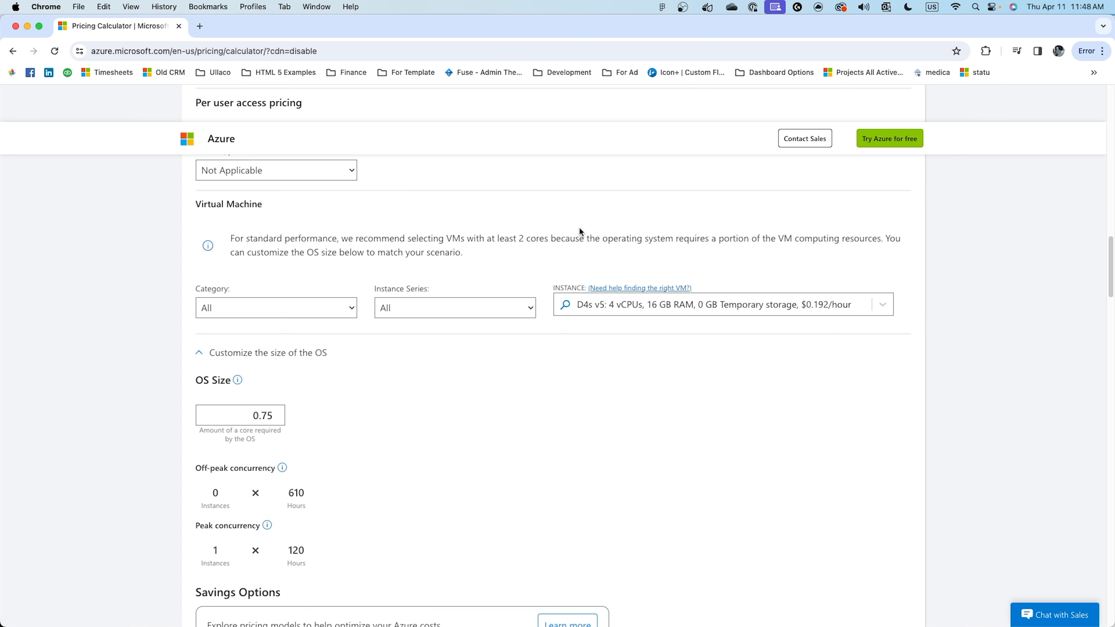
{"action": "left_click", "coordinate": [677, 304]}
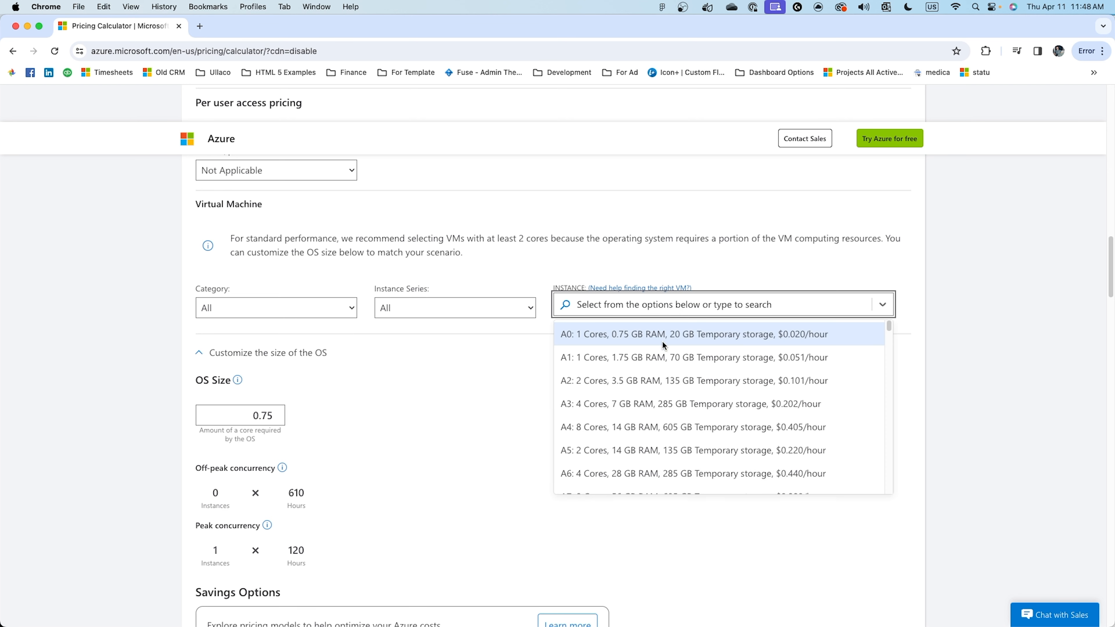
{"action": "scroll", "coordinate": [638, 388], "scroll_direction": "down", "scroll_amount": 1}
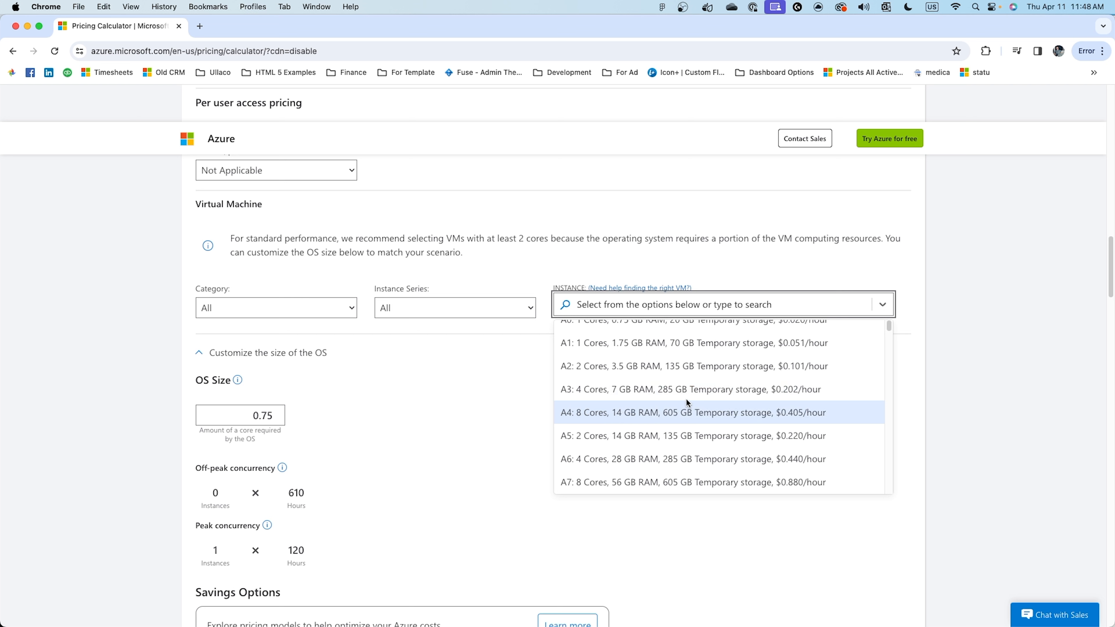
{"action": "left_click", "coordinate": [752, 178]}
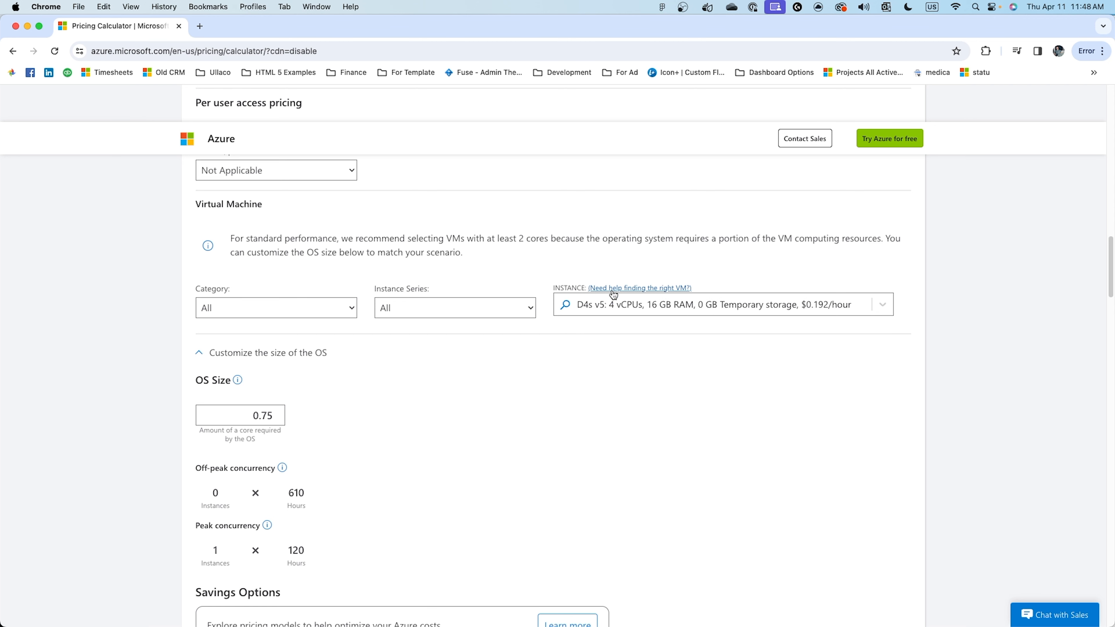
{"action": "left_click", "coordinate": [609, 306]}
{"action": "scroll", "coordinate": [619, 367], "scroll_direction": "down", "scroll_amount": 10}
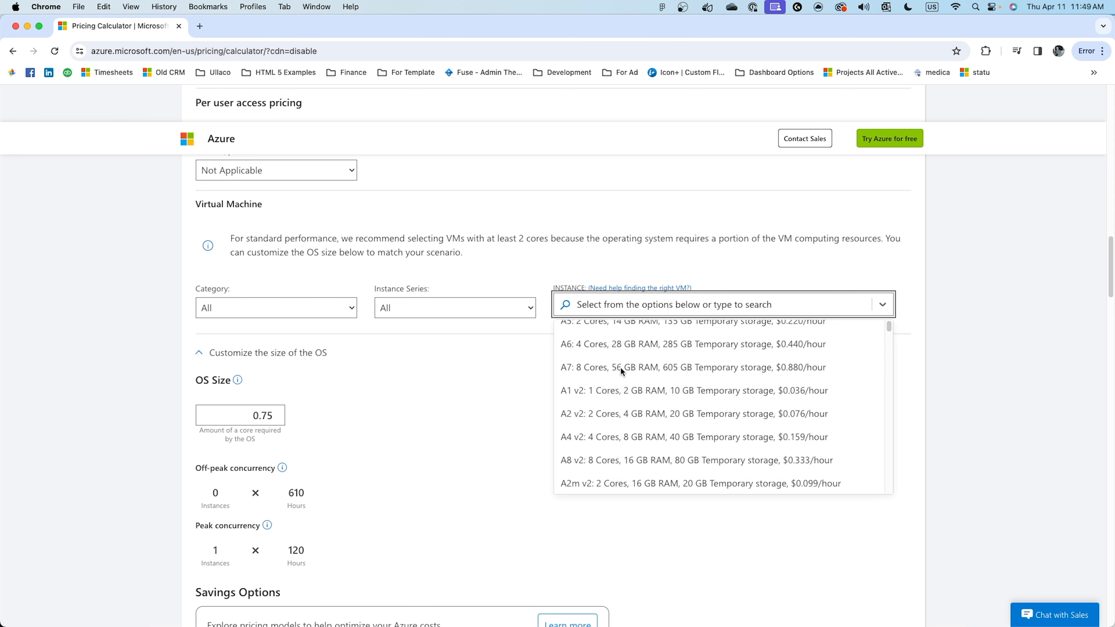
{"action": "scroll", "coordinate": [619, 367], "scroll_direction": "down", "scroll_amount": 15}
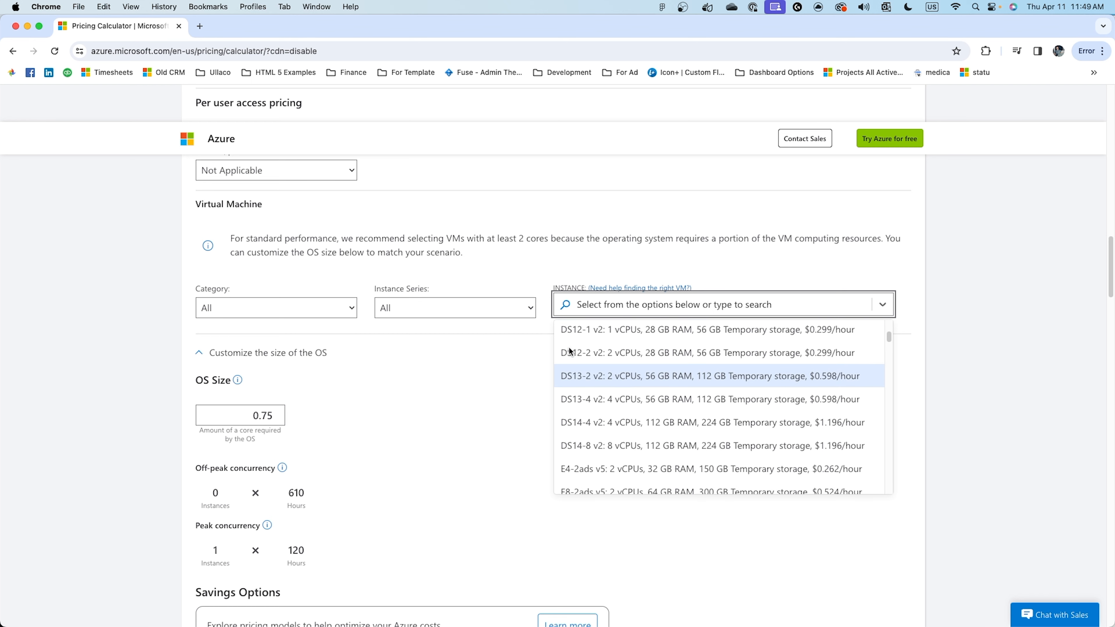
Filter the virtual machine instances to the Dd v4-series.
{"action": "left_click", "coordinate": [464, 308]}
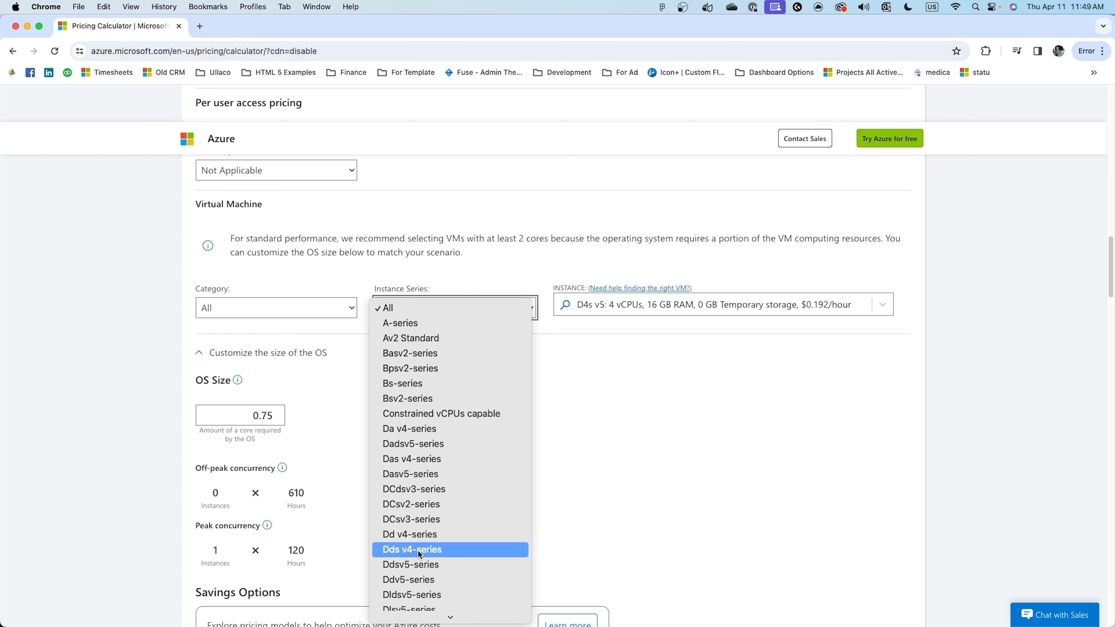
{"action": "scroll", "coordinate": [419, 554], "scroll_direction": "down", "scroll_amount": 10}
{"action": "scroll", "coordinate": [442, 467], "scroll_direction": "up", "scroll_amount": 10}
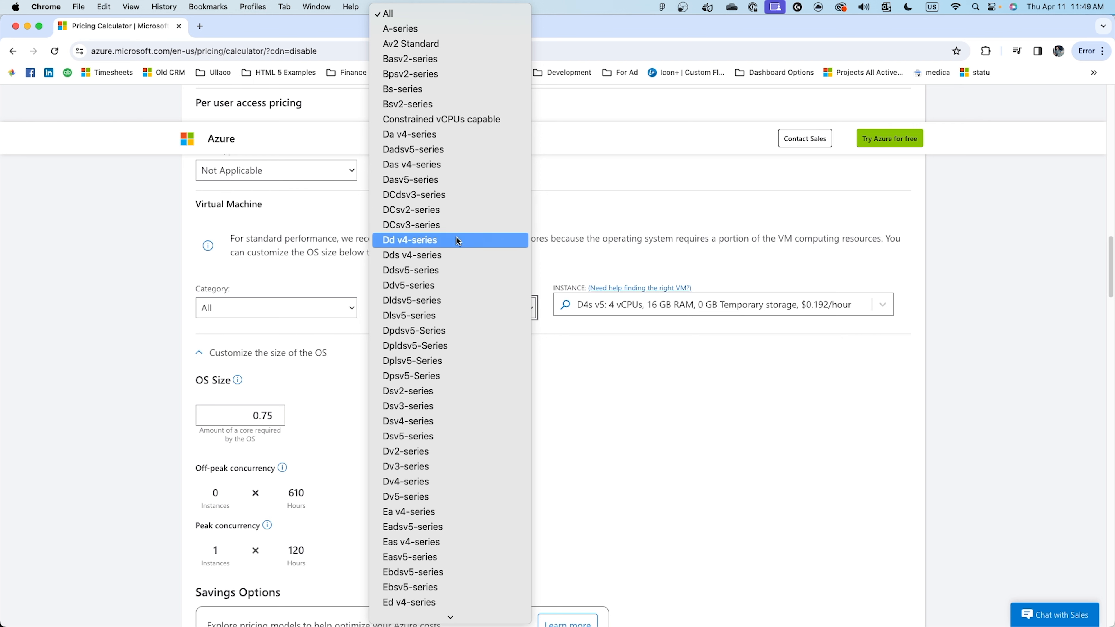
{"action": "left_click", "coordinate": [438, 241]}
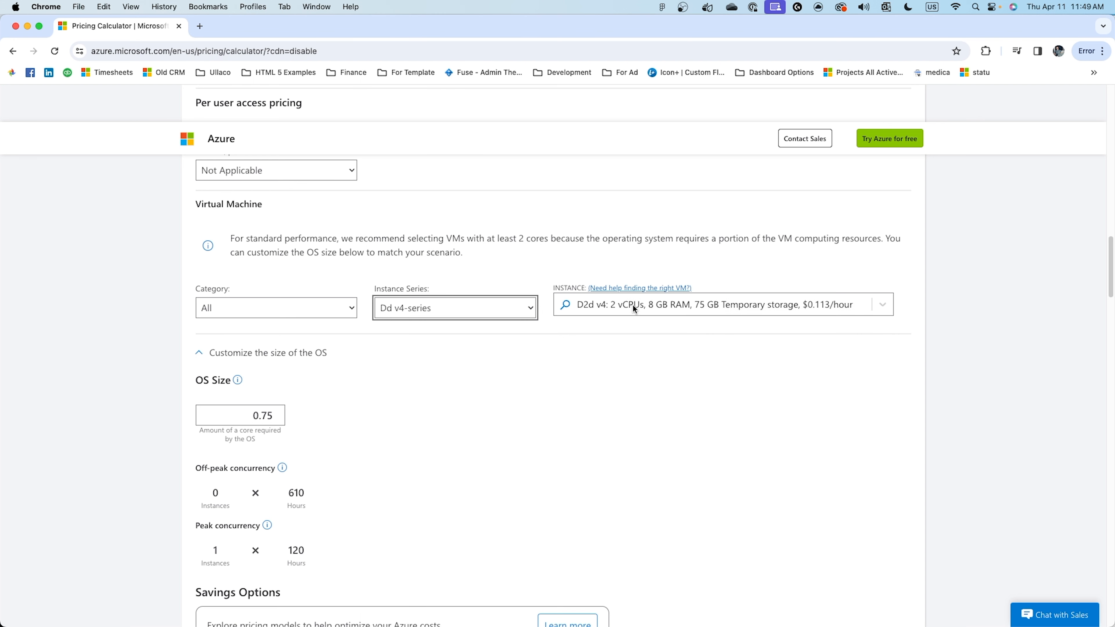
Choose the D4d v4 virtual machine instance with 4 vCPUs and 16 GB RAM.
{"action": "left_click", "coordinate": [684, 306]}
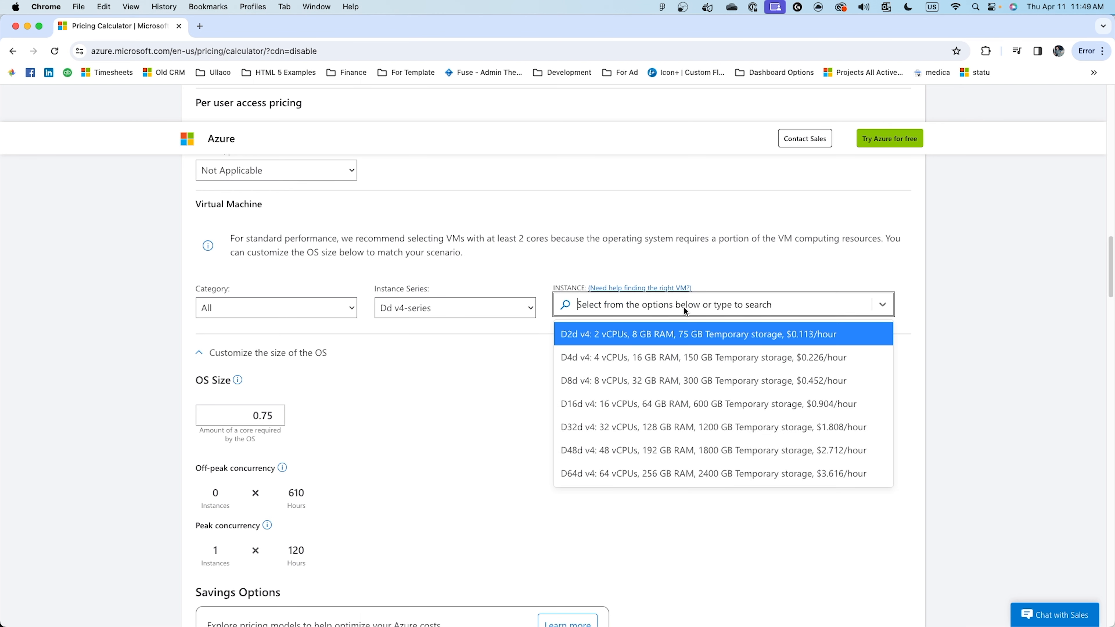
{"action": "left_click", "coordinate": [635, 359]}
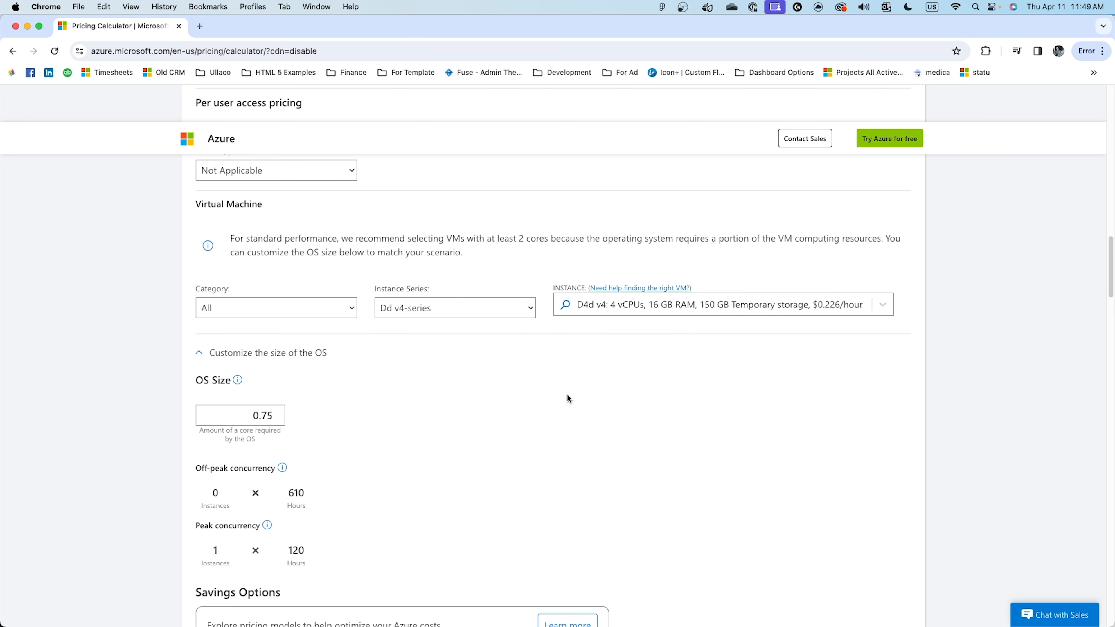
Examine the OS size, concurrency hours, savings options and average monthly cost of the virtual machine.
{"action": "scroll", "coordinate": [264, 325], "scroll_direction": "down", "scroll_amount": 2}
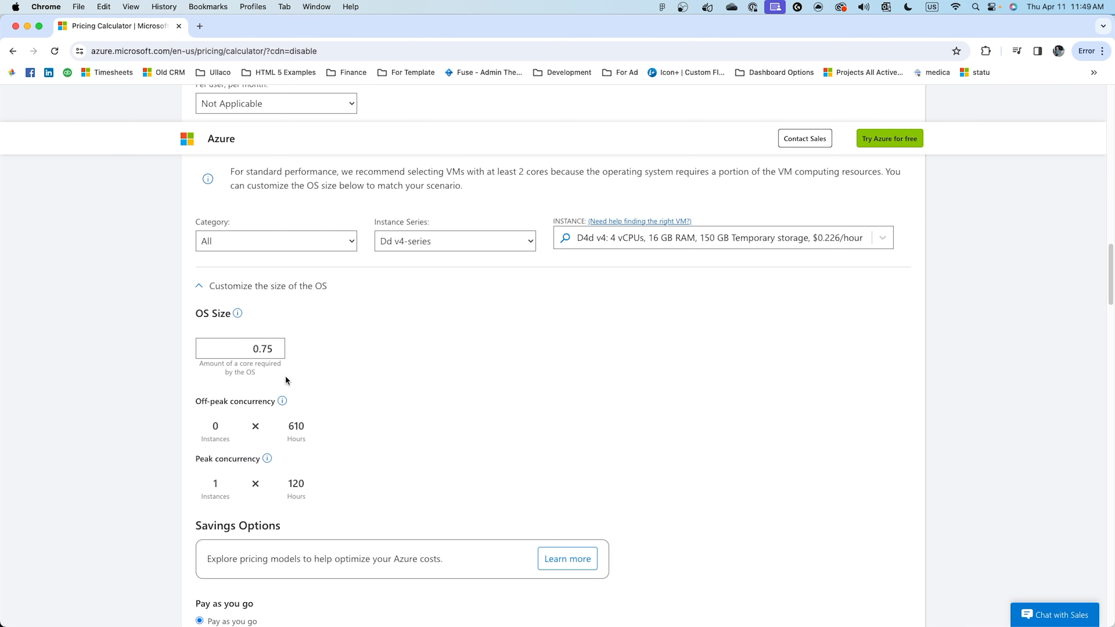
{"action": "scroll", "coordinate": [309, 390], "scroll_direction": "down", "scroll_amount": 8}
{"action": "scroll", "coordinate": [348, 393], "scroll_direction": "up", "scroll_amount": 1}
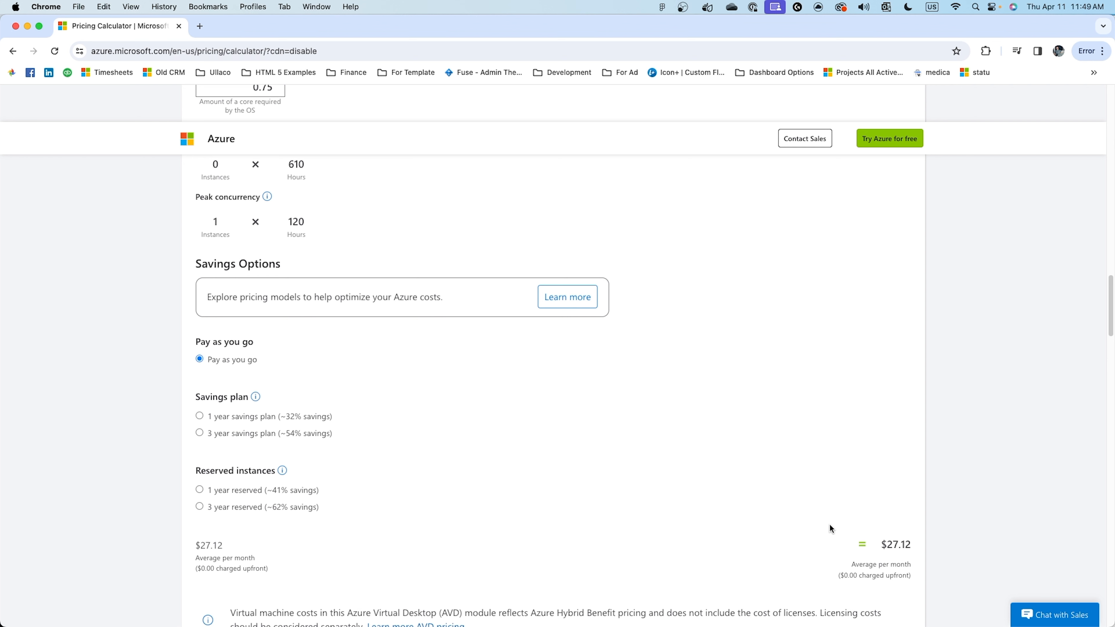
{"action": "left_click_drag", "start_coordinate": [879, 545], "coordinate": [909, 545]}
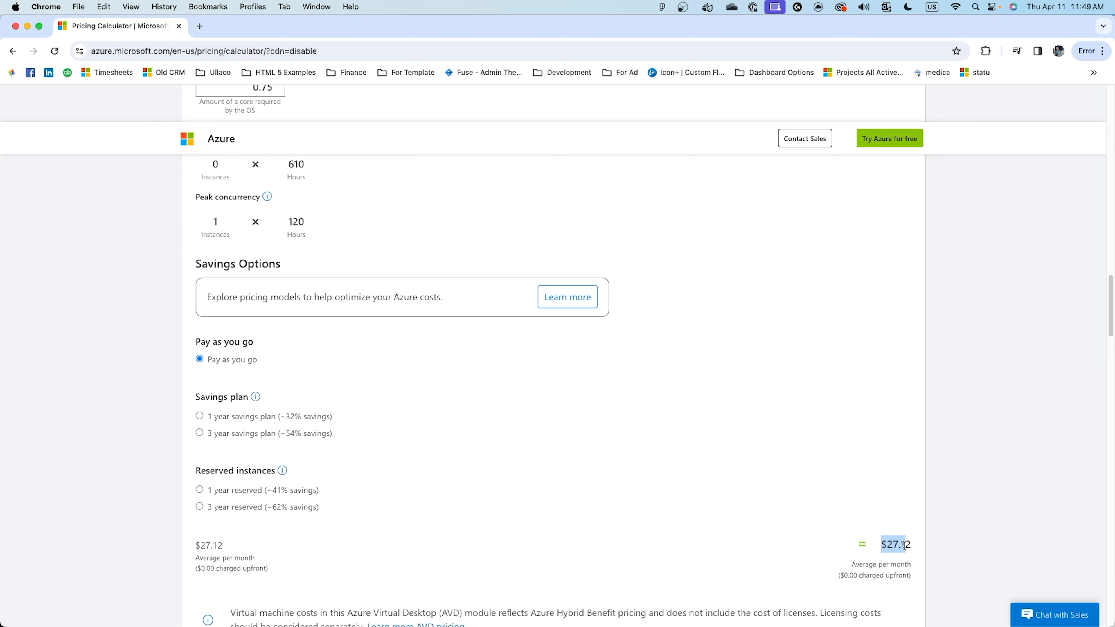
{"action": "left_click", "coordinate": [768, 456]}
{"action": "scroll", "coordinate": [700, 416], "scroll_direction": "up", "scroll_amount": 2}
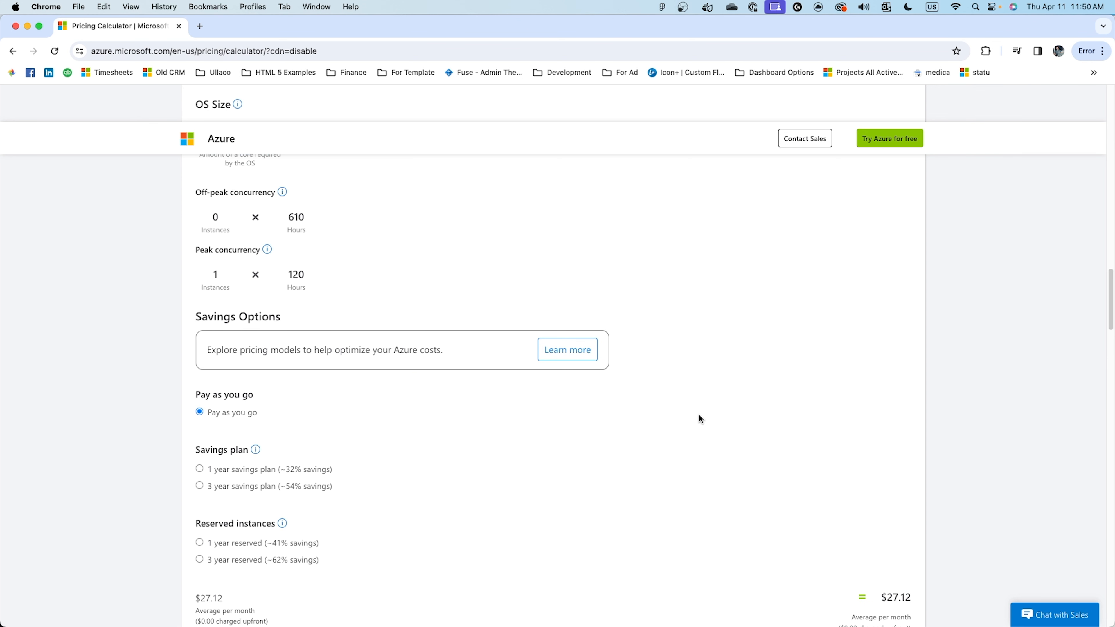
{"action": "scroll", "coordinate": [699, 419], "scroll_direction": "up", "scroll_amount": 1}
{"action": "scroll", "coordinate": [699, 416], "scroll_direction": "down", "scroll_amount": 2}
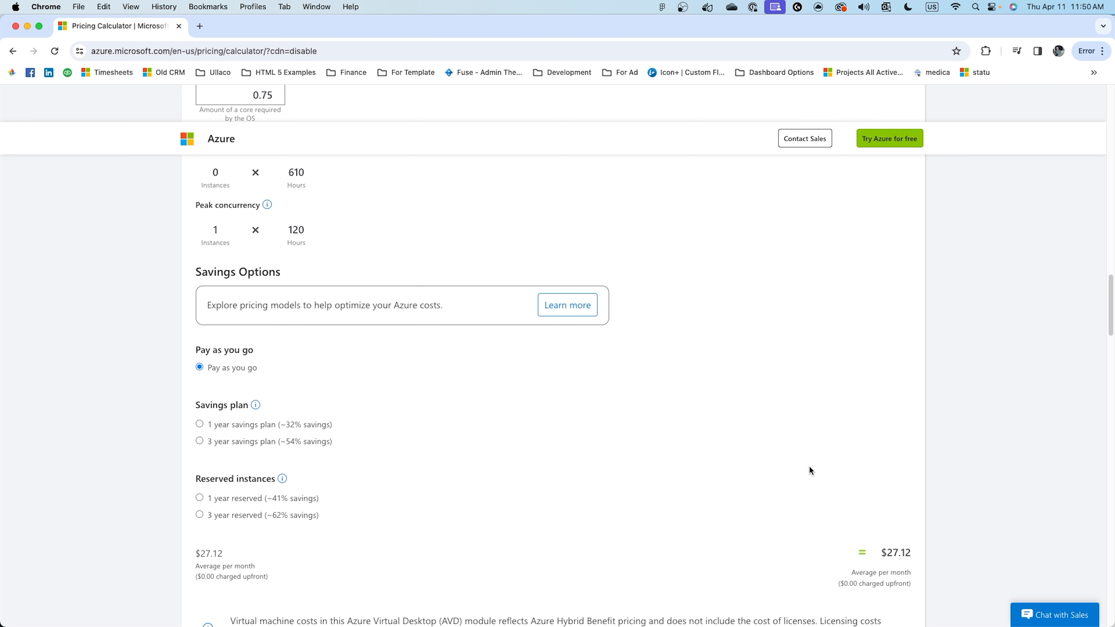
{"action": "left_click_drag", "start_coordinate": [887, 554], "coordinate": [897, 555]}
{"action": "left_click", "coordinate": [681, 402]}
{"action": "scroll", "coordinate": [682, 402], "scroll_direction": "up", "scroll_amount": 1}
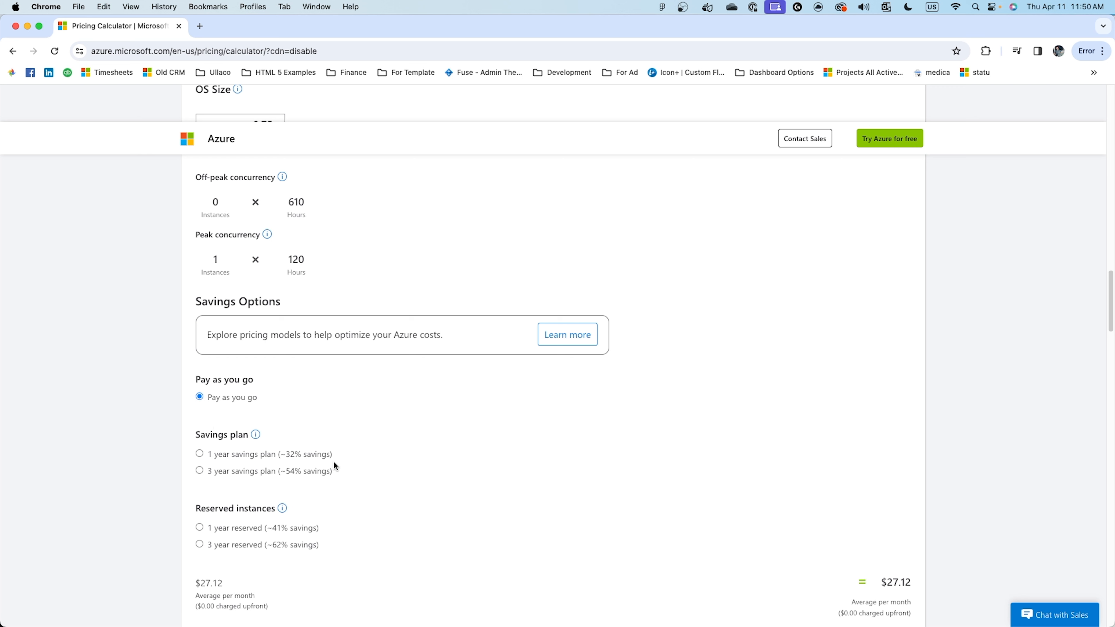
{"action": "scroll", "coordinate": [668, 373], "scroll_direction": "down", "scroll_amount": 2}
{"action": "scroll", "coordinate": [678, 380], "scroll_direction": "down", "scroll_amount": 2}
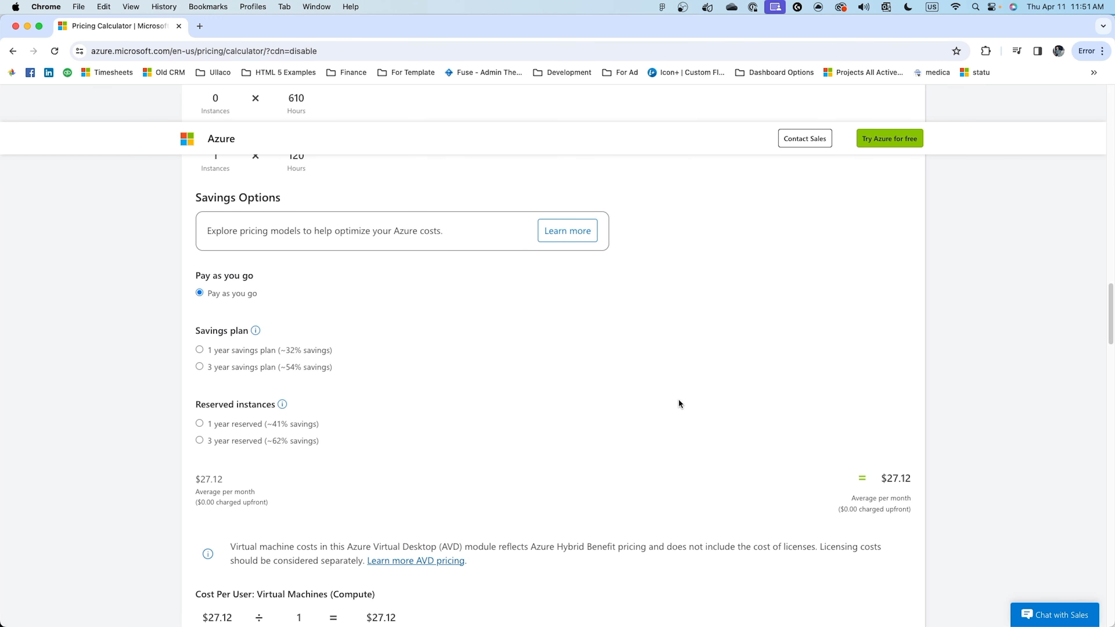
Review the compute cost per user, the managed disk tier and size, and the file storage settings.
{"action": "scroll", "coordinate": [679, 401], "scroll_direction": "down", "scroll_amount": 3}
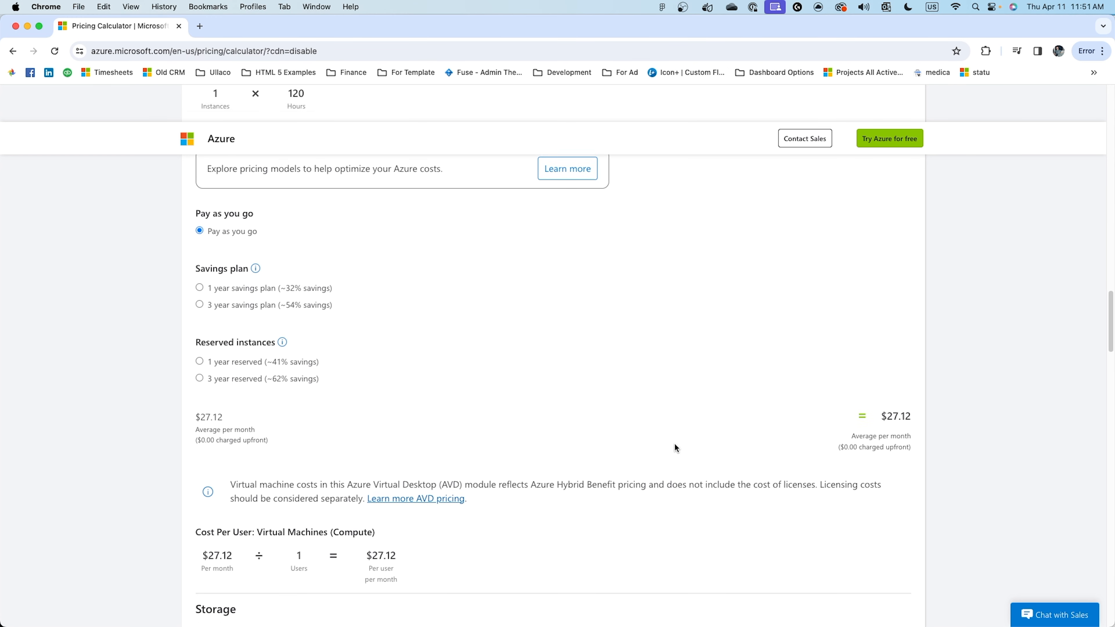
{"action": "scroll", "coordinate": [674, 444], "scroll_direction": "down", "scroll_amount": 10}
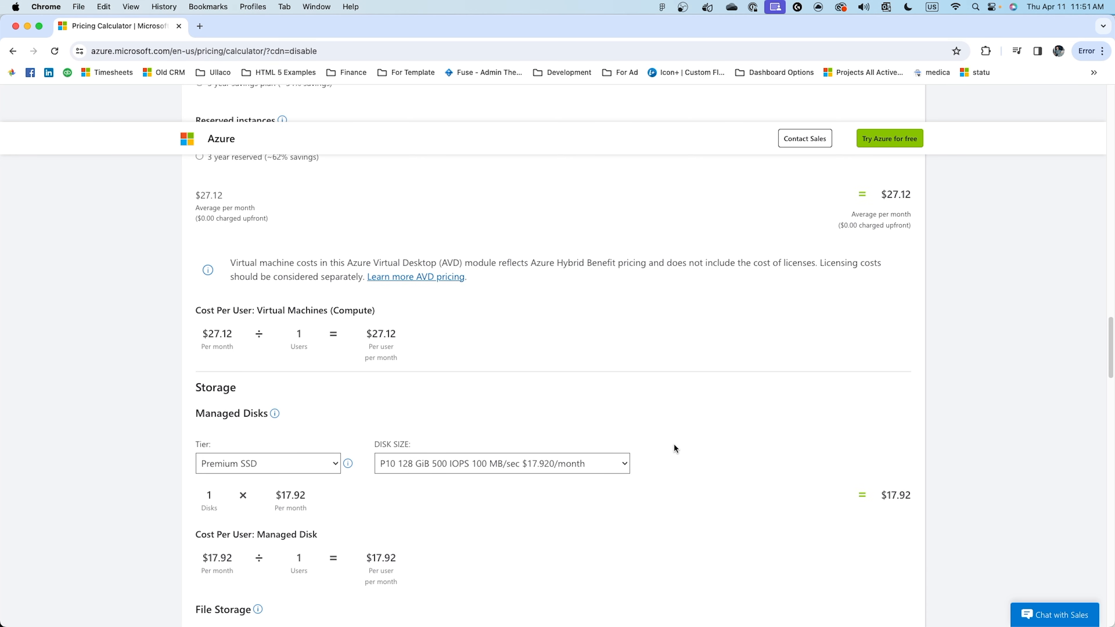
{"action": "scroll", "coordinate": [673, 444], "scroll_direction": "down", "scroll_amount": 2}
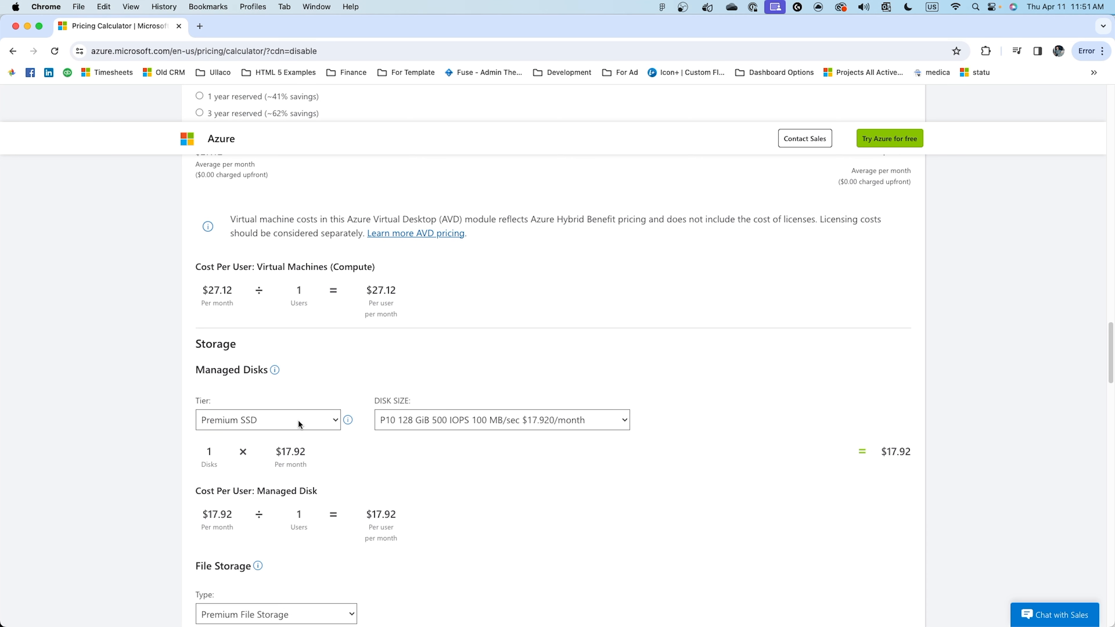
{"action": "left_click", "coordinate": [298, 419]}
{"action": "left_click", "coordinate": [458, 347]}
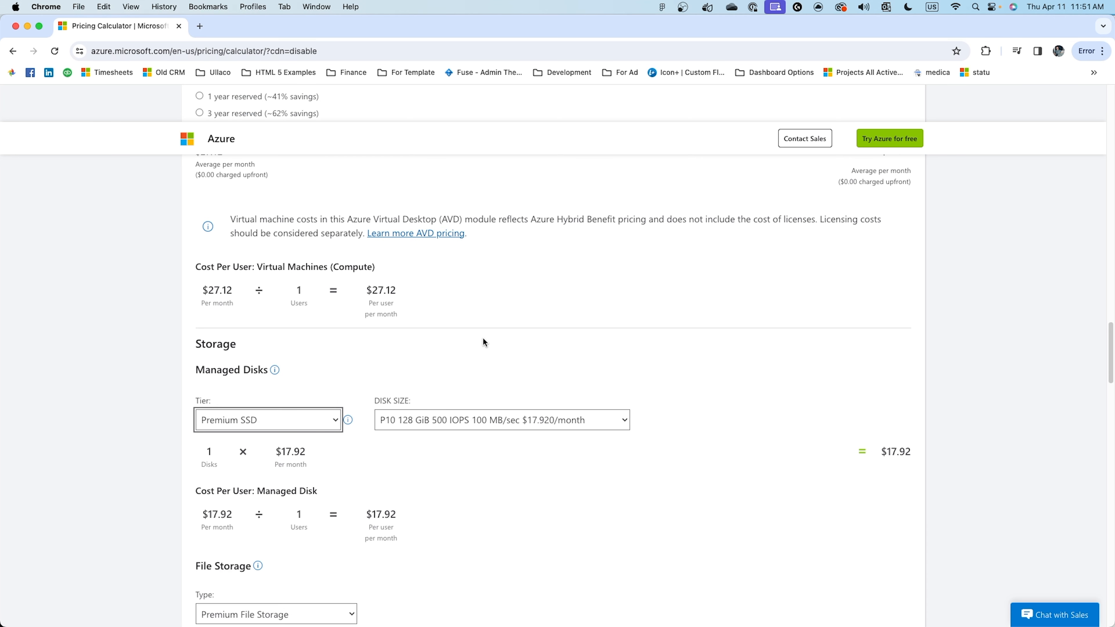
{"action": "scroll", "coordinate": [639, 422], "scroll_direction": "down", "scroll_amount": 2}
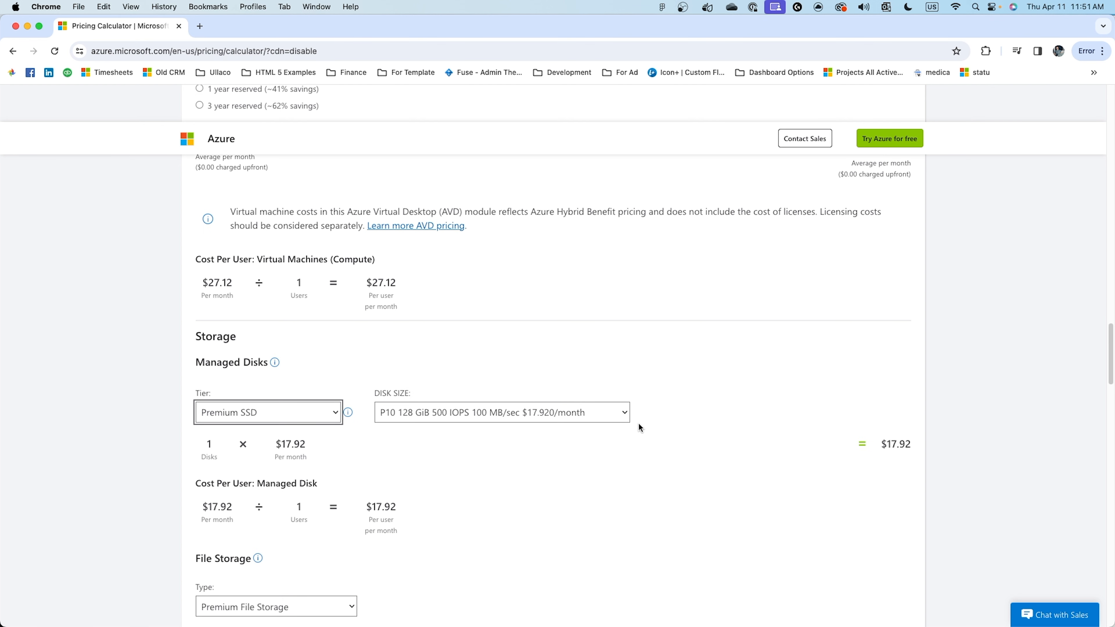
{"action": "scroll", "coordinate": [639, 425], "scroll_direction": "down", "scroll_amount": 1}
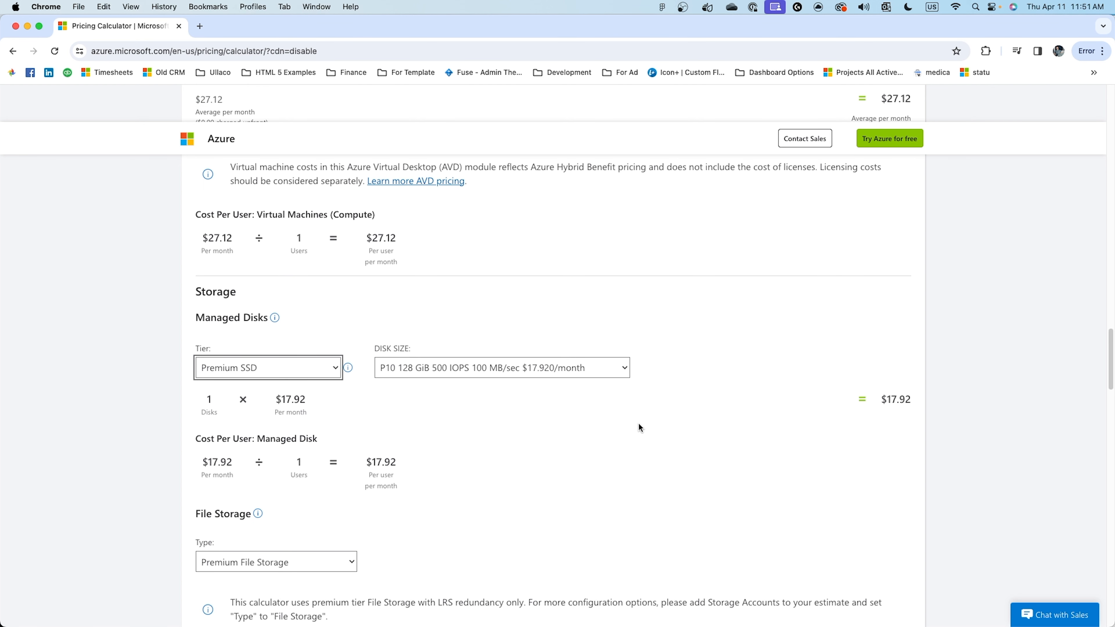
{"action": "scroll", "coordinate": [639, 423], "scroll_direction": "down", "scroll_amount": 4}
{"action": "scroll", "coordinate": [638, 424], "scroll_direction": "up", "scroll_amount": 2}
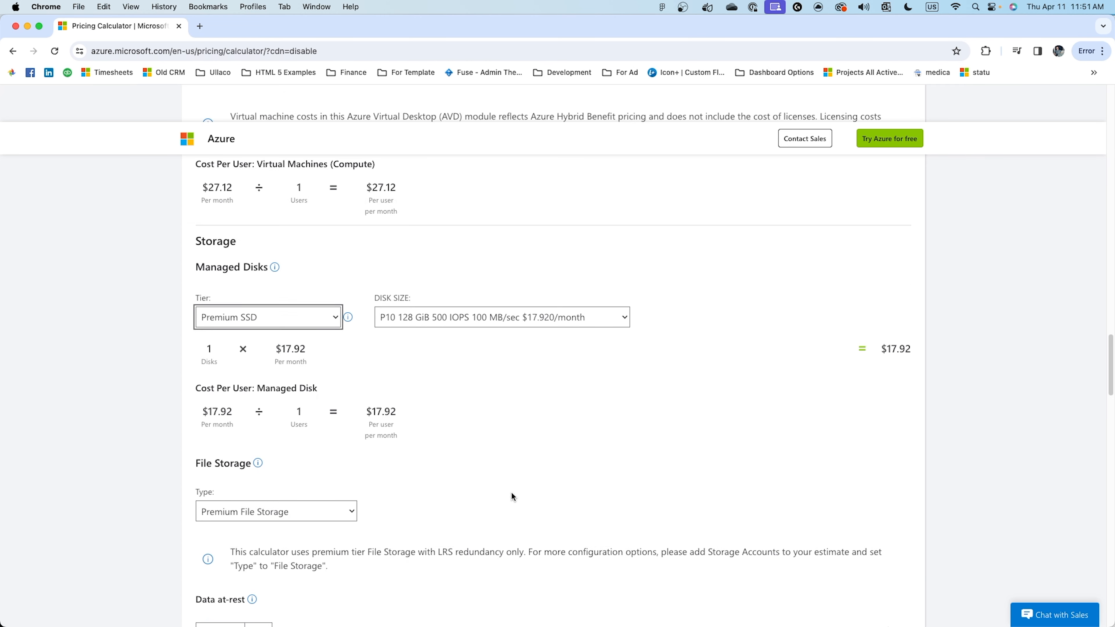
{"action": "scroll", "coordinate": [511, 491], "scroll_direction": "down", "scroll_amount": 3}
{"action": "scroll", "coordinate": [511, 493], "scroll_direction": "down", "scroll_amount": 1}
{"action": "scroll", "coordinate": [503, 516], "scroll_direction": "down", "scroll_amount": 10}
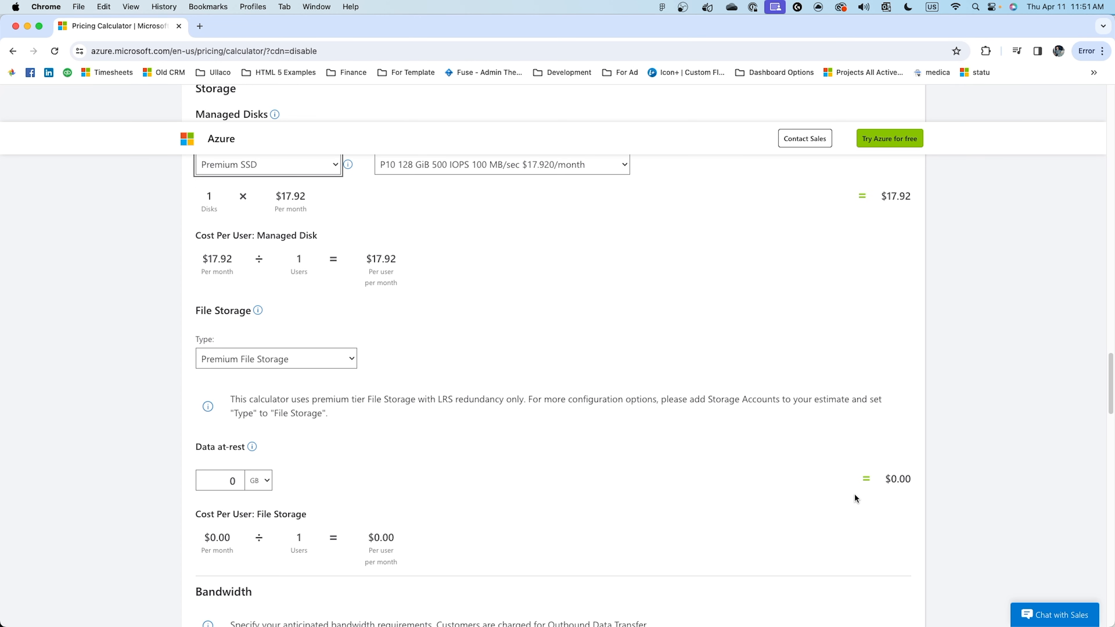
Examine the bandwidth, cost per user, monthly cost, support and licensing sections, and look back over the storage and virtual machine costs.
{"action": "scroll", "coordinate": [781, 510], "scroll_direction": "down", "scroll_amount": 5}
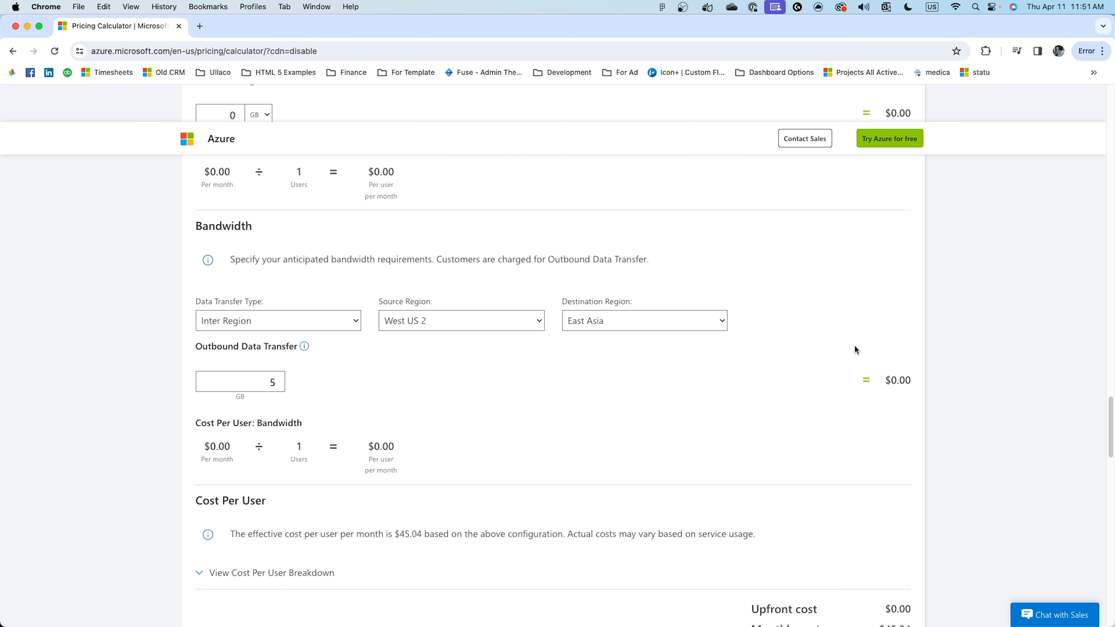
{"action": "scroll", "coordinate": [789, 468], "scroll_direction": "down", "scroll_amount": 5}
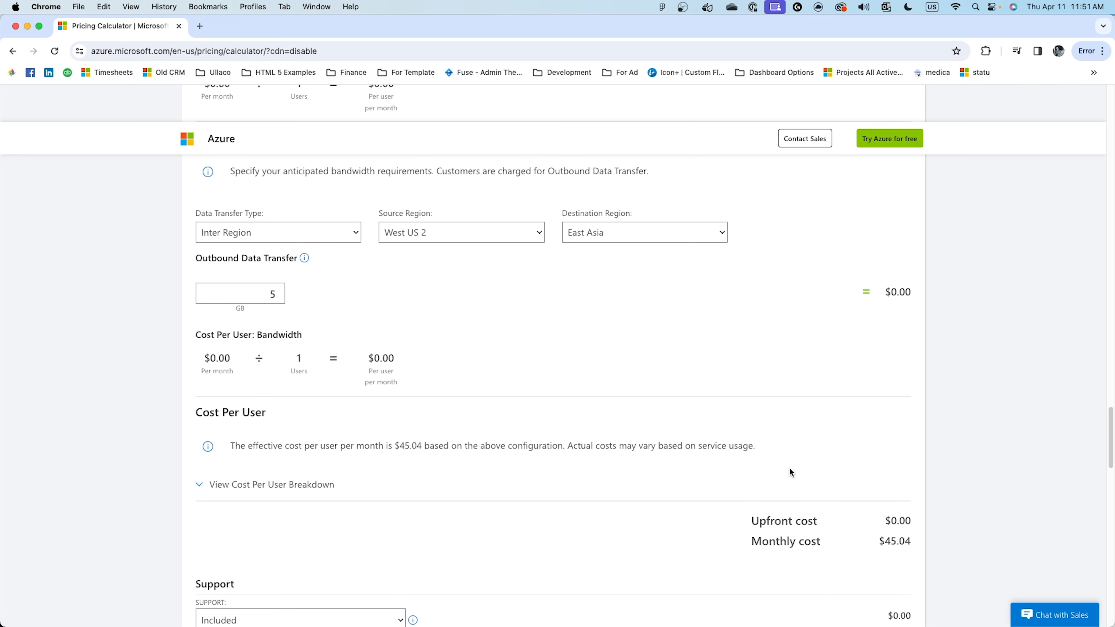
{"action": "scroll", "coordinate": [789, 471], "scroll_direction": "down", "scroll_amount": 4}
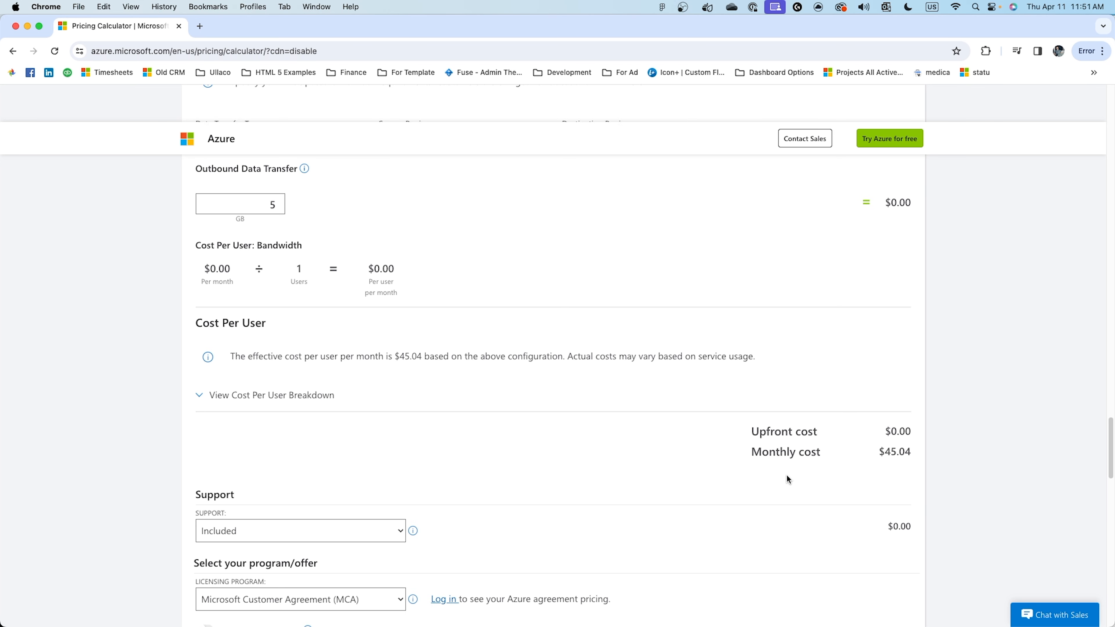
{"action": "scroll", "coordinate": [833, 498], "scroll_direction": "down", "scroll_amount": 2}
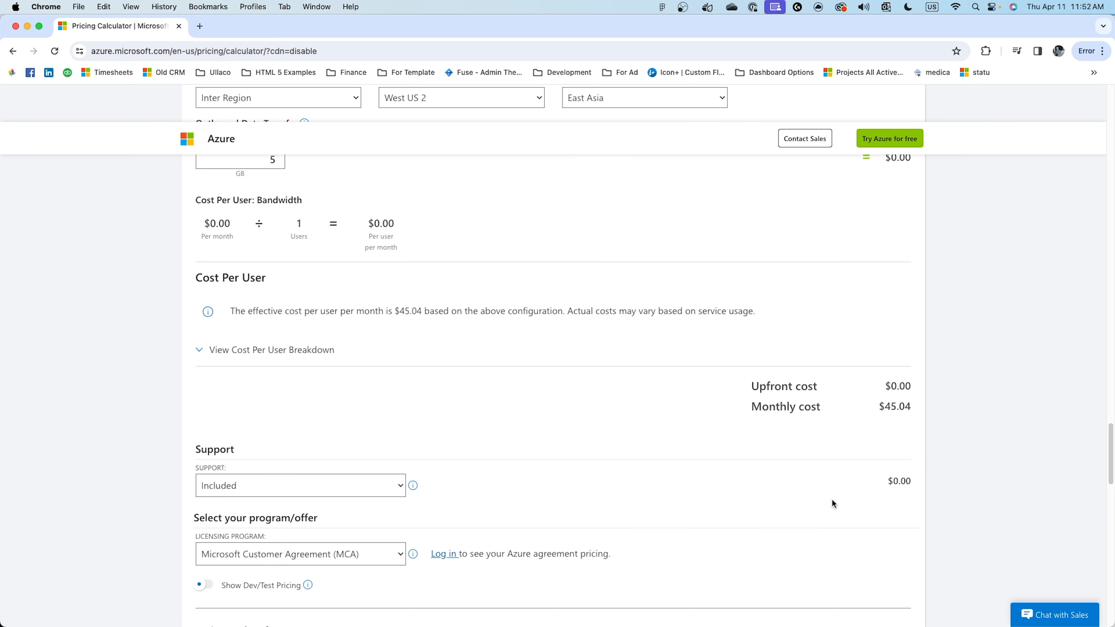
{"action": "scroll", "coordinate": [713, 451], "scroll_direction": "up", "scroll_amount": 4}
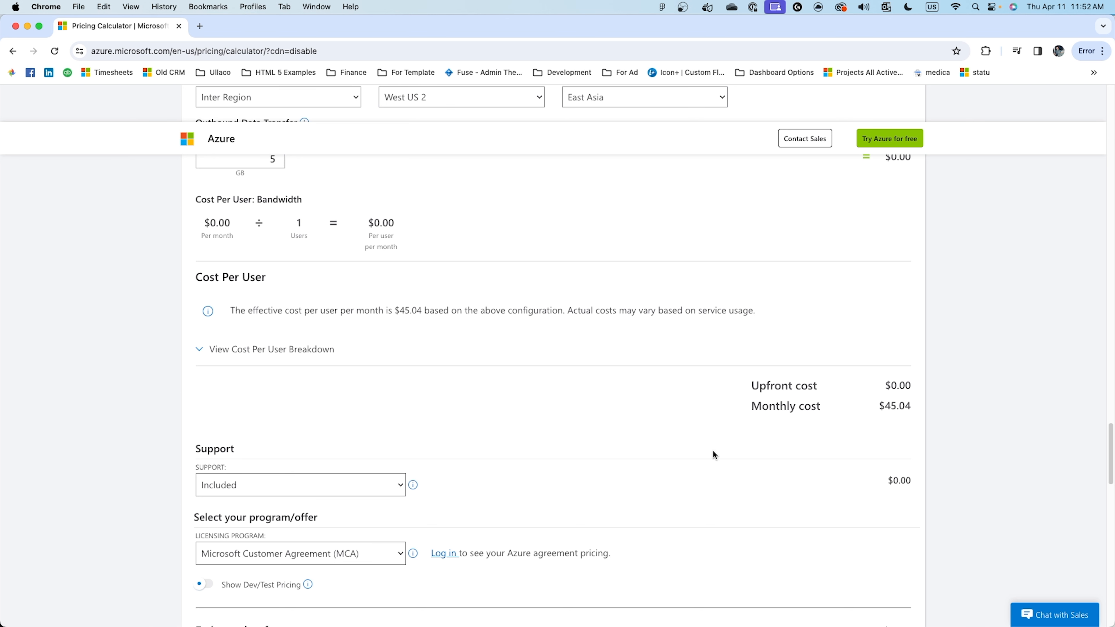
{"action": "scroll", "coordinate": [713, 450], "scroll_direction": "up", "scroll_amount": 8}
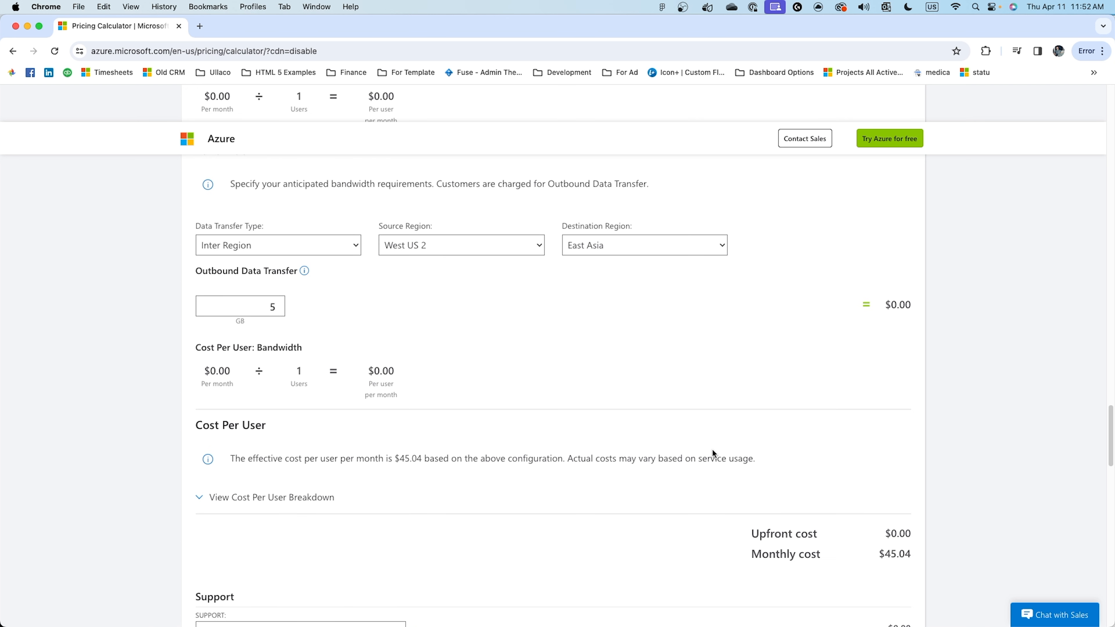
{"action": "scroll", "coordinate": [709, 446], "scroll_direction": "up", "scroll_amount": 20}
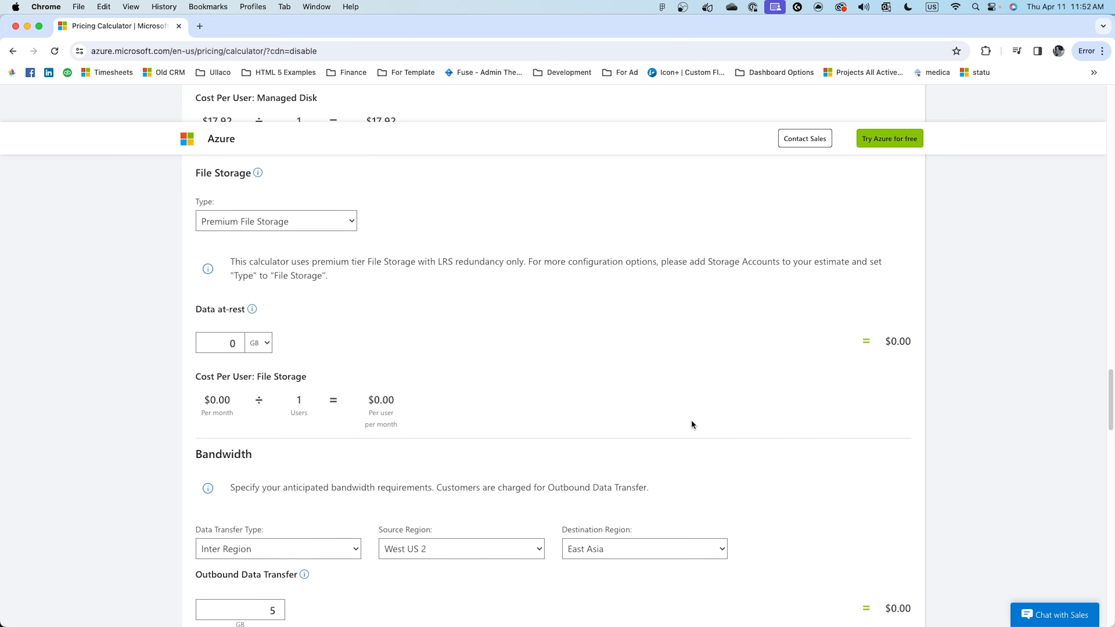
{"action": "scroll", "coordinate": [644, 397], "scroll_direction": "up", "scroll_amount": 20}
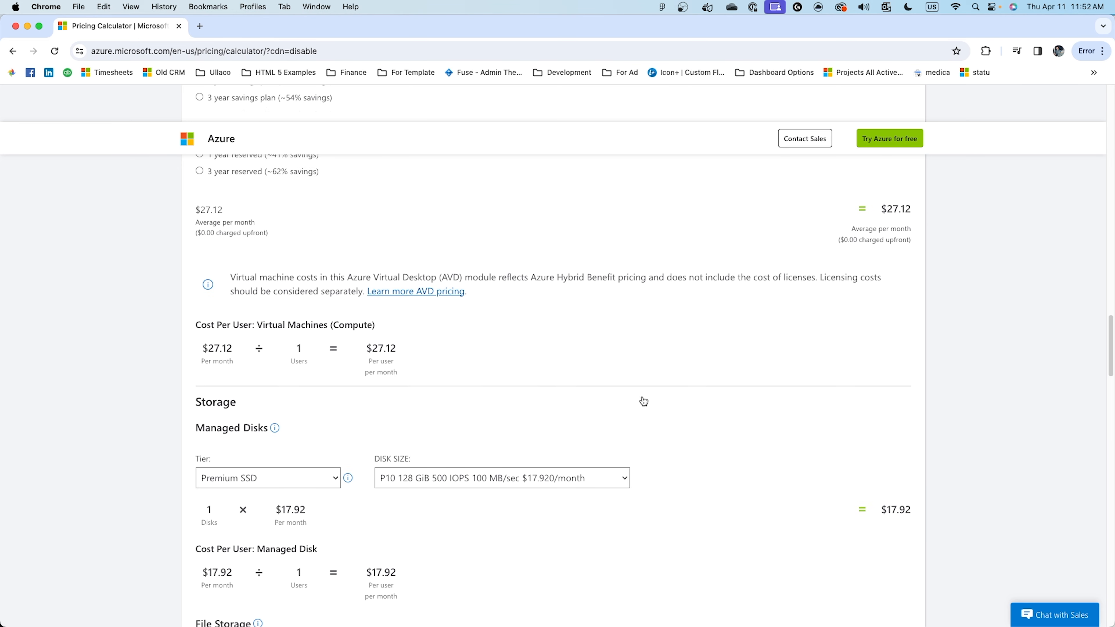
{"action": "scroll", "coordinate": [640, 400], "scroll_direction": "up", "scroll_amount": 15}
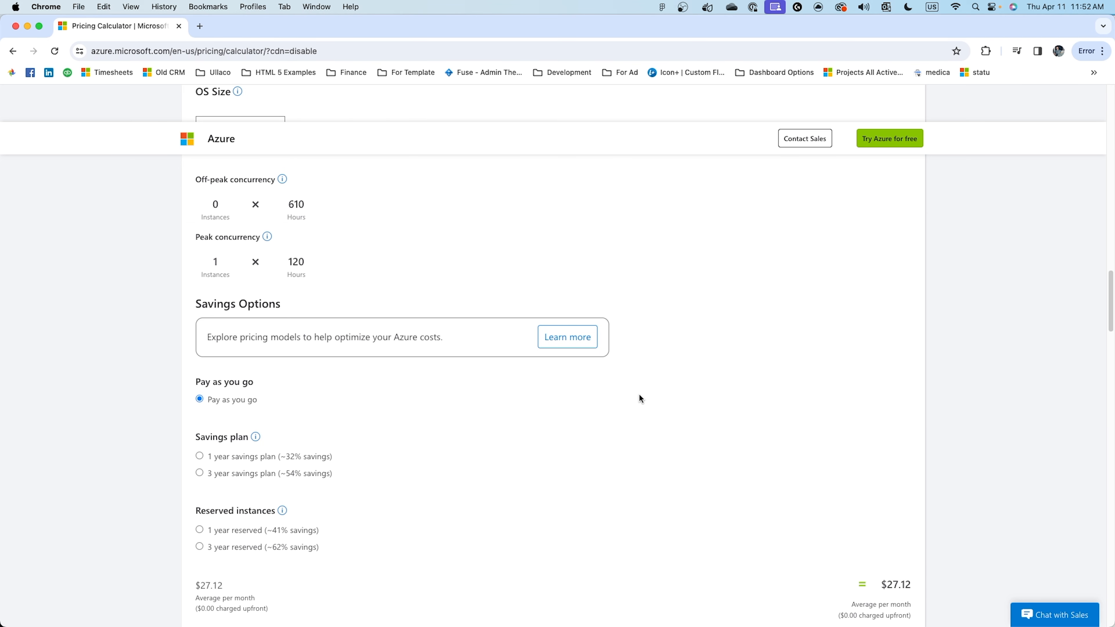
{"action": "scroll", "coordinate": [639, 396], "scroll_direction": "up", "scroll_amount": 4}
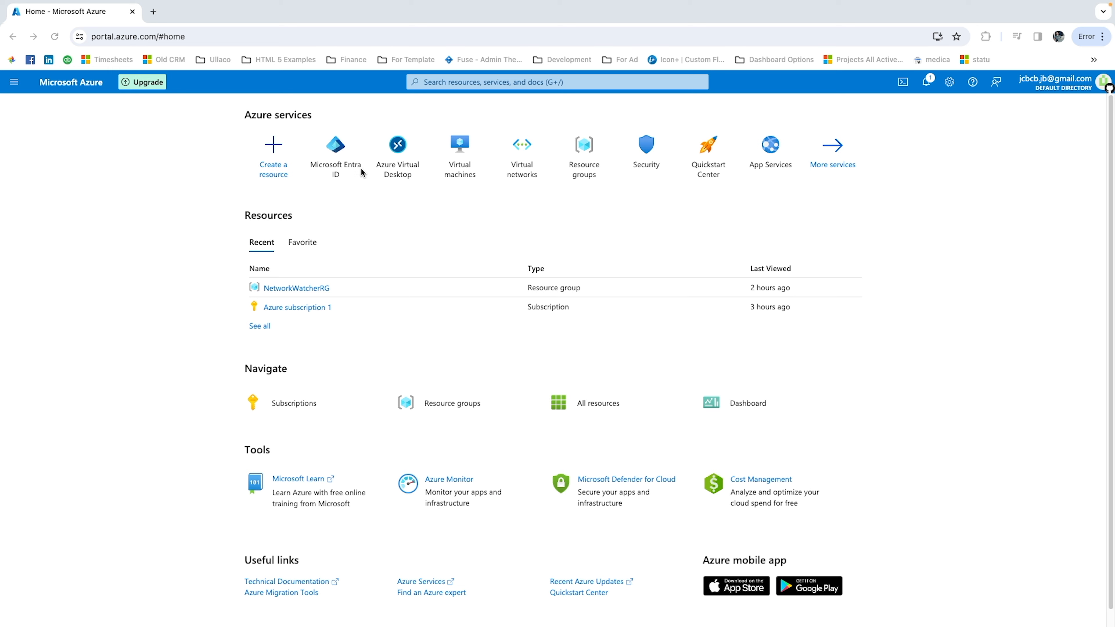
Switch to the Azure portal, search for "entra" and open Microsoft Entra ID.
{"action": "left_click", "coordinate": [334, 201]}
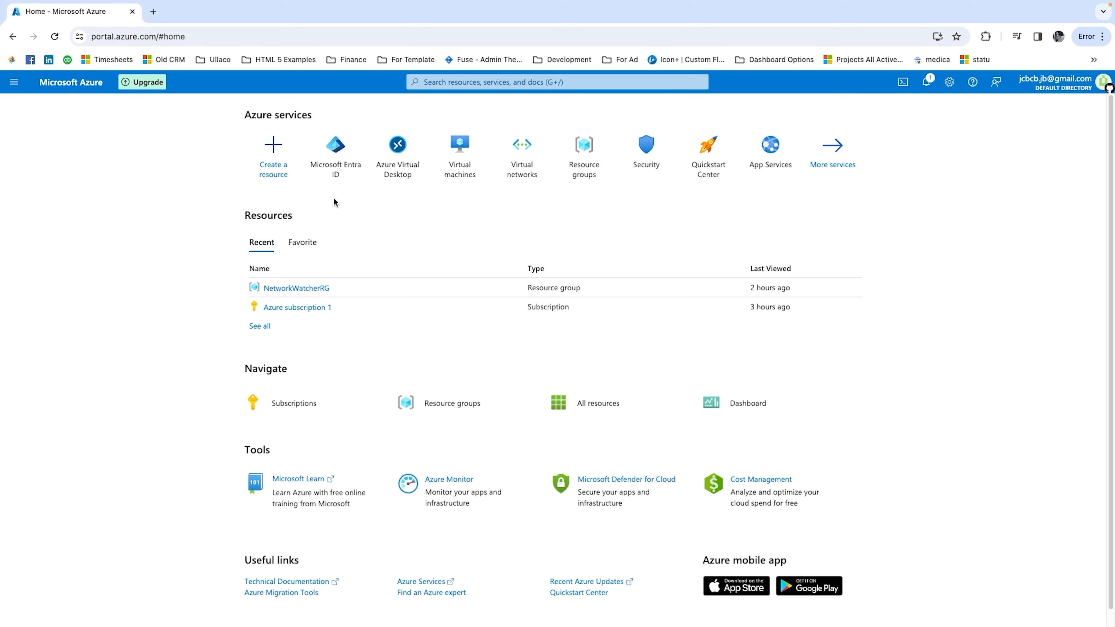
{"action": "left_click", "coordinate": [442, 83]}
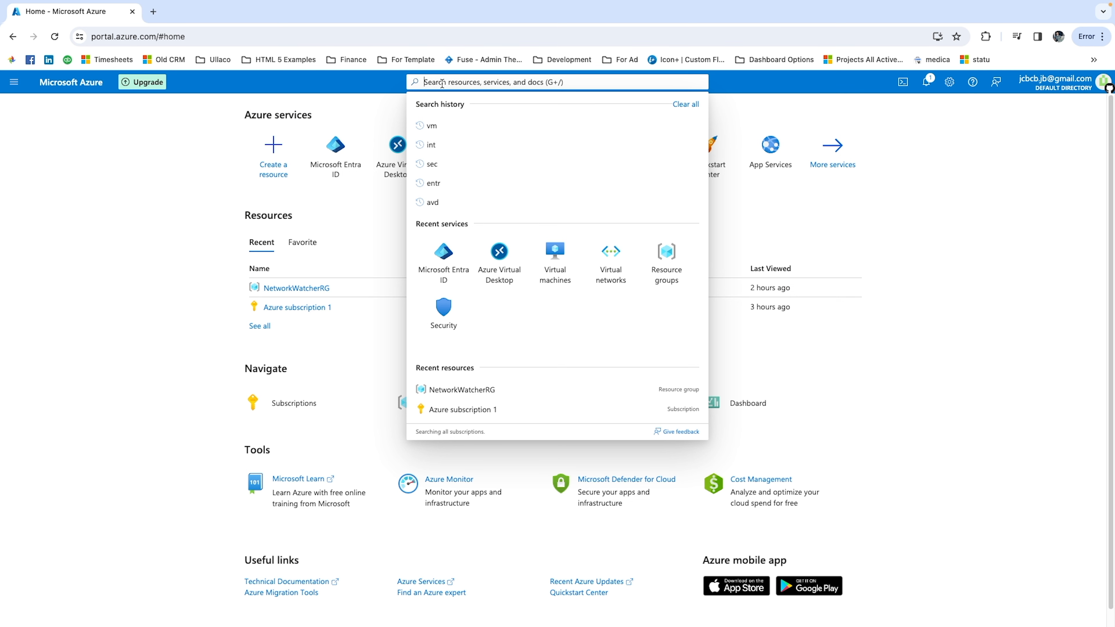
{"action": "type", "text": "entra"}
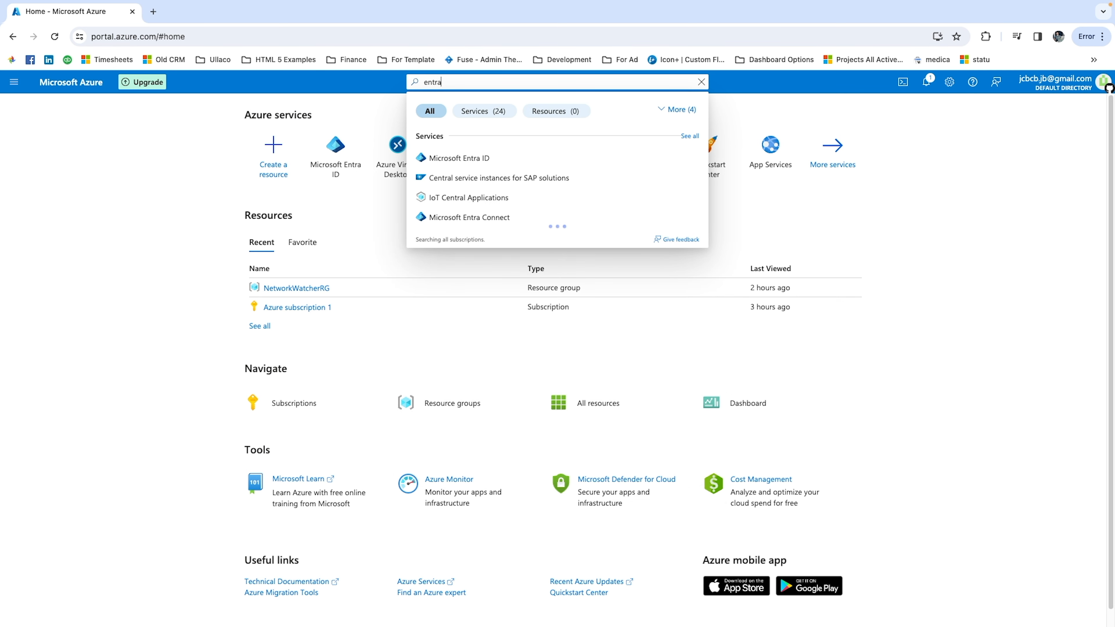
{"action": "left_click", "coordinate": [487, 158]}
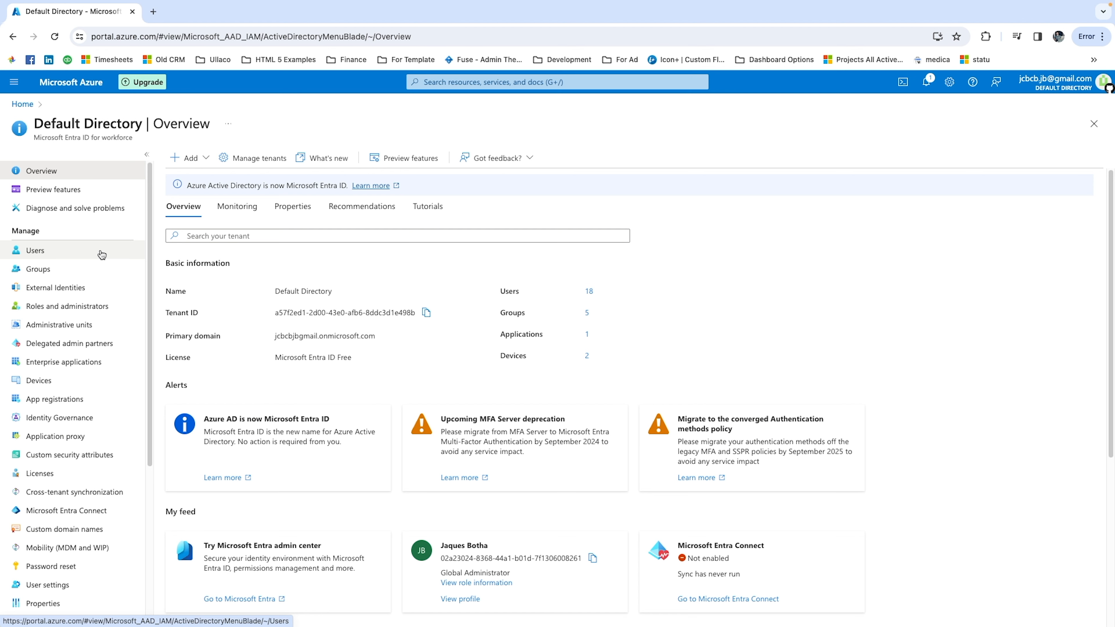
View the directory's list of all users and its list of all groups.
{"action": "left_click", "coordinate": [102, 254]}
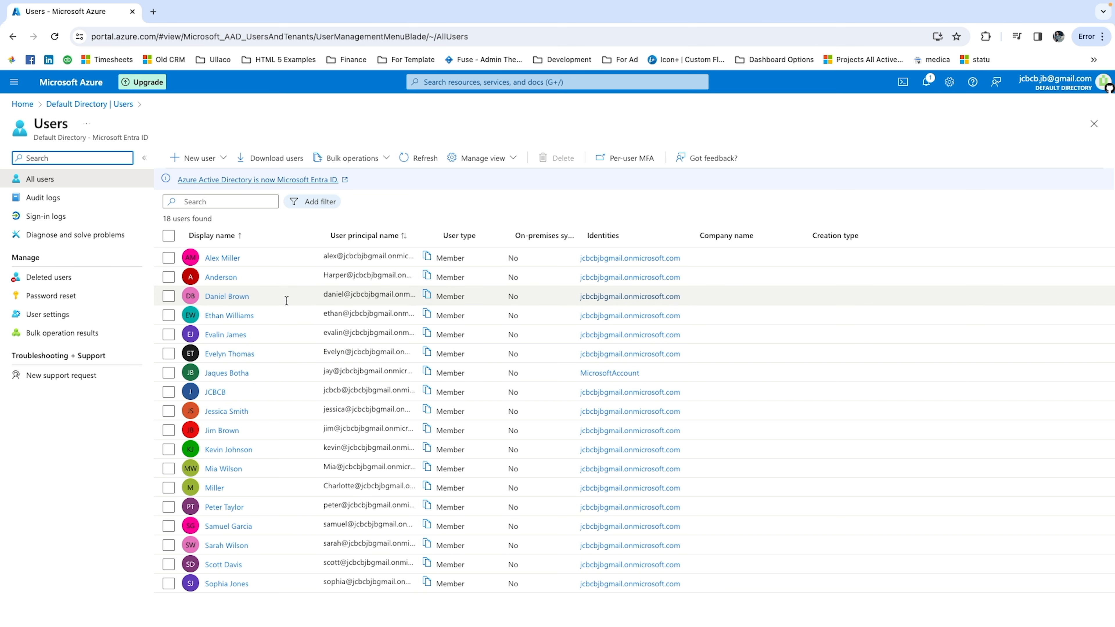
{"action": "left_click", "coordinate": [60, 108]}
{"action": "left_click", "coordinate": [41, 265]}
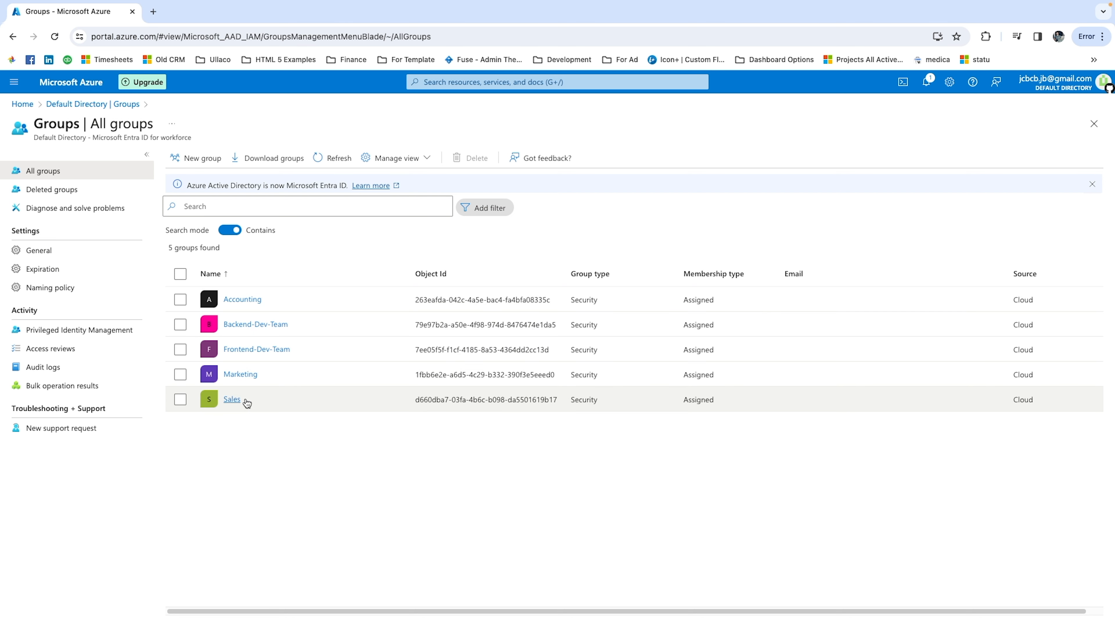
View the members of the Accounting group and return to the Default Directory overview.
{"action": "left_click", "coordinate": [242, 300]}
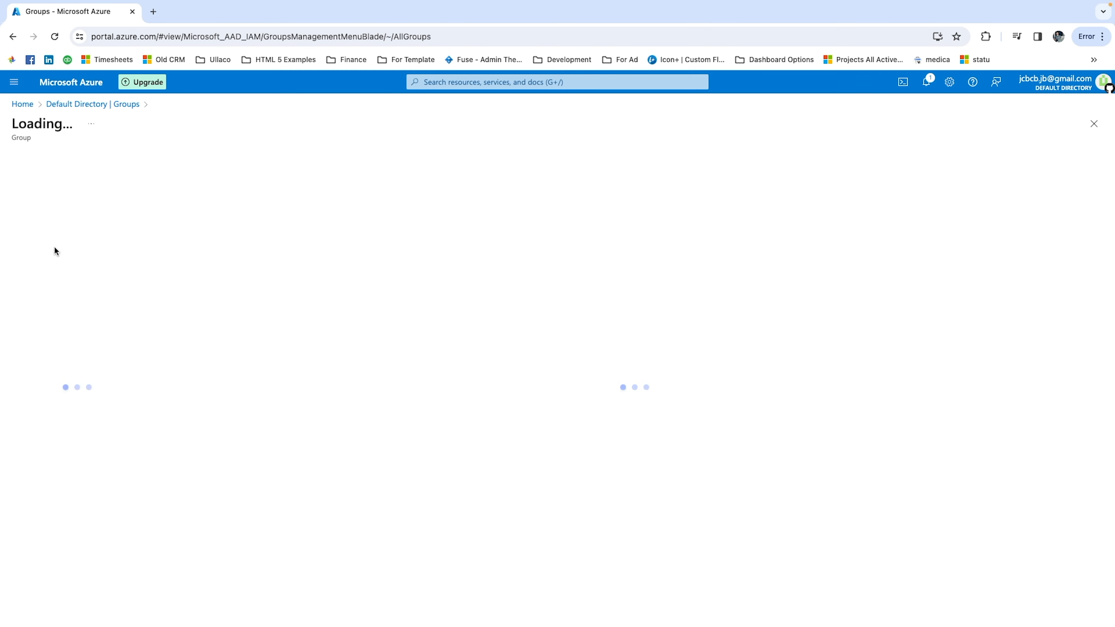
{"action": "left_click", "coordinate": [59, 250]}
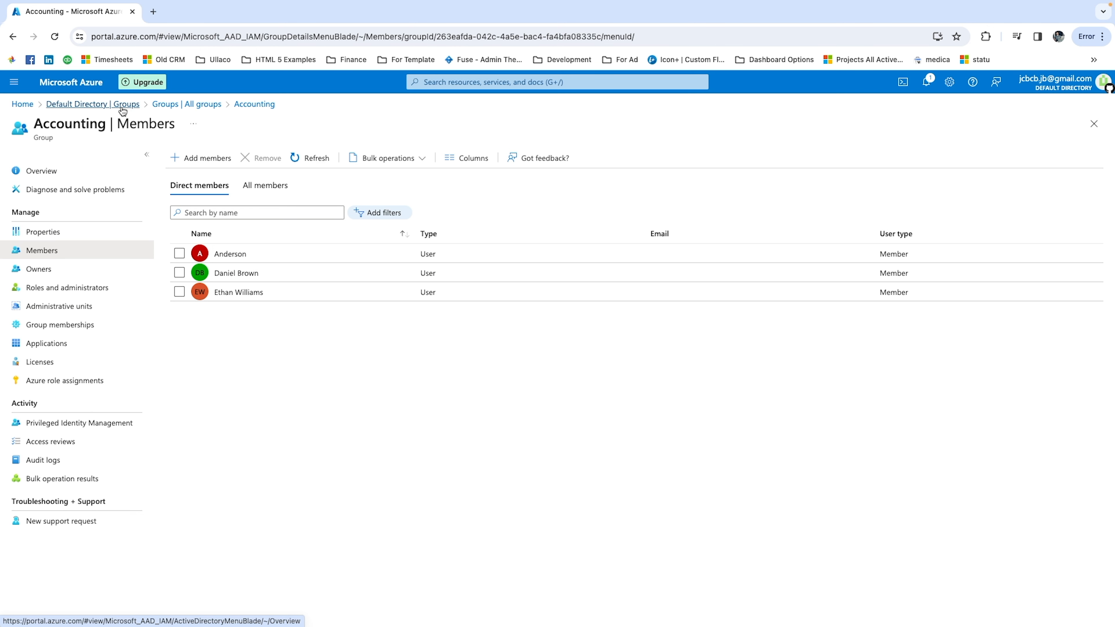
{"action": "left_click", "coordinate": [117, 107]}
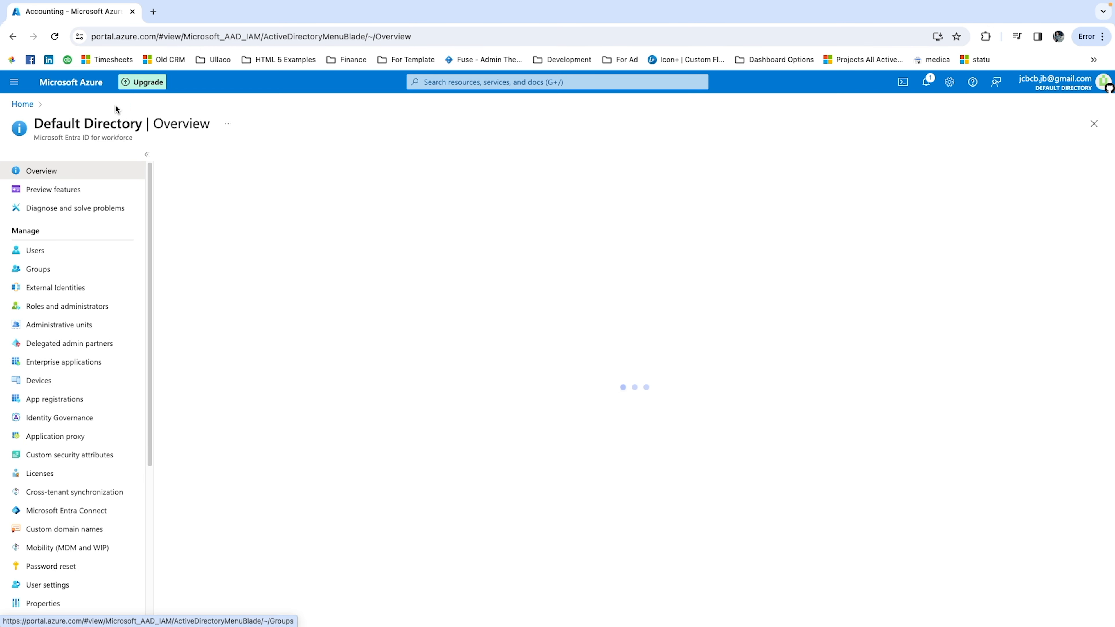
View the directory's list of all users and return to its list of all groups.
{"action": "left_click", "coordinate": [75, 252]}
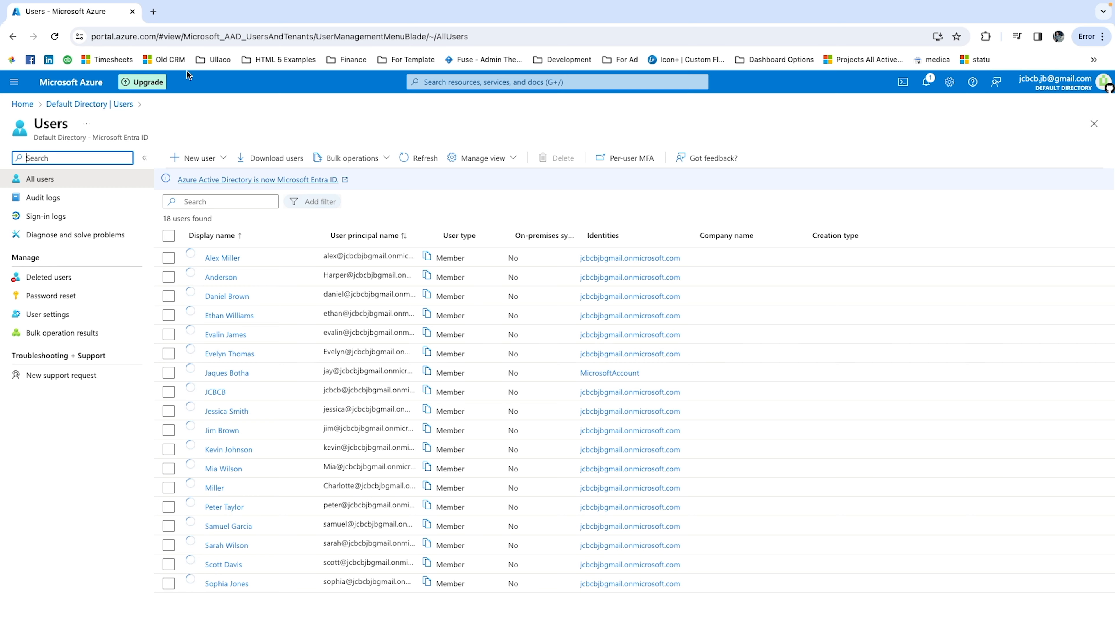
{"action": "left_click", "coordinate": [104, 107]}
{"action": "left_click", "coordinate": [70, 274]}
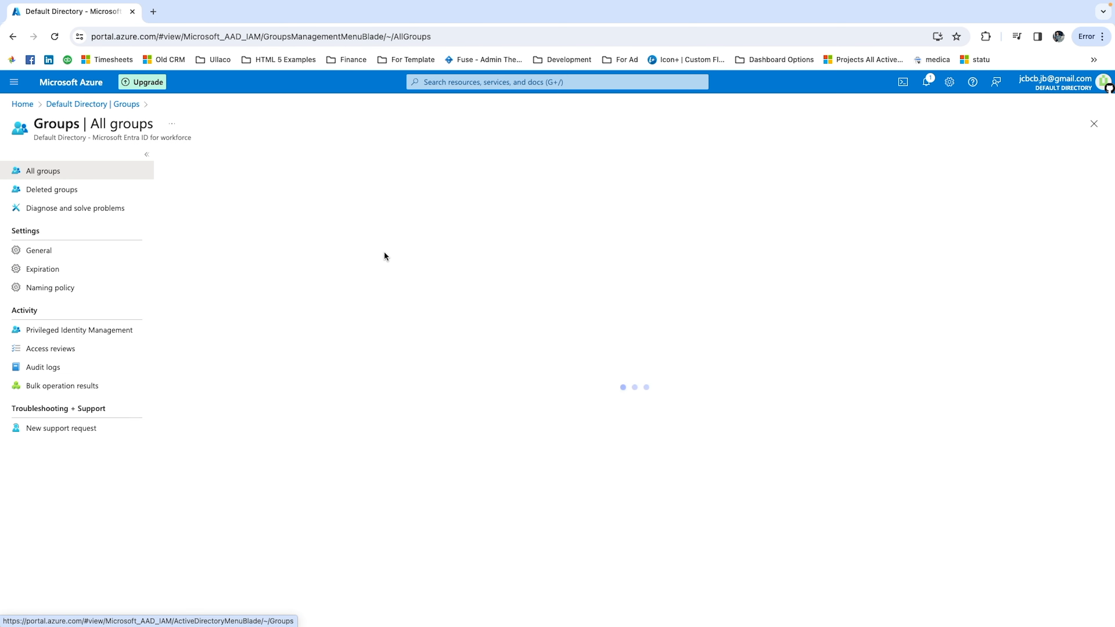
Create a security group named AVD-Users and refresh the list of groups.
{"action": "left_click", "coordinate": [221, 160]}
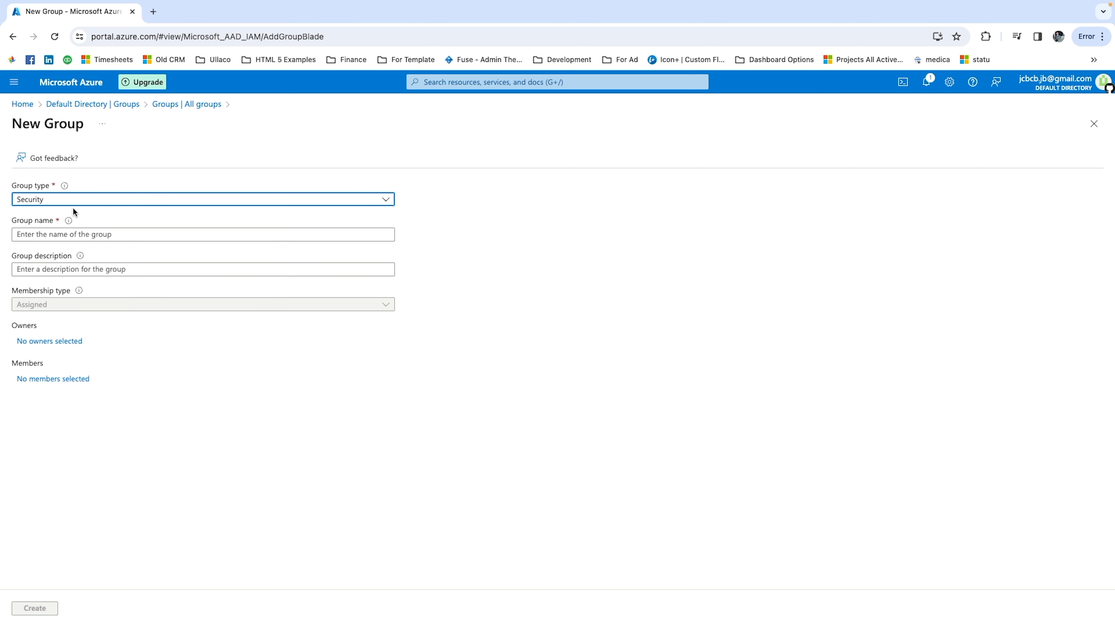
{"action": "left_click", "coordinate": [57, 233]}
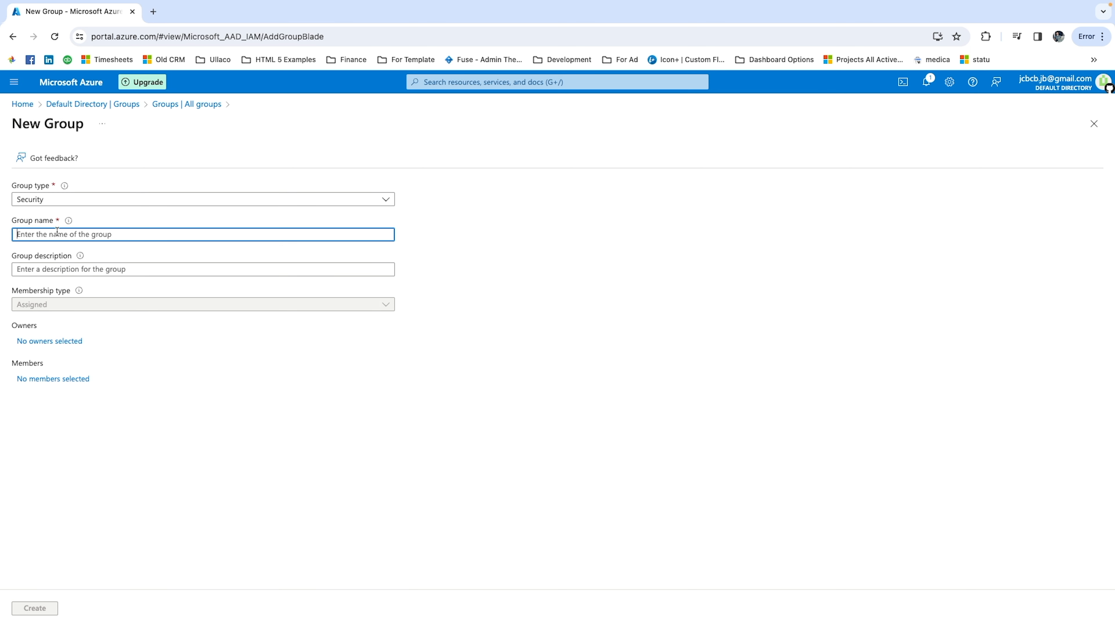
{"action": "type", "text": "AVD-Users"}
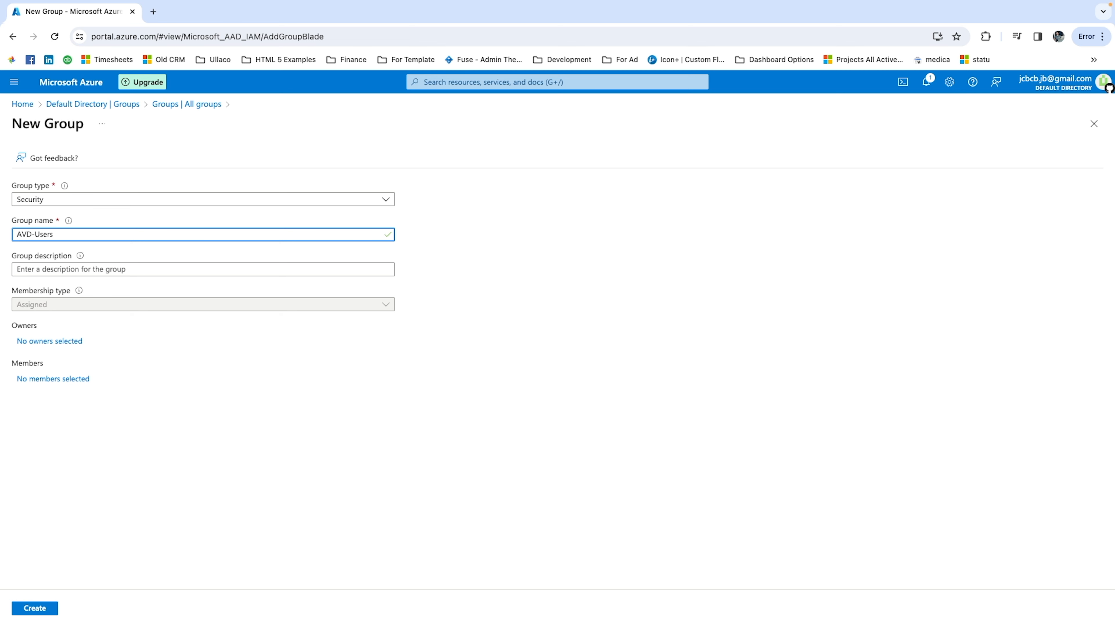
{"action": "left_click", "coordinate": [582, 265]}
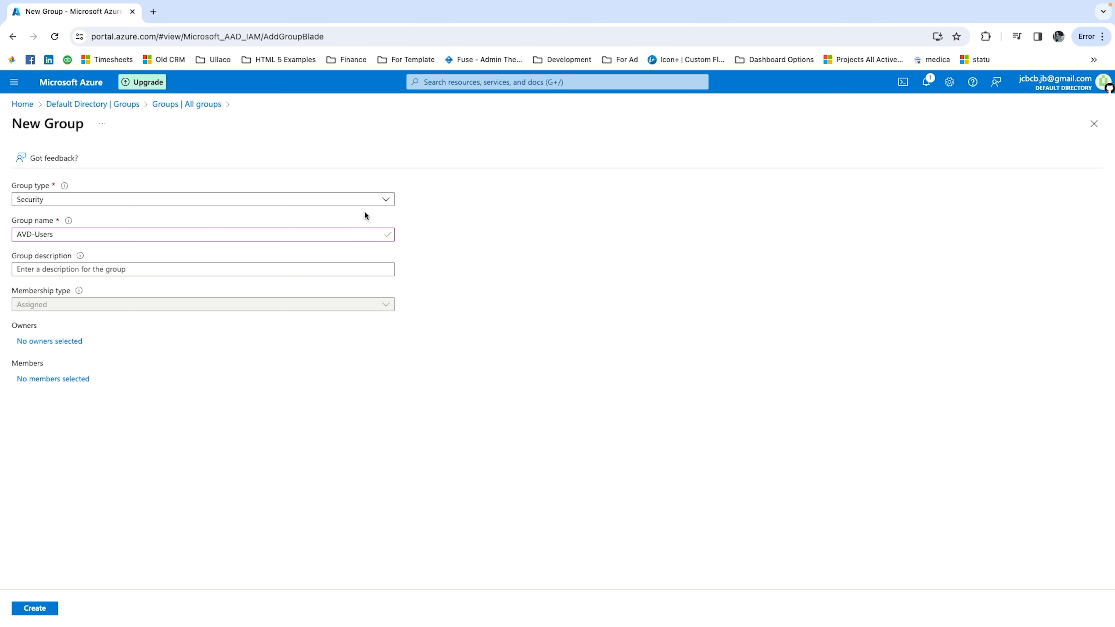
{"action": "left_click", "coordinate": [382, 200]}
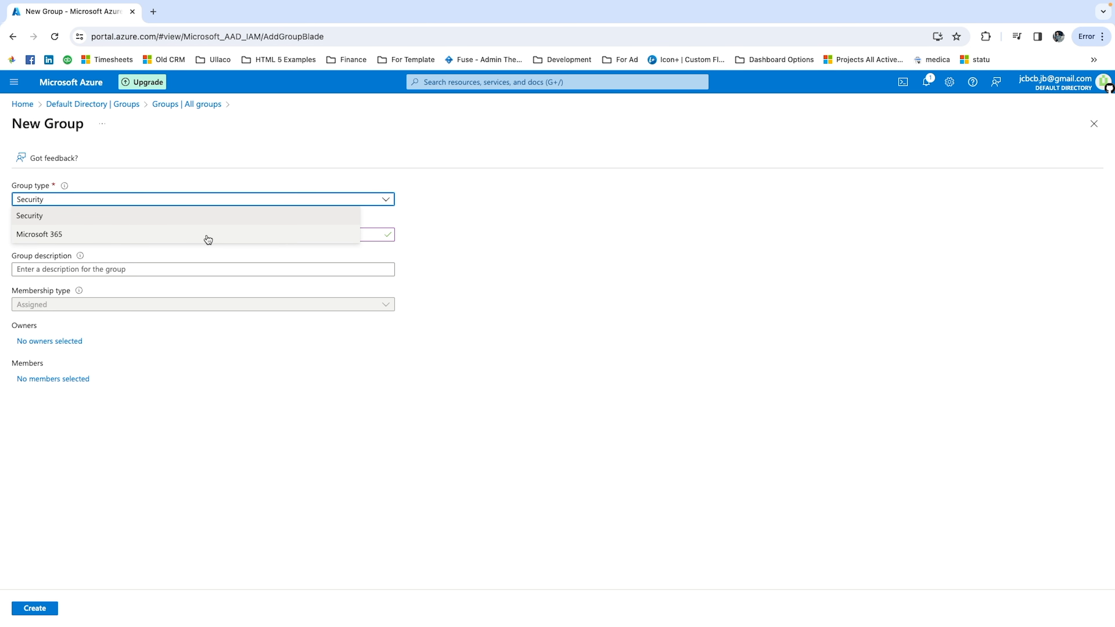
{"action": "left_click", "coordinate": [651, 248]}
{"action": "left_click", "coordinate": [27, 609]}
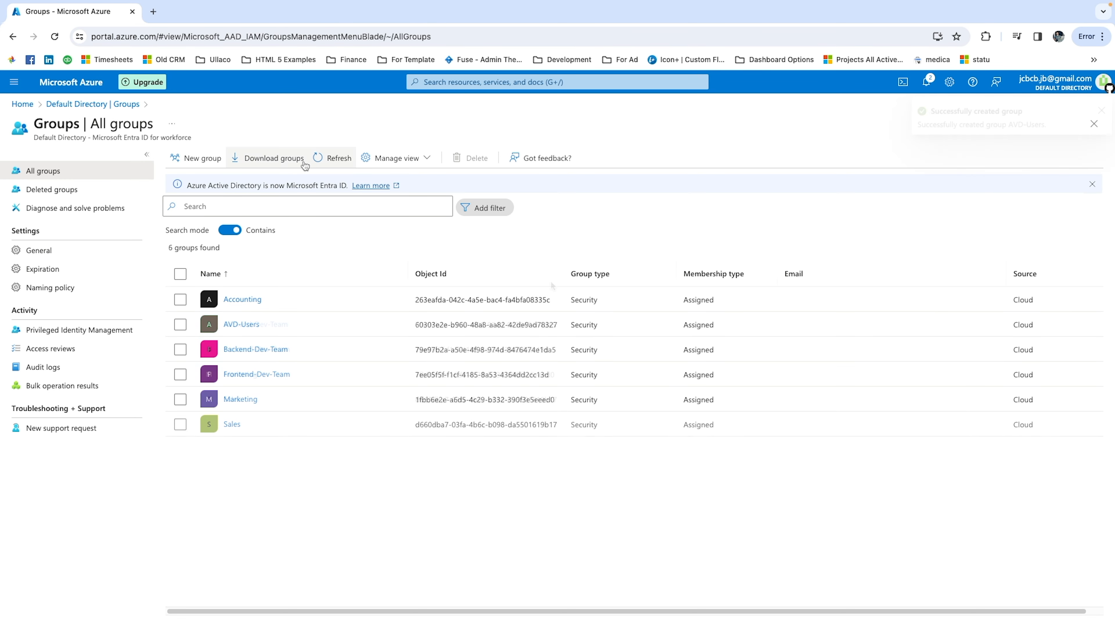
{"action": "left_click", "coordinate": [319, 159]}
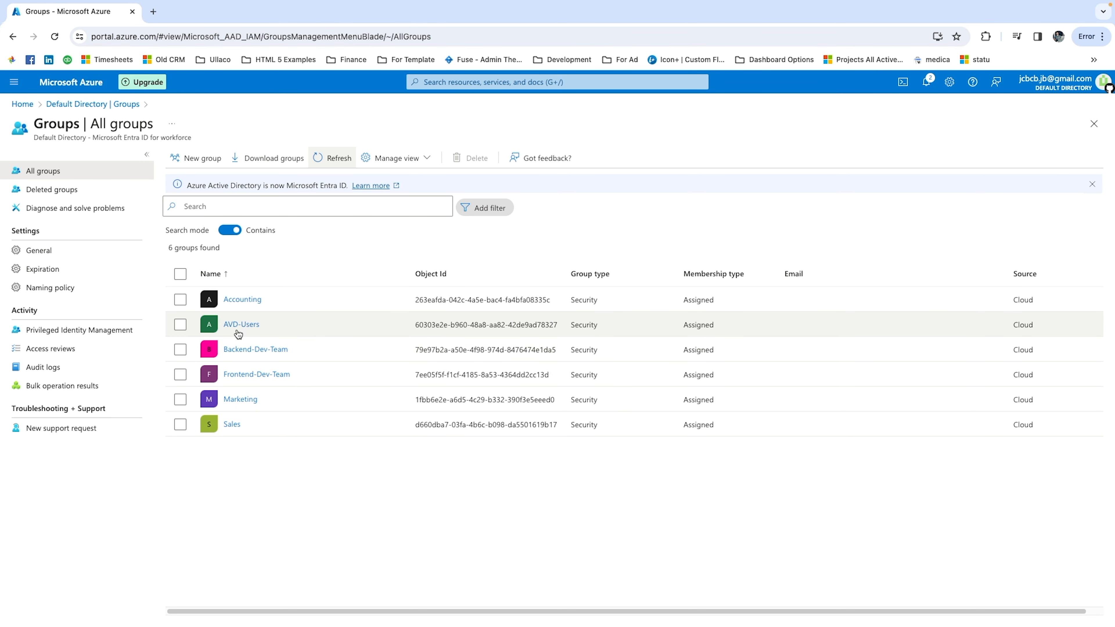
Create a second security group named AVD-Admin and refresh the list of groups.
{"action": "left_click", "coordinate": [201, 159]}
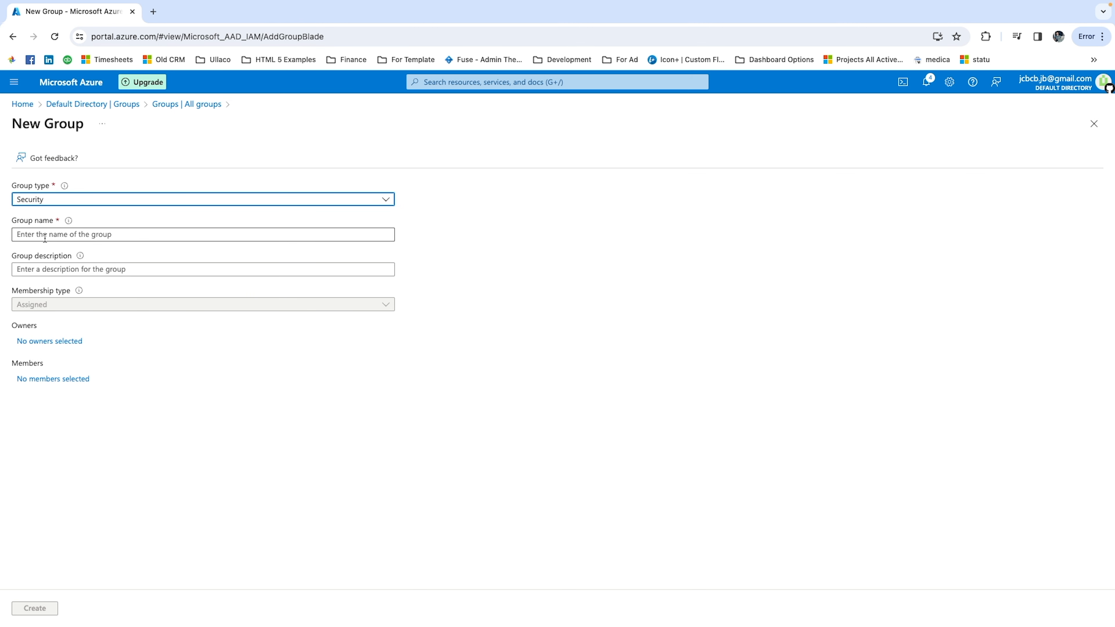
{"action": "left_click", "coordinate": [44, 234]}
{"action": "type", "text": "AV"}
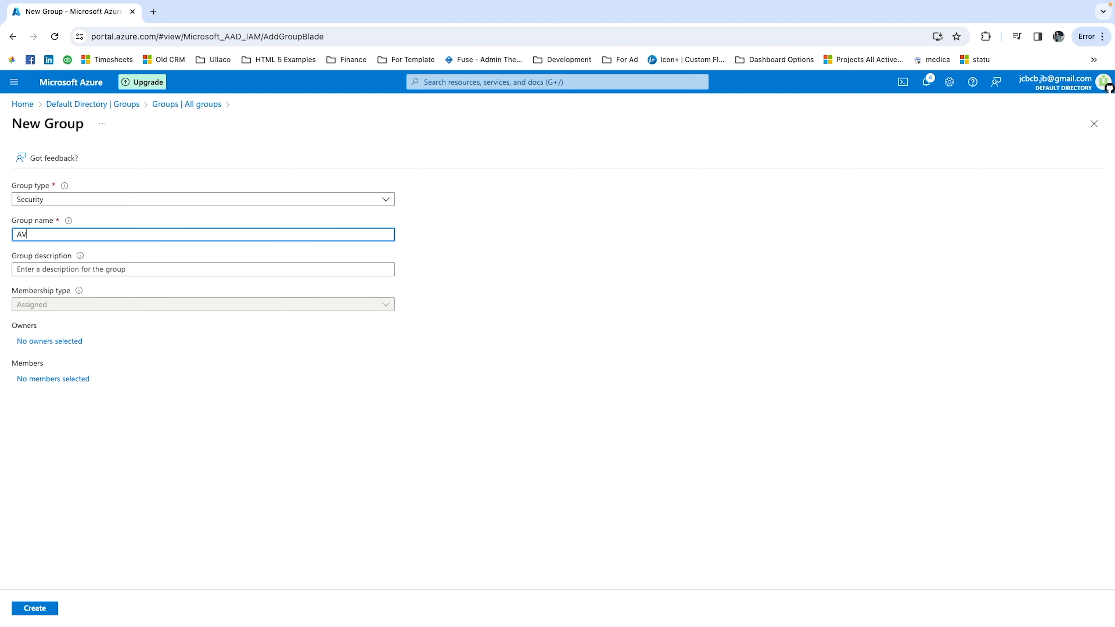
{"action": "type", "text": "D-Admin"}
{"action": "left_click", "coordinate": [34, 608]}
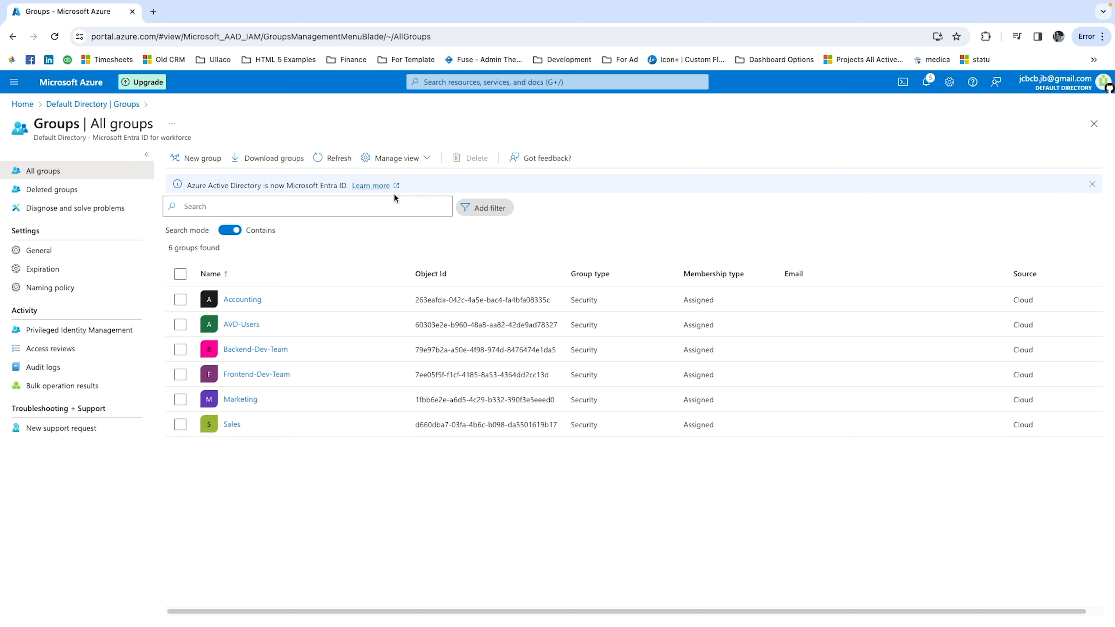
{"action": "left_click", "coordinate": [337, 158]}
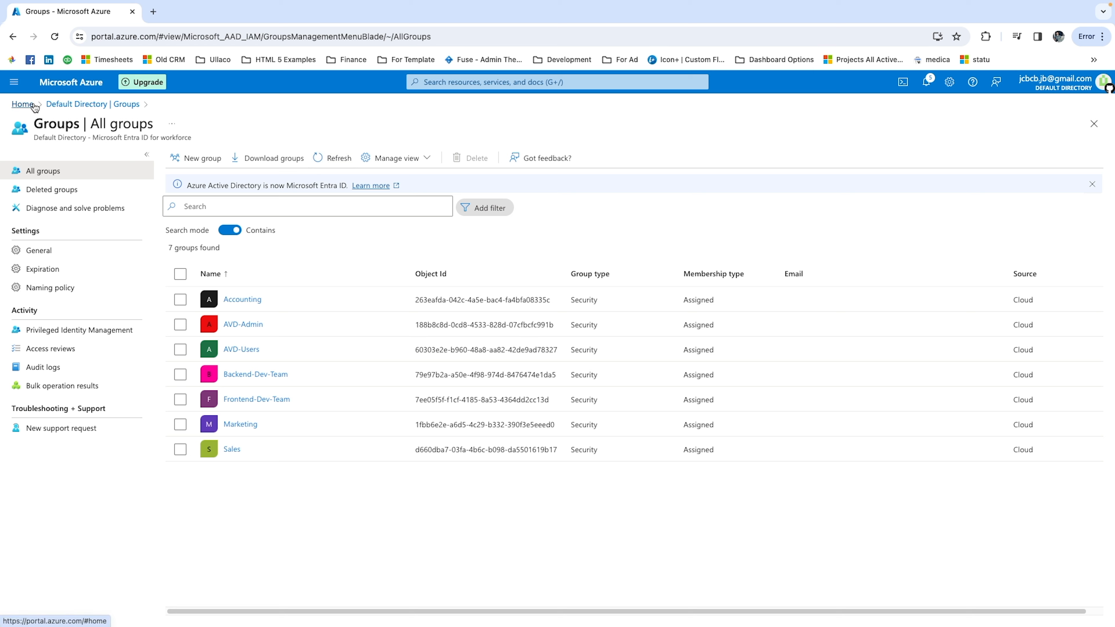
Add the Backend-Dev-Team and Frontend-Dev-Team groups as members of the AVD-Users group and refresh its member list.
{"action": "left_click", "coordinate": [240, 352]}
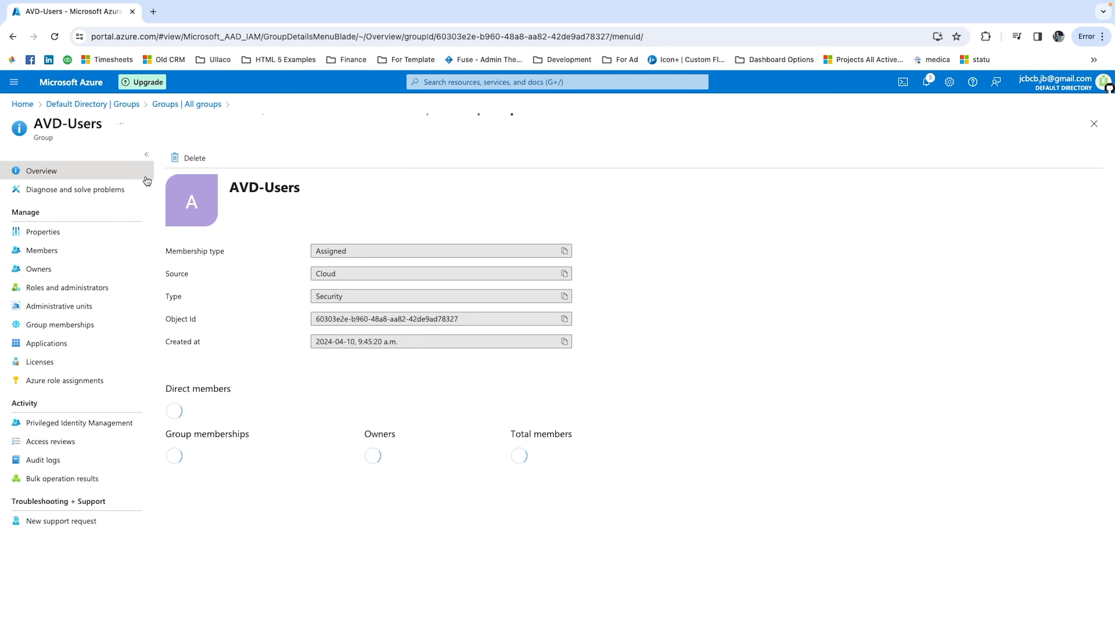
{"action": "left_click", "coordinate": [49, 251]}
{"action": "left_click", "coordinate": [207, 157]}
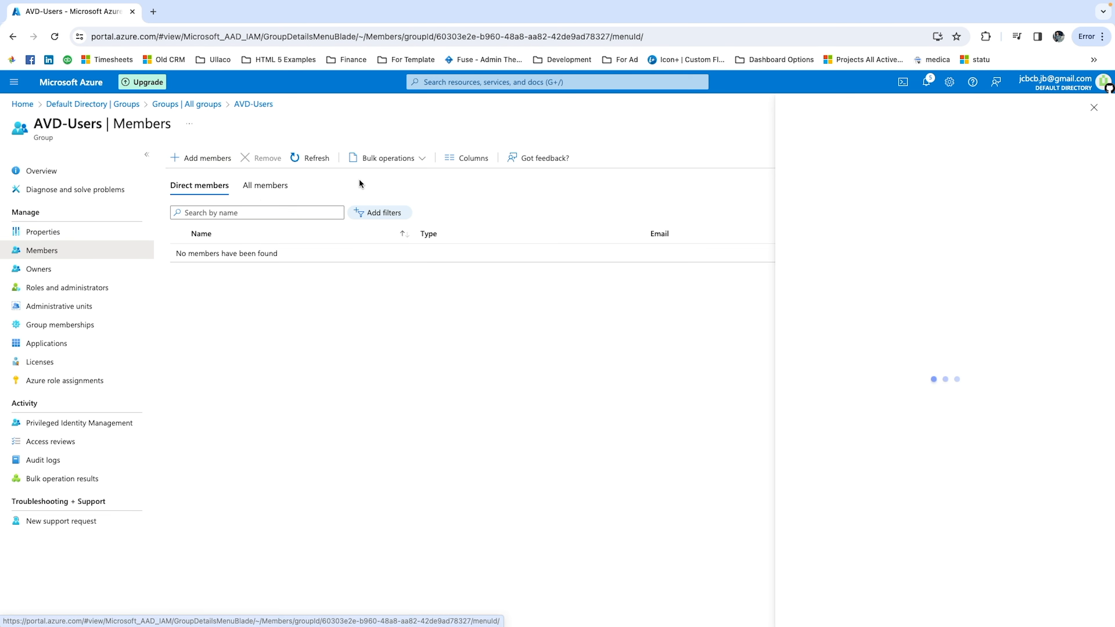
{"action": "left_click", "coordinate": [545, 233]}
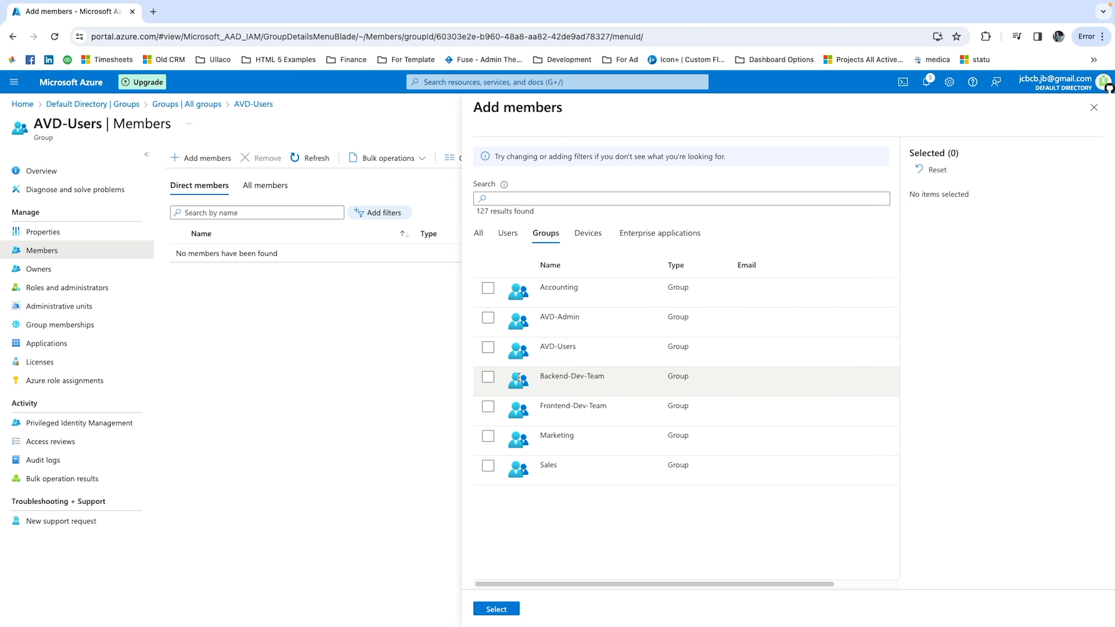
{"action": "left_click", "coordinate": [487, 376]}
{"action": "left_click", "coordinate": [487, 406]}
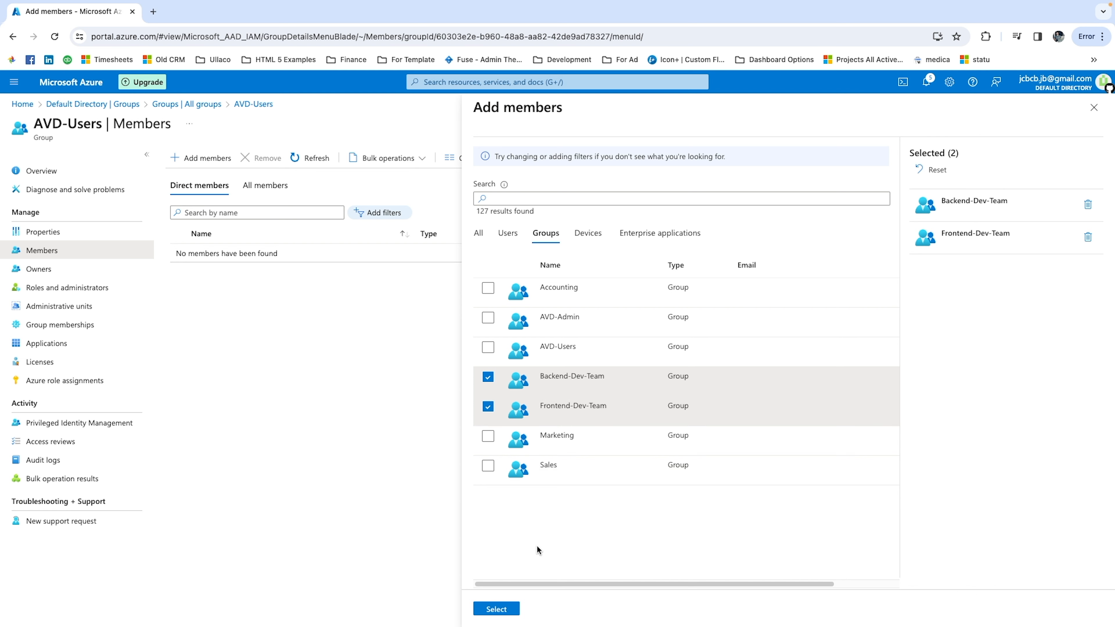
{"action": "left_click", "coordinate": [496, 609]}
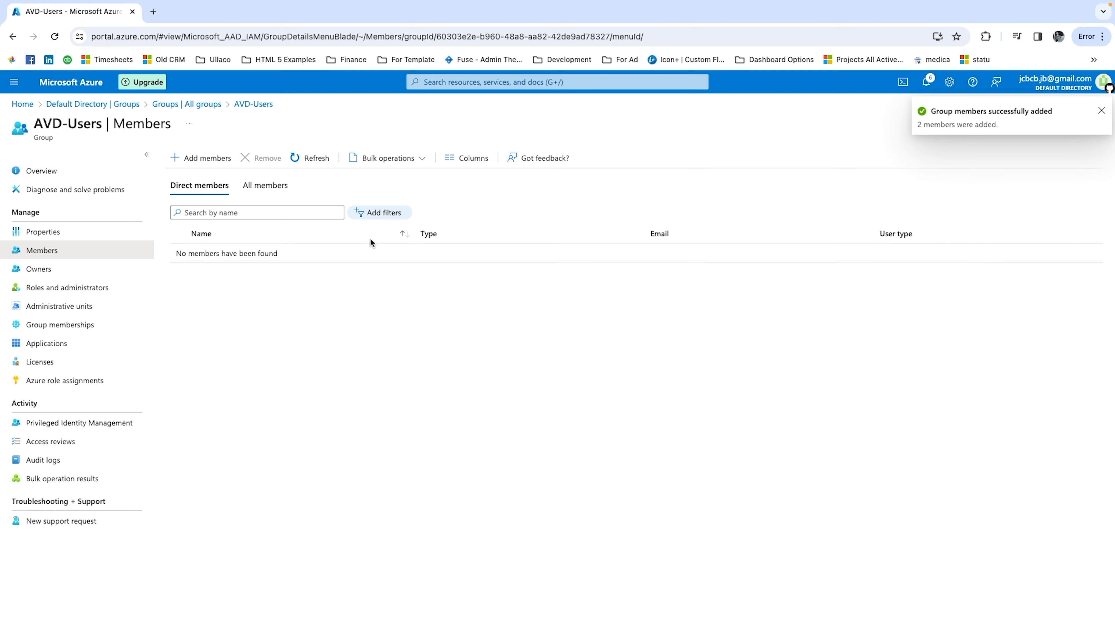
{"action": "left_click", "coordinate": [310, 158]}
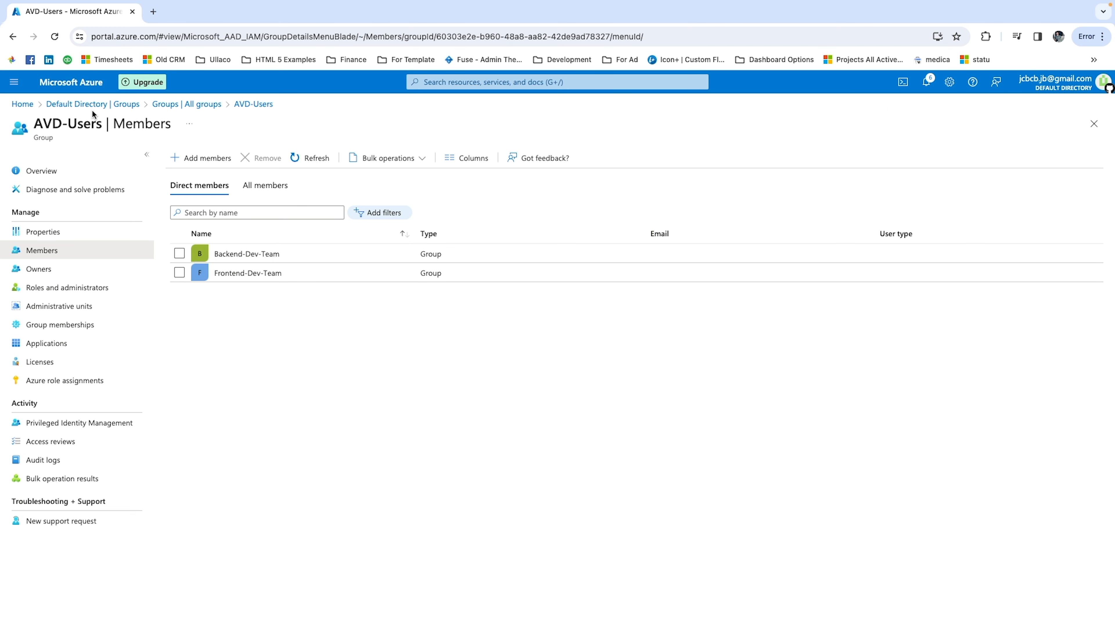
Start a new resource group under Azure subscription 1 and name it AVD-General.
{"action": "left_click", "coordinate": [22, 104]}
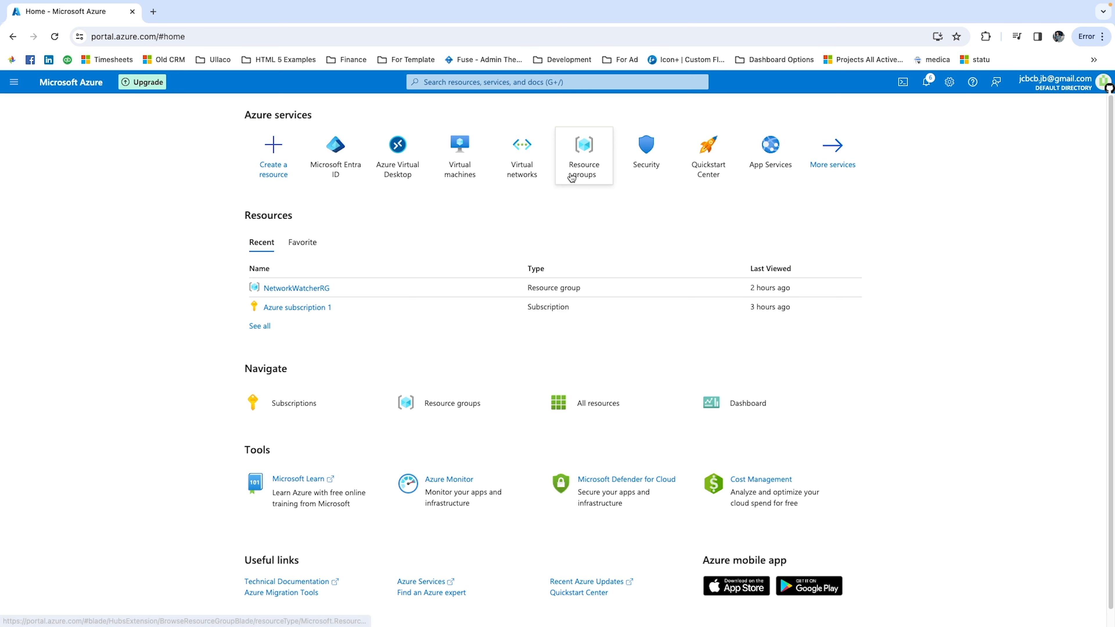
{"action": "mouse_move", "coordinate": [571, 178]}
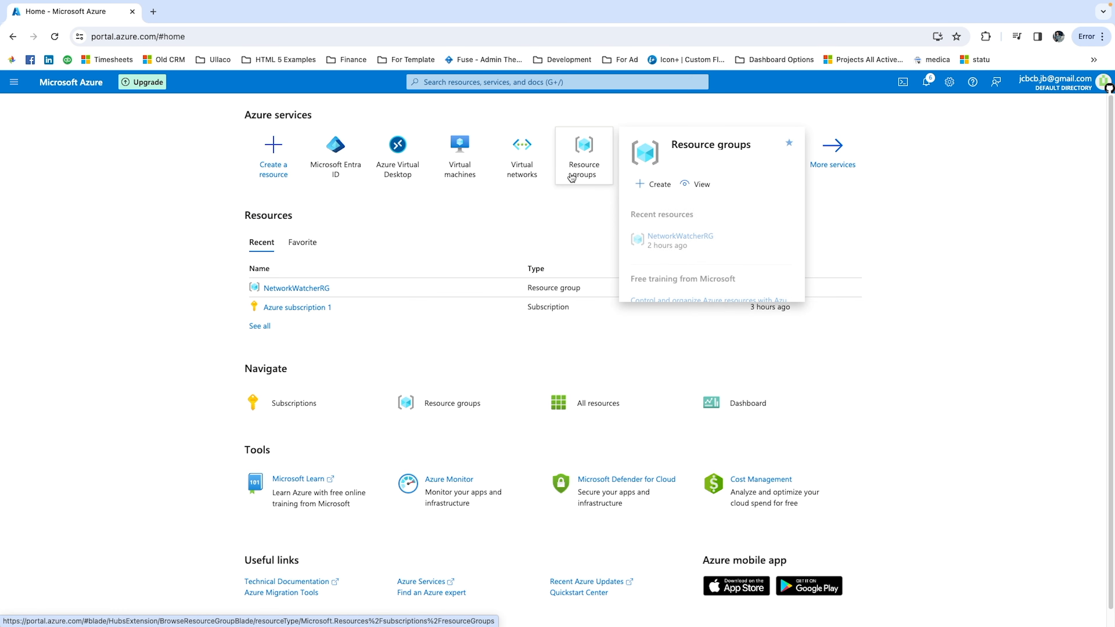
{"action": "left_click", "coordinate": [572, 178]}
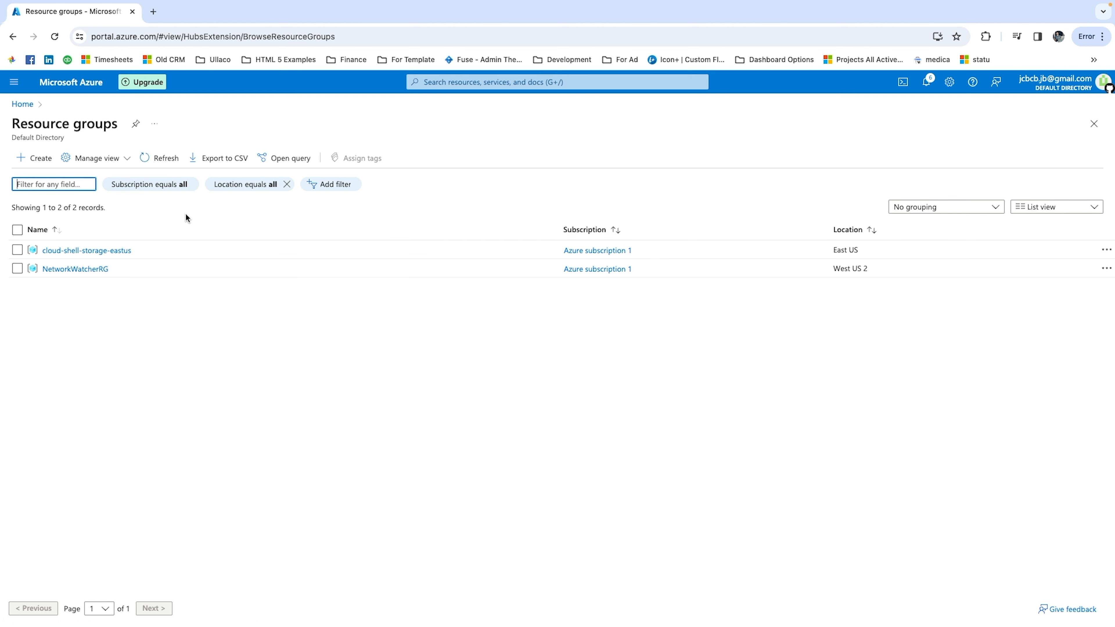
{"action": "left_click", "coordinate": [46, 160]}
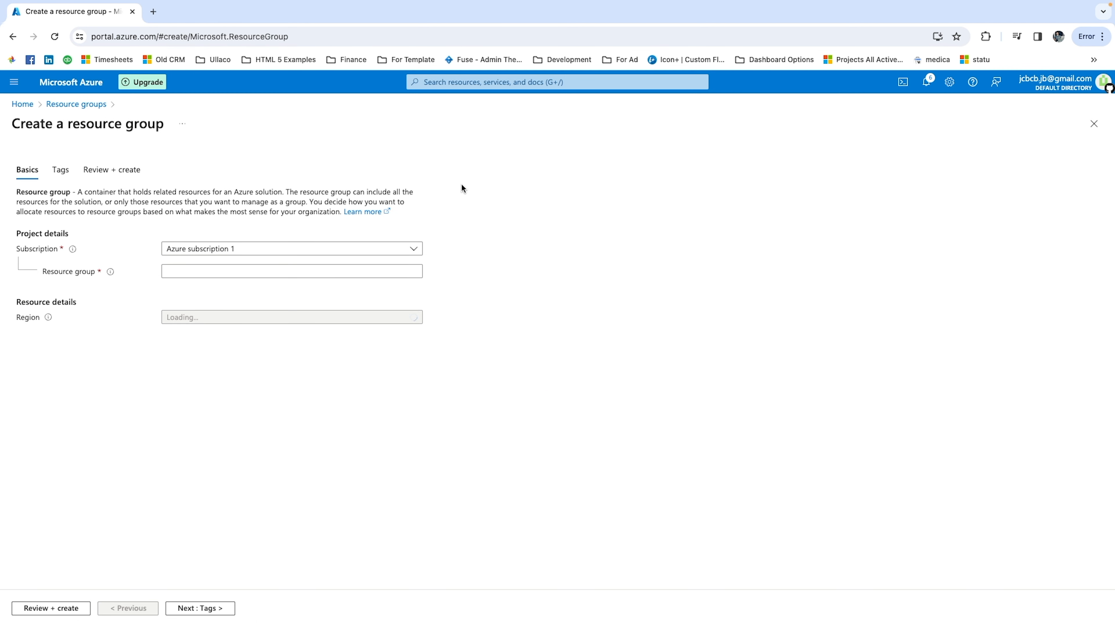
{"action": "left_click", "coordinate": [191, 269]}
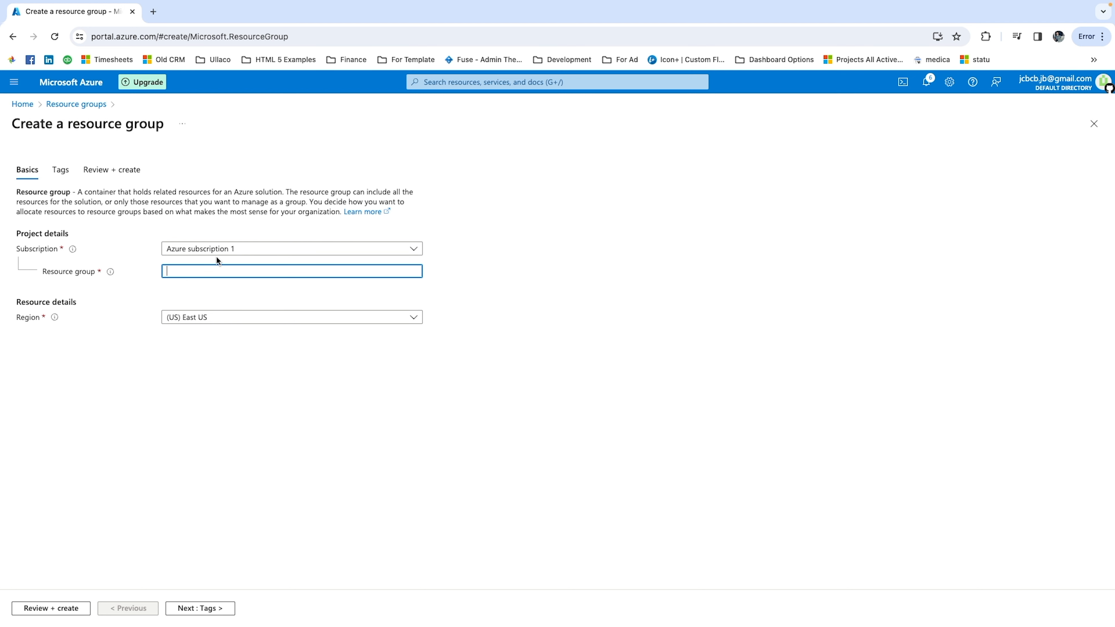
{"action": "left_click", "coordinate": [257, 249]}
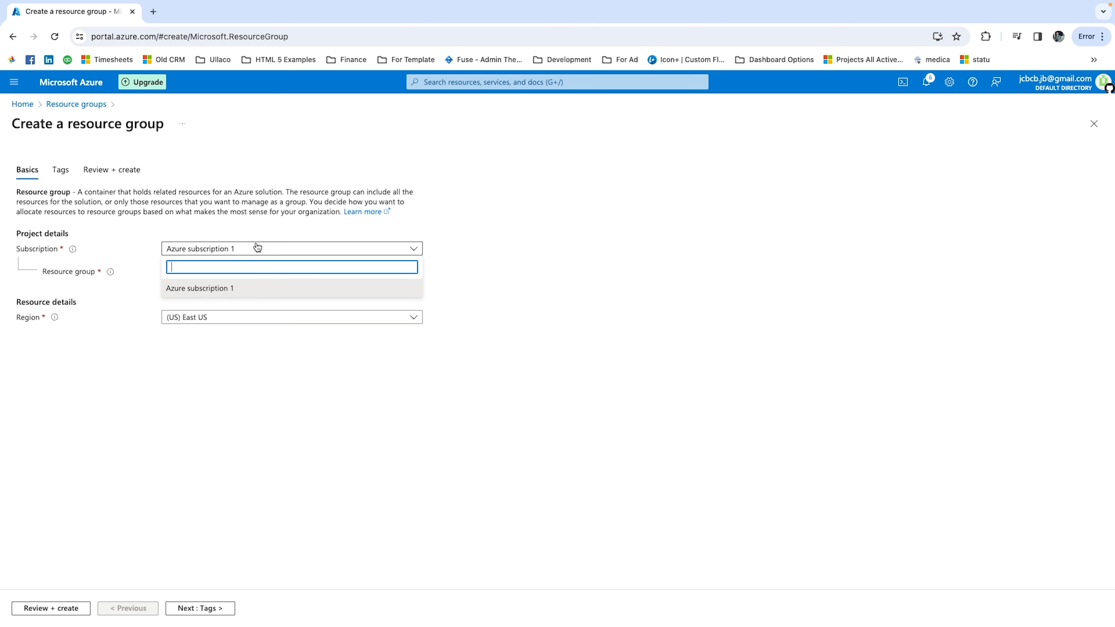
{"action": "left_click", "coordinate": [505, 229]}
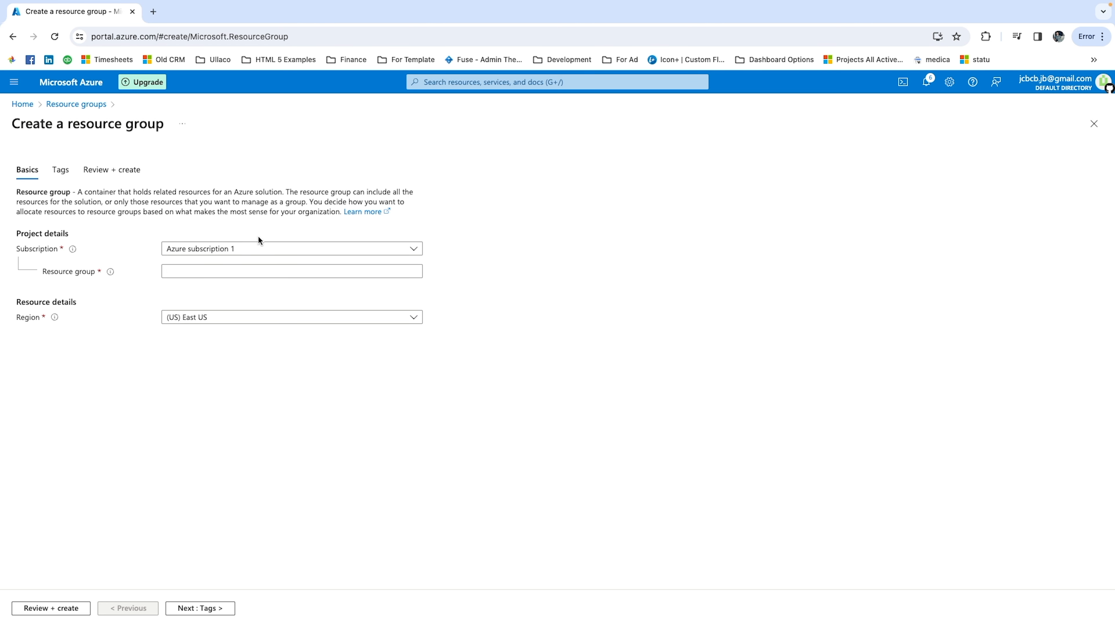
{"action": "left_click", "coordinate": [196, 273]}
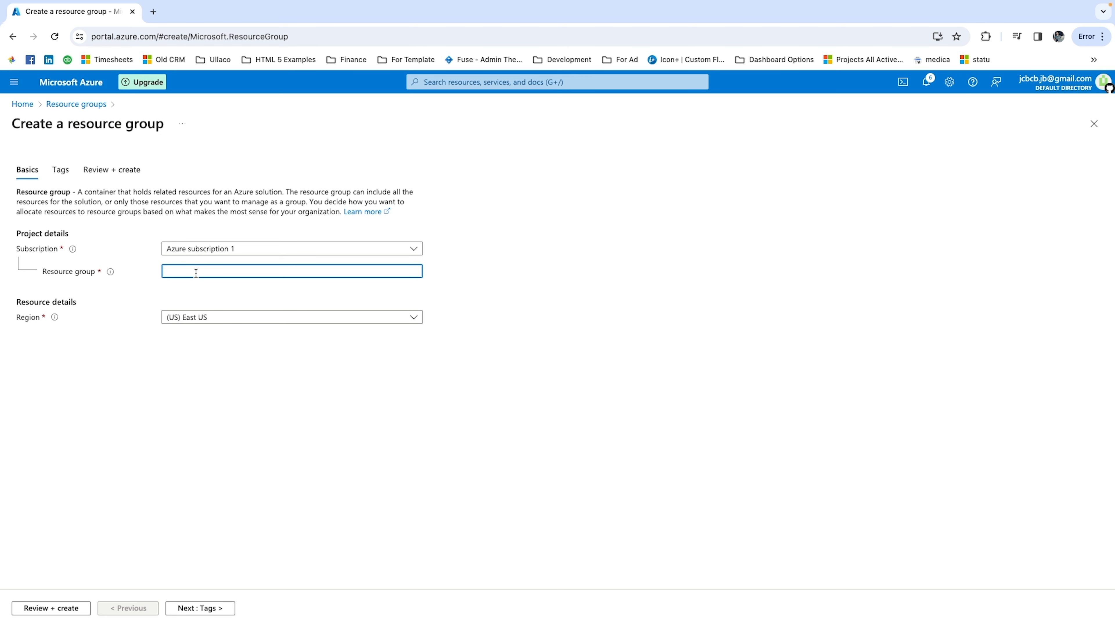
{"action": "type", "text": "AVD"}
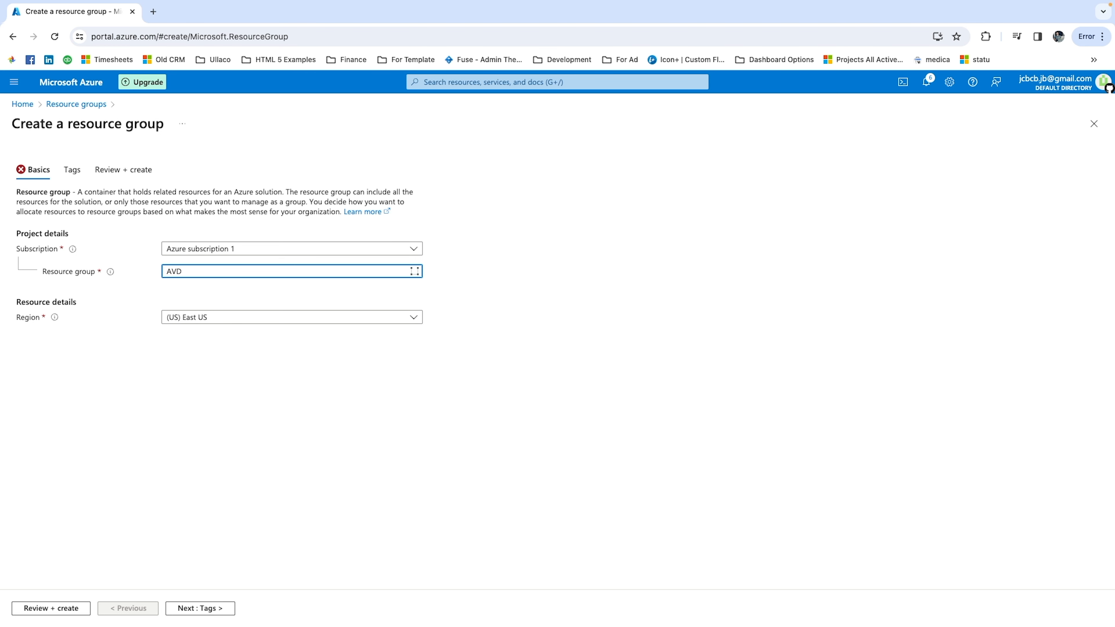
{"action": "type", "text": "-General"}
Set the resource group's region to (US) West US 2, then review and create it.
{"action": "left_click", "coordinate": [234, 335]}
{"action": "left_click", "coordinate": [280, 317]}
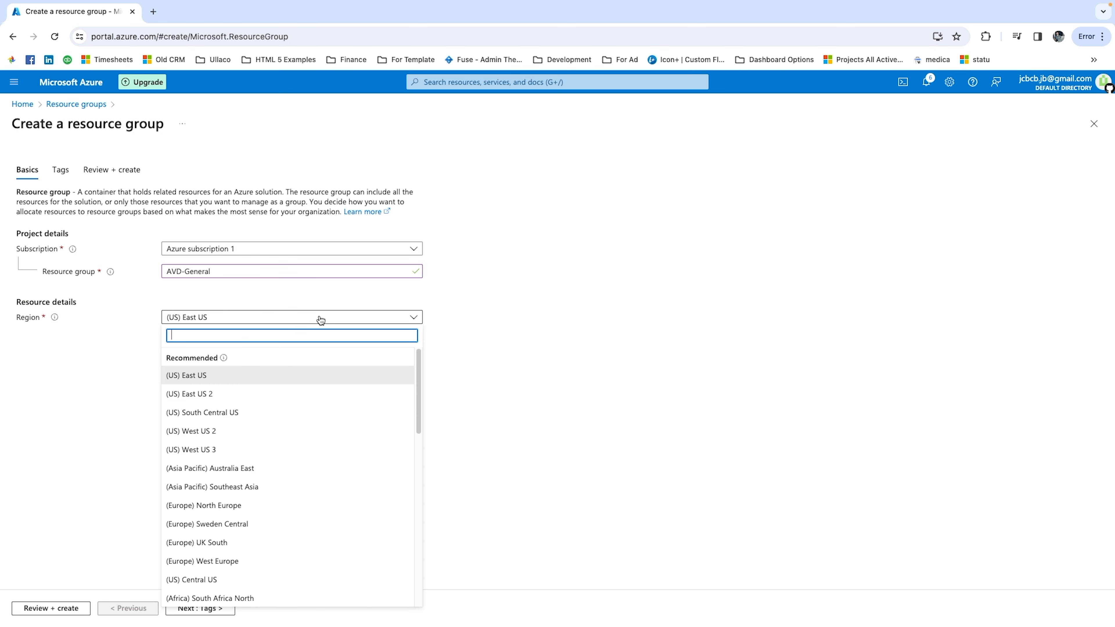
{"action": "scroll", "coordinate": [346, 453], "scroll_direction": "down", "scroll_amount": 1}
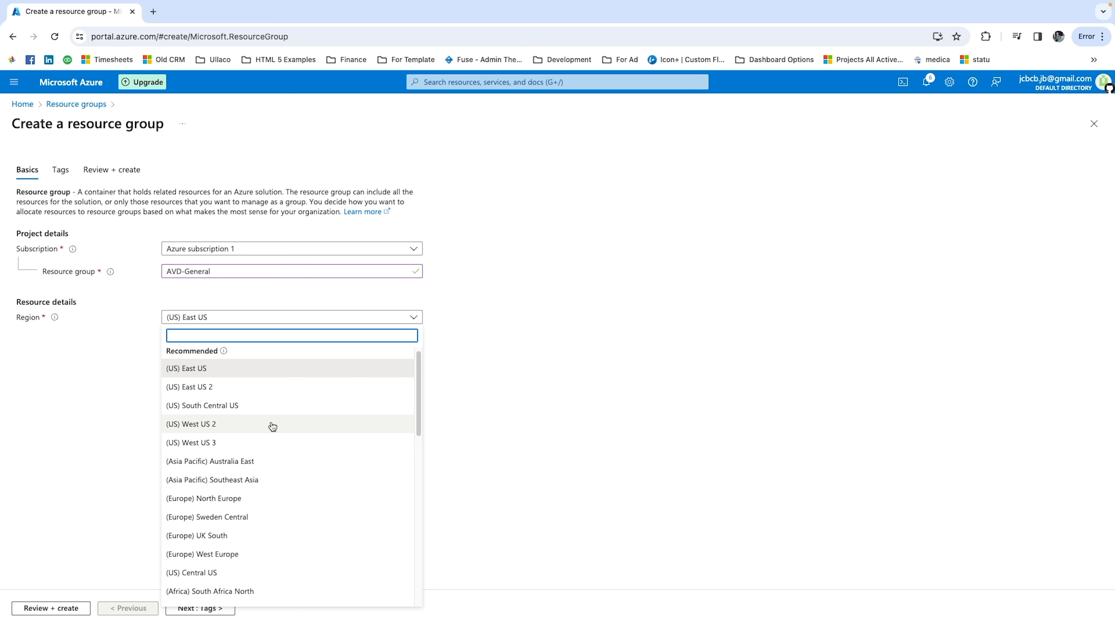
{"action": "left_click", "coordinate": [182, 427]}
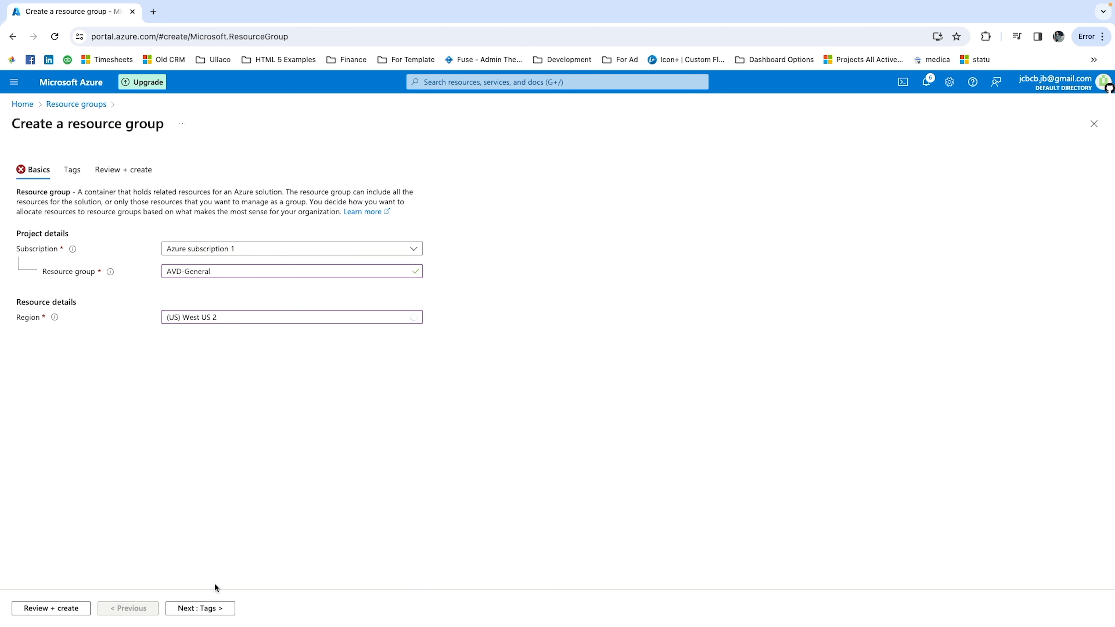
{"action": "left_click", "coordinate": [51, 608]}
{"action": "left_click", "coordinate": [52, 608]}
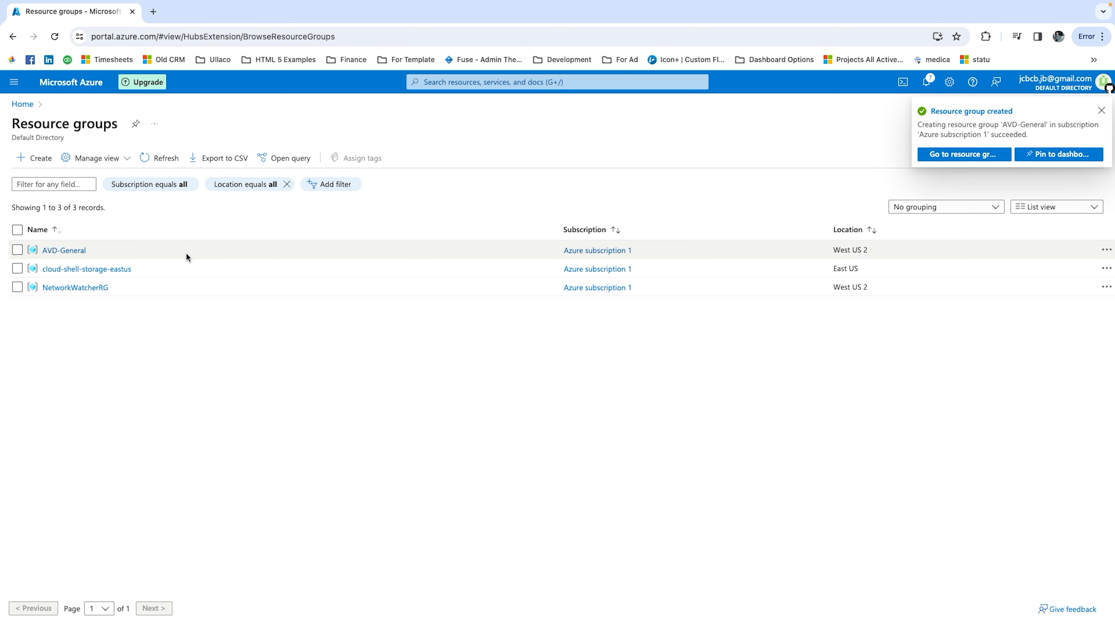
Start a new virtual network in the AVD-General resource group and name it AVD-Virtual-Network.
{"action": "left_click", "coordinate": [24, 105]}
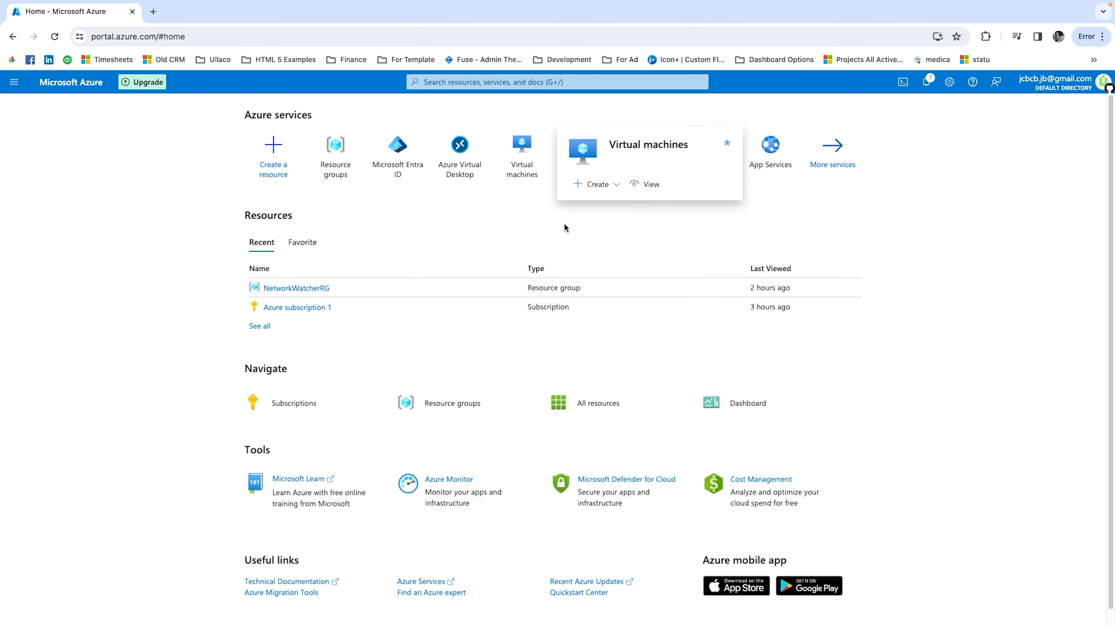
{"action": "left_click", "coordinate": [606, 185]}
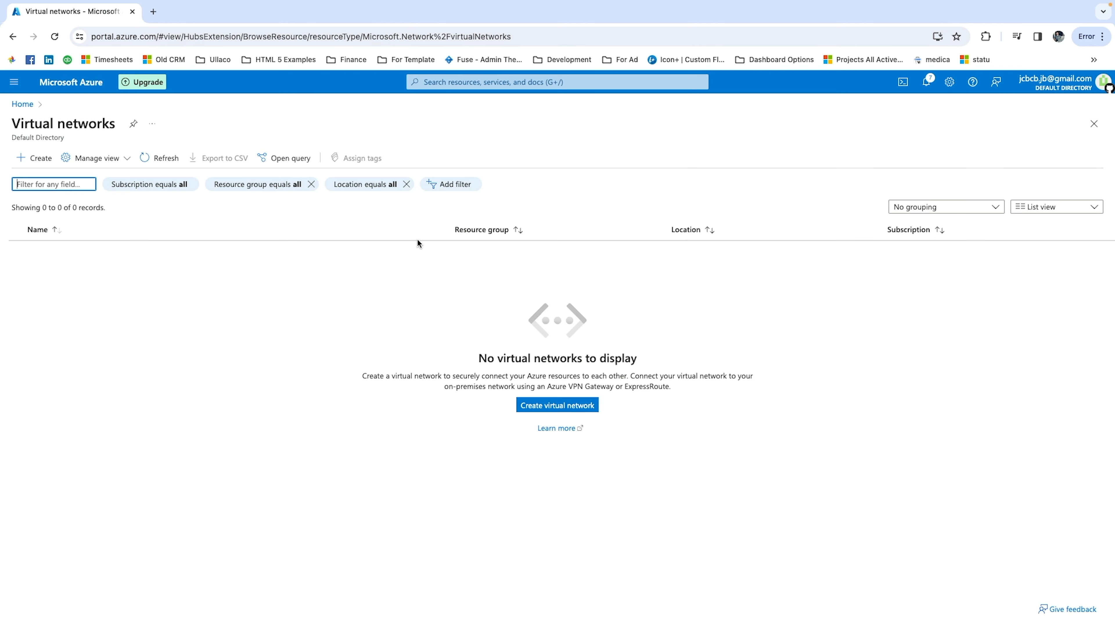
{"action": "left_click", "coordinate": [533, 407]}
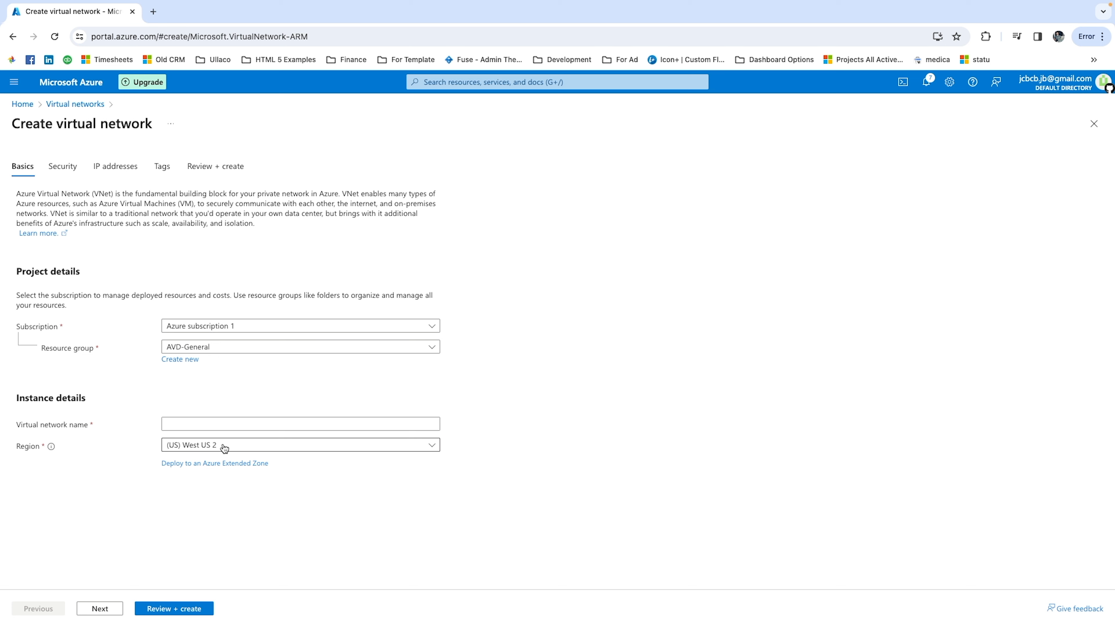
{"action": "left_click", "coordinate": [212, 424]}
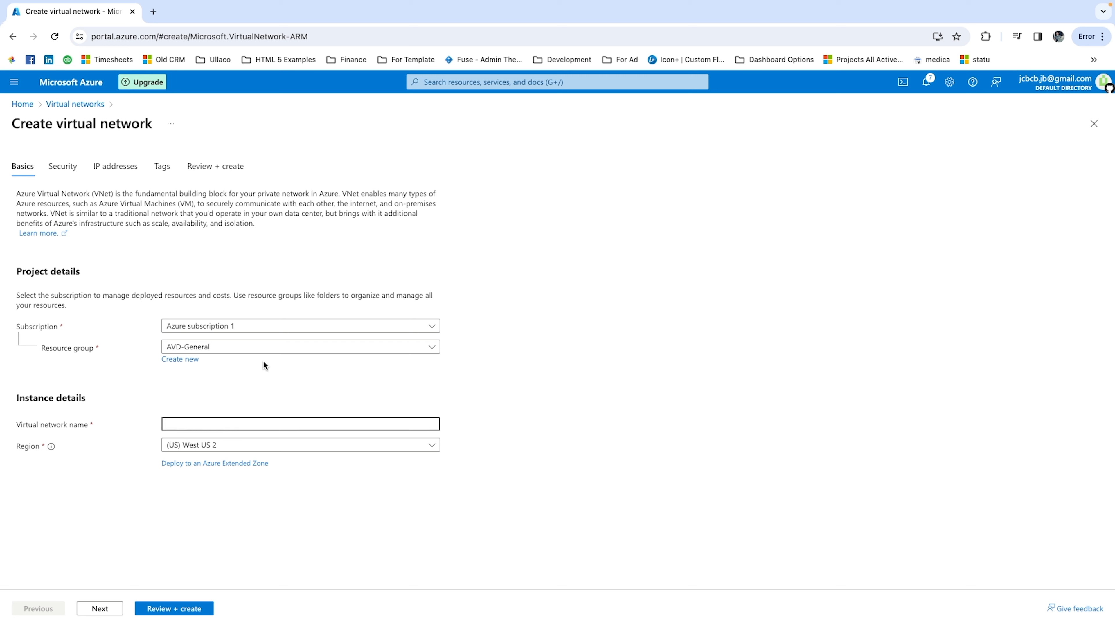
{"action": "type", "text": "AVD_Virtual-Netwp"}
{"action": "left_click", "coordinate": [185, 424]}
{"action": "key", "text": "BackSpace"}
{"action": "type", "text": "-"}
{"action": "left_click", "coordinate": [196, 434]}
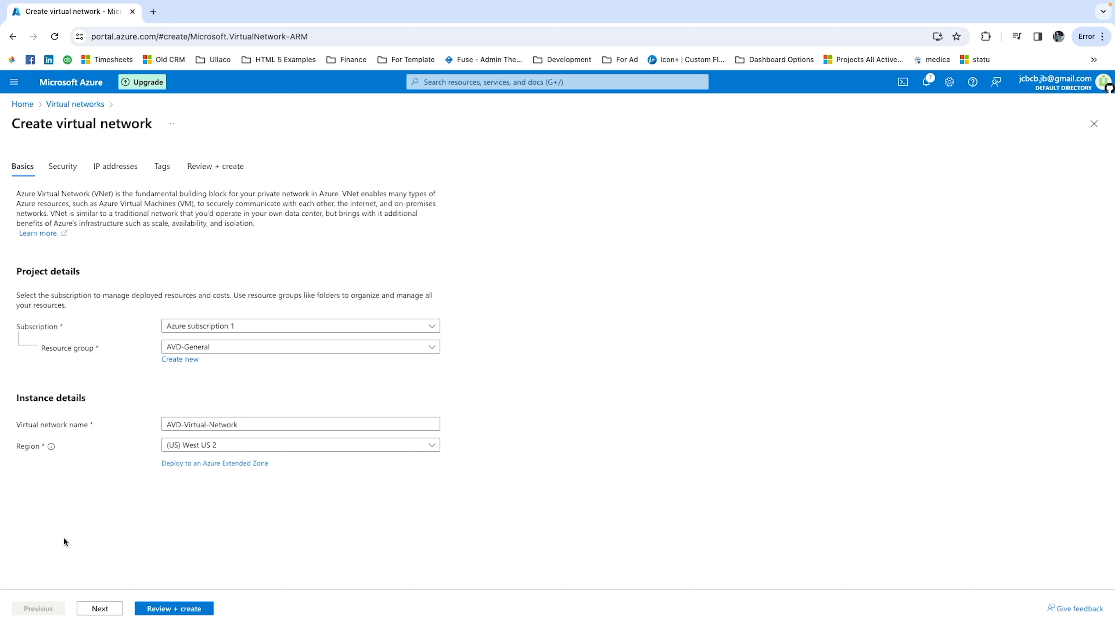
Go through the virtual network's security, IP address and tag settings, keeping the defaults, and create the network.
{"action": "left_click", "coordinate": [98, 609]}
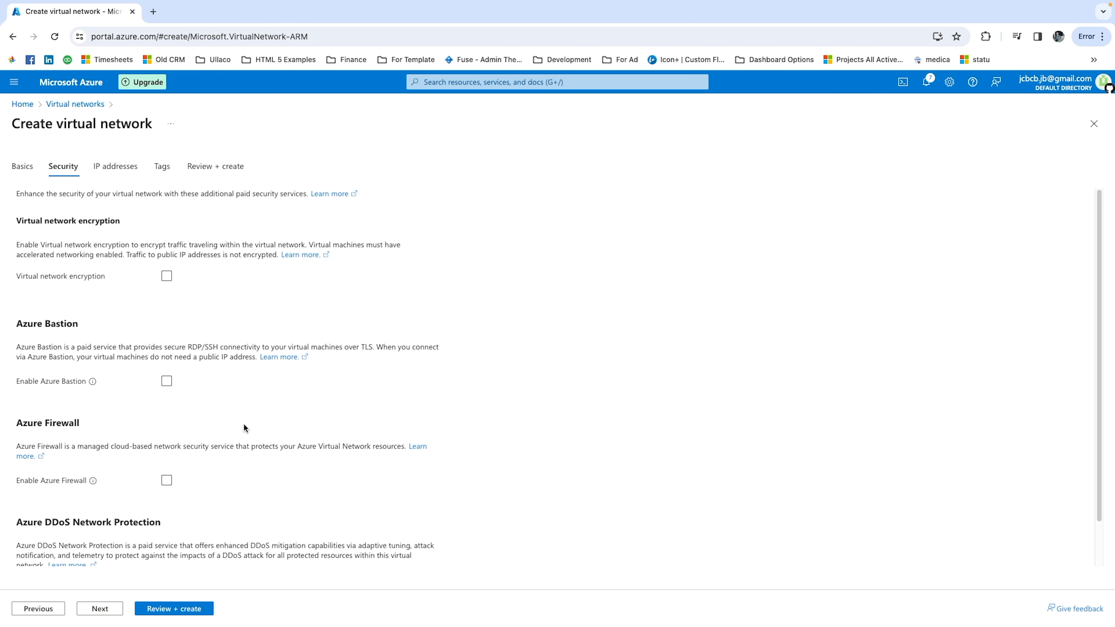
{"action": "scroll", "coordinate": [239, 422], "scroll_direction": "down", "scroll_amount": 1}
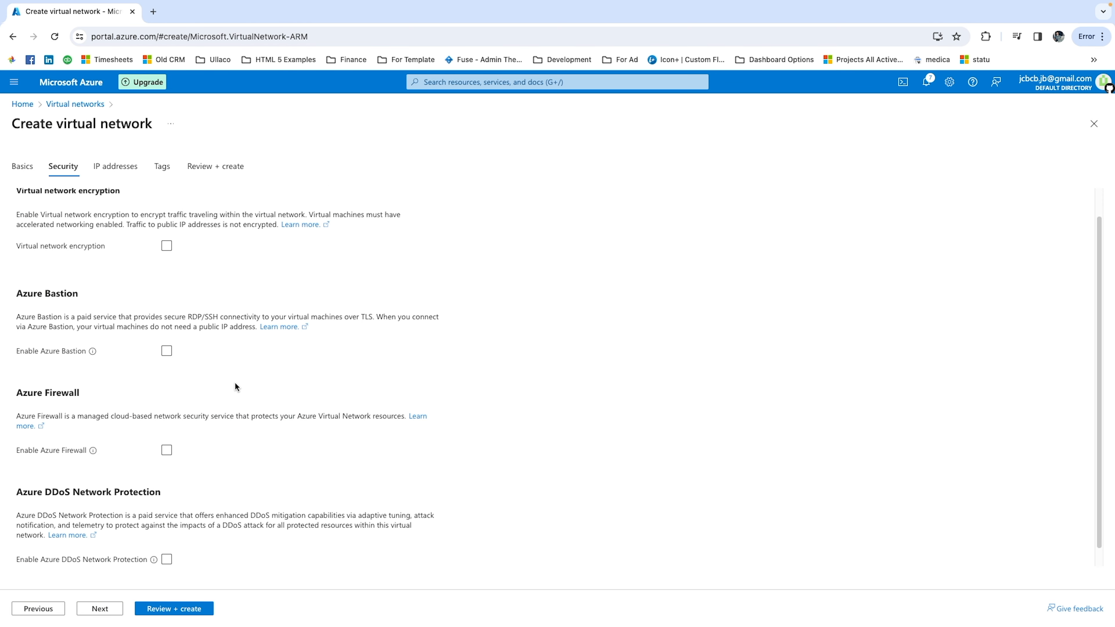
{"action": "scroll", "coordinate": [193, 432], "scroll_direction": "down", "scroll_amount": 1}
{"action": "scroll", "coordinate": [193, 431], "scroll_direction": "up", "scroll_amount": 2}
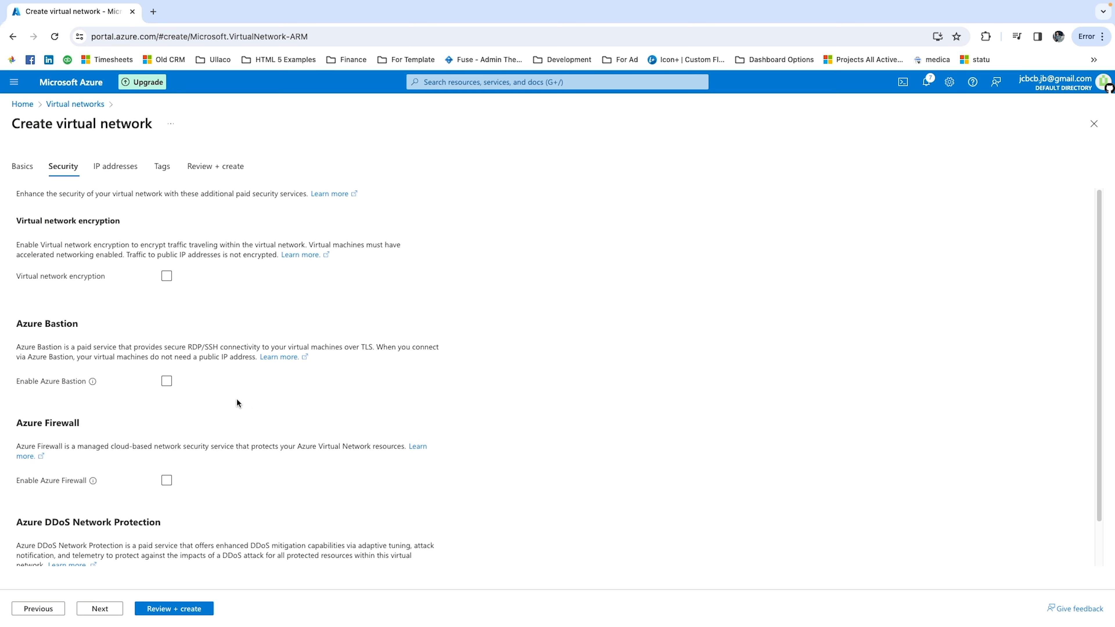
{"action": "scroll", "coordinate": [150, 444], "scroll_direction": "down", "scroll_amount": 2}
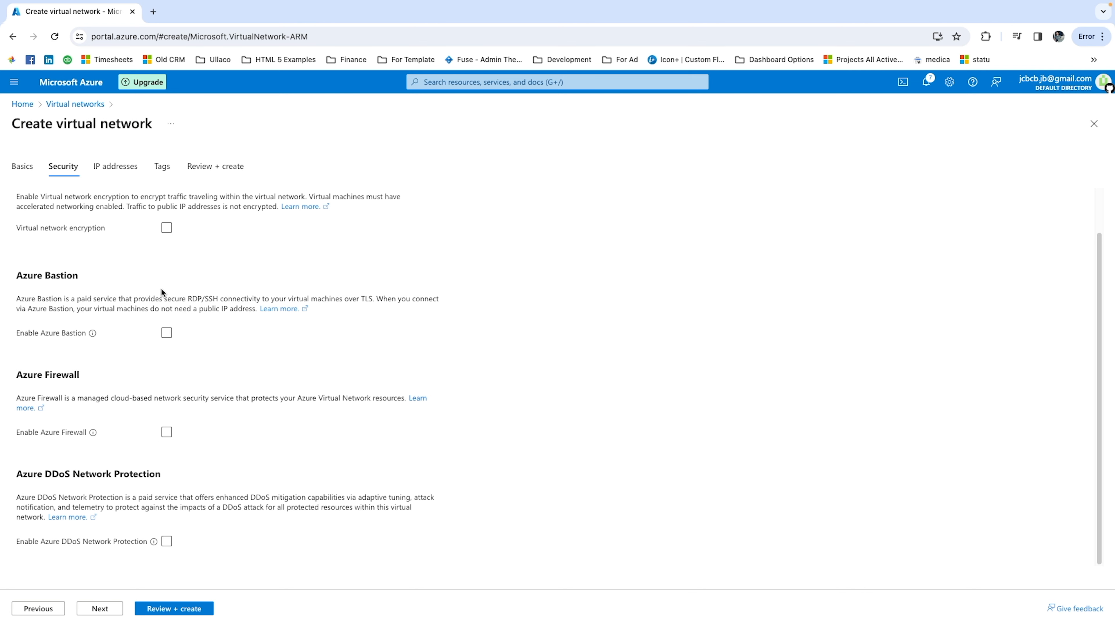
{"action": "left_click", "coordinate": [99, 609]}
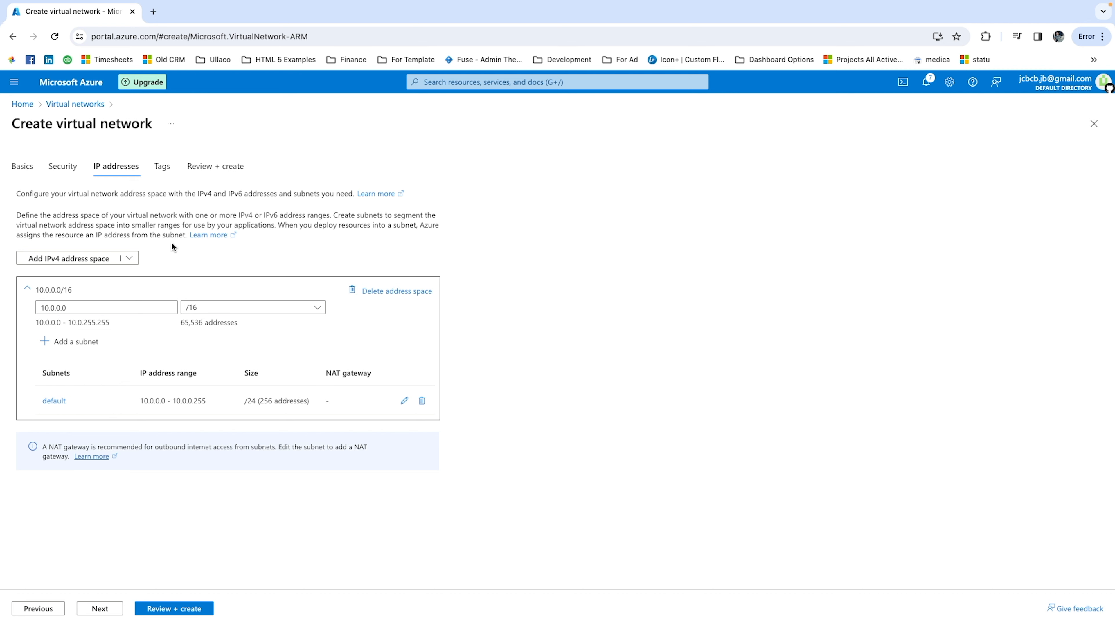
{"action": "left_click", "coordinate": [101, 609]}
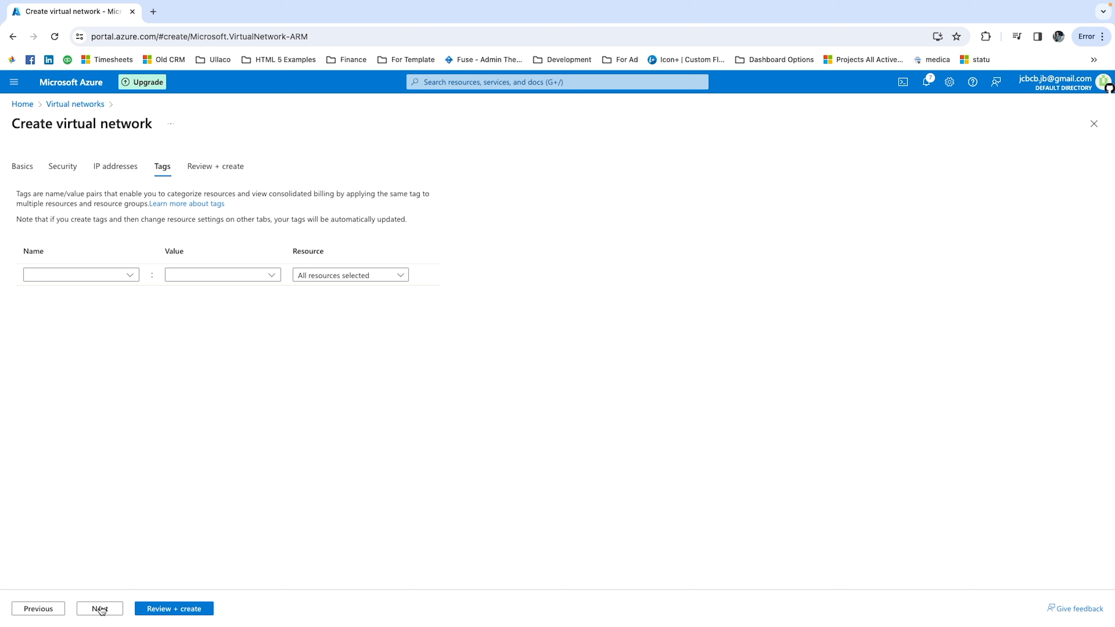
{"action": "left_click", "coordinate": [100, 609]}
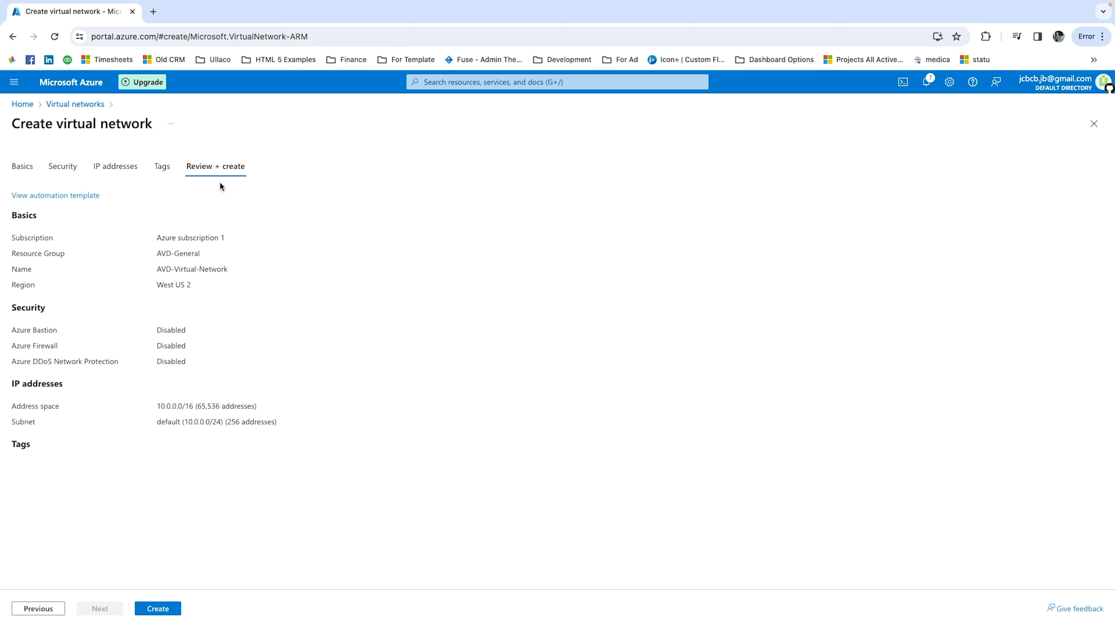
{"action": "left_click", "coordinate": [152, 610]}
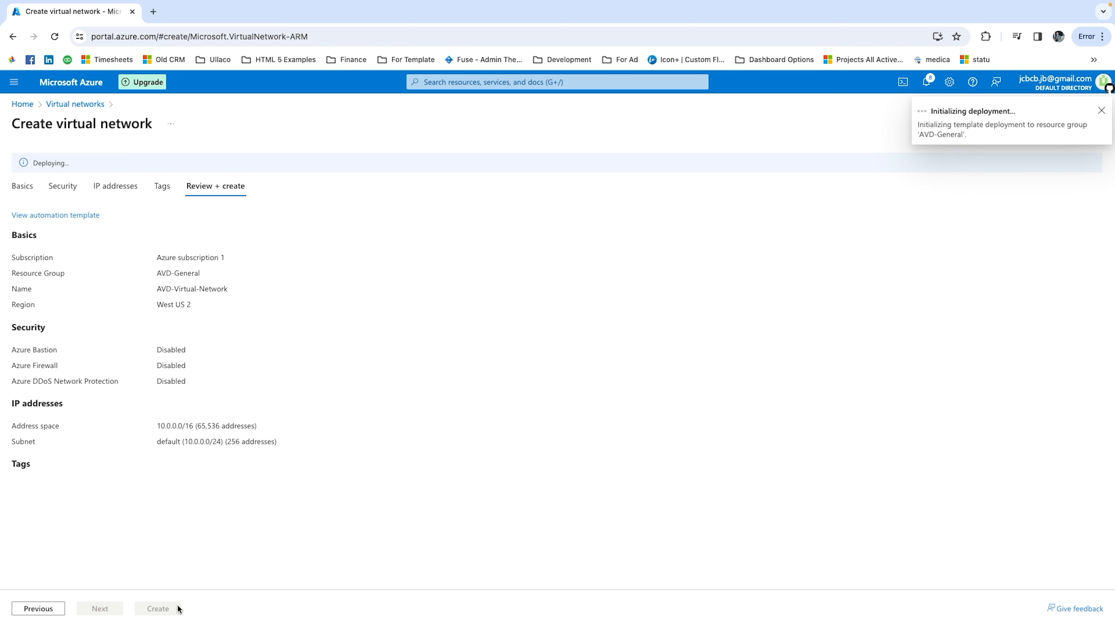
Open the AVD-General resource group from the recent resources and refresh its resource list.
{"action": "left_click", "coordinate": [21, 104]}
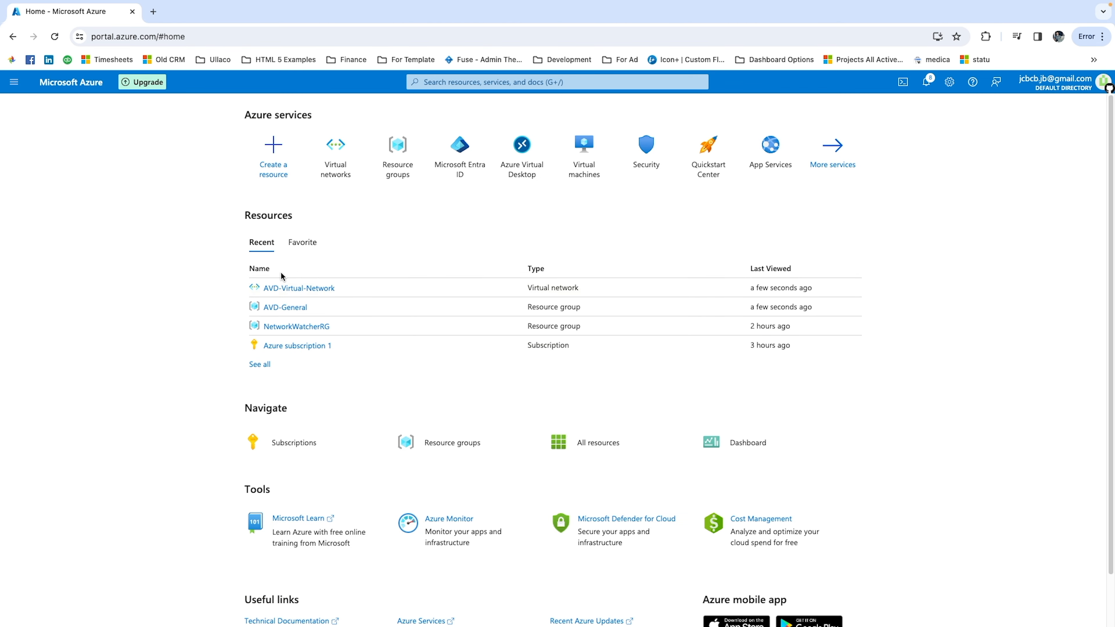
{"action": "left_click", "coordinate": [286, 307]}
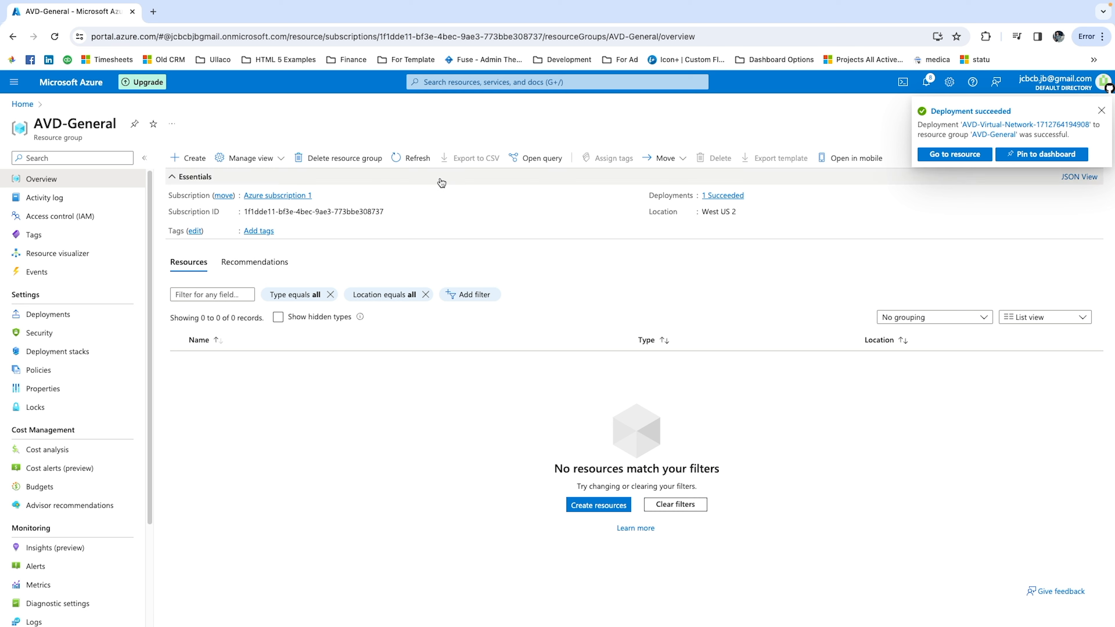
{"action": "left_click", "coordinate": [418, 158]}
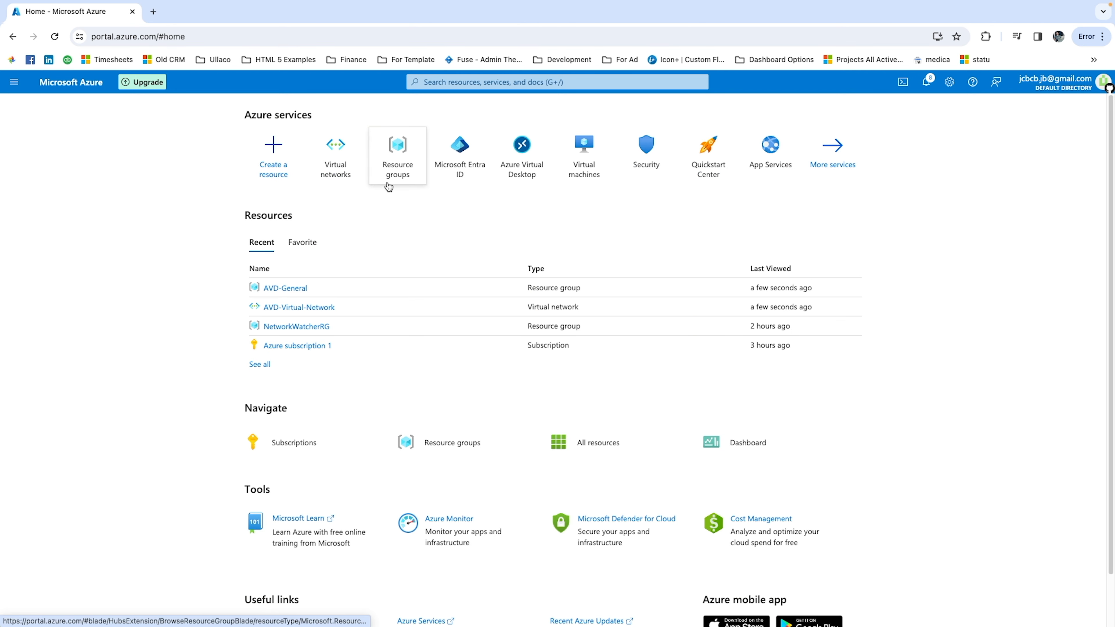
Search the portal for "azure vir", open the Azure Virtual Desktop service and show its host pools.
{"action": "mouse_move", "coordinate": [340, 174]}
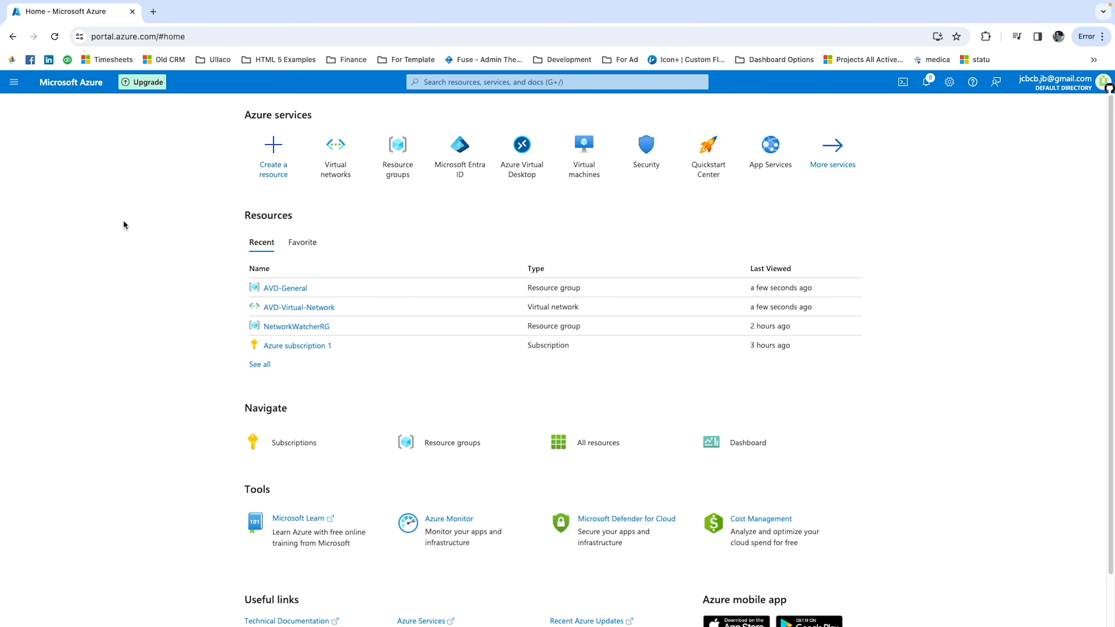
{"action": "mouse_move", "coordinate": [450, 183]}
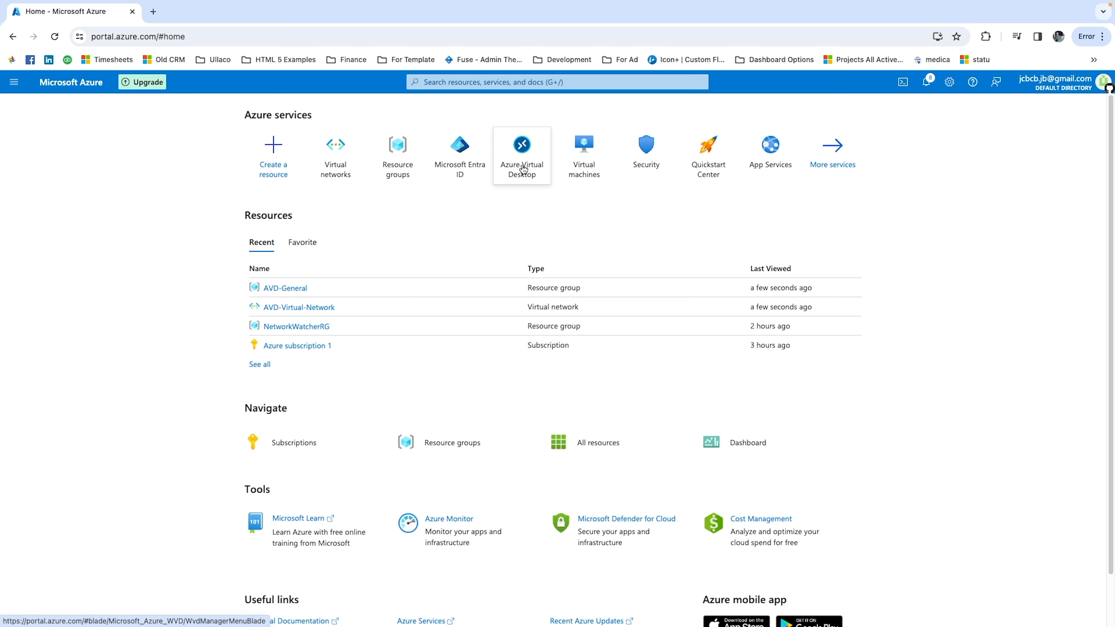
{"action": "left_click", "coordinate": [471, 82]}
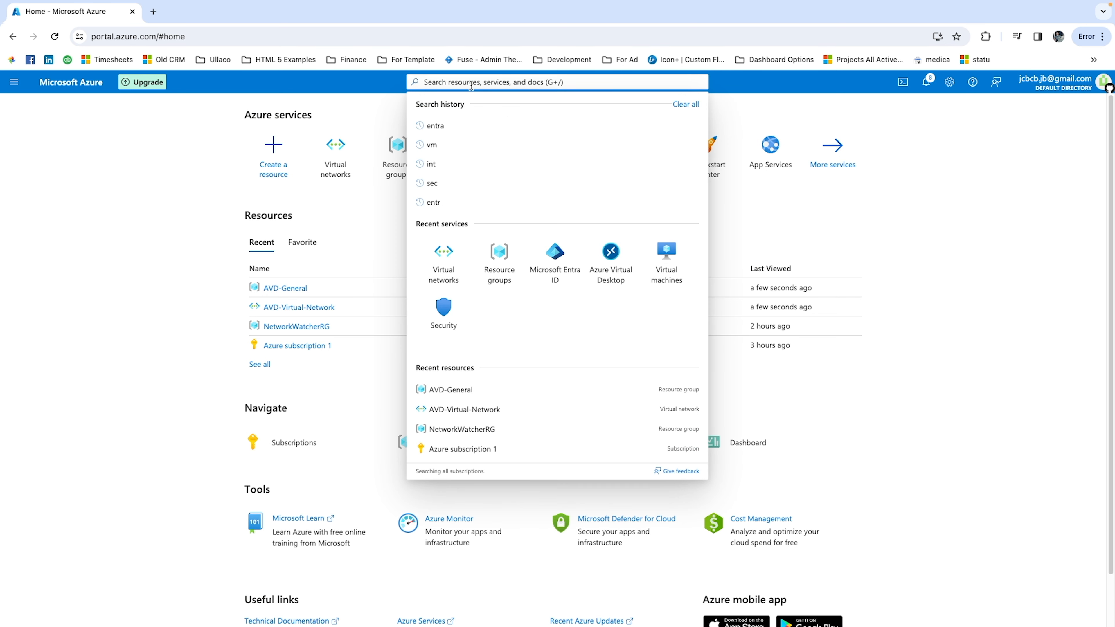
{"action": "type", "text": "azure vir"}
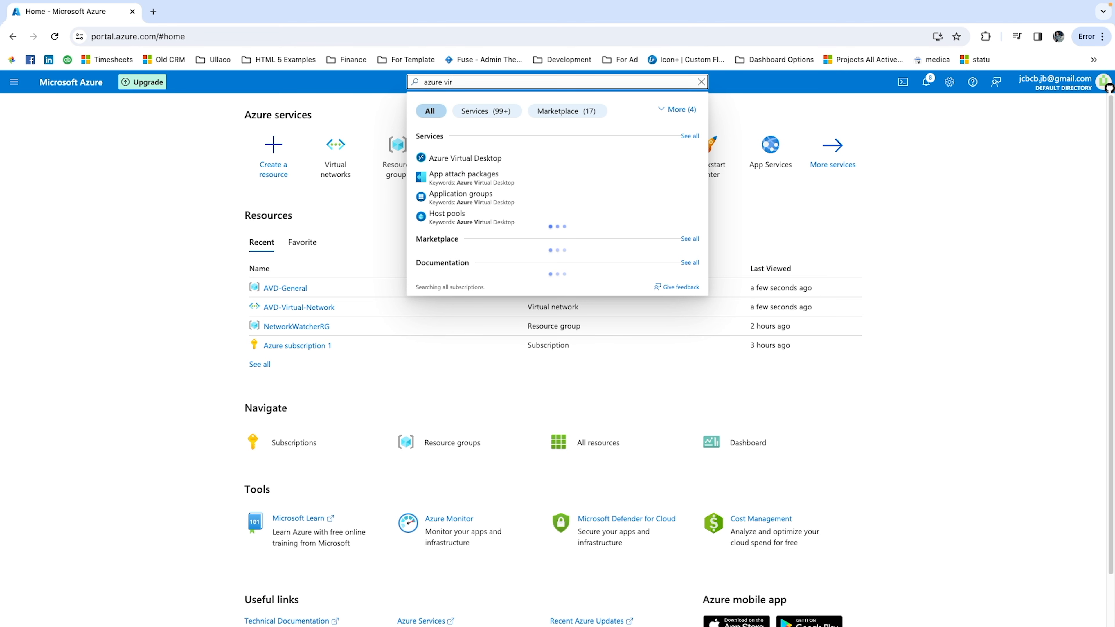
{"action": "left_click", "coordinate": [530, 166]}
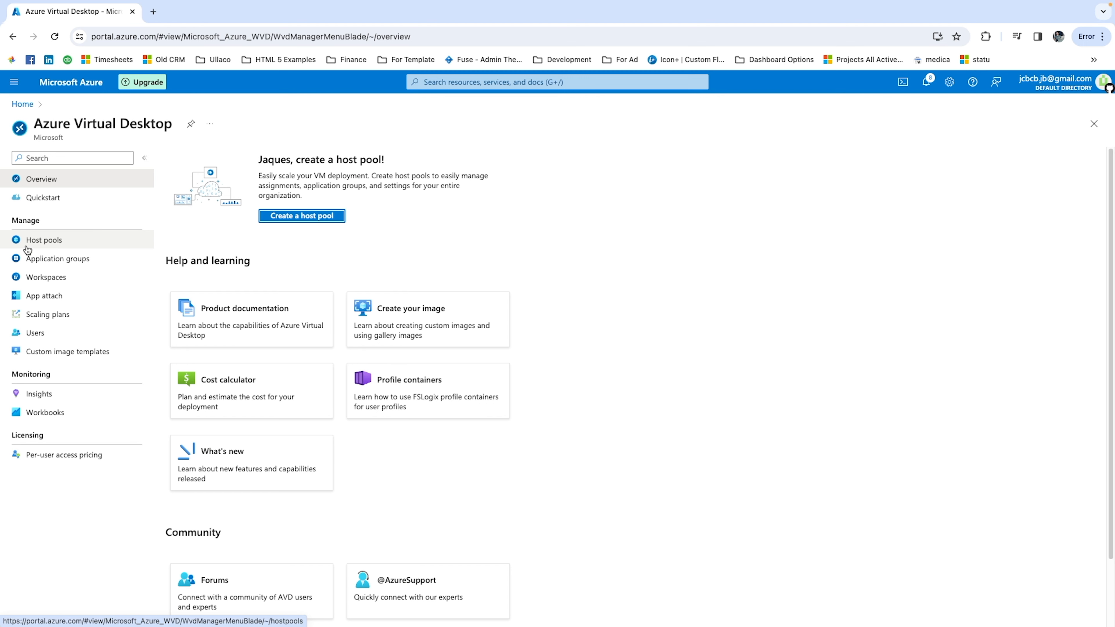
{"action": "left_click", "coordinate": [41, 241]}
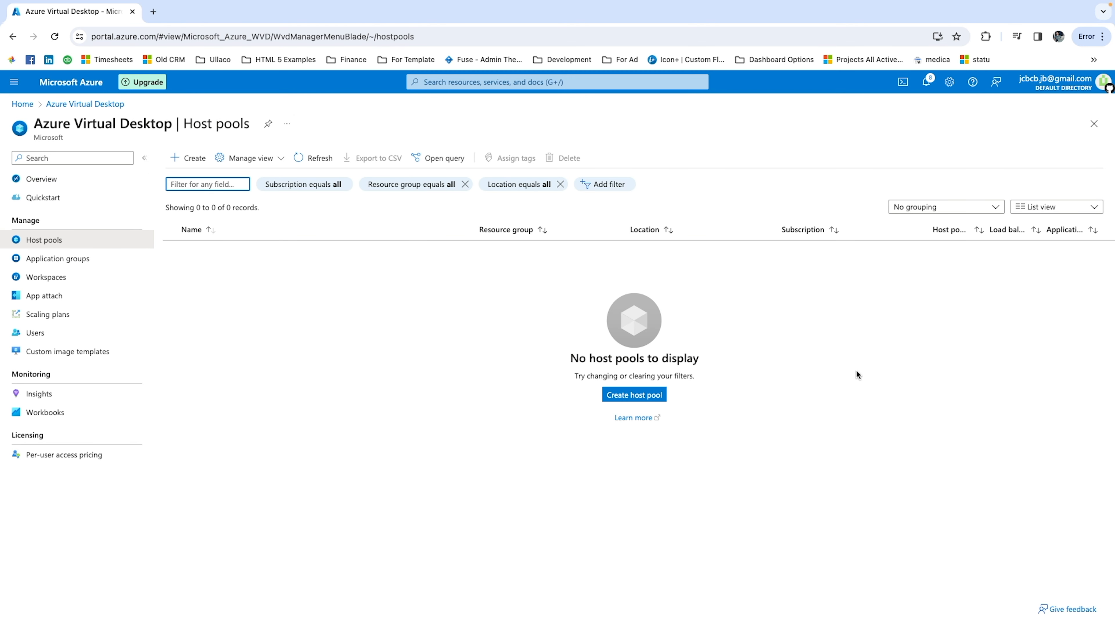
Start a new host pool and assign it to the AVD-General resource group.
{"action": "left_click", "coordinate": [637, 394]}
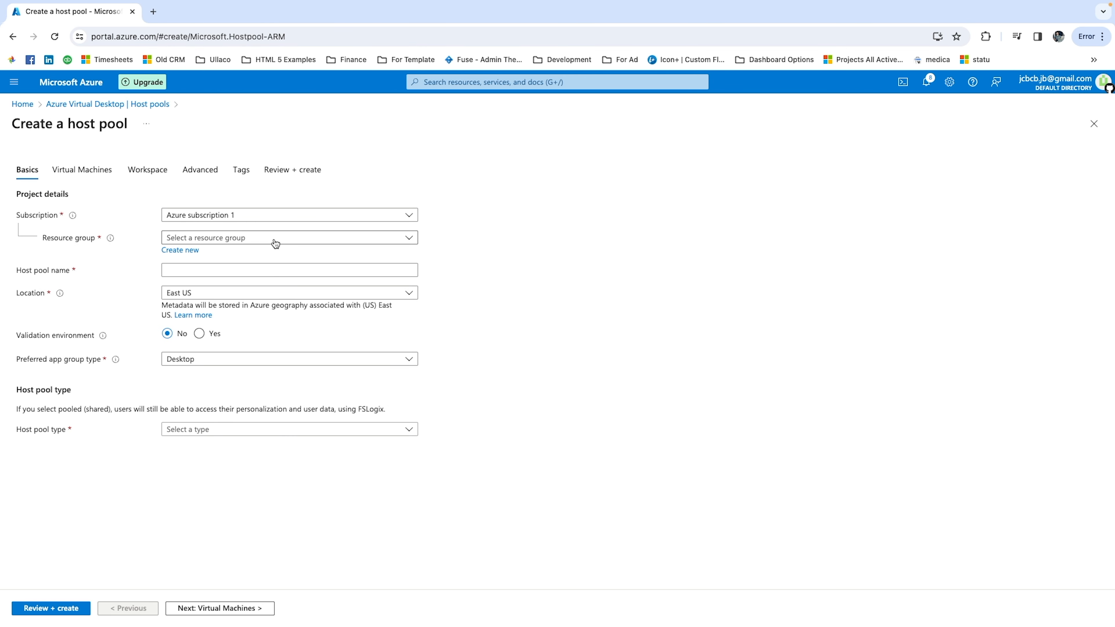
{"action": "left_click", "coordinate": [233, 241]}
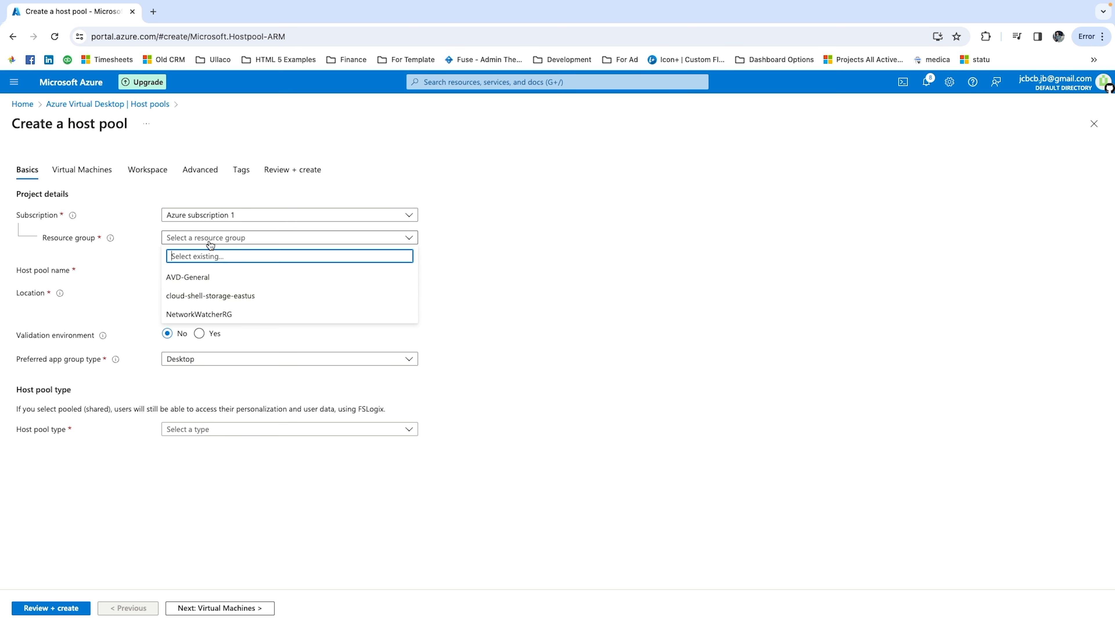
{"action": "left_click", "coordinate": [199, 281]}
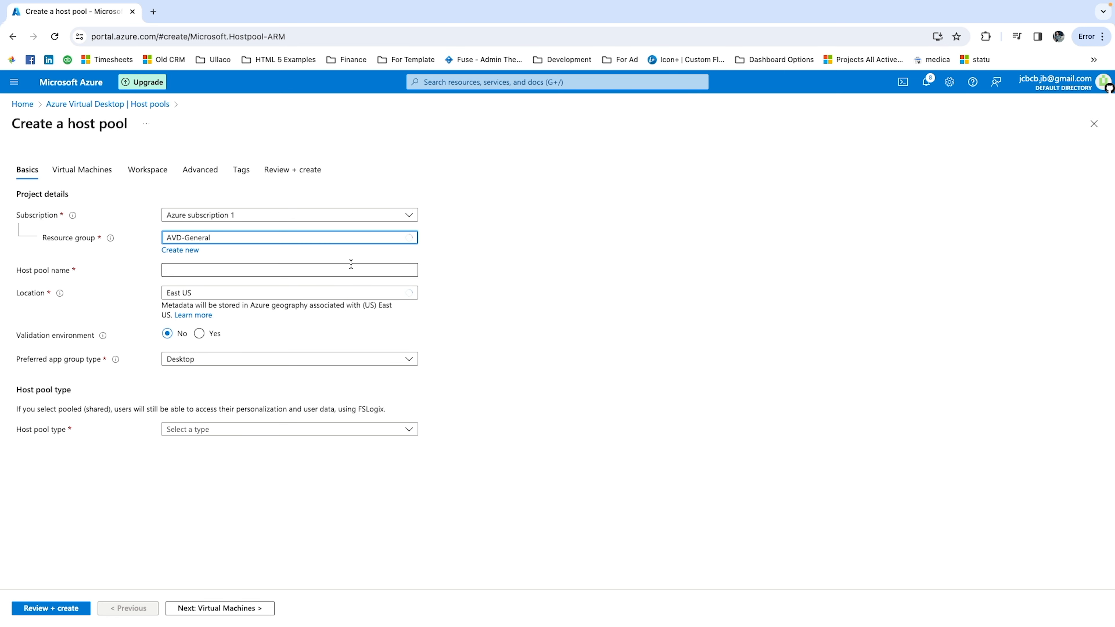
{"action": "left_click", "coordinate": [216, 270]}
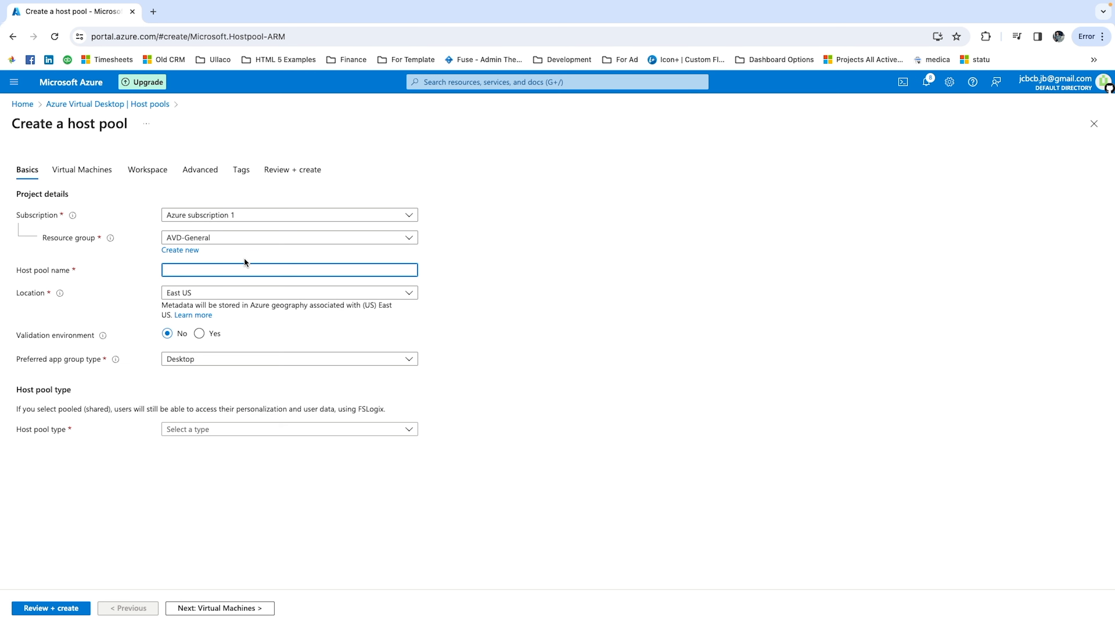
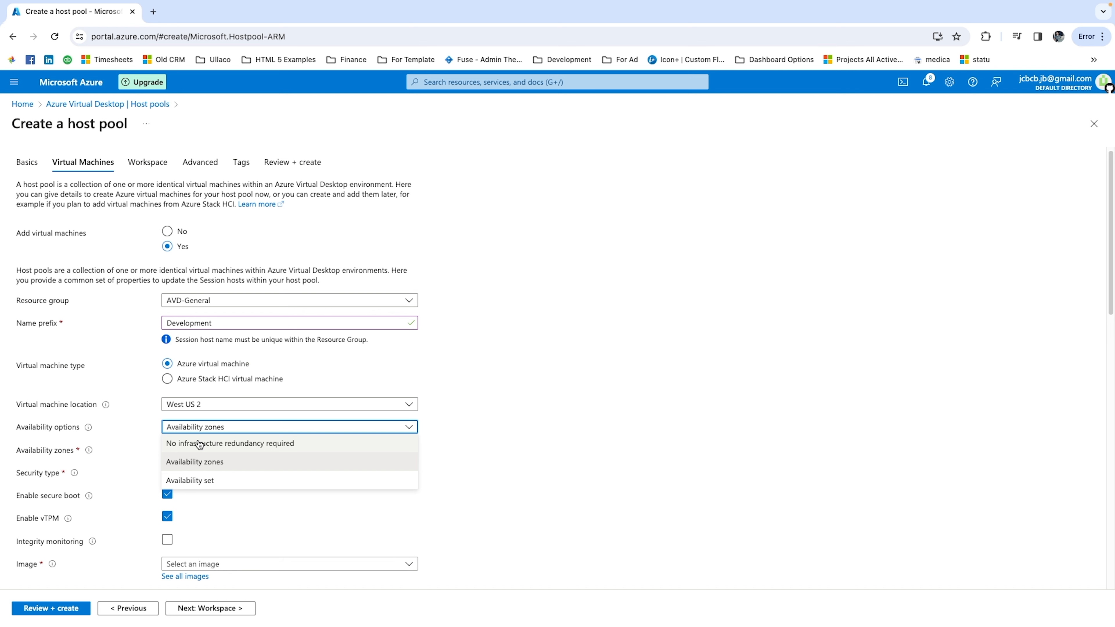
Set the virtual machines to no infrastructure redundancy and use the Windows 11 Enterprise multi-session, Version 23H2 + Microsoft 365 Apps - Gen2 image.
{"action": "left_click", "coordinate": [199, 443]}
{"action": "scroll", "coordinate": [246, 459], "scroll_direction": "down", "scroll_amount": 3}
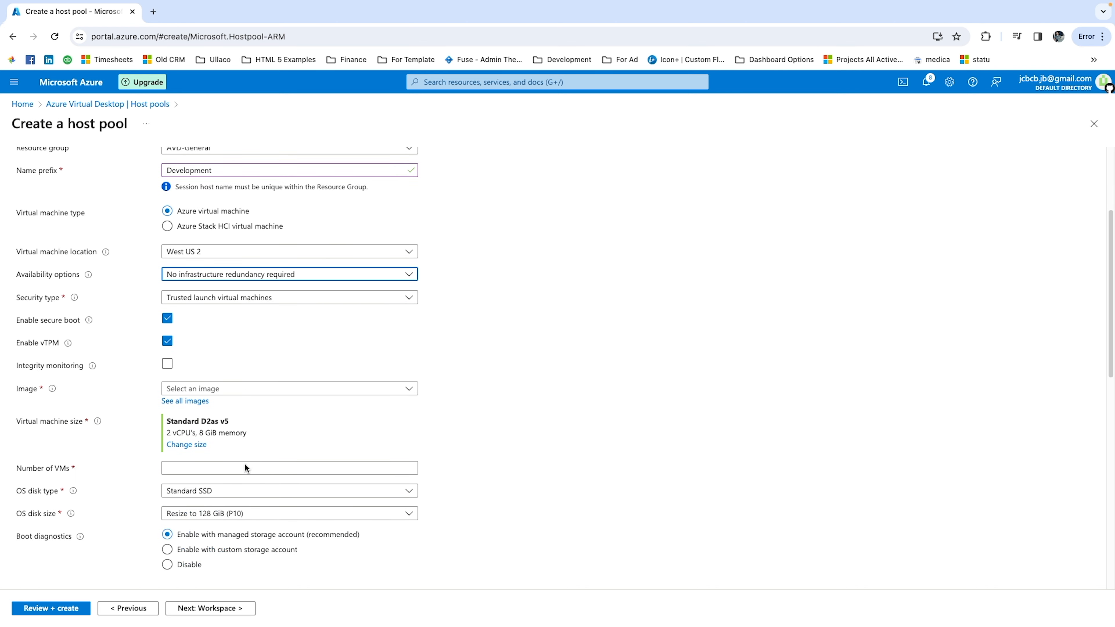
{"action": "scroll", "coordinate": [245, 463], "scroll_direction": "down", "scroll_amount": 1}
{"action": "left_click", "coordinate": [232, 330]}
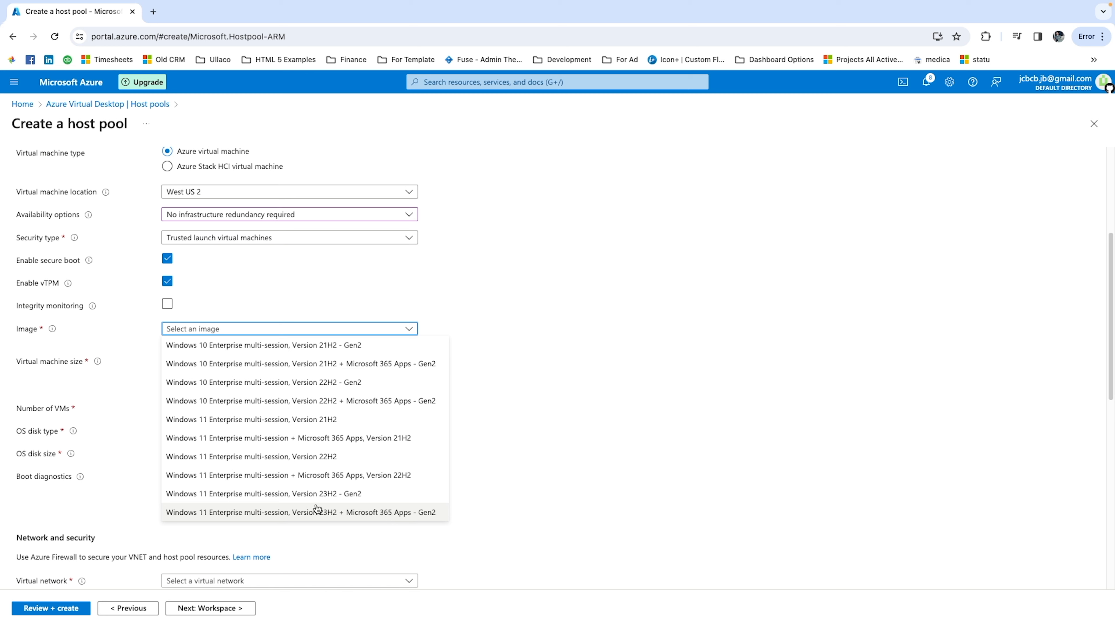
{"action": "left_click", "coordinate": [366, 512]}
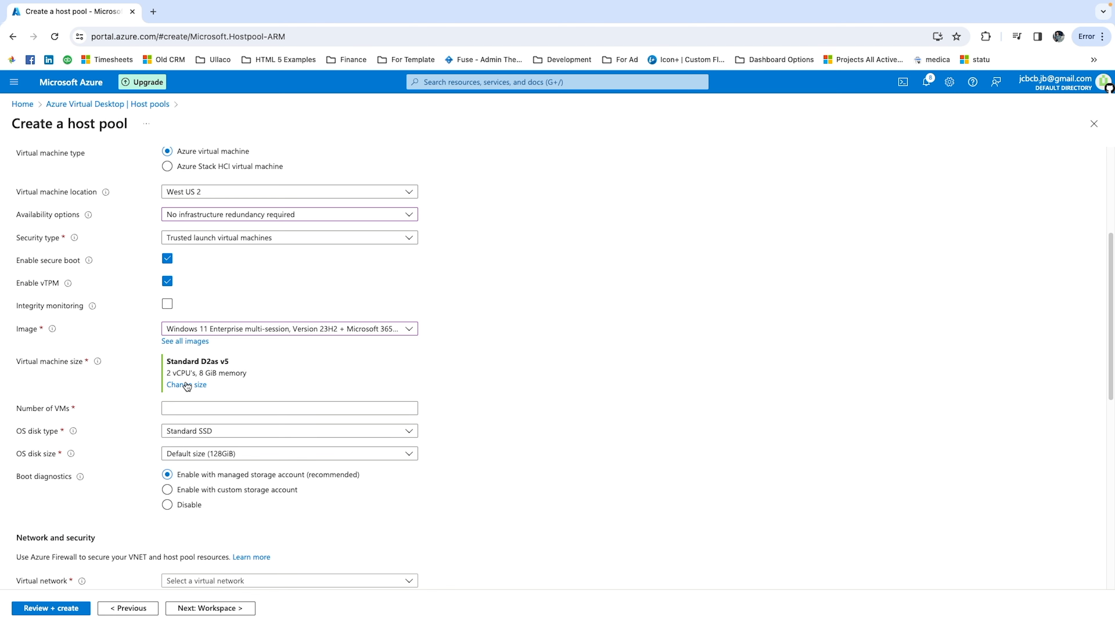
Change the virtual machine size to D4s_v3.
{"action": "left_click", "coordinate": [187, 384]}
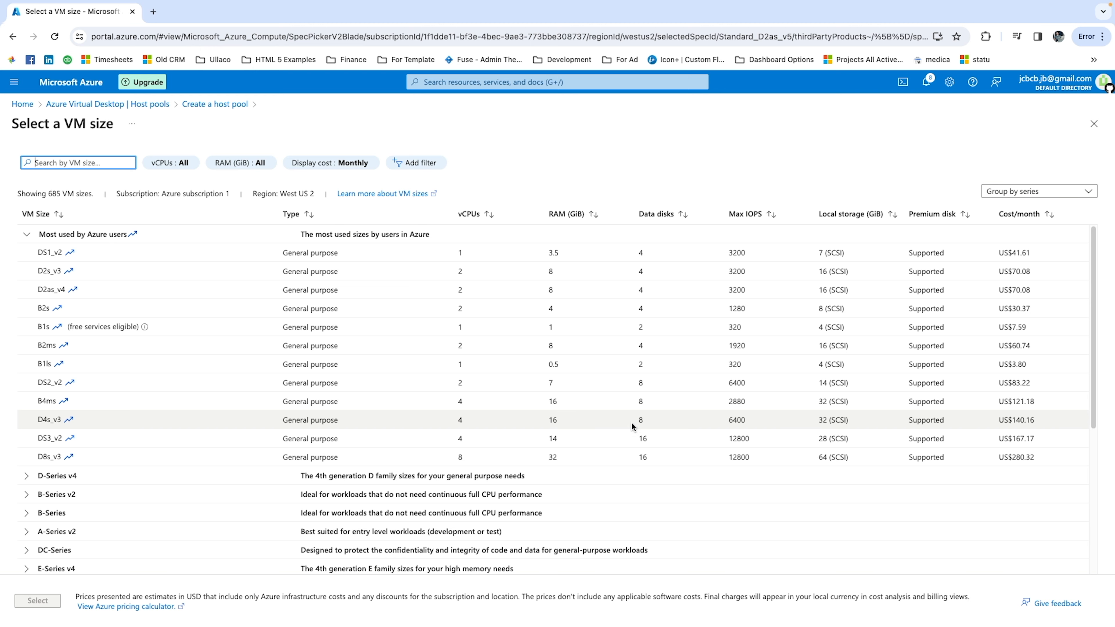
{"action": "left_click", "coordinate": [96, 426]}
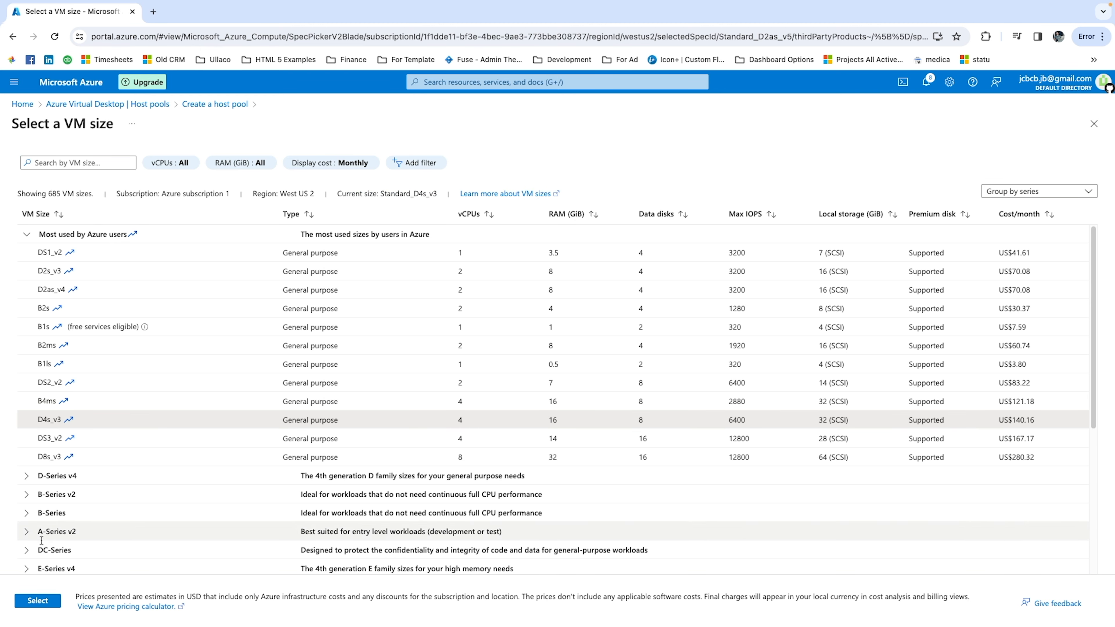
{"action": "left_click", "coordinate": [38, 600]}
Set the number of VMs to 1 and the OS disk type to Premium SSD.
{"action": "scroll", "coordinate": [263, 325], "scroll_direction": "down", "scroll_amount": 1}
{"action": "left_click", "coordinate": [187, 366]}
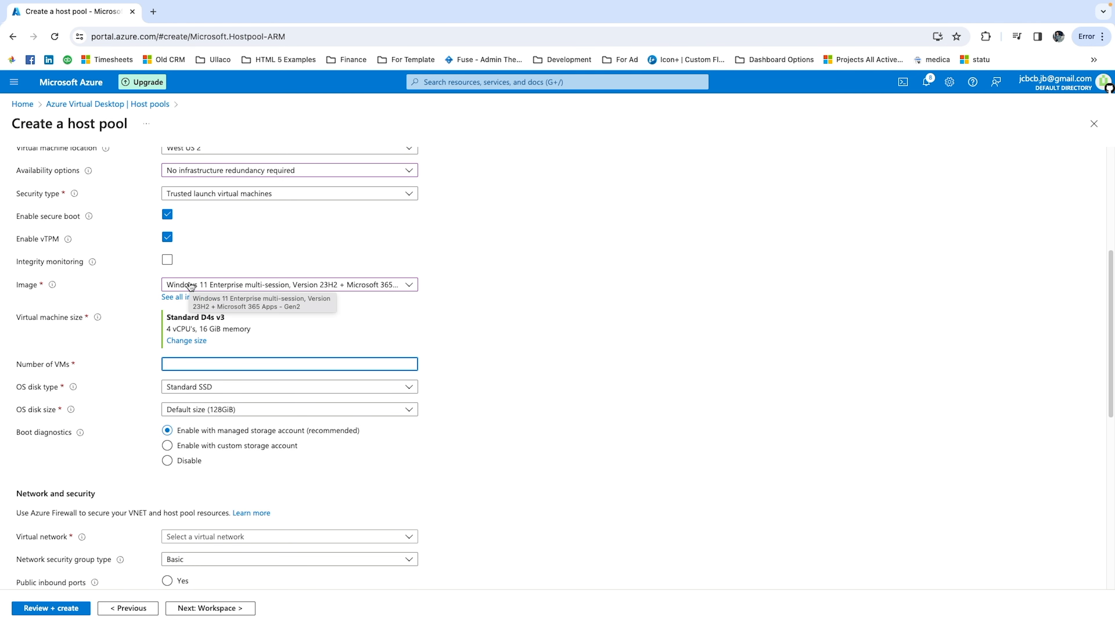
{"action": "type", "text": "1"}
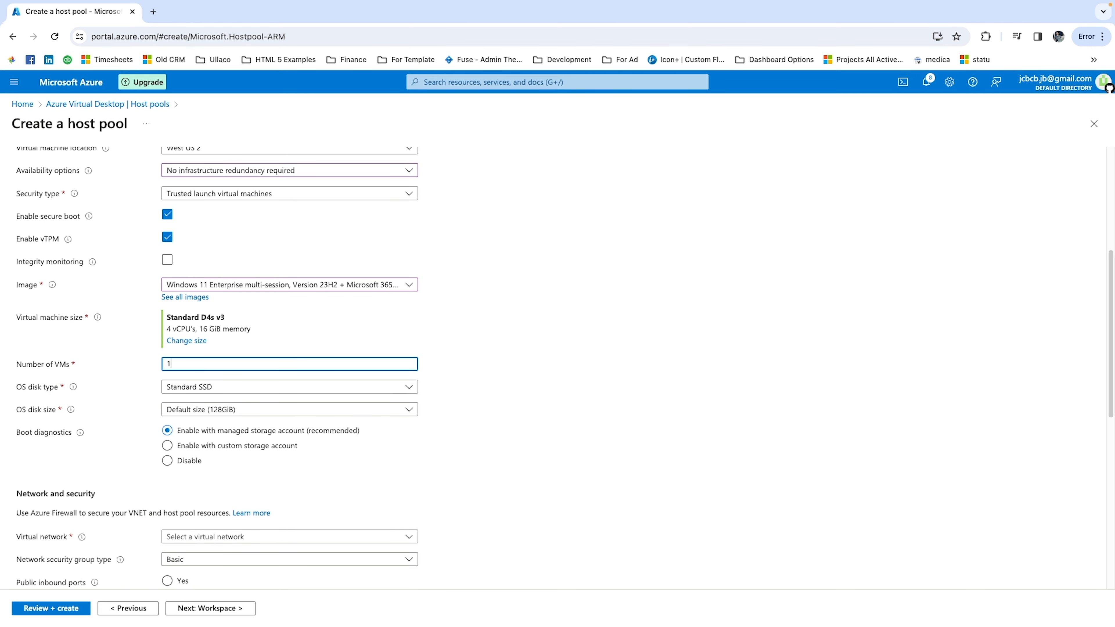
{"action": "scroll", "coordinate": [176, 369], "scroll_direction": "down", "scroll_amount": 1}
{"action": "left_click", "coordinate": [174, 371]}
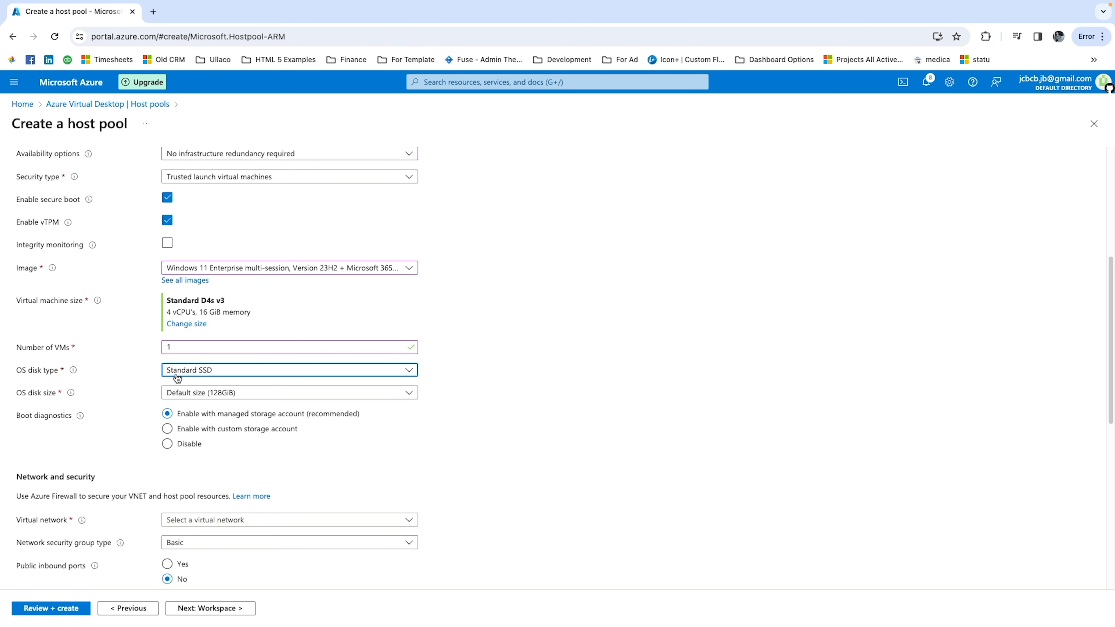
{"action": "left_click", "coordinate": [176, 373]}
{"action": "left_click", "coordinate": [177, 387]}
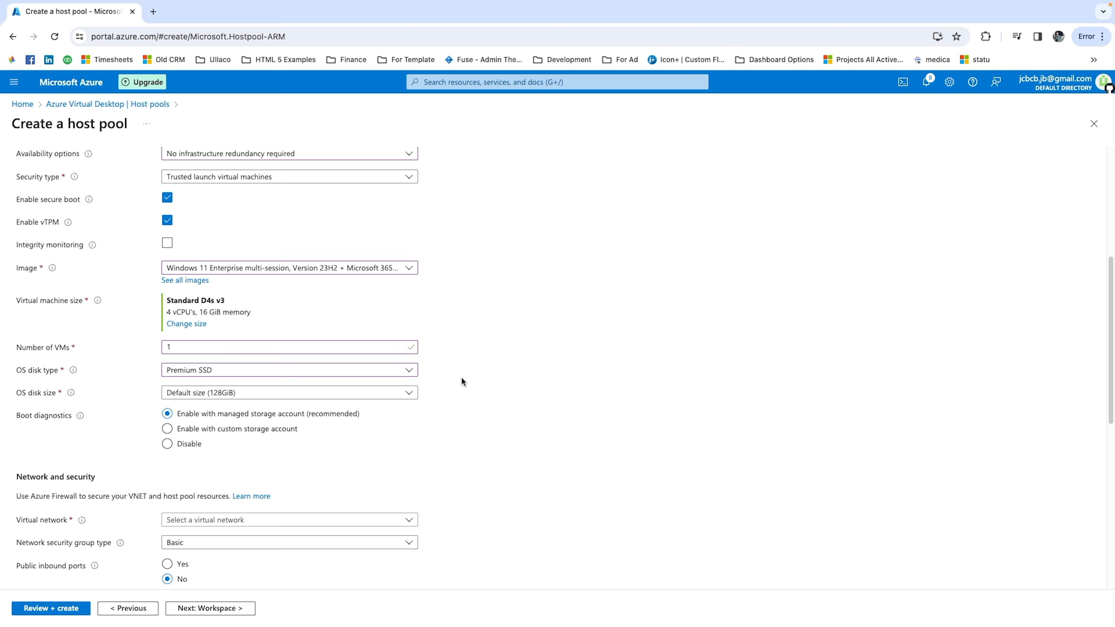
Connect the virtual machines to AVD-Virtual-Network and allow public inbound ports for RDP and SSH.
{"action": "scroll", "coordinate": [395, 369], "scroll_direction": "down", "scroll_amount": 1}
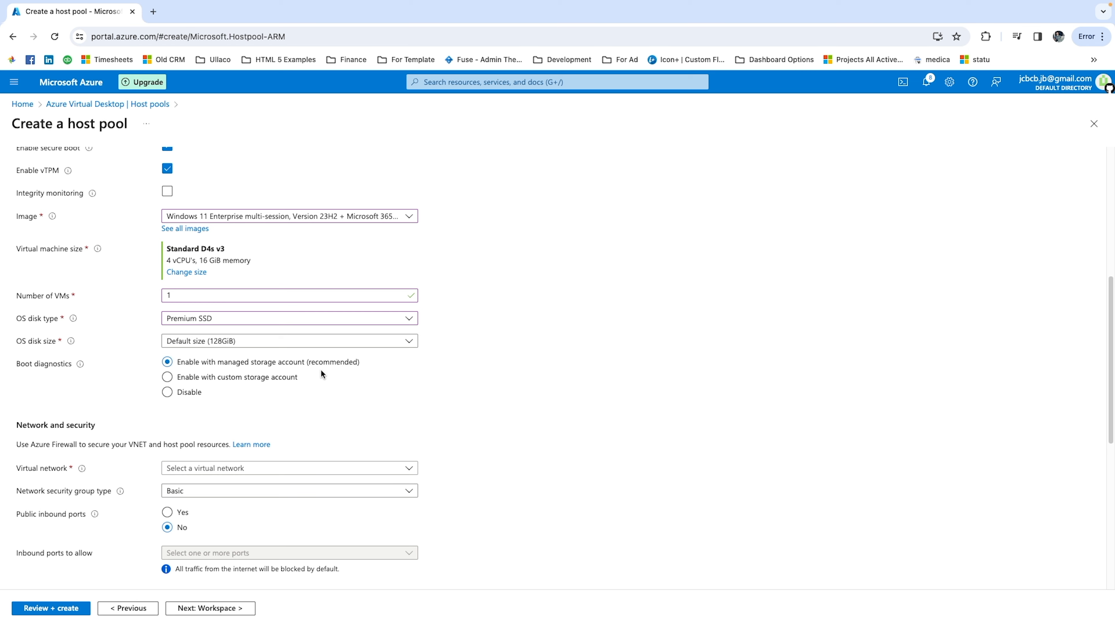
{"action": "scroll", "coordinate": [319, 392], "scroll_direction": "down", "scroll_amount": 1}
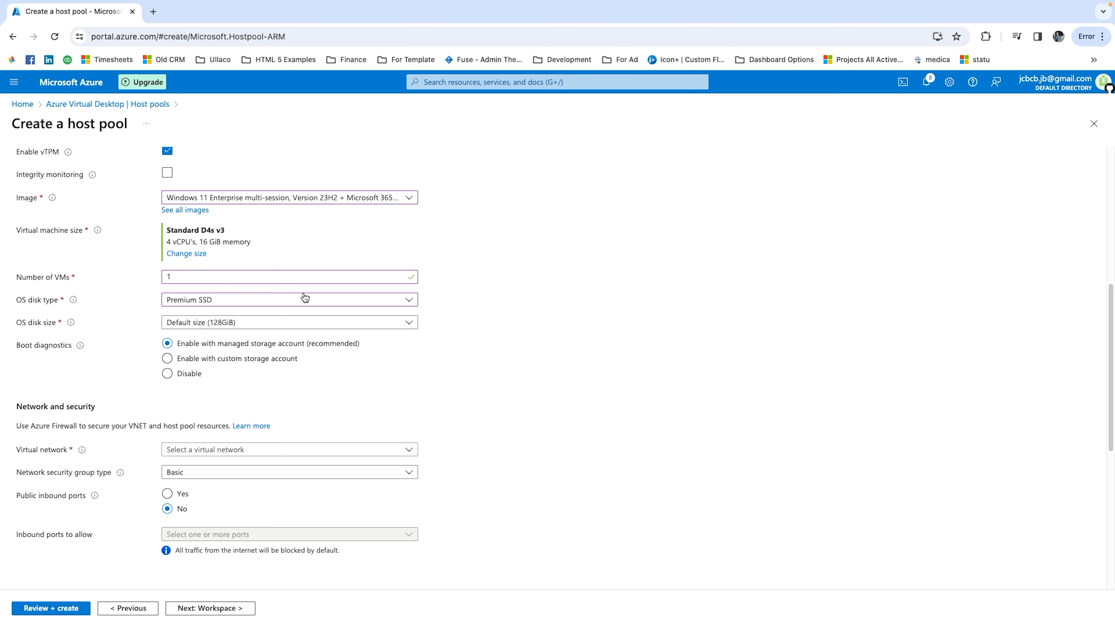
{"action": "left_click", "coordinate": [266, 451]}
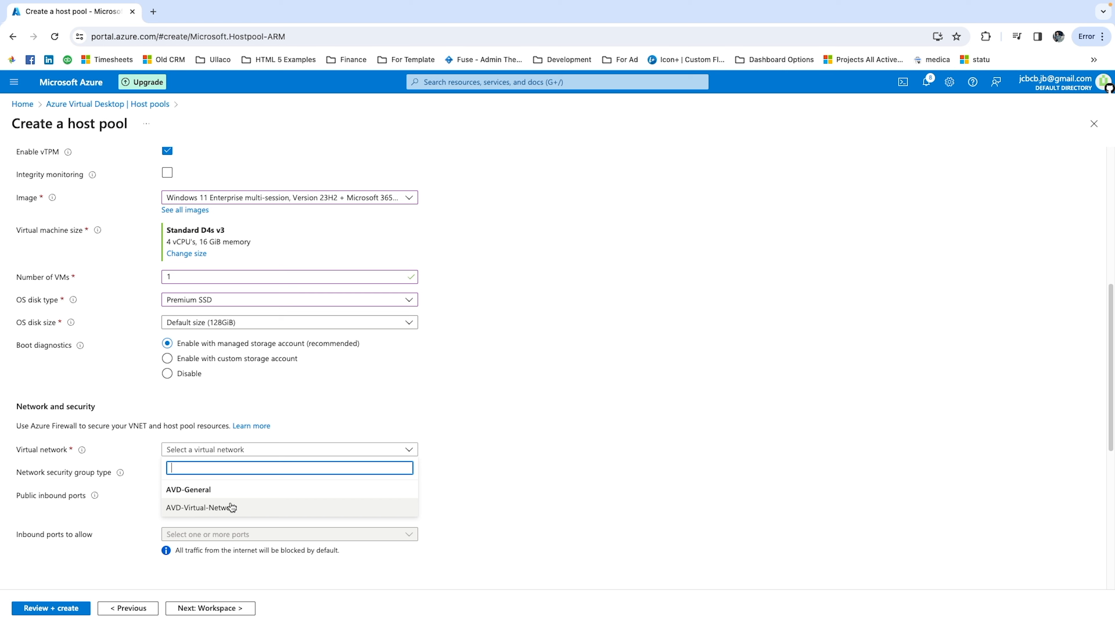
{"action": "left_click", "coordinate": [184, 515]}
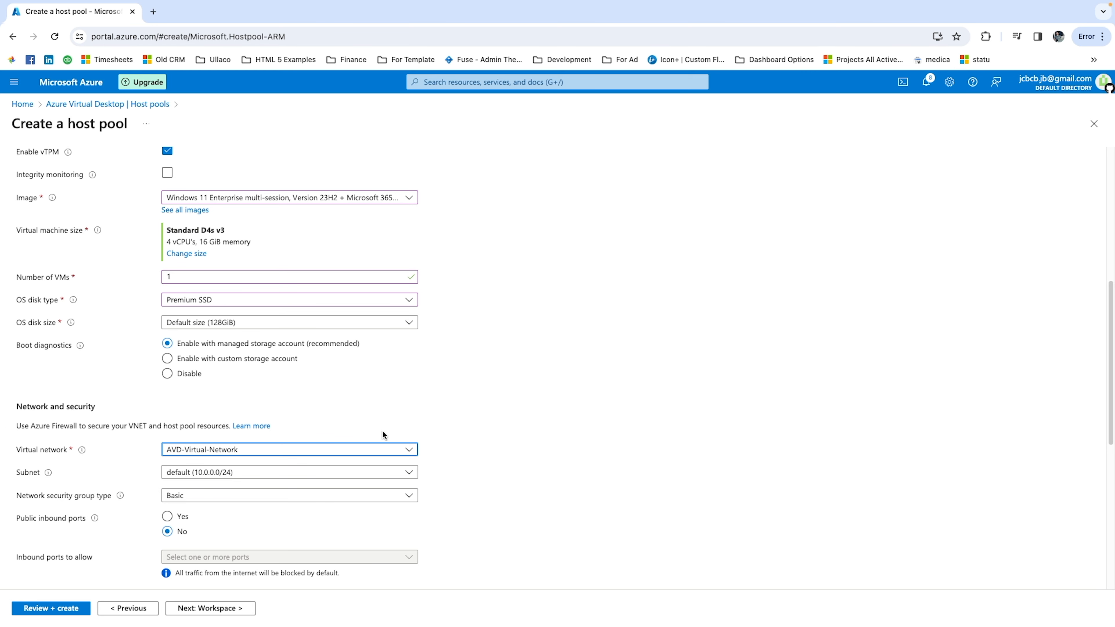
{"action": "scroll", "coordinate": [476, 476], "scroll_direction": "down", "scroll_amount": 3}
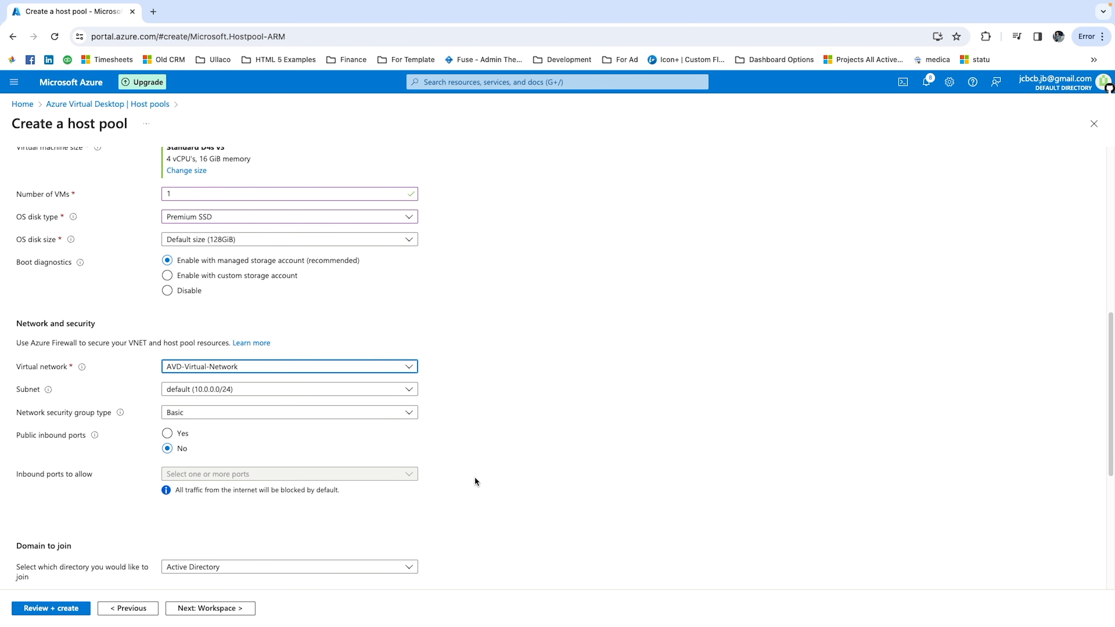
{"action": "scroll", "coordinate": [267, 467], "scroll_direction": "down", "scroll_amount": 3}
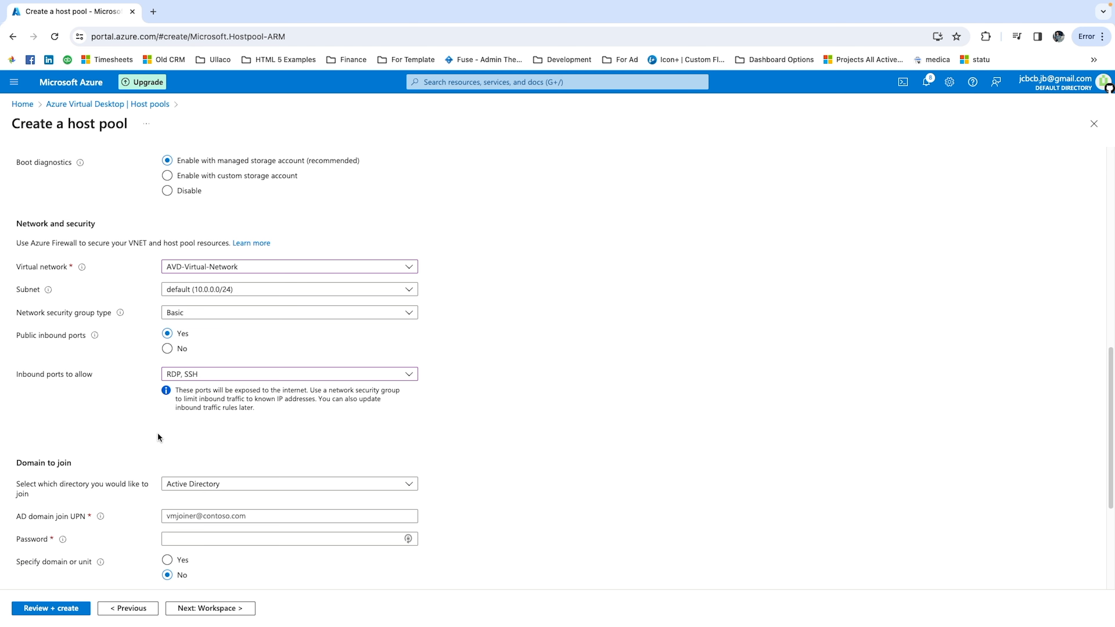
Choose Microsoft Entra ID as the directory the virtual machines join.
{"action": "scroll", "coordinate": [189, 444], "scroll_direction": "down", "scroll_amount": 2}
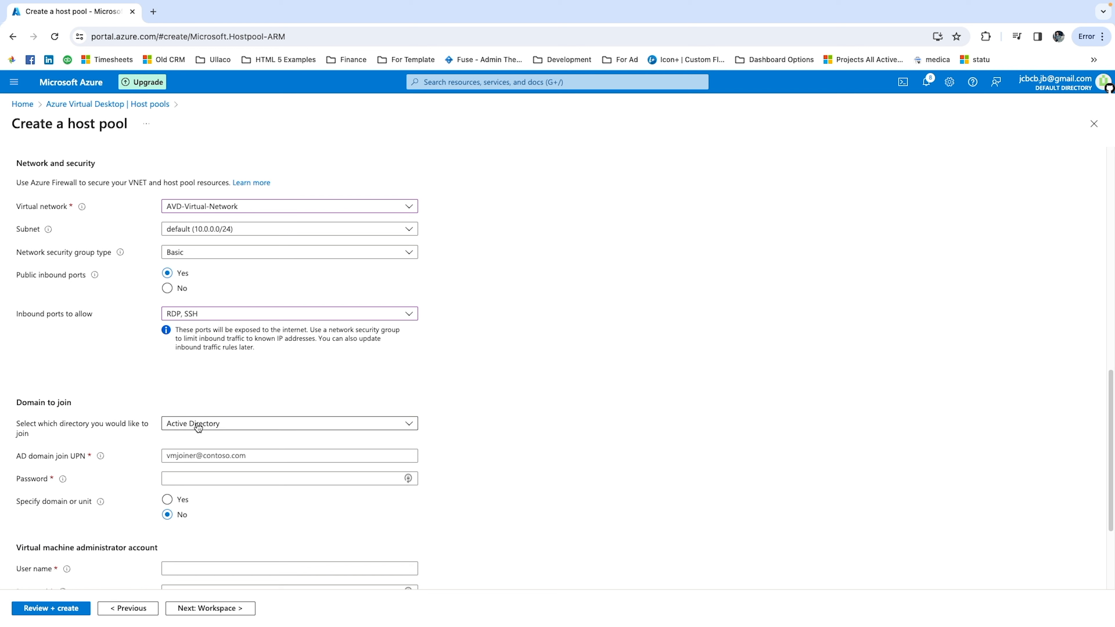
{"action": "left_click", "coordinate": [195, 429]}
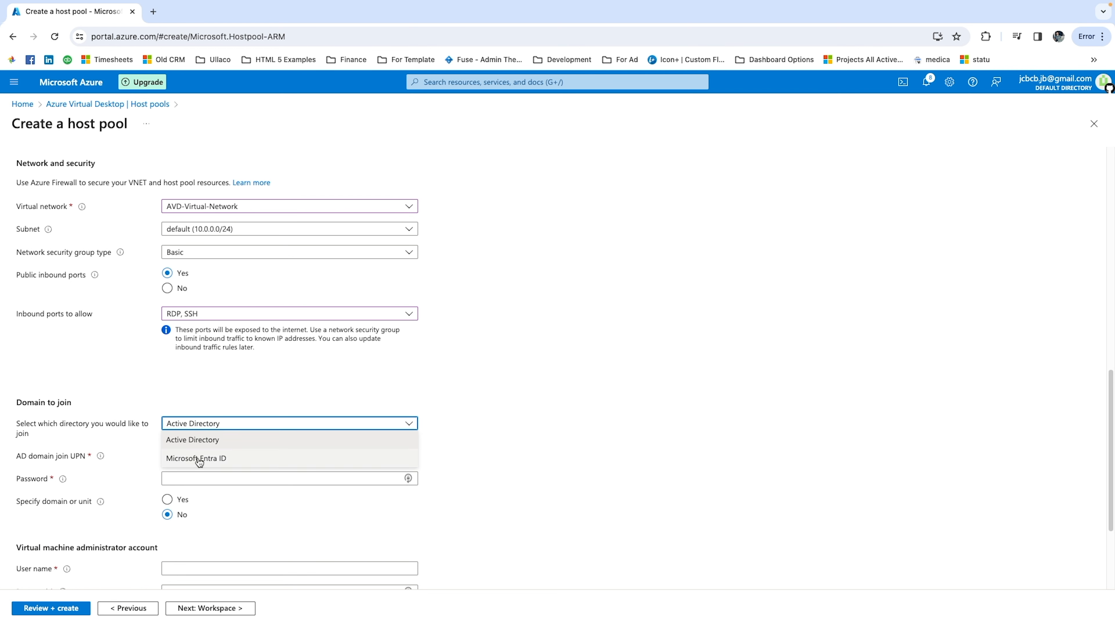
{"action": "left_click", "coordinate": [217, 461]}
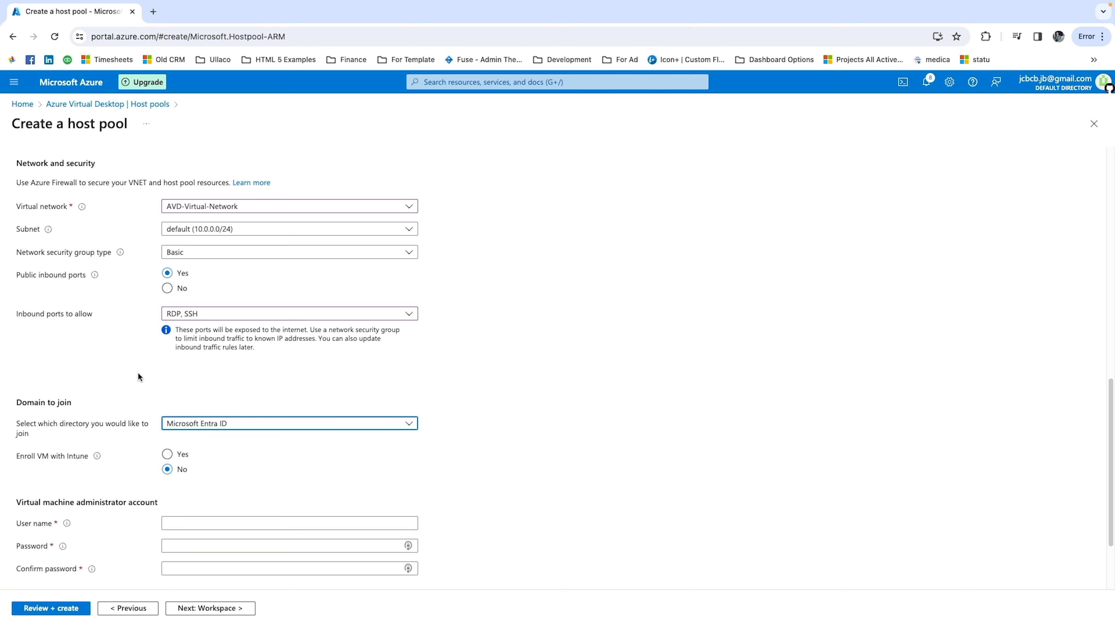
Enter the user name, password and password confirmation for the virtual machine administrator account.
{"action": "scroll", "coordinate": [257, 452], "scroll_direction": "down", "scroll_amount": 1}
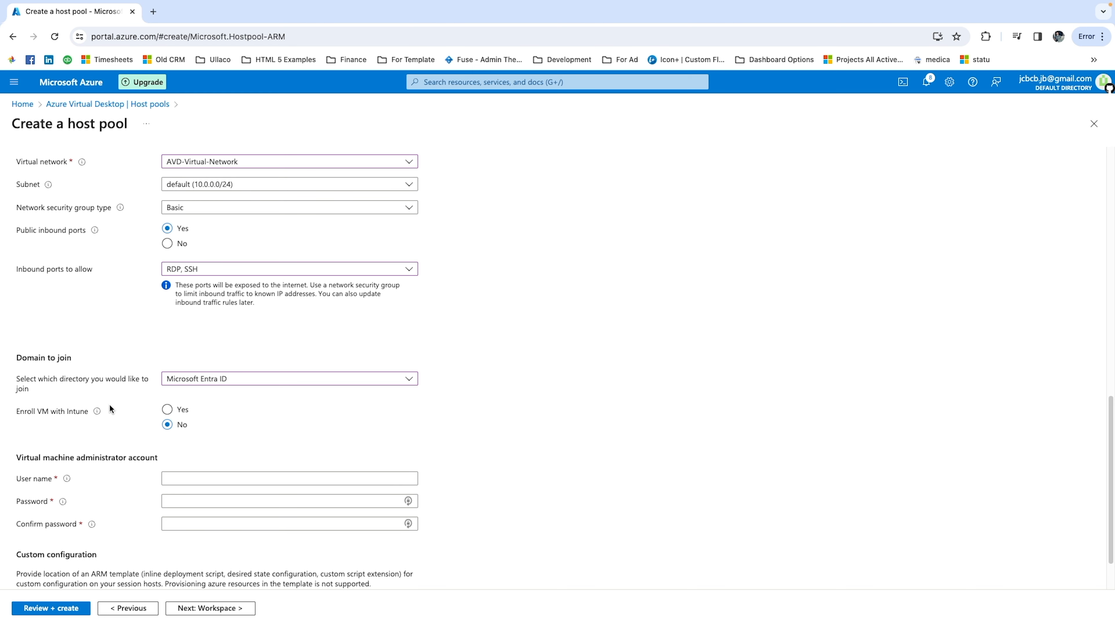
{"action": "scroll", "coordinate": [288, 482], "scroll_direction": "down", "scroll_amount": 1}
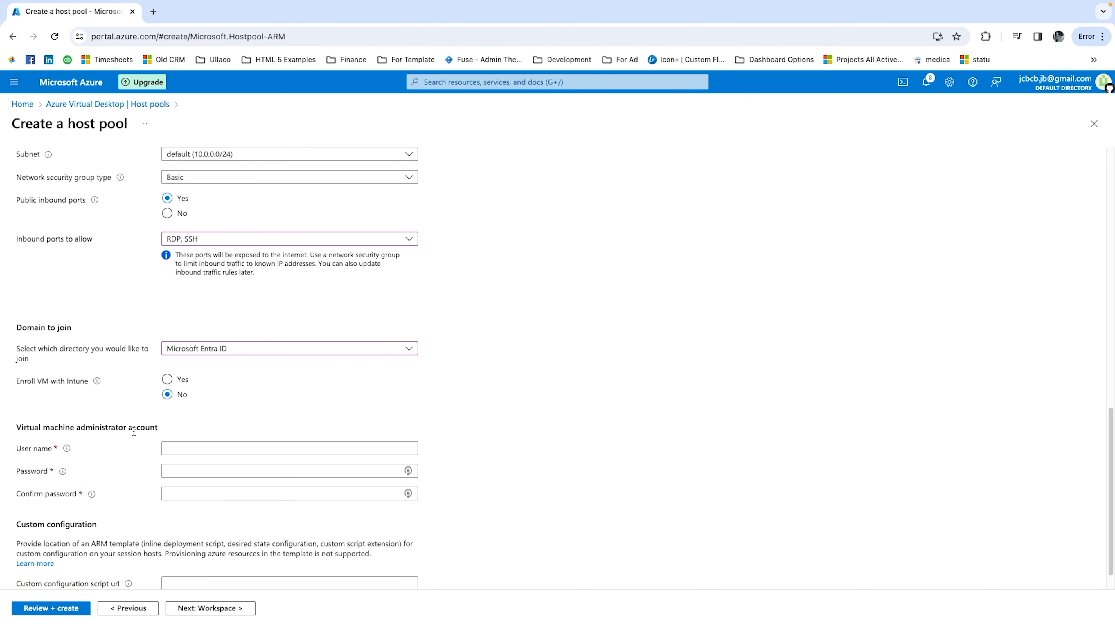
{"action": "scroll", "coordinate": [140, 429], "scroll_direction": "down", "scroll_amount": 1}
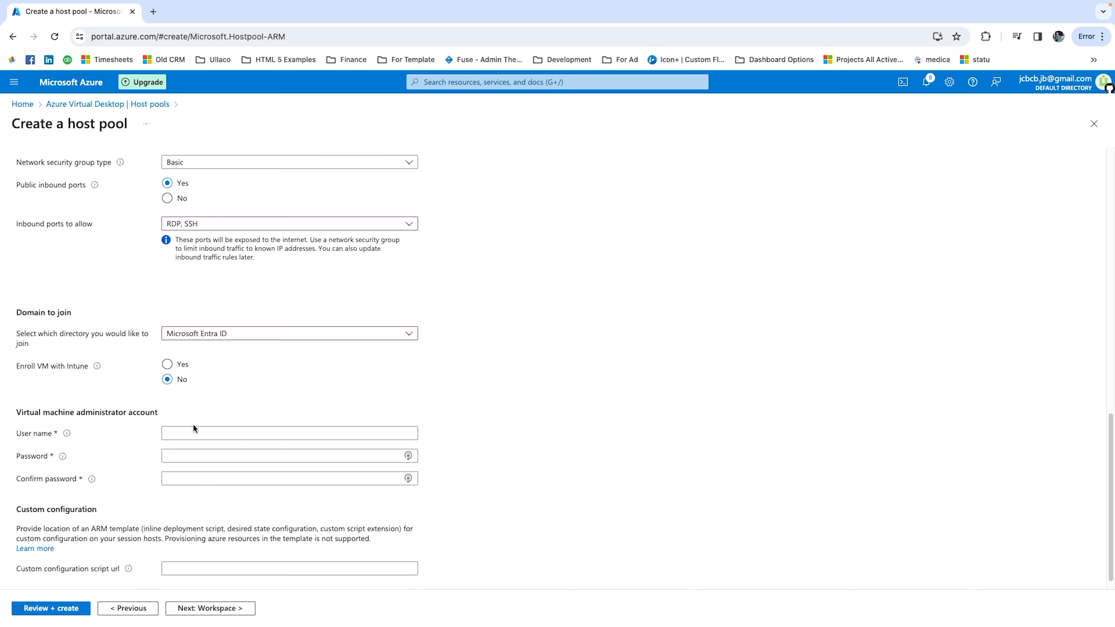
{"action": "left_click", "coordinate": [213, 426]}
{"action": "type", "text": "JCBCB"}
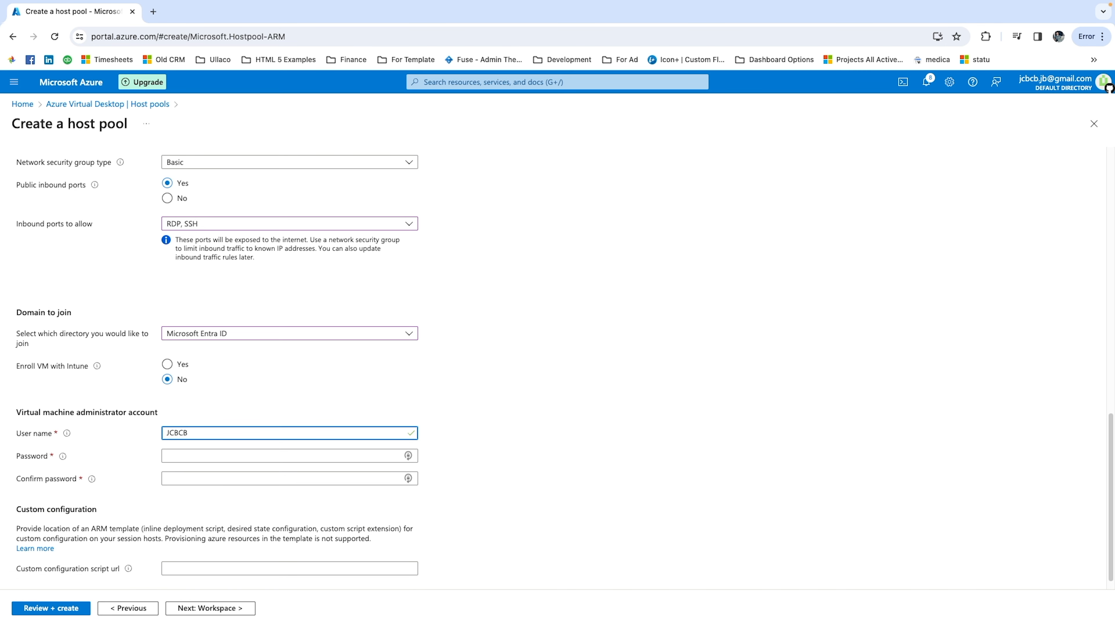
{"action": "key", "text": "Tab"}
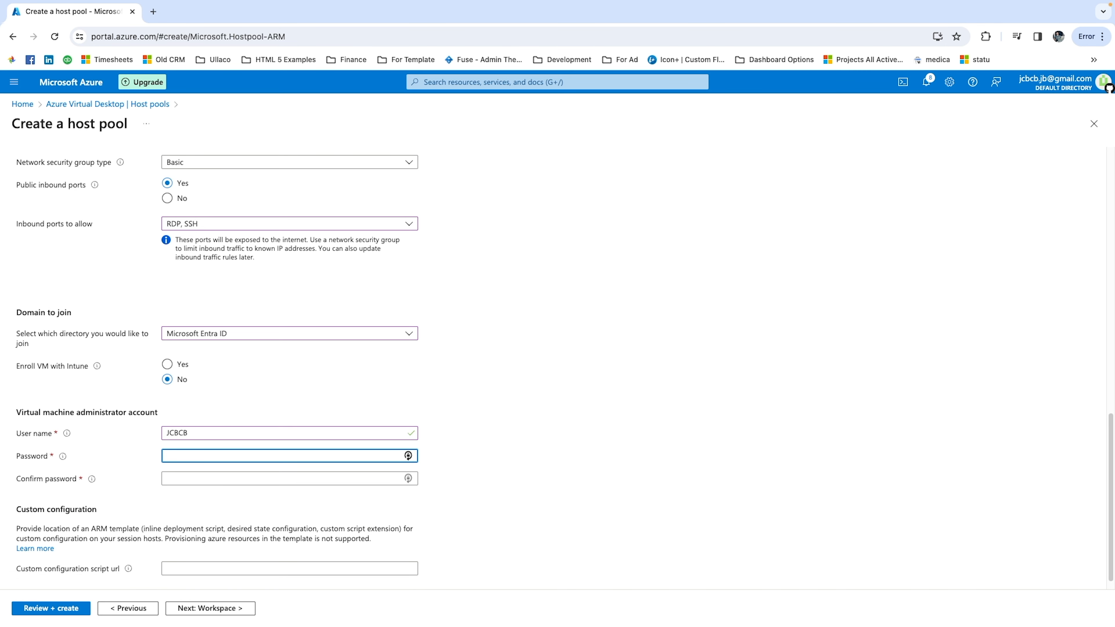
{"action": "type", "text": "••••••••••"}
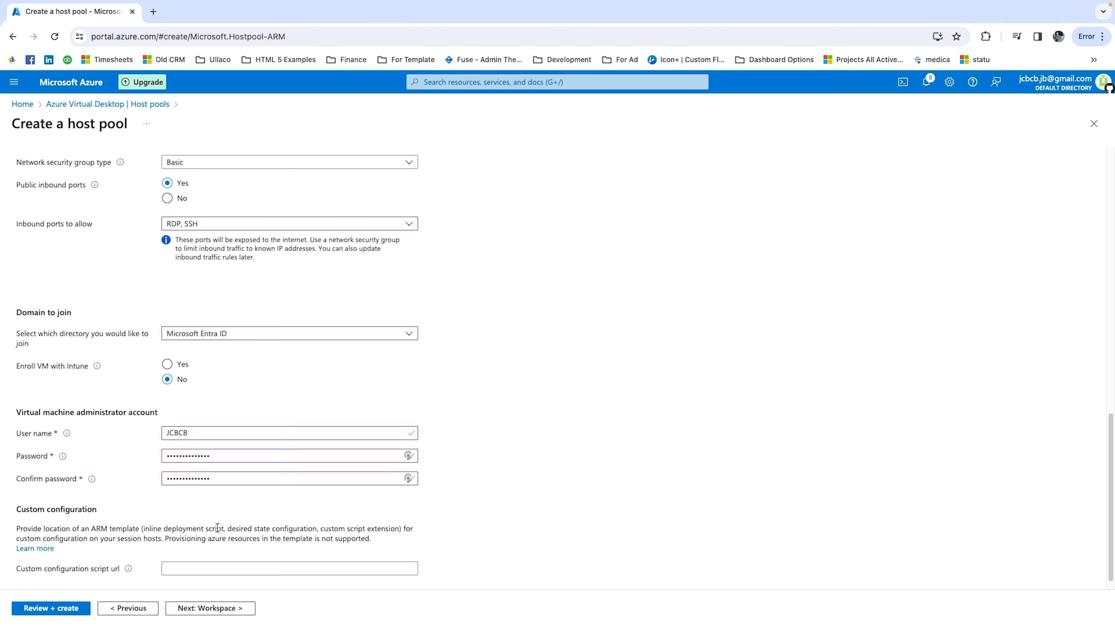
{"action": "scroll", "coordinate": [217, 527], "scroll_direction": "down", "scroll_amount": 1}
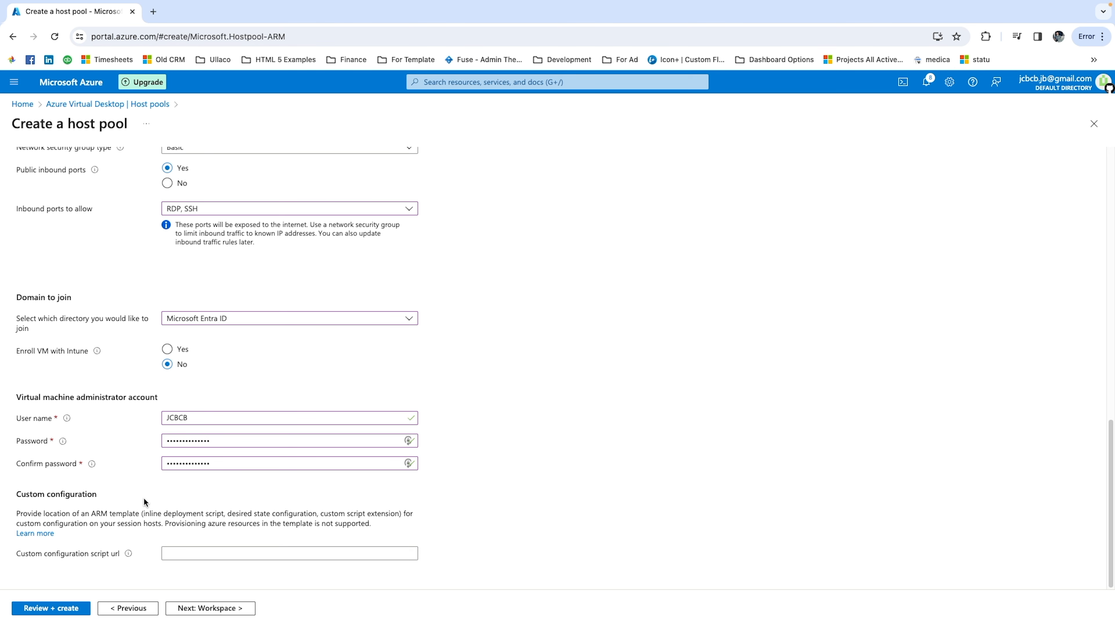
Go through the host pool's workspace, diagnostics and tag settings, keeping the defaults, and proceed to review and creation.
{"action": "left_click", "coordinate": [218, 608]}
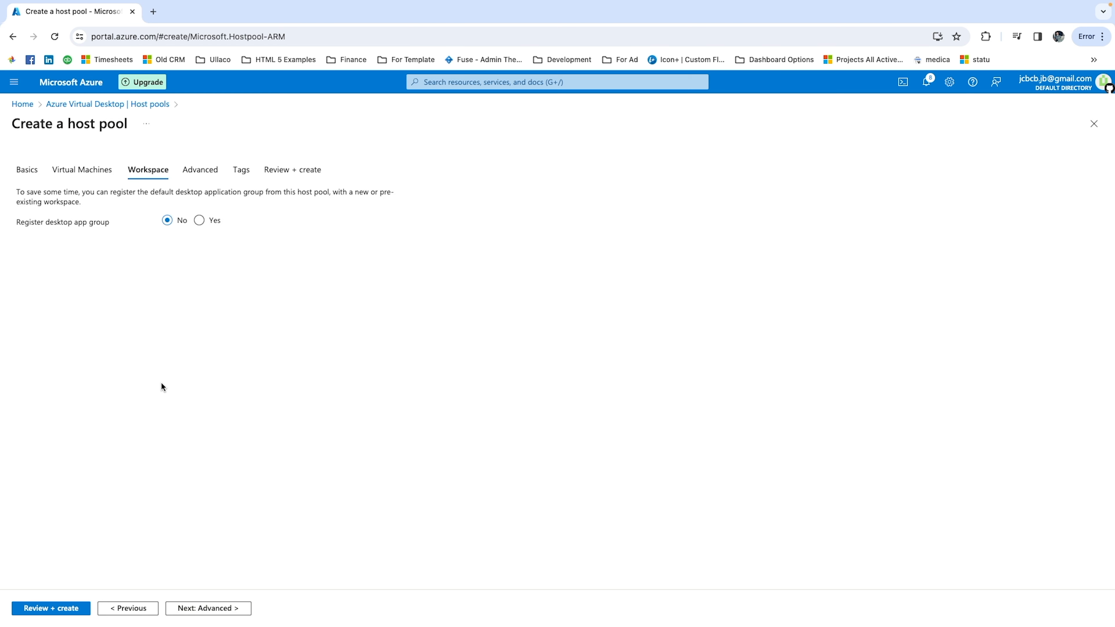
{"action": "left_click", "coordinate": [229, 608]}
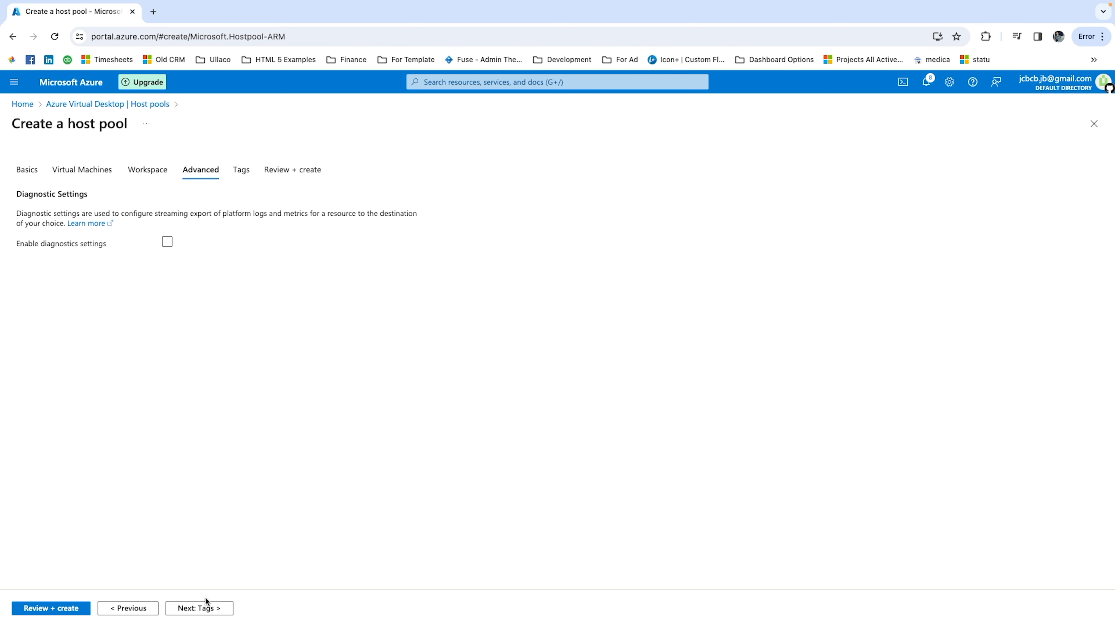
{"action": "left_click", "coordinate": [201, 611]}
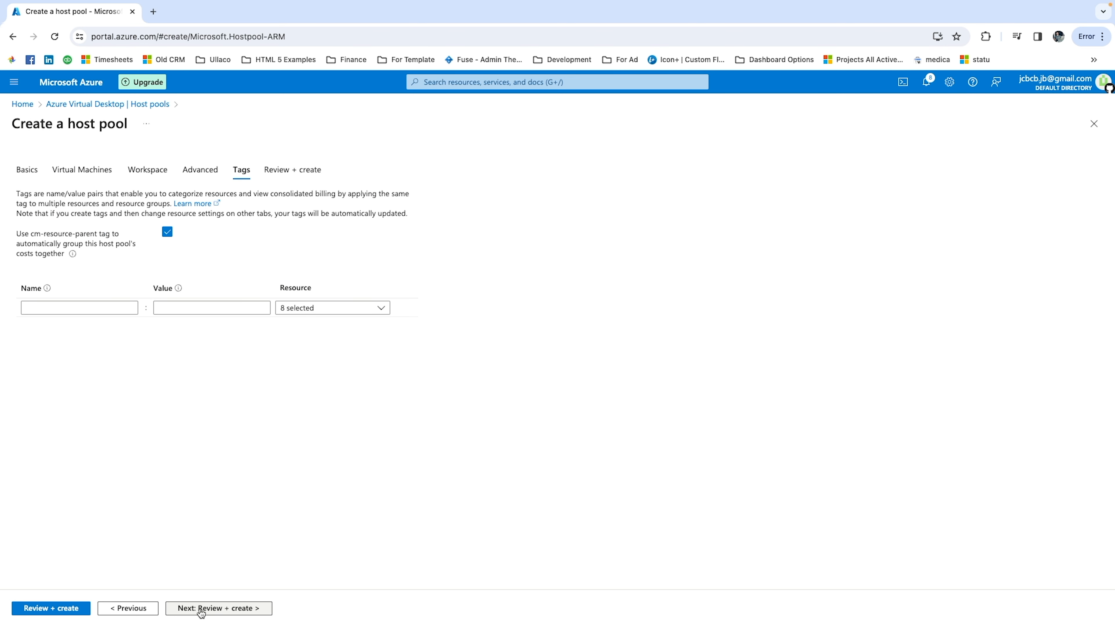
{"action": "left_click", "coordinate": [201, 608]}
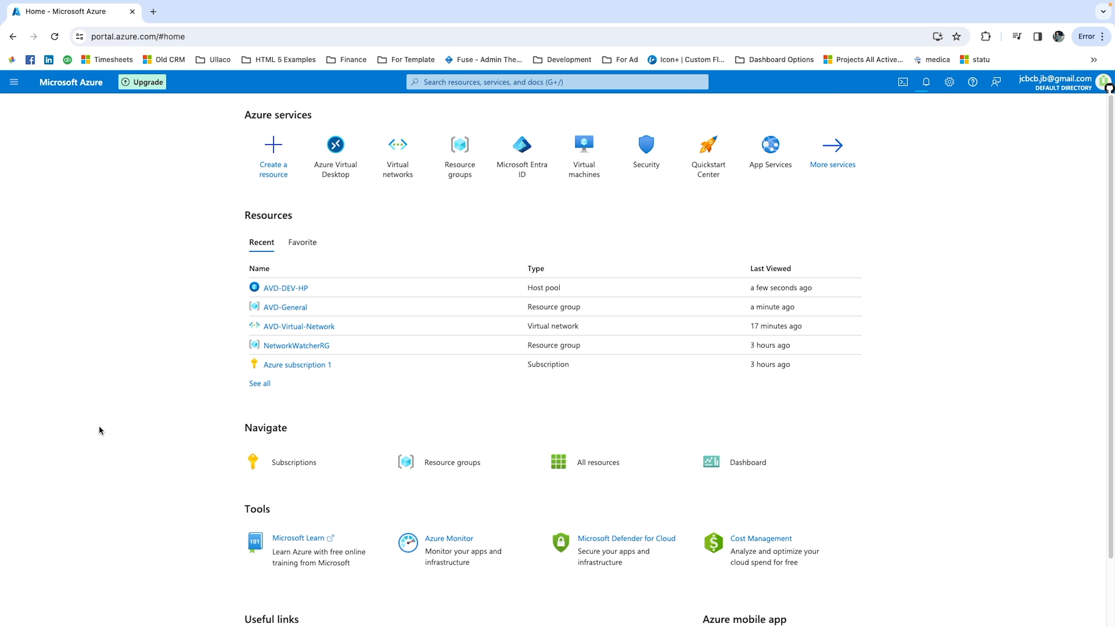
Check the deployment notifications and open the AVD-General resource group from the recent resources.
{"action": "left_click", "coordinate": [924, 81]}
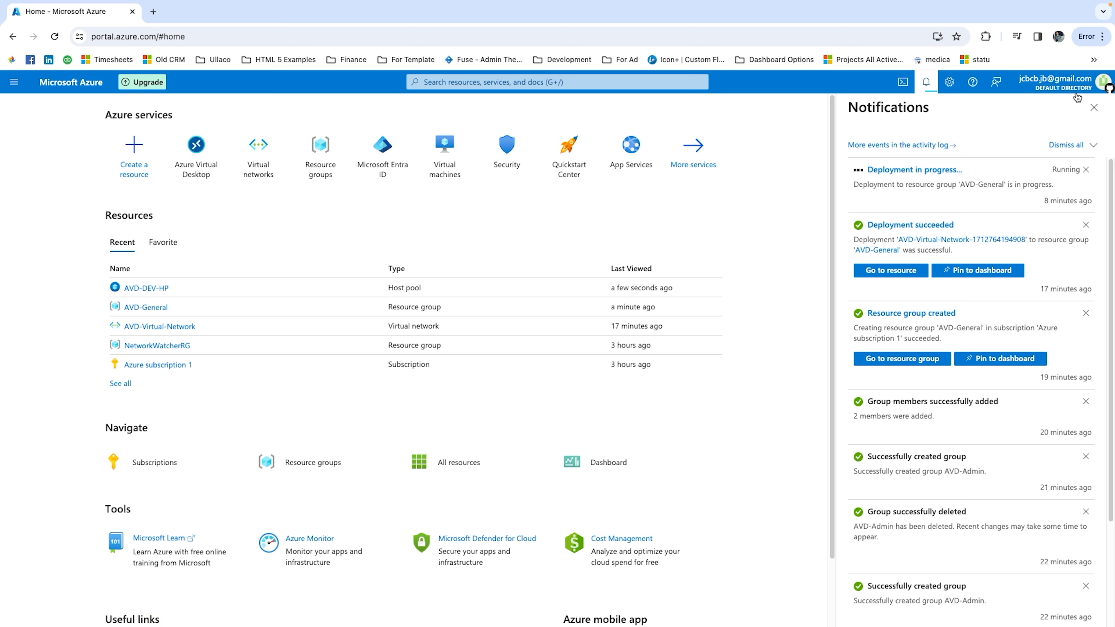
{"action": "left_click", "coordinate": [1093, 109]}
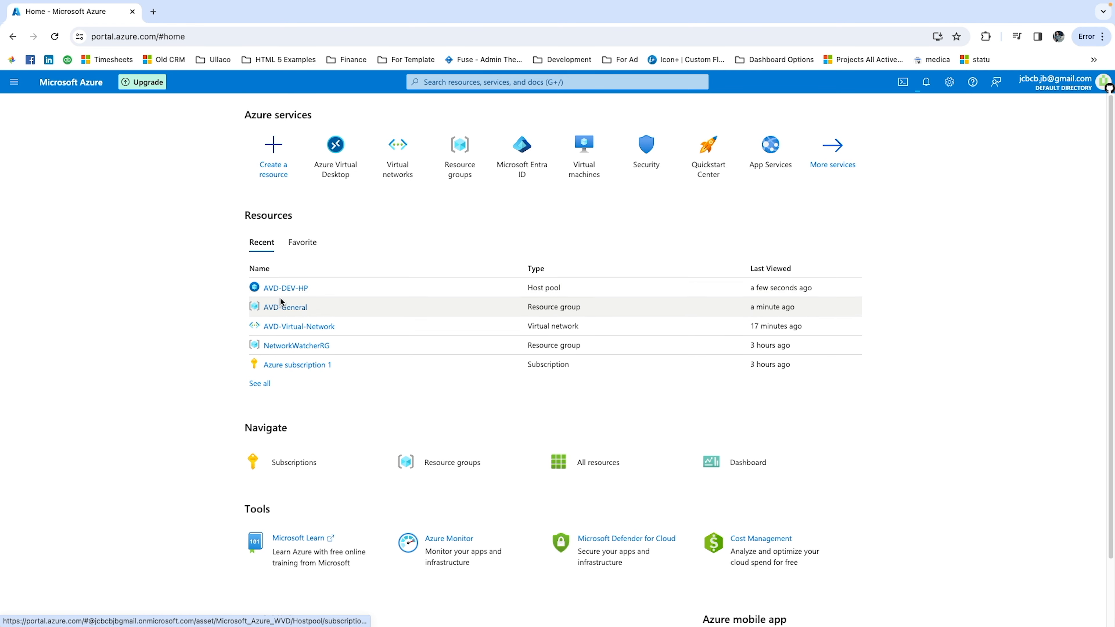
{"action": "left_click", "coordinate": [281, 307]}
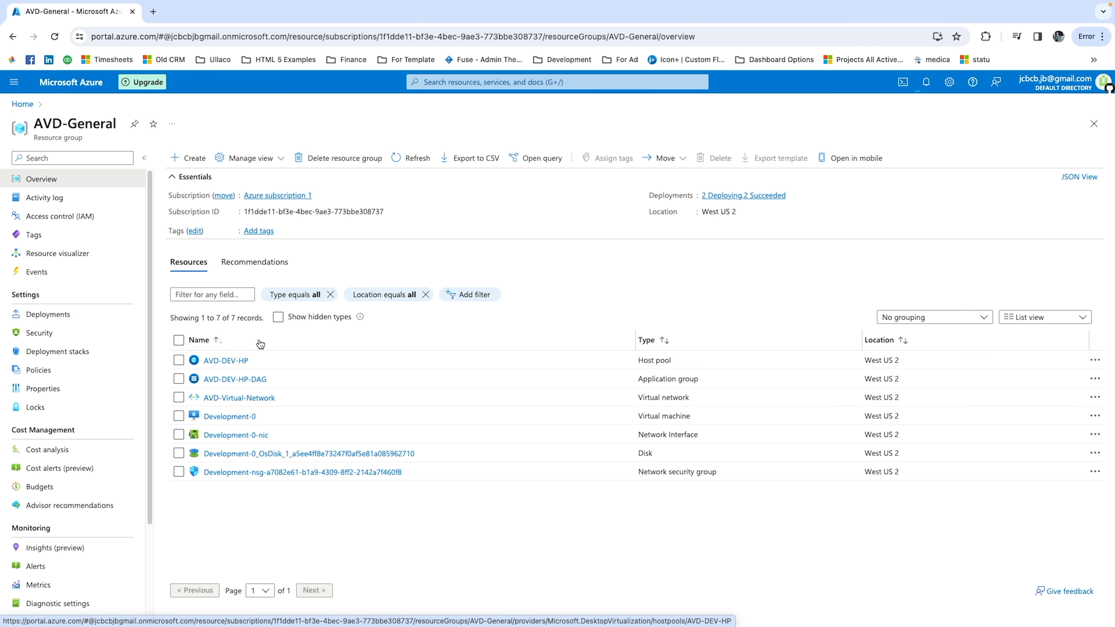
Open the AVD-DEV-HP host pool, list its session hosts and show the health checks of Development-0.
{"action": "left_click", "coordinate": [227, 362]}
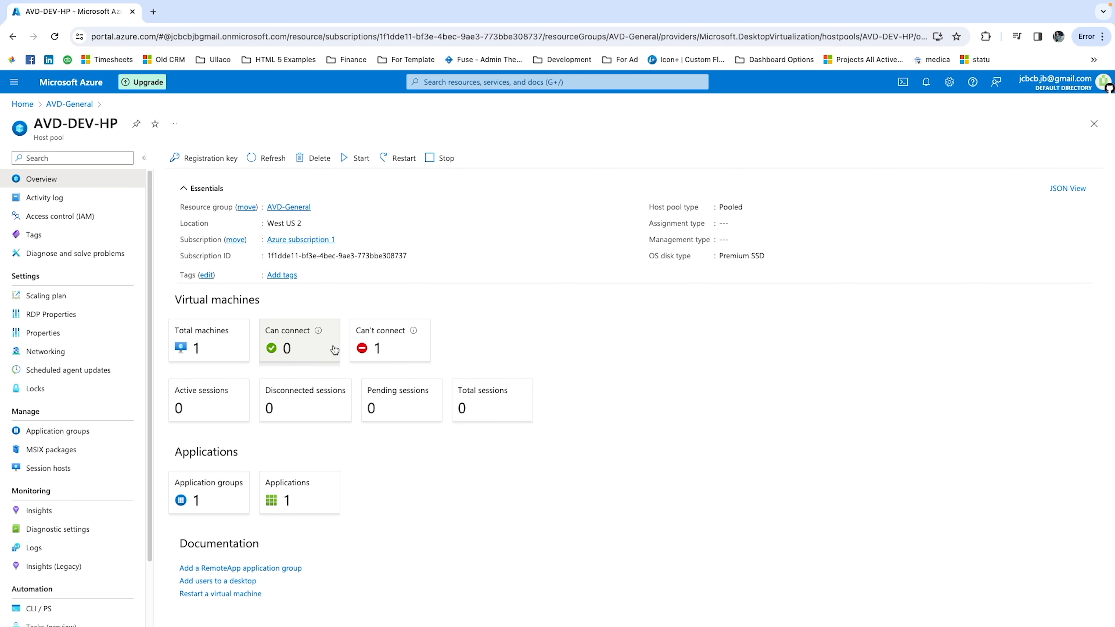
{"action": "mouse_move", "coordinate": [309, 337]}
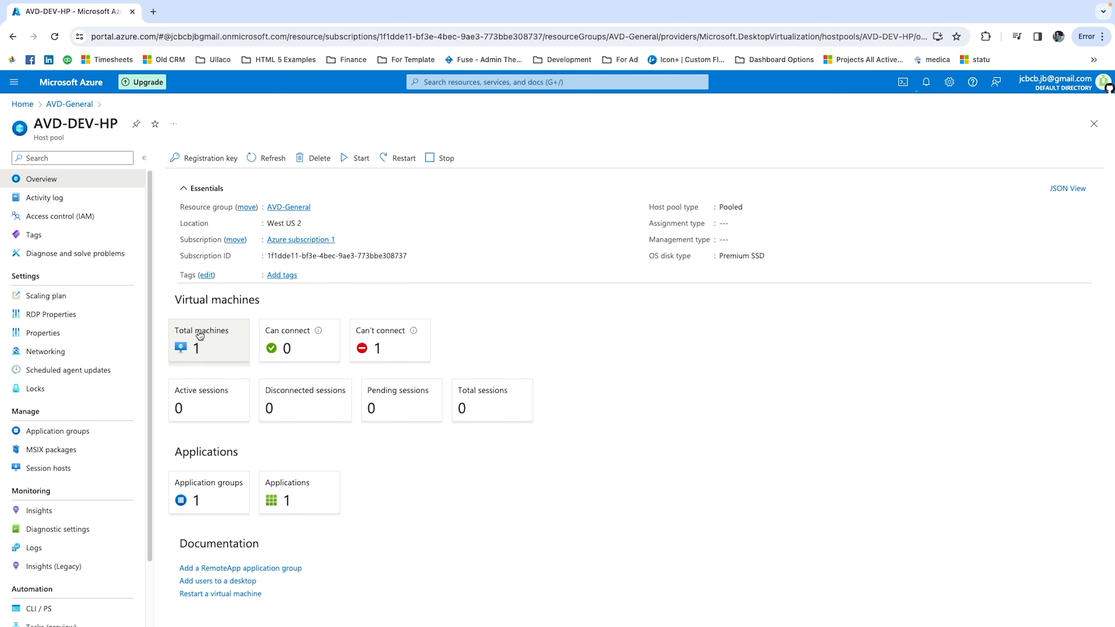
{"action": "left_click", "coordinate": [196, 351]}
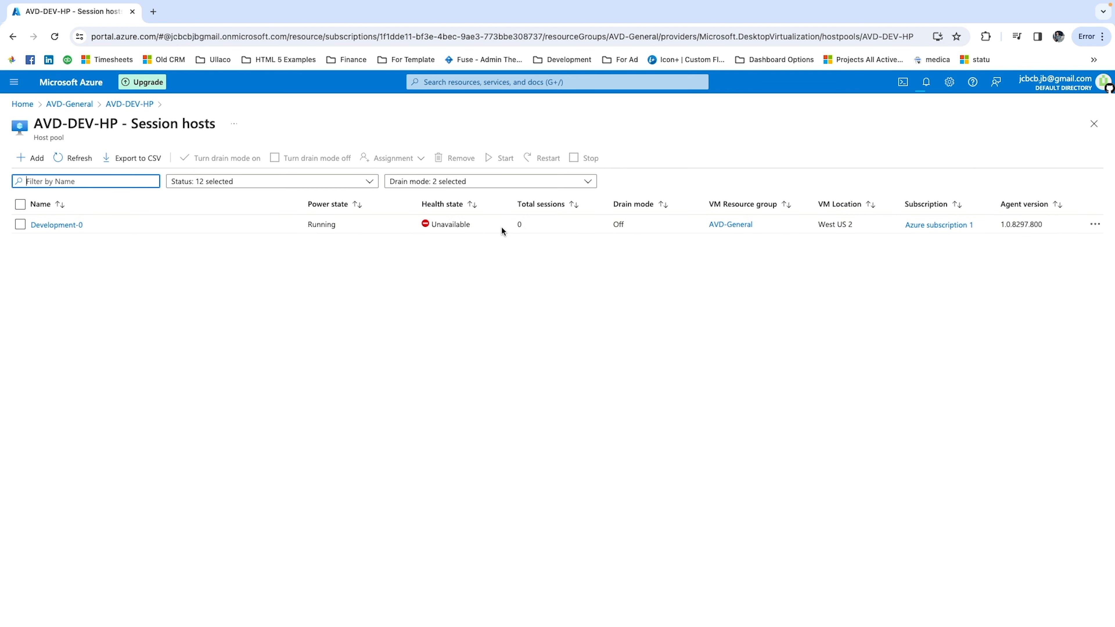
{"action": "left_click", "coordinate": [57, 225]}
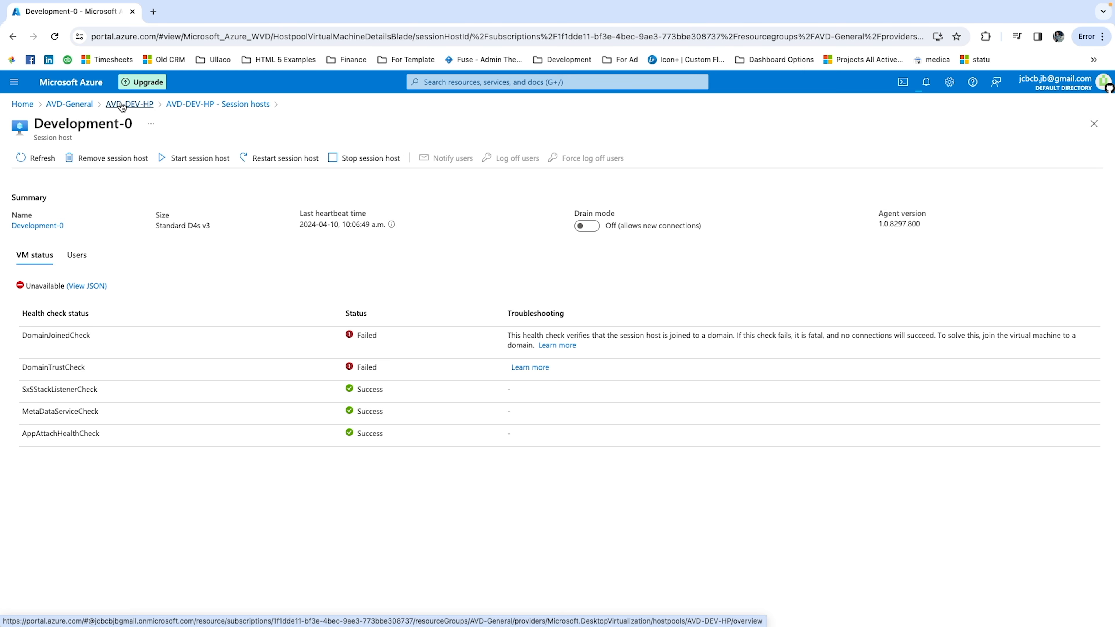
Review the Azure Virtual Desktop host pools and application groups, and view the overview of the AVD-DEV-HP-DAG application group.
{"action": "left_click", "coordinate": [27, 104]}
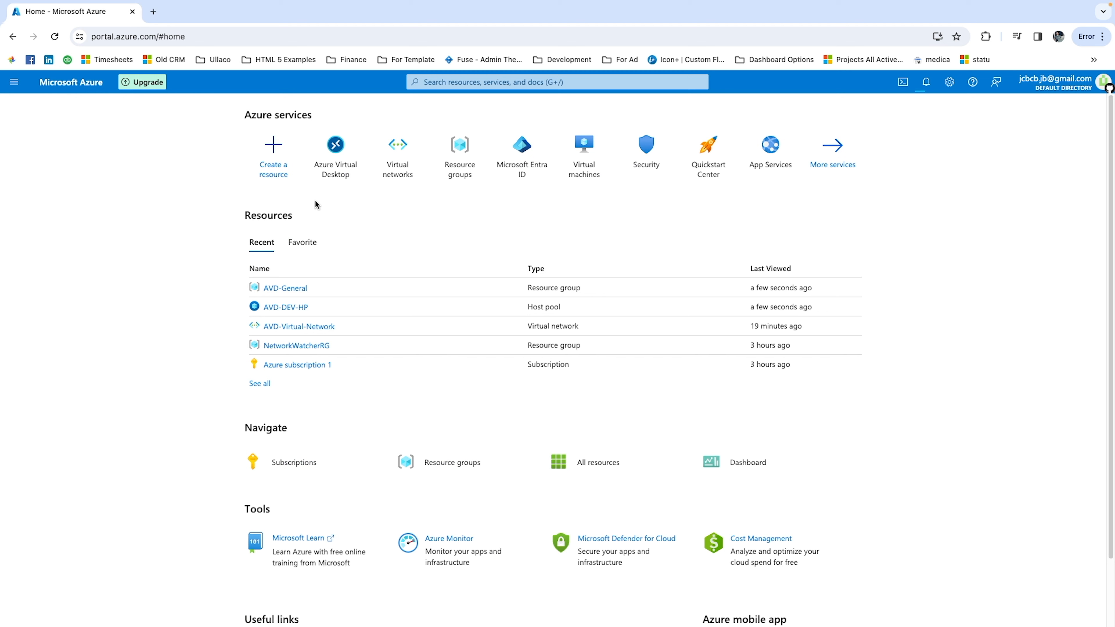
{"action": "mouse_move", "coordinate": [340, 174]}
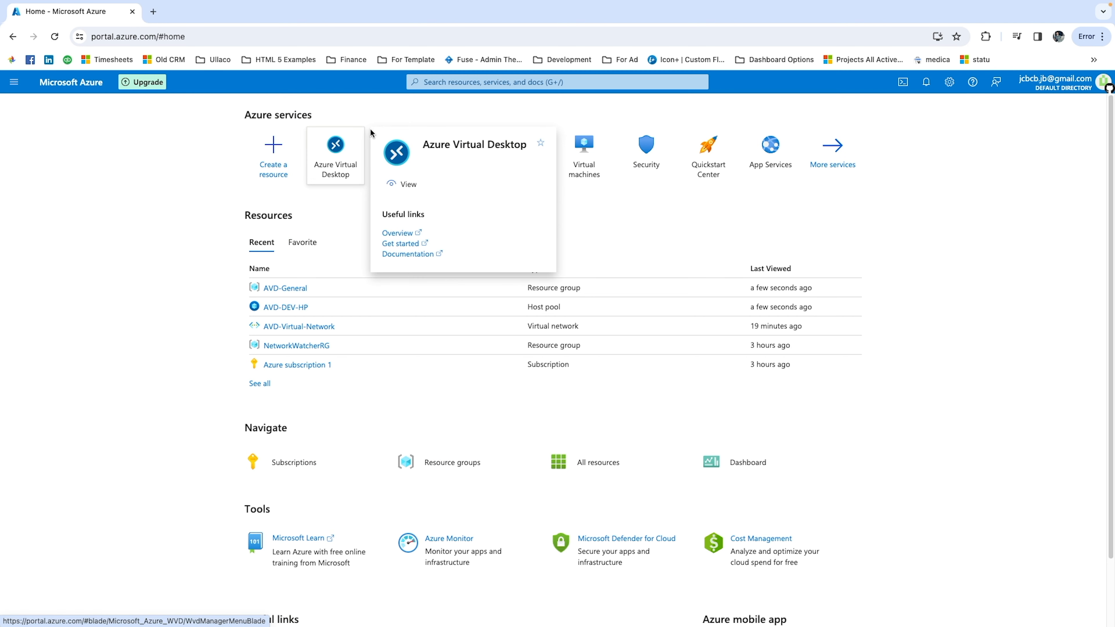
{"action": "left_click", "coordinate": [335, 153]}
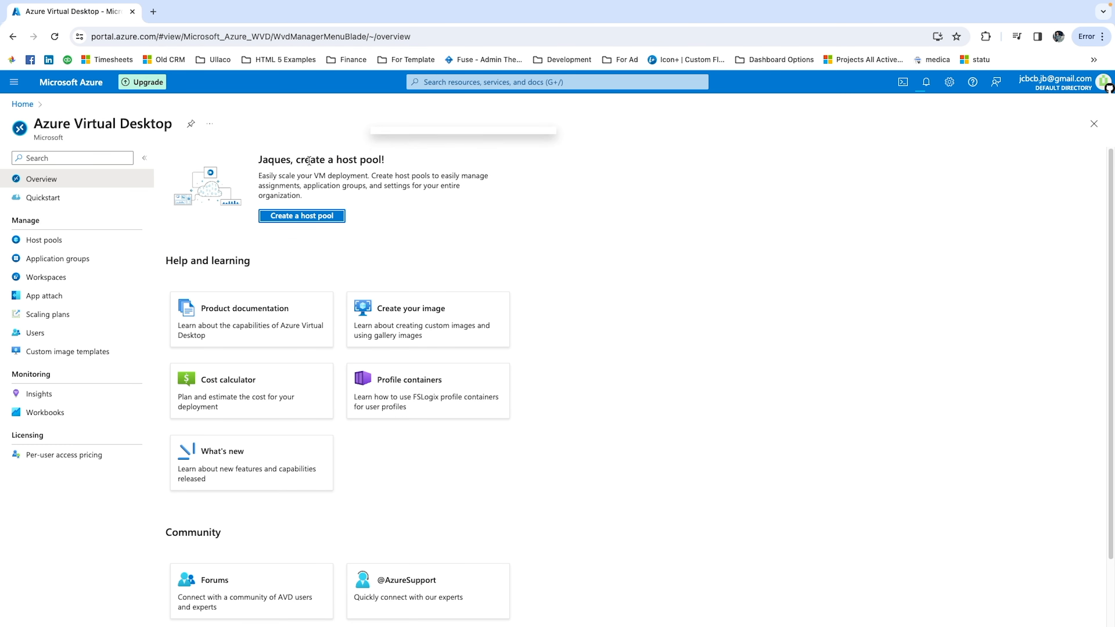
{"action": "left_click", "coordinate": [44, 240]}
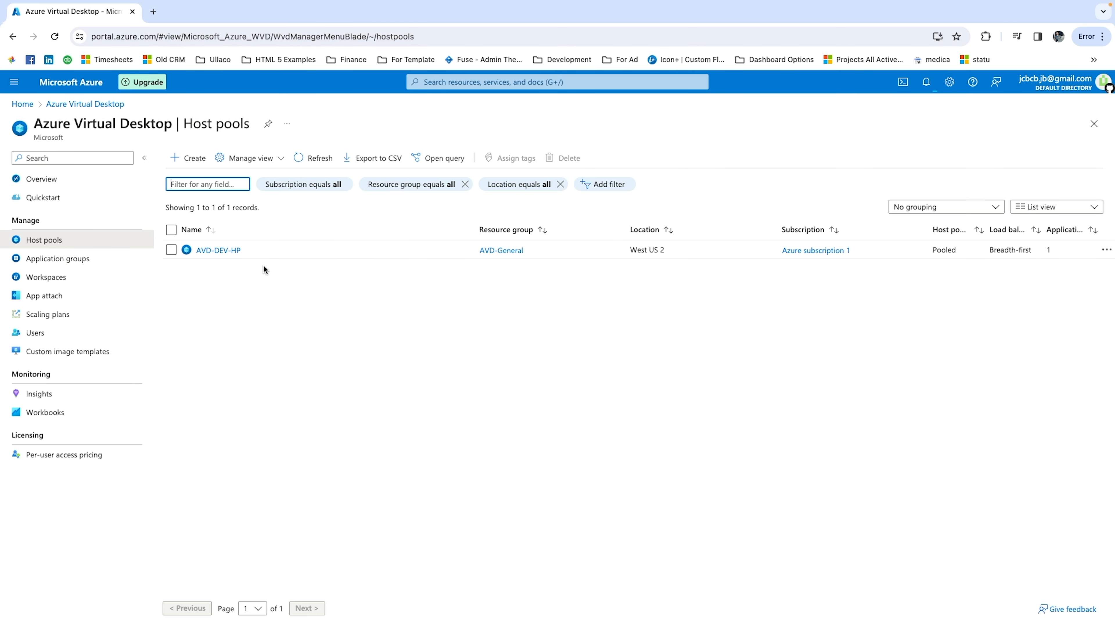
{"action": "left_click", "coordinate": [64, 260]}
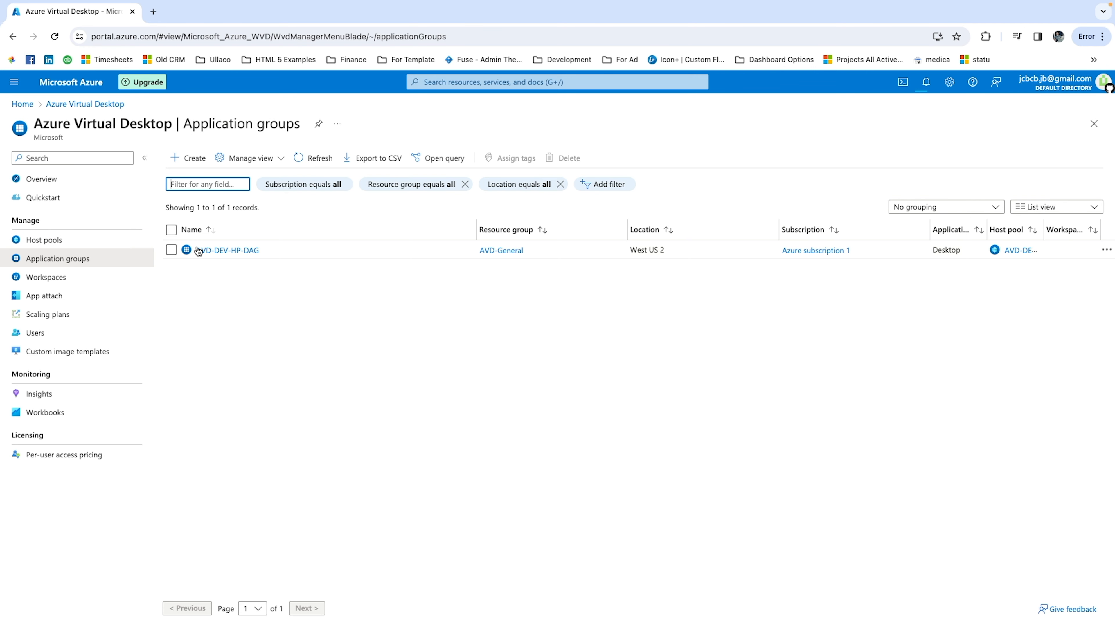
{"action": "left_click", "coordinate": [219, 251]}
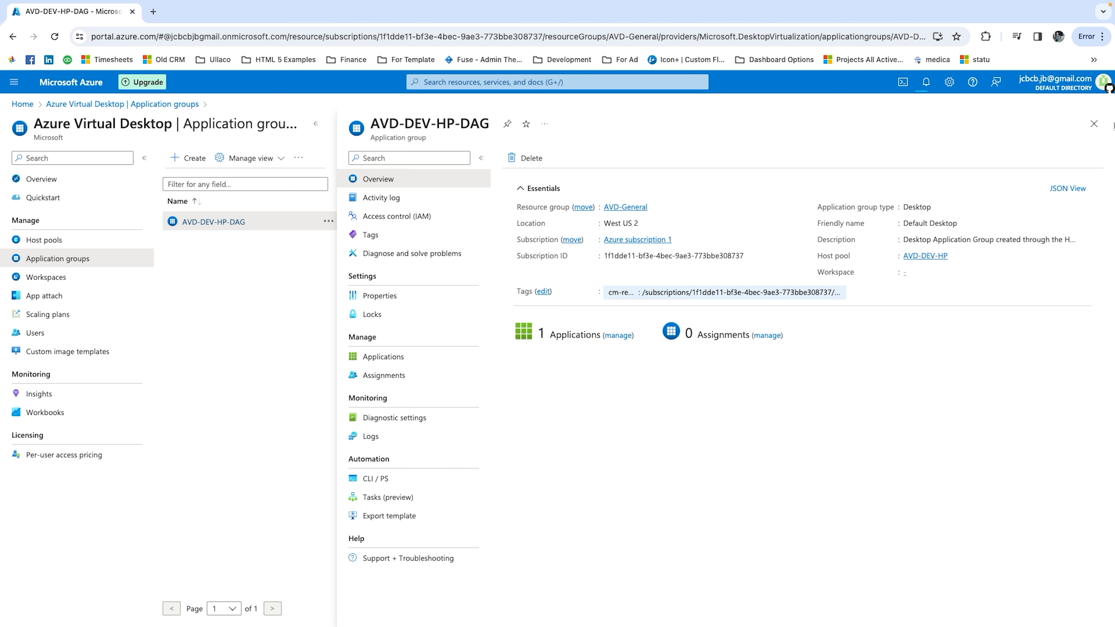
{"action": "left_click", "coordinate": [1094, 123]}
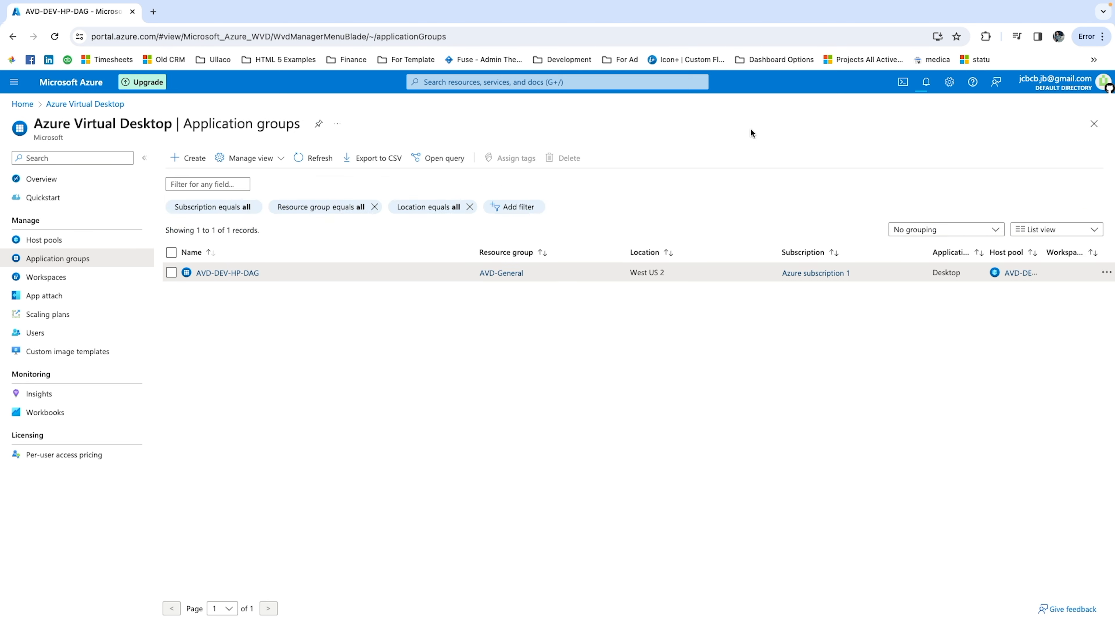
Start a new workspace in the AVD-General resource group, named Avd-Dev-General with the friendly name Development General.
{"action": "left_click", "coordinate": [91, 283]}
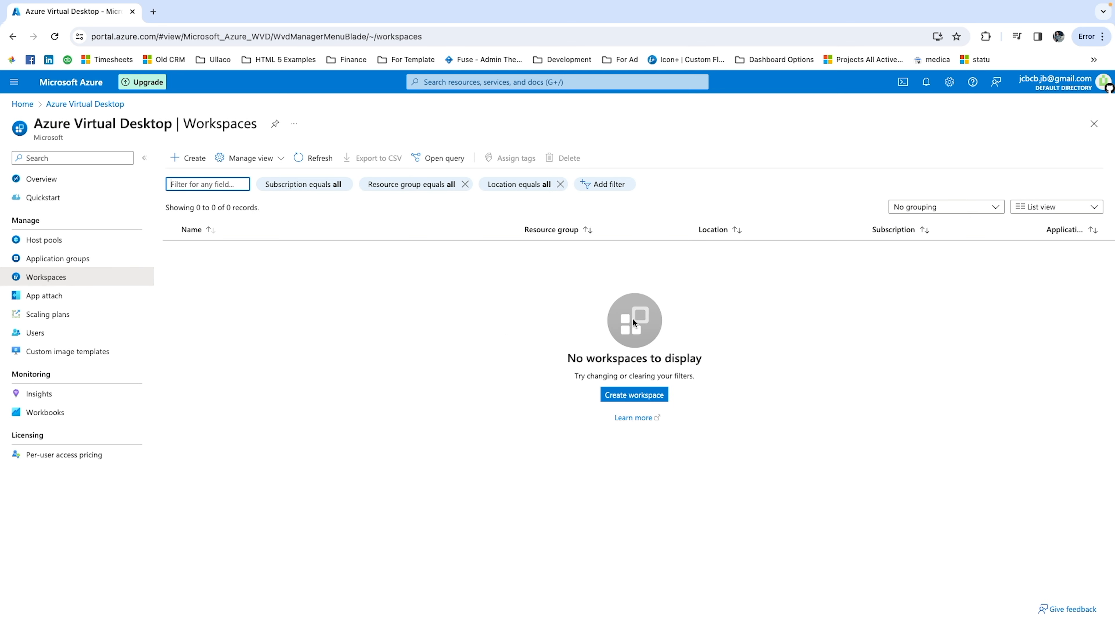
{"action": "left_click", "coordinate": [618, 397]}
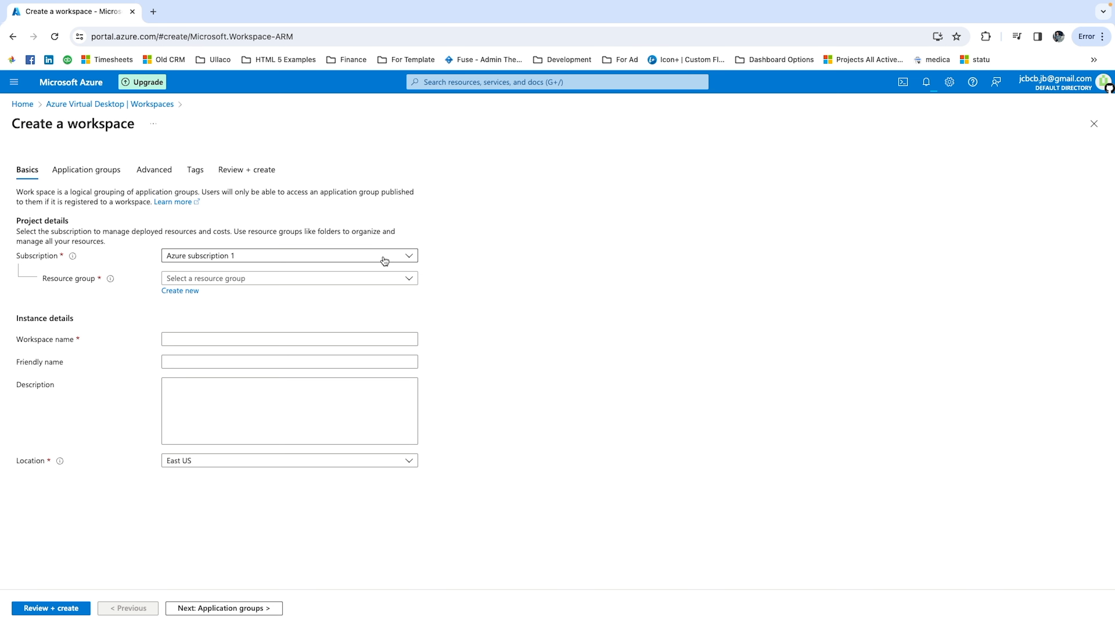
{"action": "left_click", "coordinate": [259, 279]}
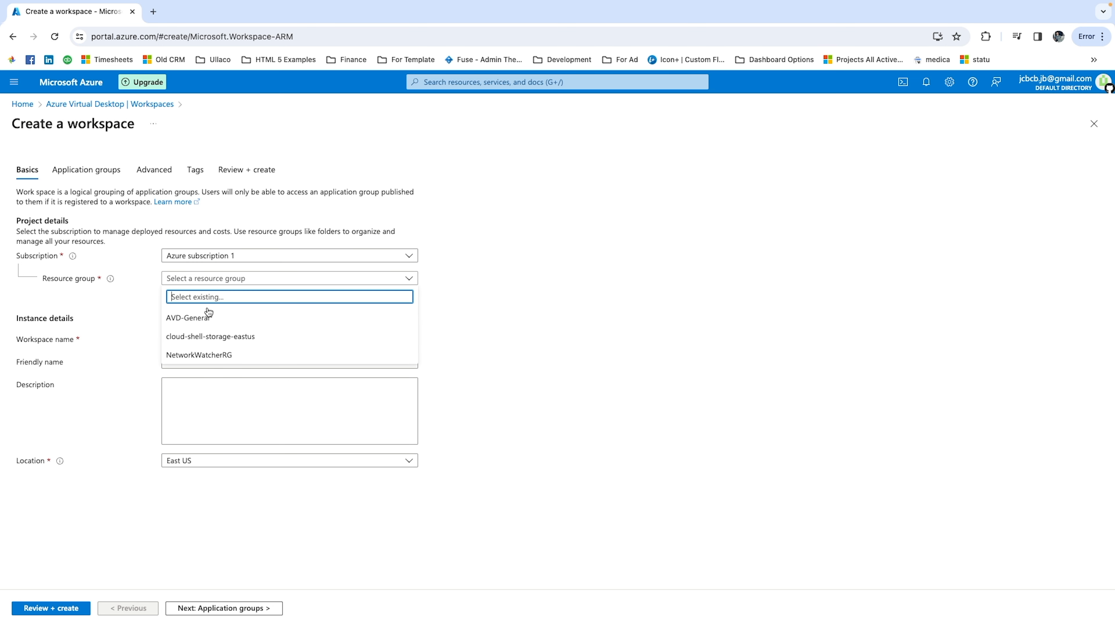
{"action": "left_click", "coordinate": [185, 321]}
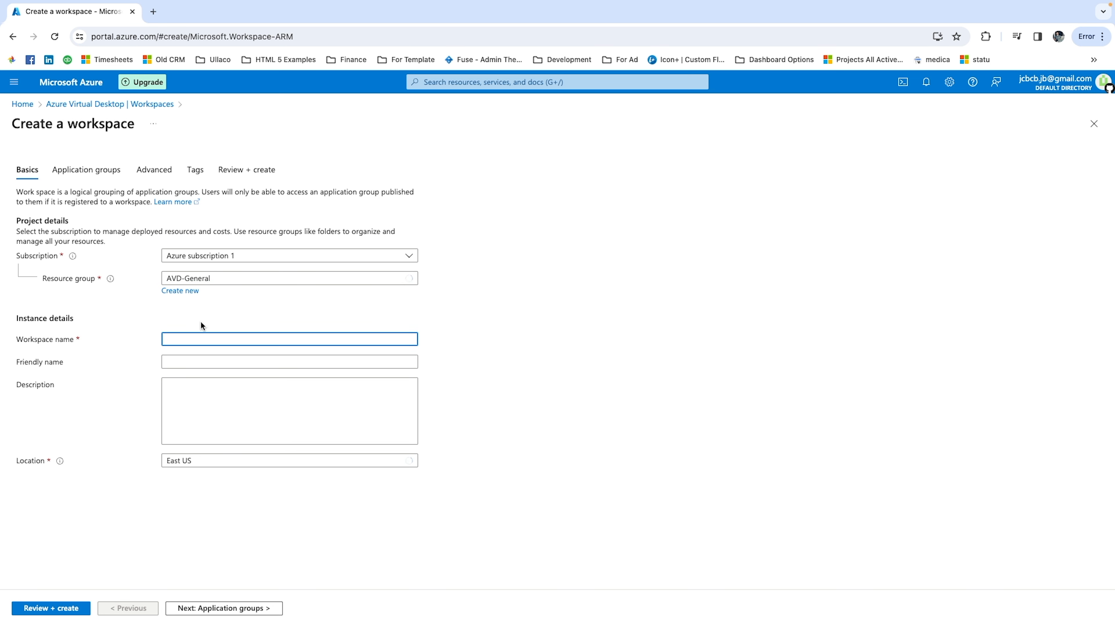
{"action": "type", "text": "Avd-Dev-General"}
{"action": "key", "text": "Tab"}
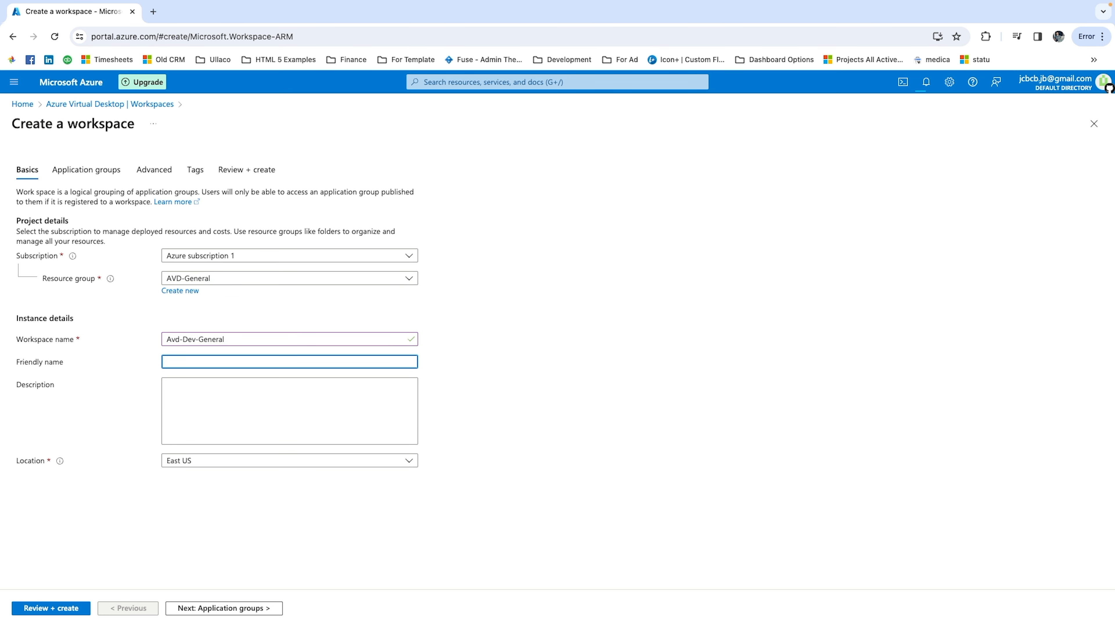
{"action": "type", "text": "Development General"}
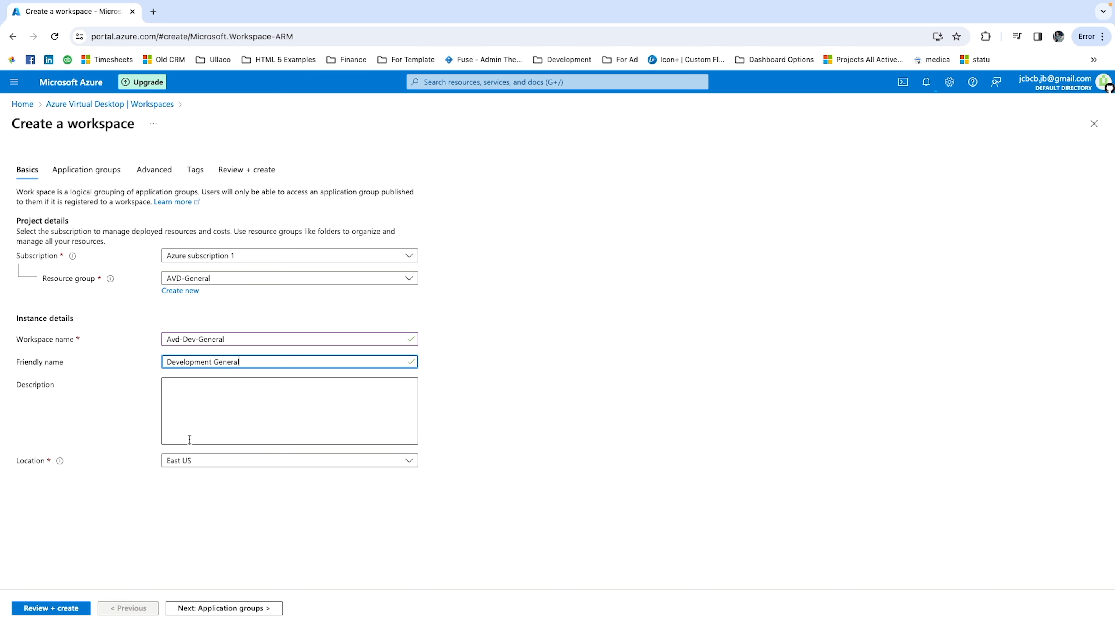
Set the workspace's location to West US 2, then review and create it.
{"action": "left_click", "coordinate": [189, 461]}
{"action": "scroll", "coordinate": [236, 407], "scroll_direction": "down", "scroll_amount": 1}
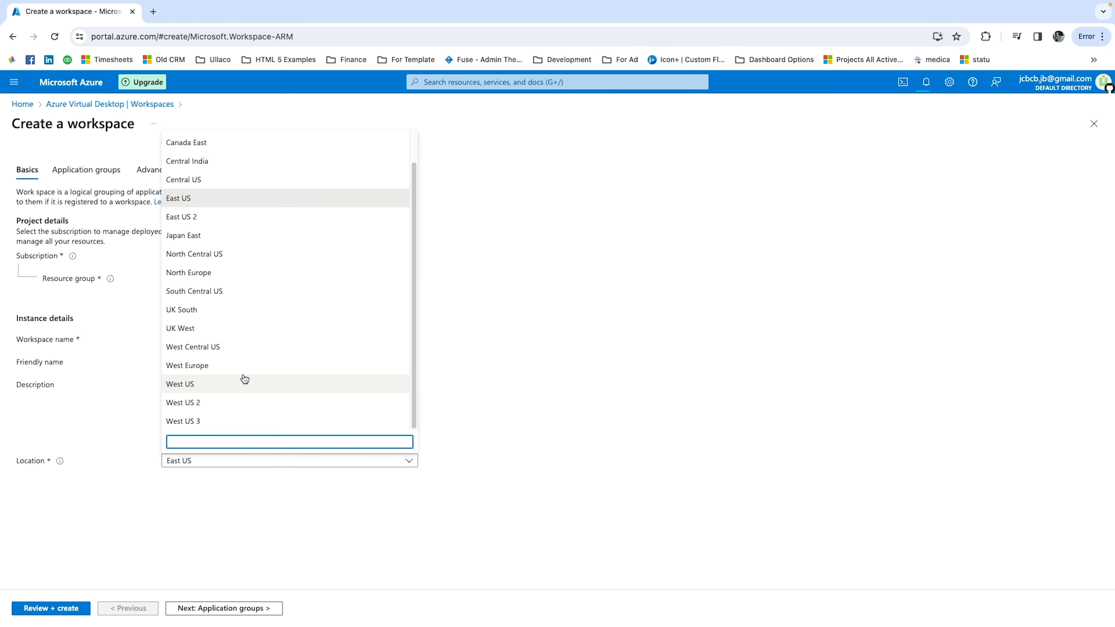
{"action": "left_click", "coordinate": [208, 406]}
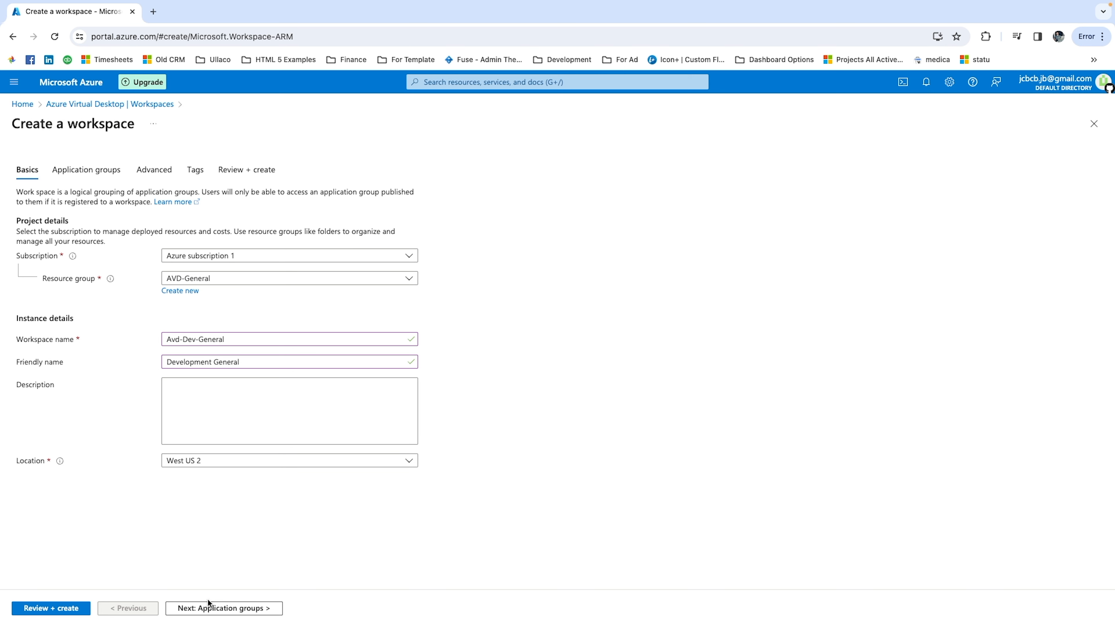
{"action": "left_click", "coordinate": [46, 608]}
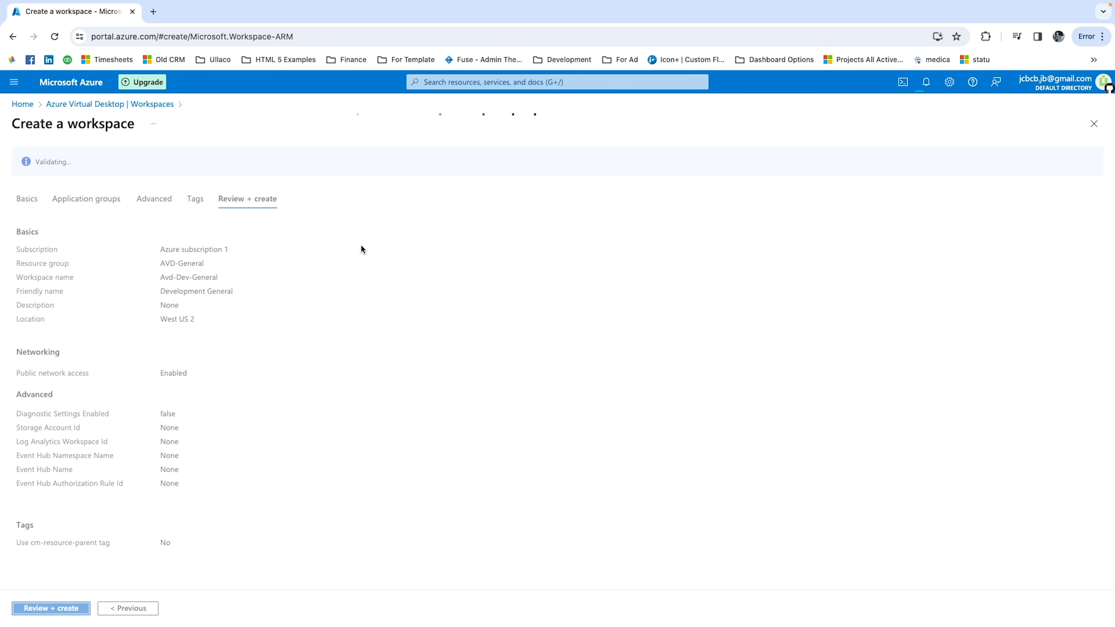
{"action": "left_click", "coordinate": [35, 608]}
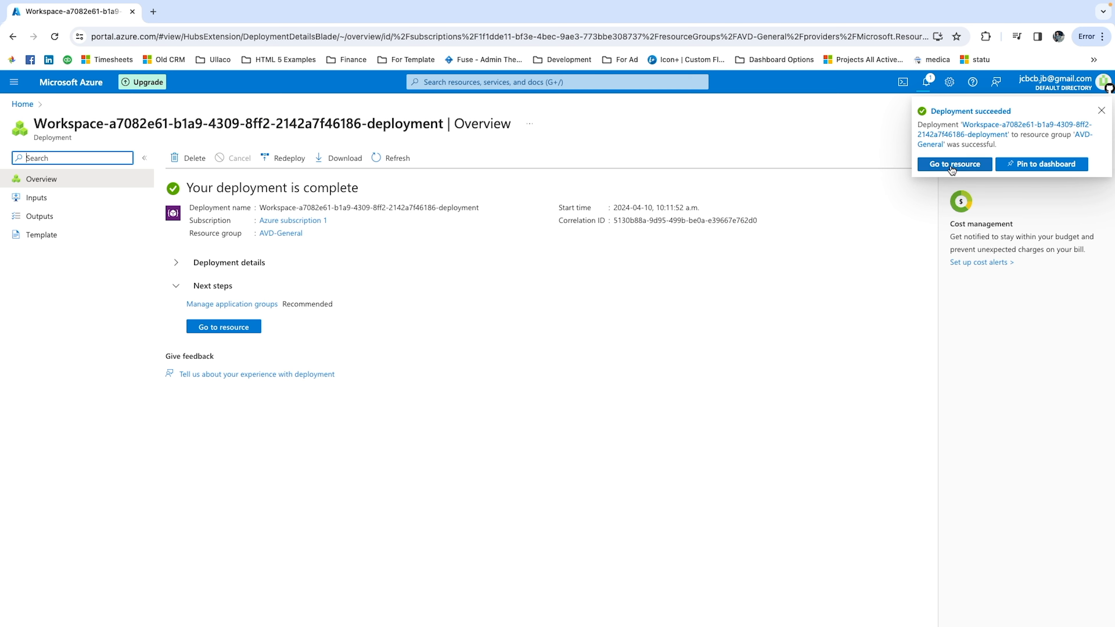
Open the AVD-General resource group and check the deployment notifications.
{"action": "left_click", "coordinate": [17, 106]}
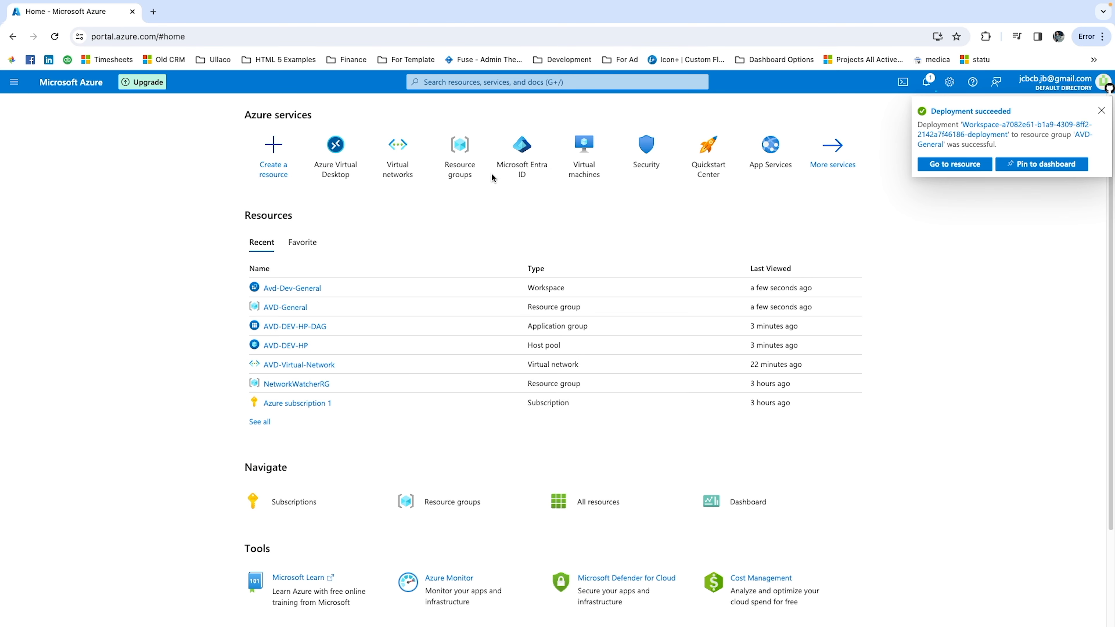
{"action": "left_click", "coordinate": [283, 309]}
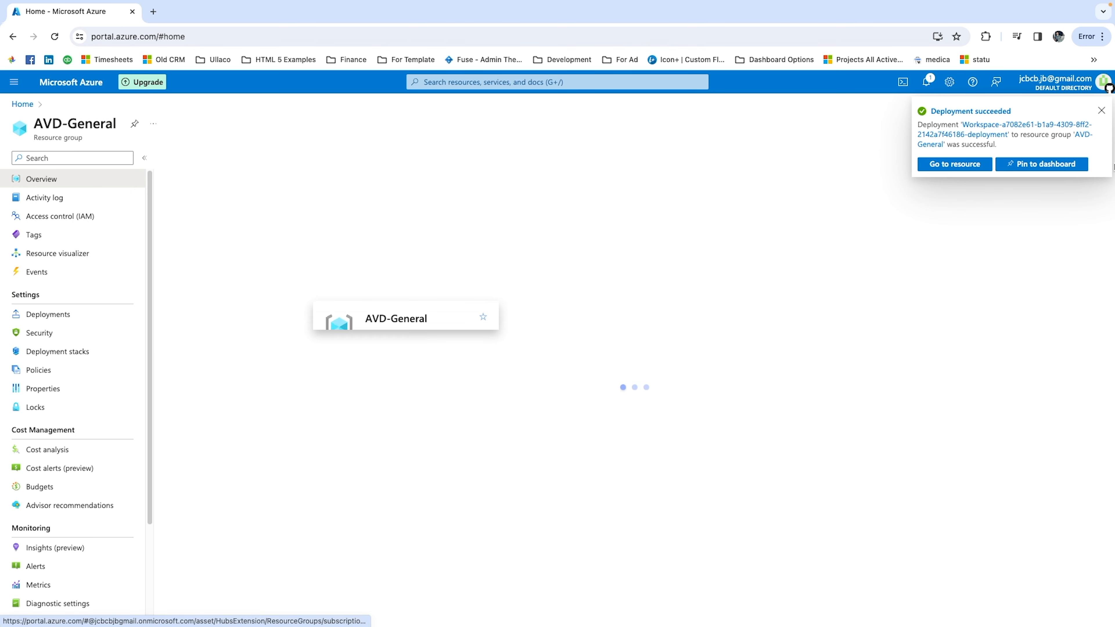
{"action": "left_click", "coordinate": [932, 88]}
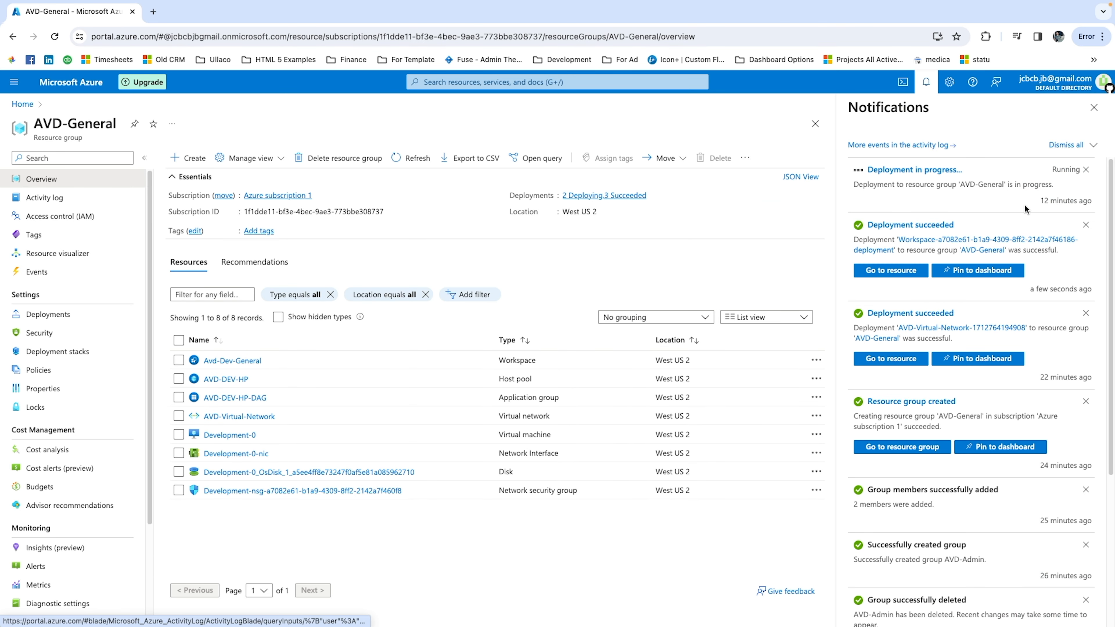
{"action": "left_click", "coordinate": [1093, 108]}
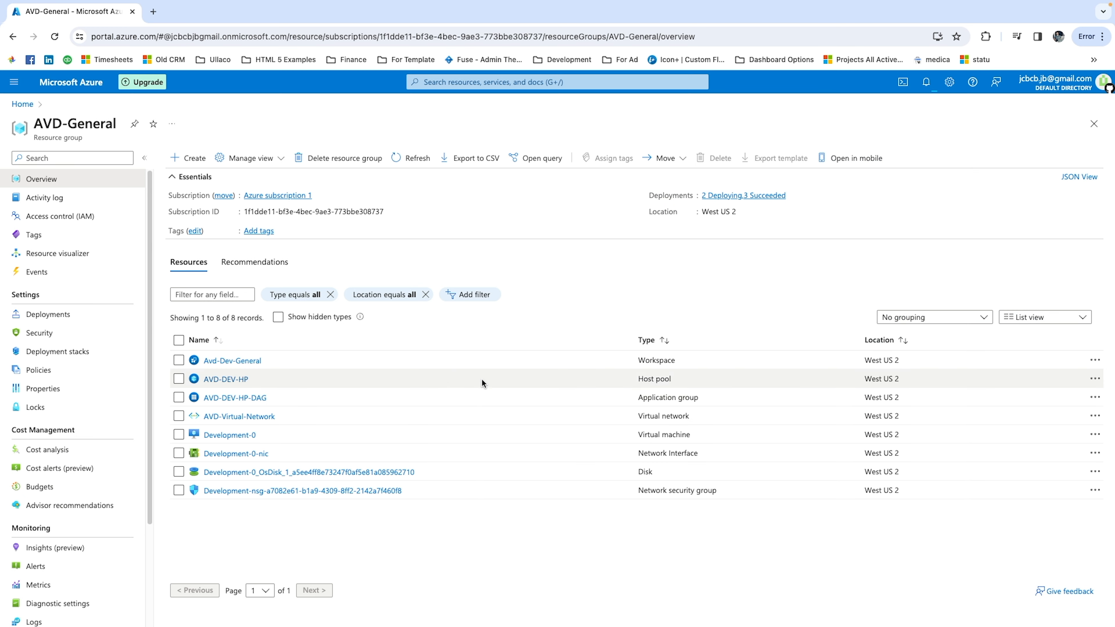
{"action": "left_click", "coordinate": [310, 319]}
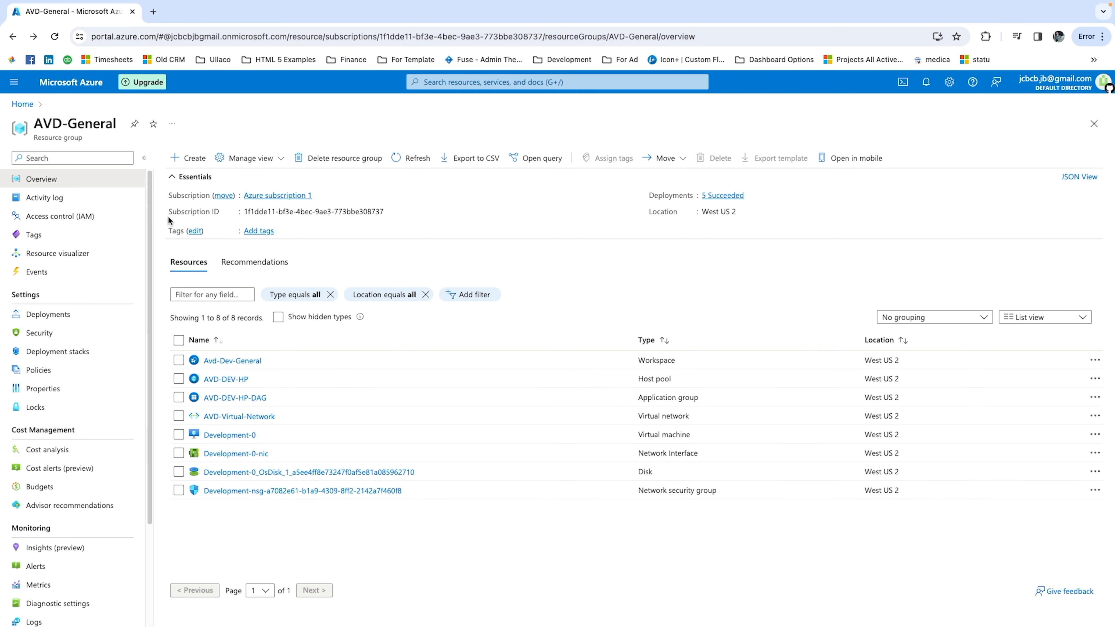
Assign the AVD-Admin and AVD-Users groups to the AVD-DEV-HP-DAG application group.
{"action": "left_click", "coordinate": [241, 397]}
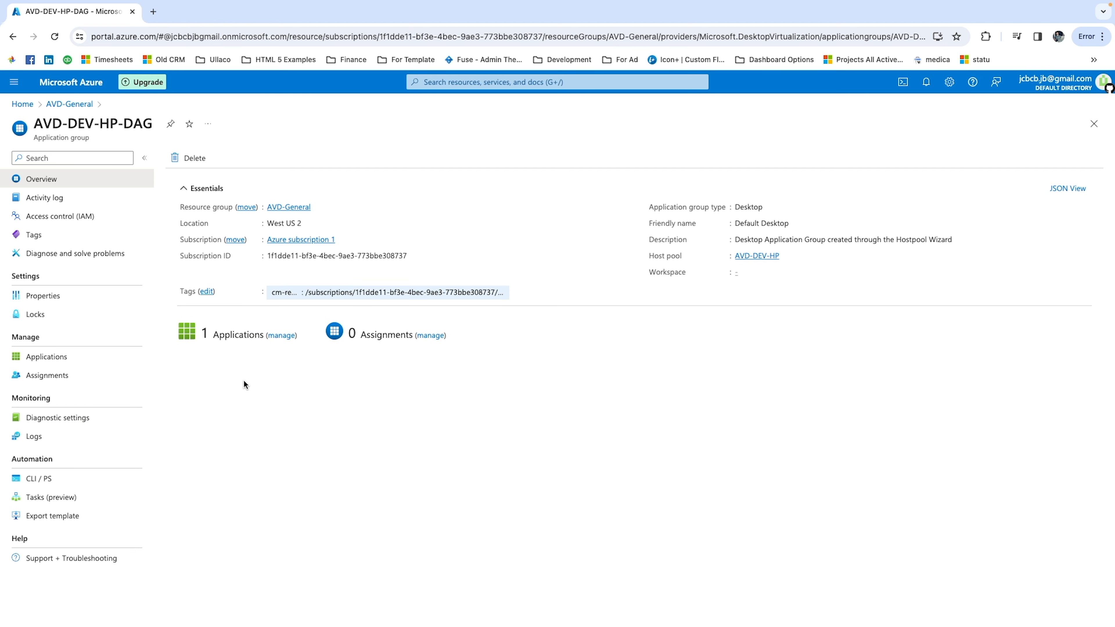
{"action": "left_click", "coordinate": [72, 375]}
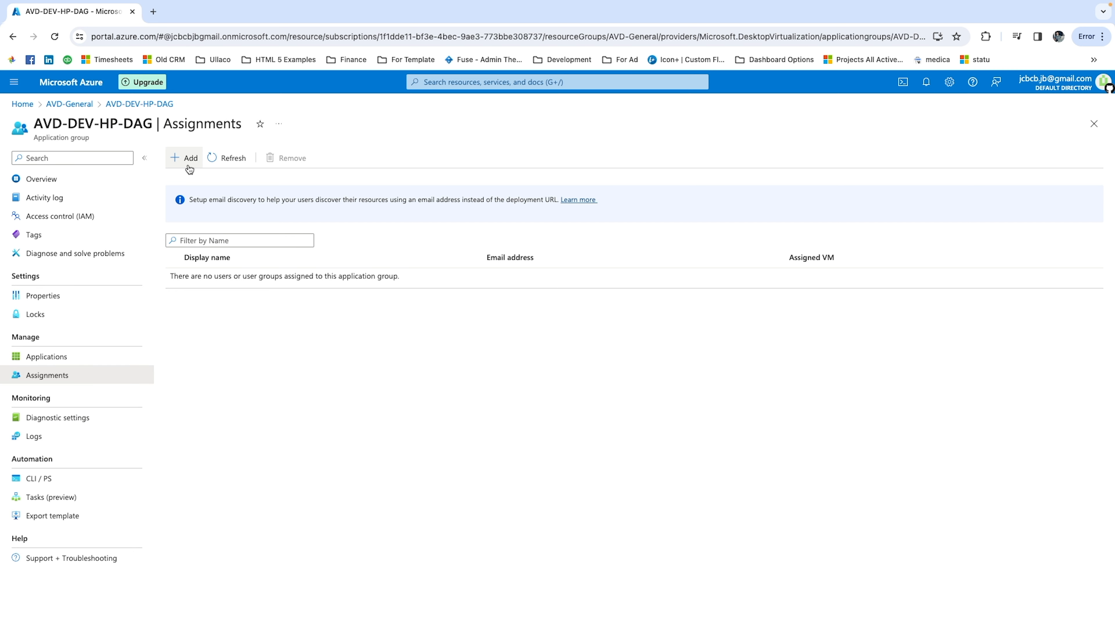
{"action": "left_click", "coordinate": [182, 159]}
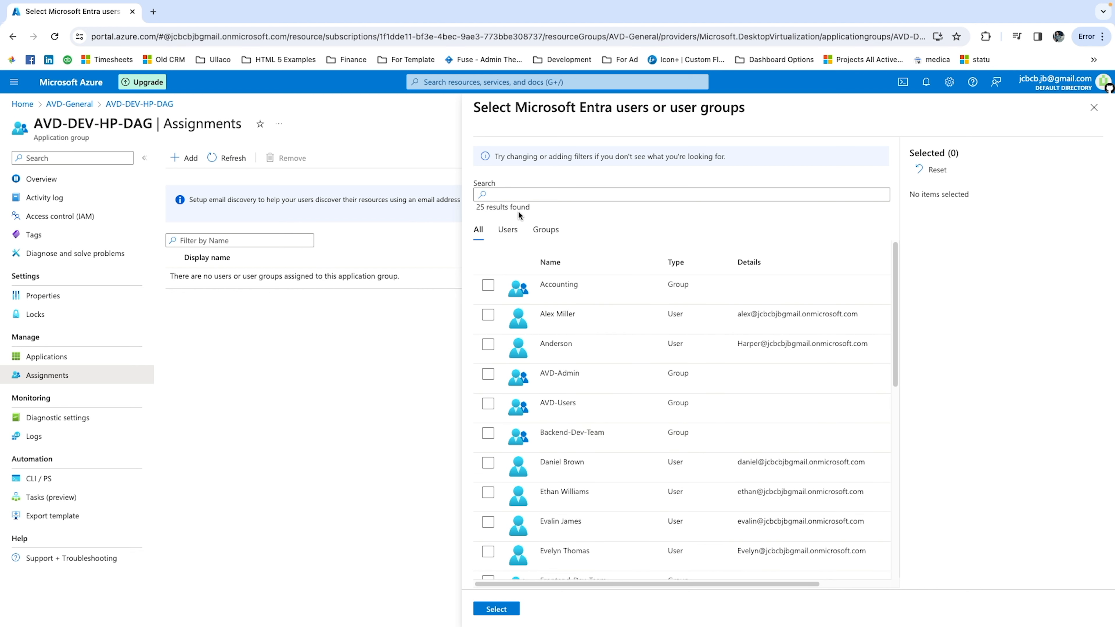
{"action": "left_click", "coordinate": [540, 236]}
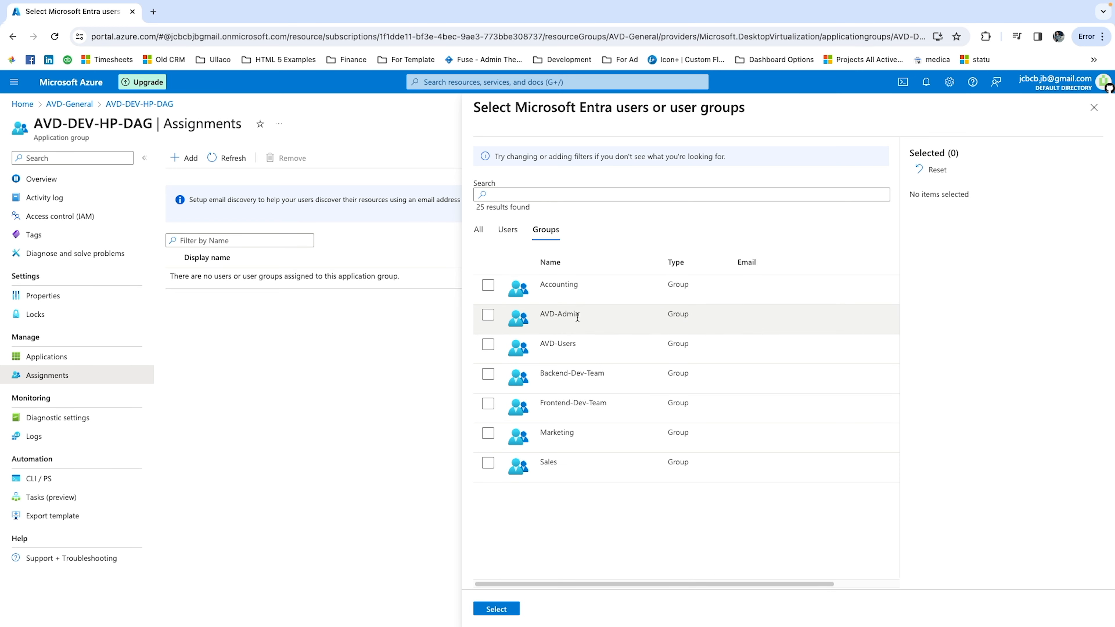
{"action": "left_click", "coordinate": [487, 315]}
{"action": "left_click", "coordinate": [488, 344]}
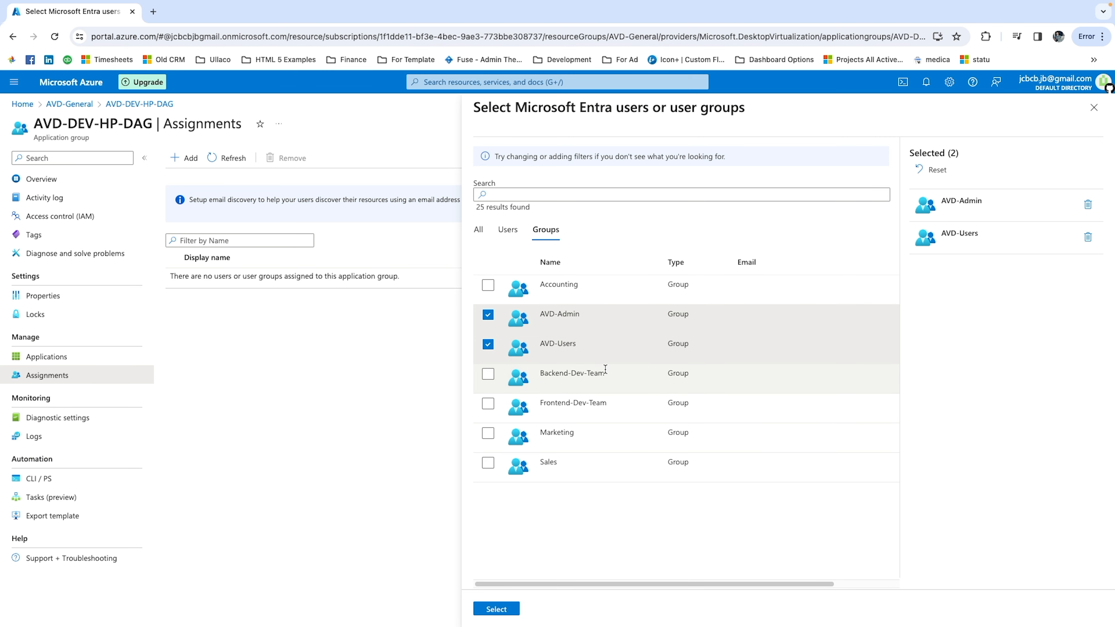
{"action": "left_click", "coordinate": [480, 610]}
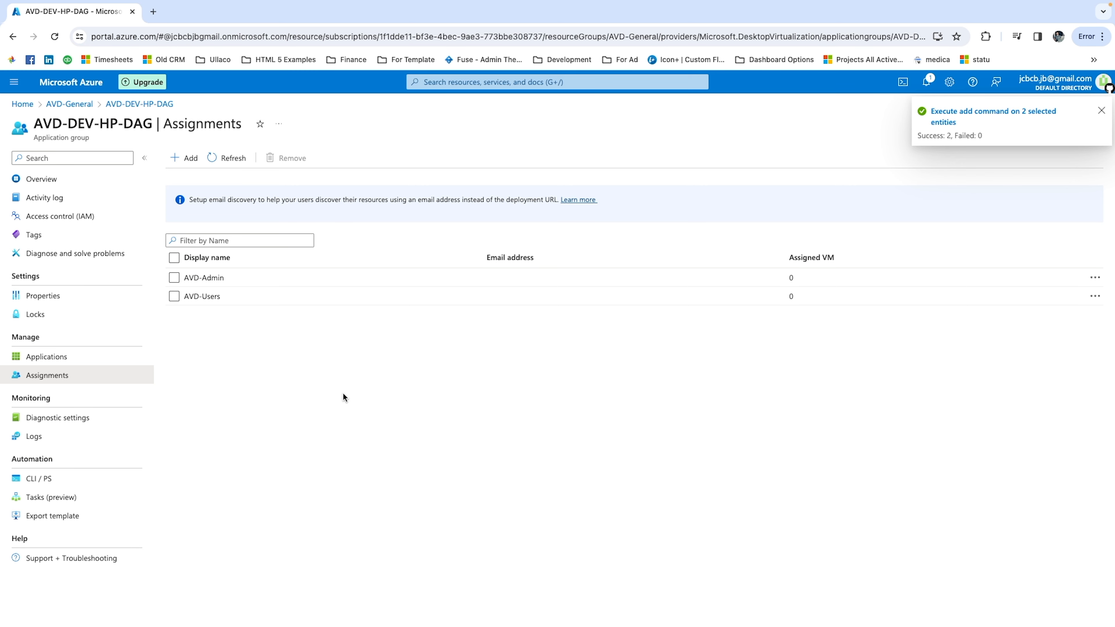
Add the AVD-DEV-HP-DAG application group to the Avd-Dev-General workspace in the AVD-General resource group.
{"action": "left_click", "coordinate": [72, 105]}
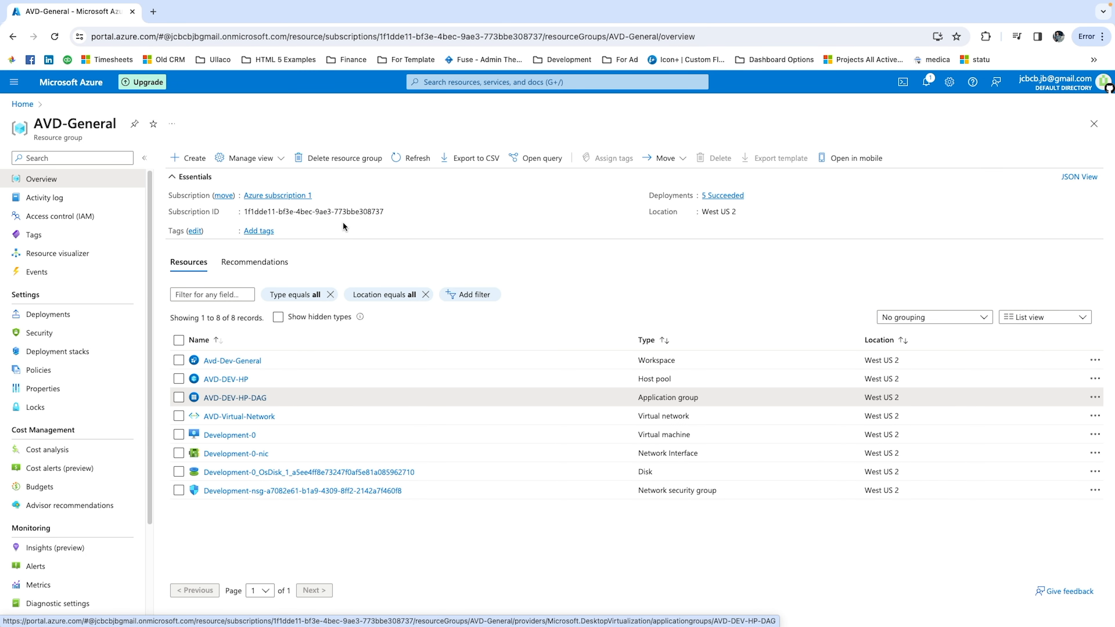
{"action": "left_click", "coordinate": [234, 361]}
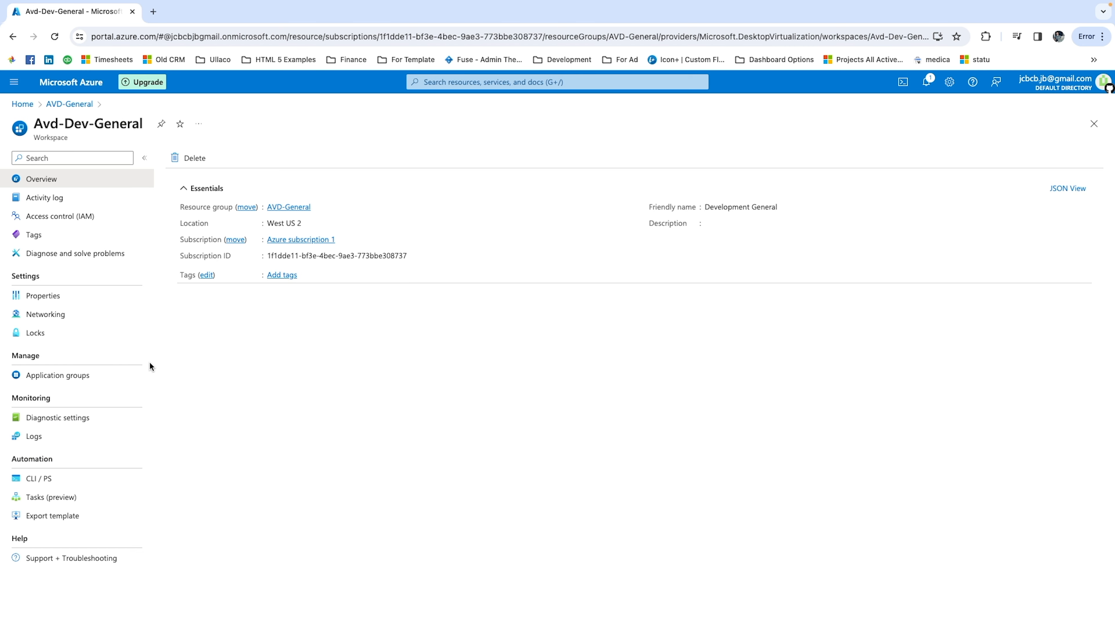
{"action": "left_click", "coordinate": [113, 373]}
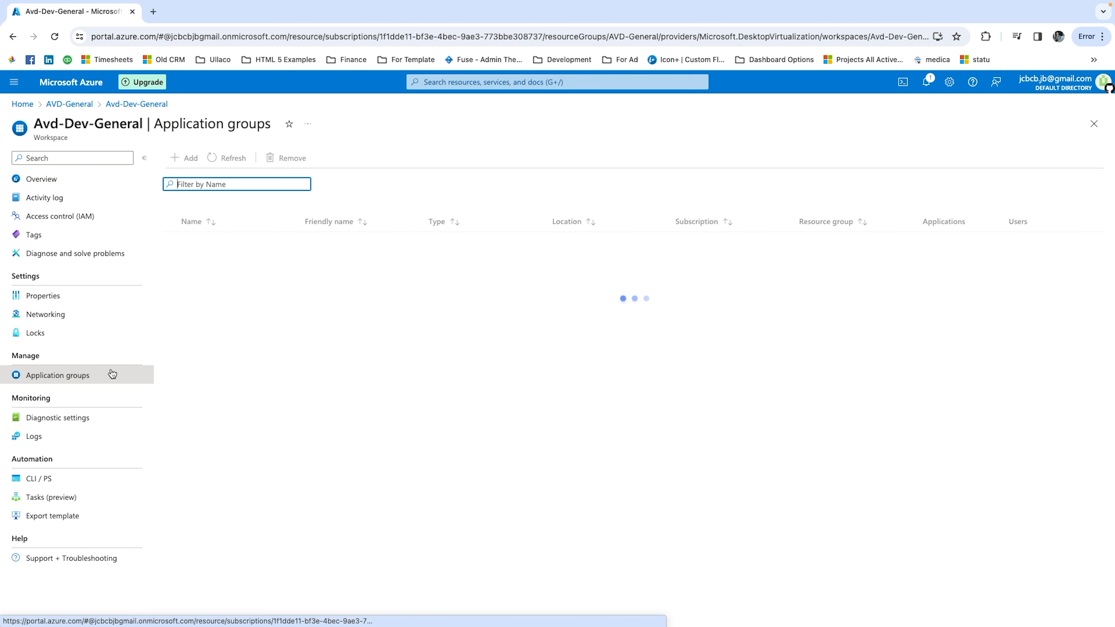
{"action": "left_click", "coordinate": [175, 157]}
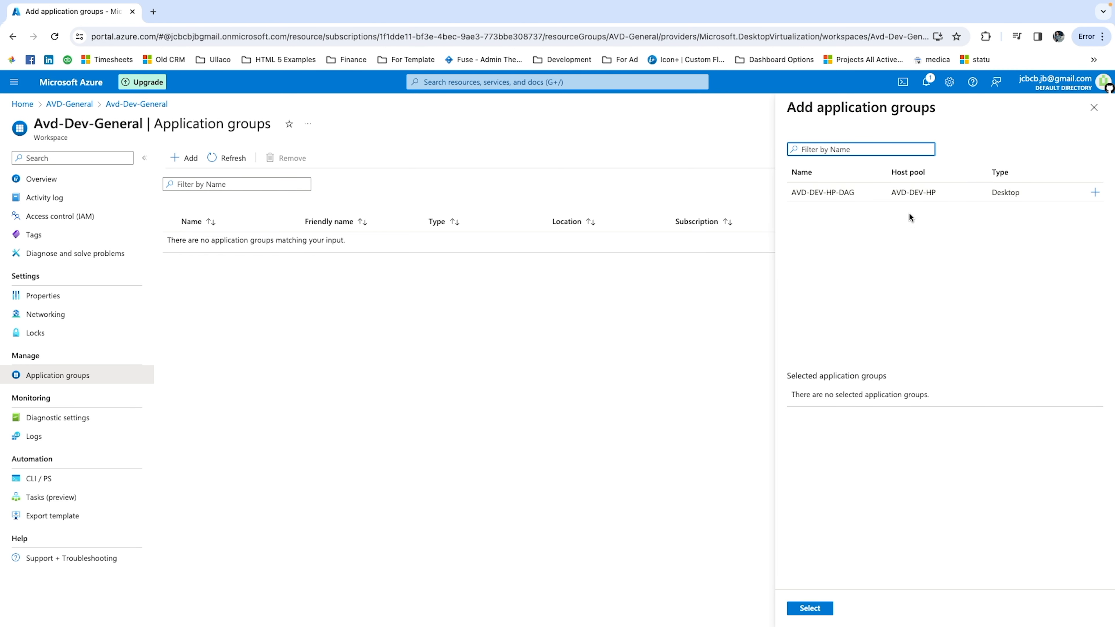
{"action": "left_click", "coordinate": [1095, 192]}
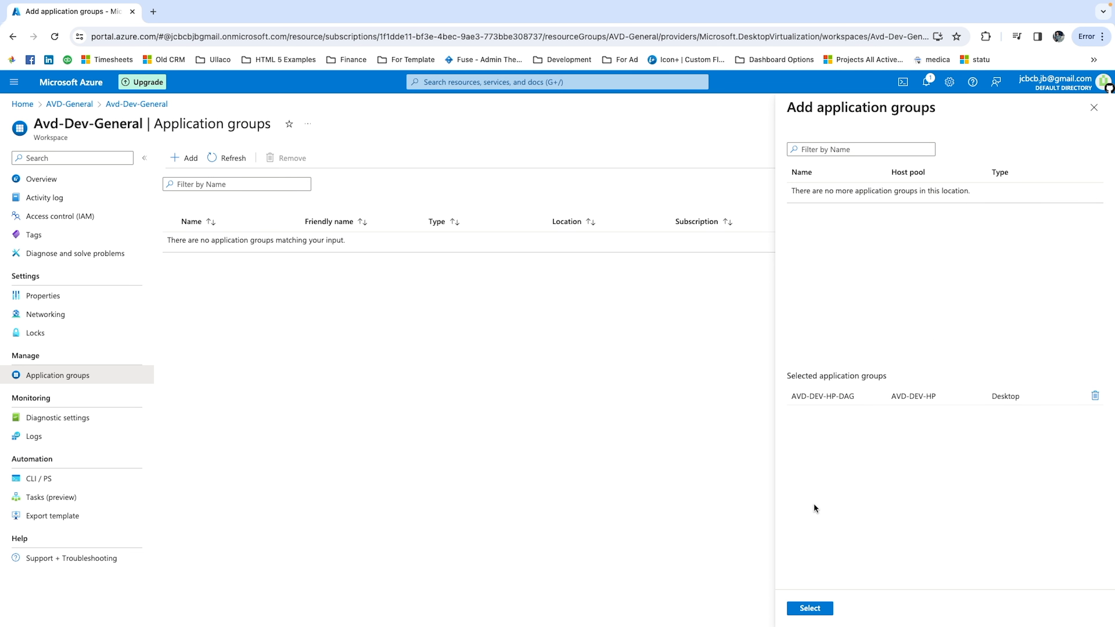
{"action": "left_click", "coordinate": [809, 608]}
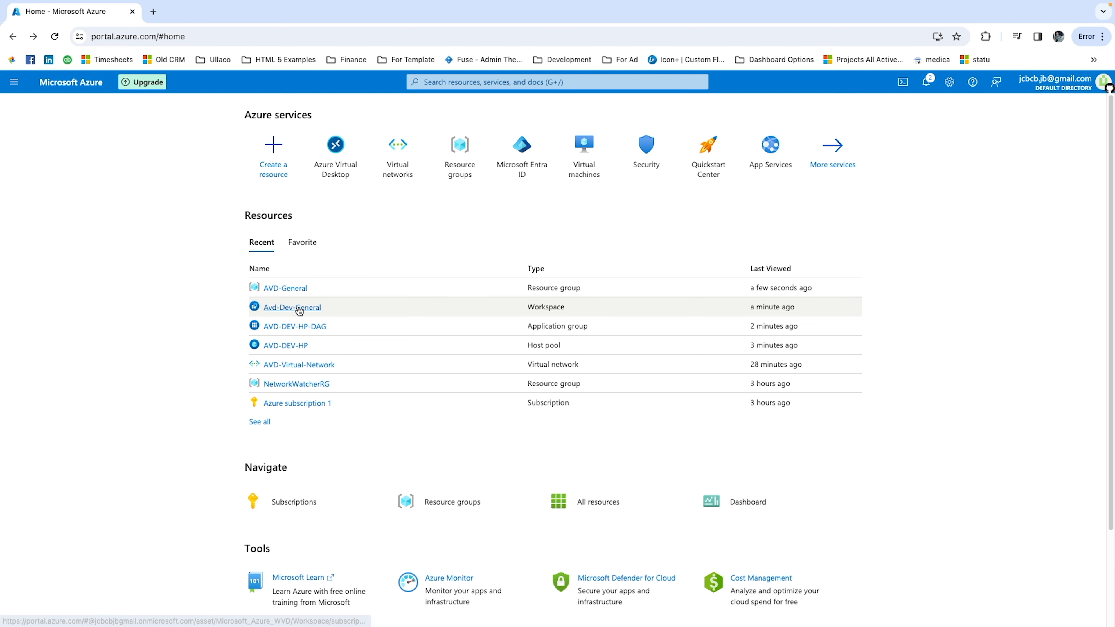
Start a role assignment on the AVD-General resource group with the Virtual Machine User Login role.
{"action": "left_click", "coordinate": [293, 292]}
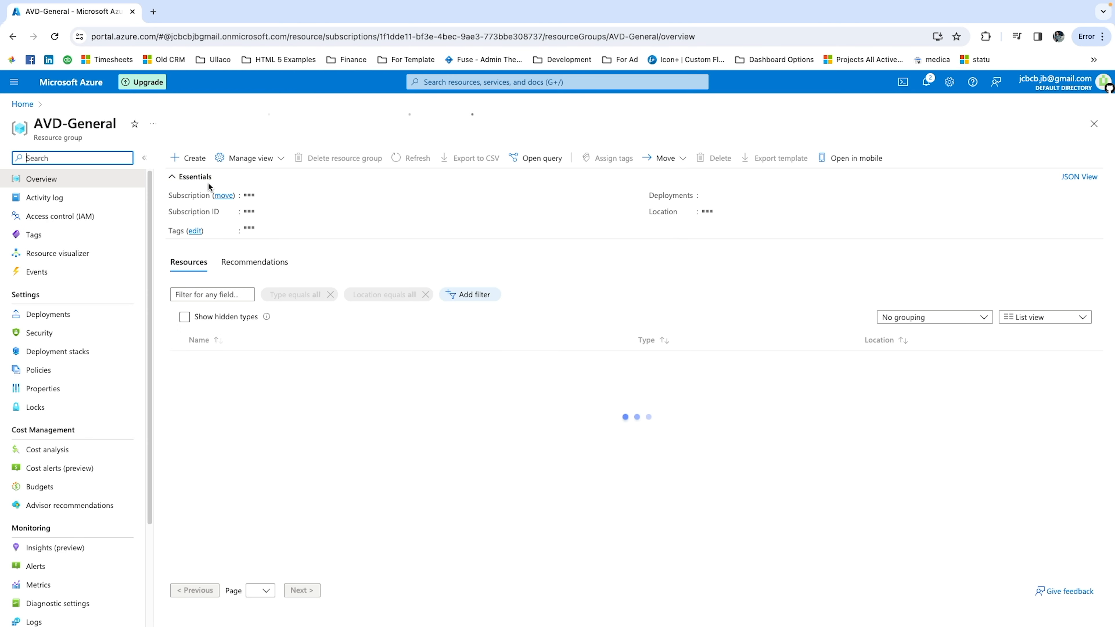
{"action": "left_click", "coordinate": [50, 222]}
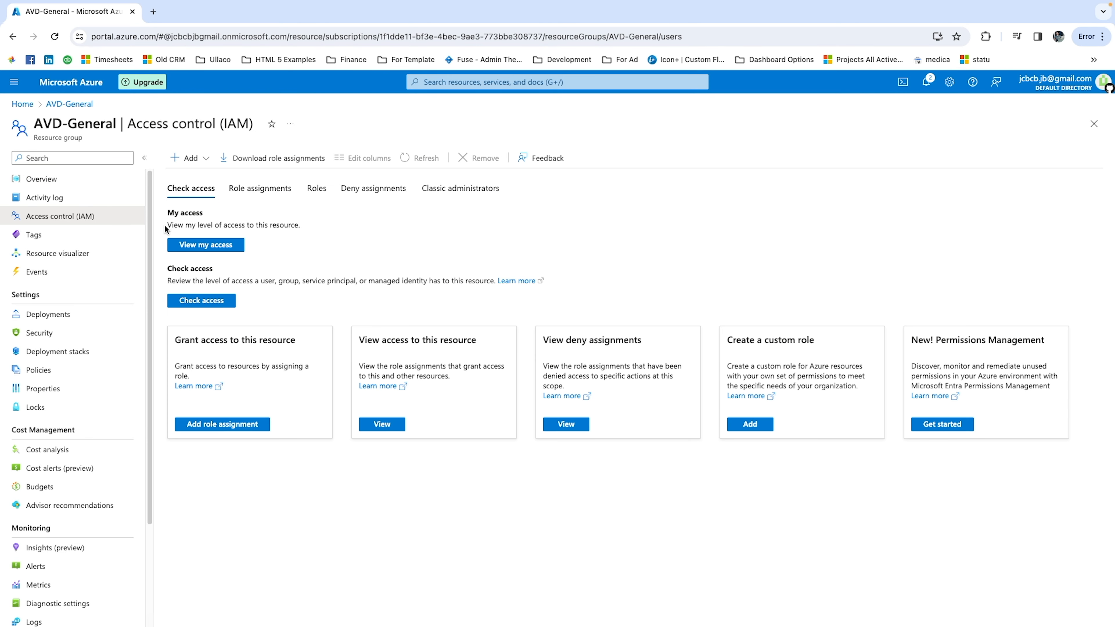
{"action": "left_click", "coordinate": [193, 162]}
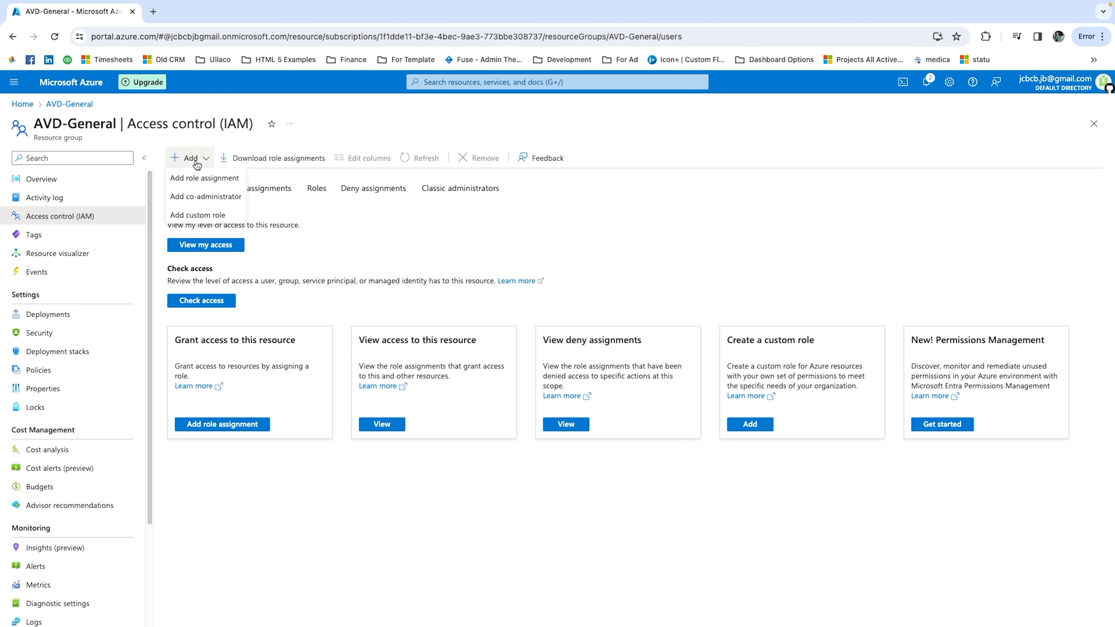
{"action": "left_click", "coordinate": [195, 179]}
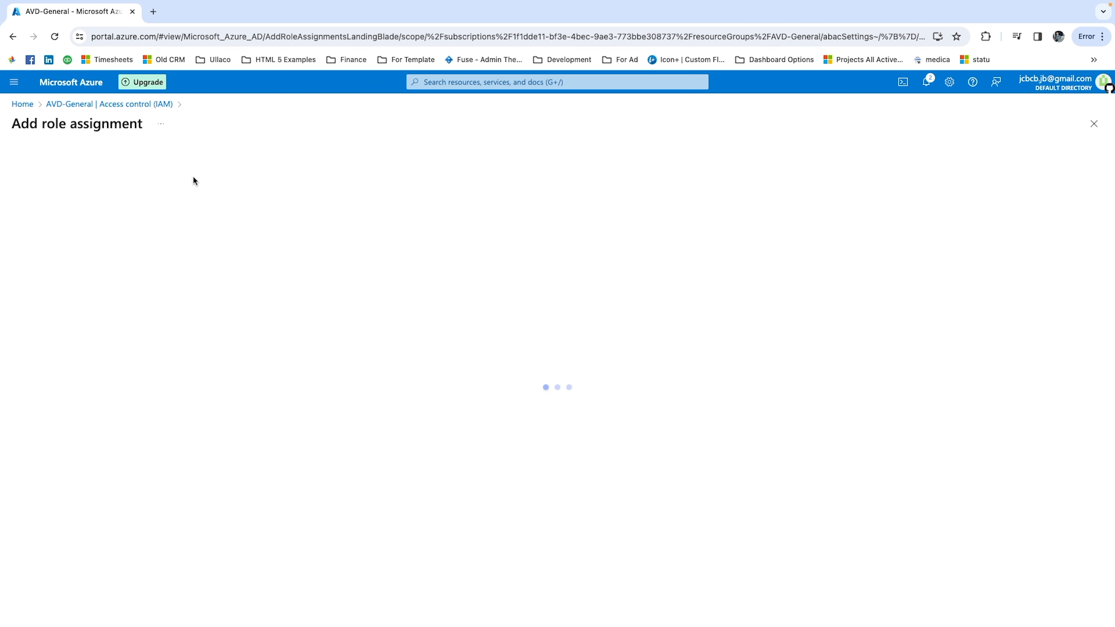
{"action": "left_click", "coordinate": [63, 268]}
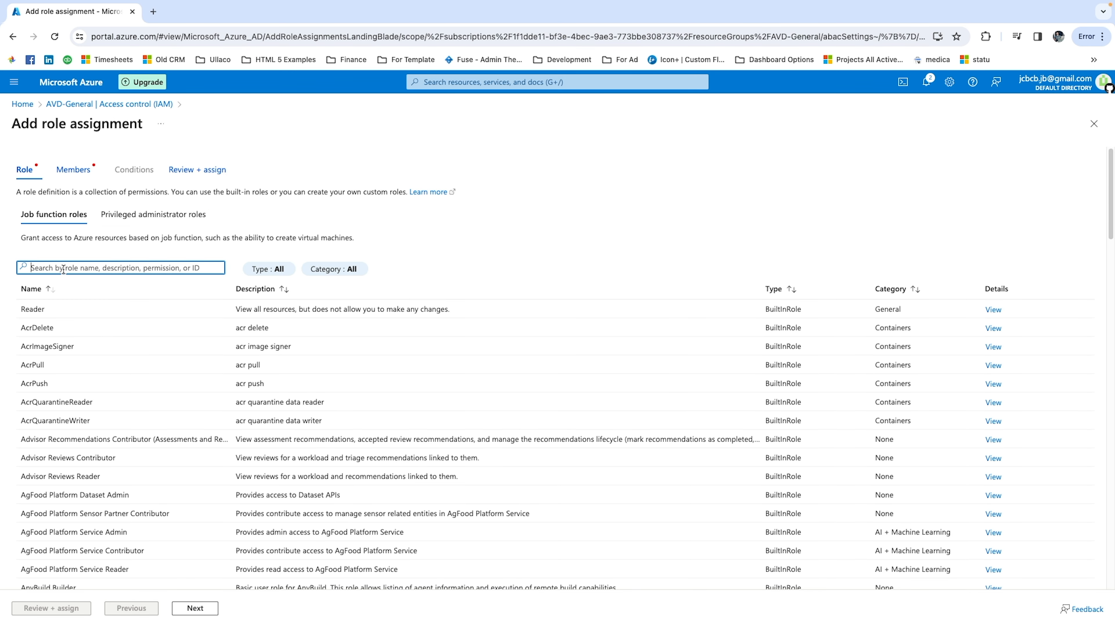
{"action": "type", "text": "v"}
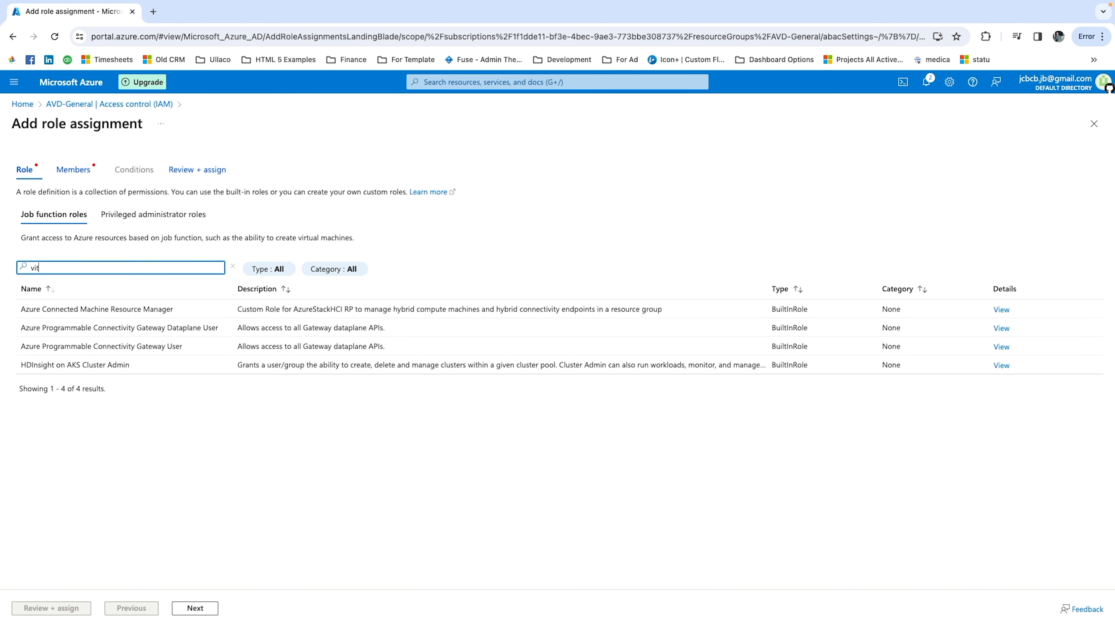
{"action": "type", "text": "irtual machine"}
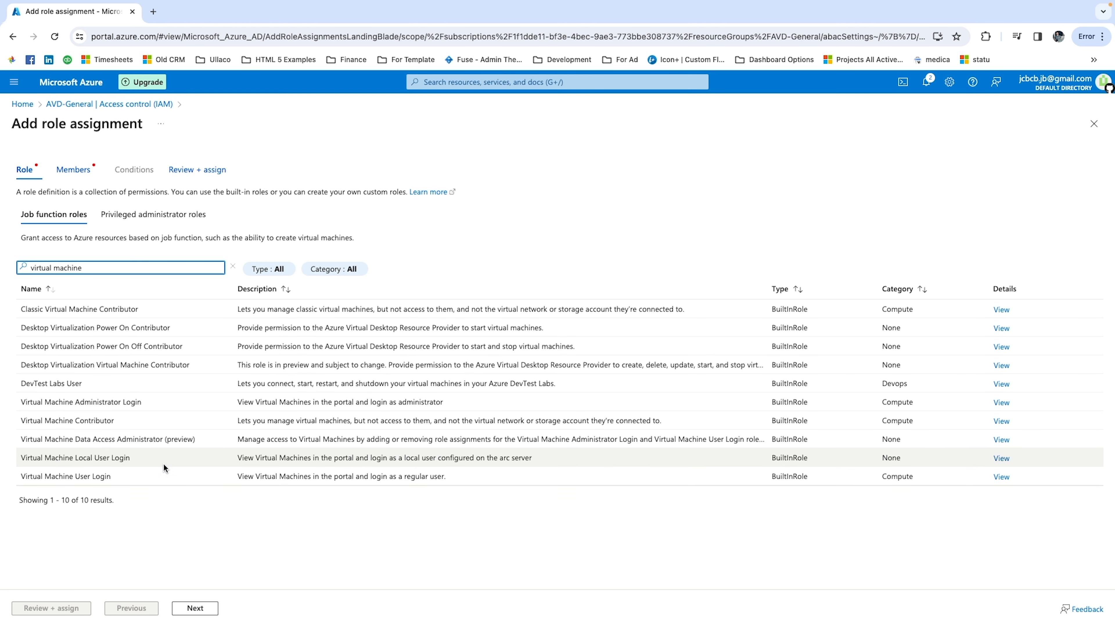
{"action": "left_click", "coordinate": [238, 476]}
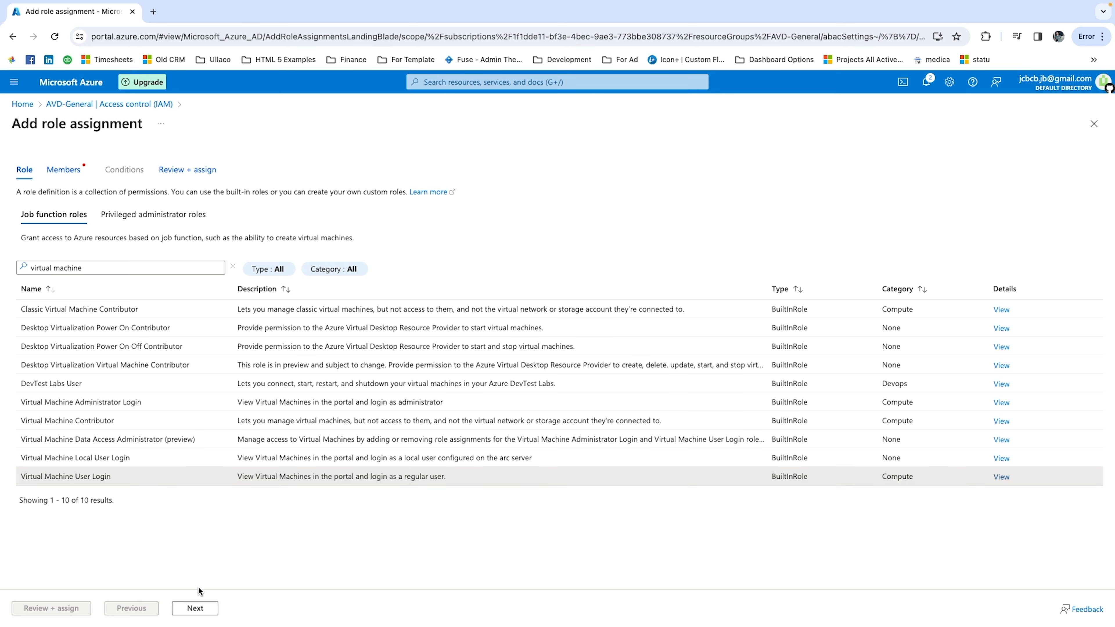
{"action": "left_click", "coordinate": [192, 611]}
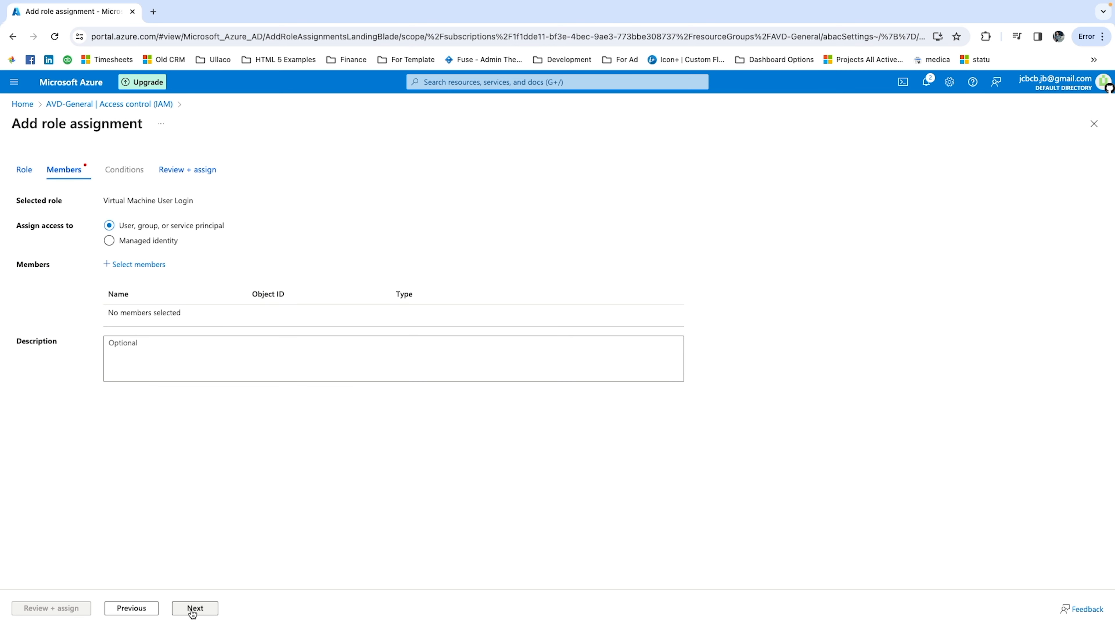
Add the AVD-Users group as the member of the Virtual Machine User Login assignment, then review and assign it.
{"action": "left_click", "coordinate": [144, 269]}
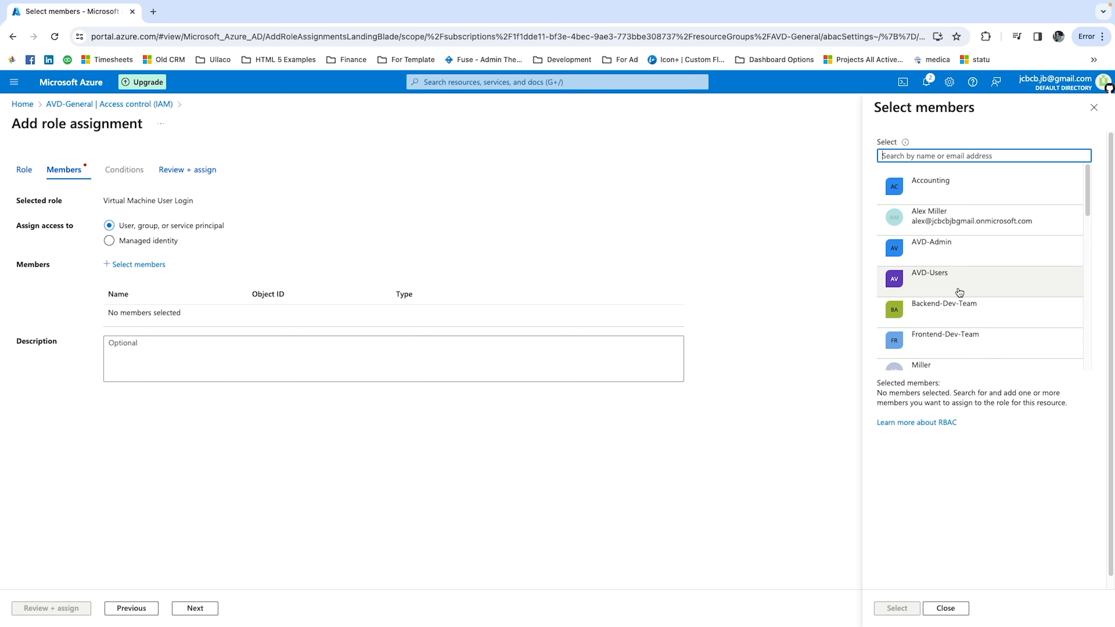
{"action": "left_click", "coordinate": [949, 284]}
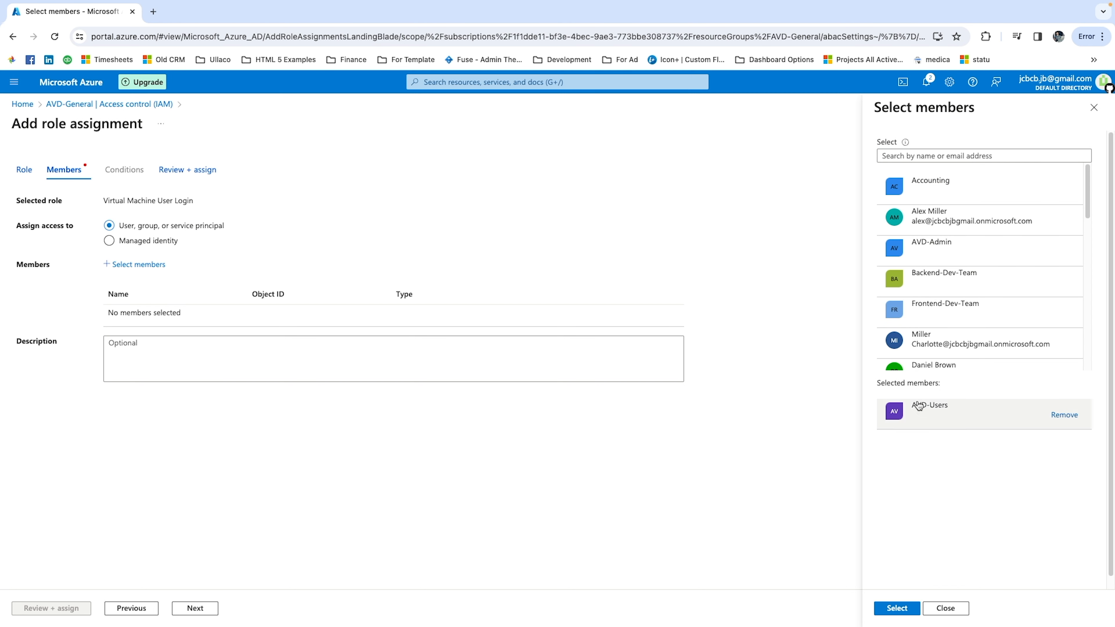
{"action": "left_click", "coordinate": [894, 614]}
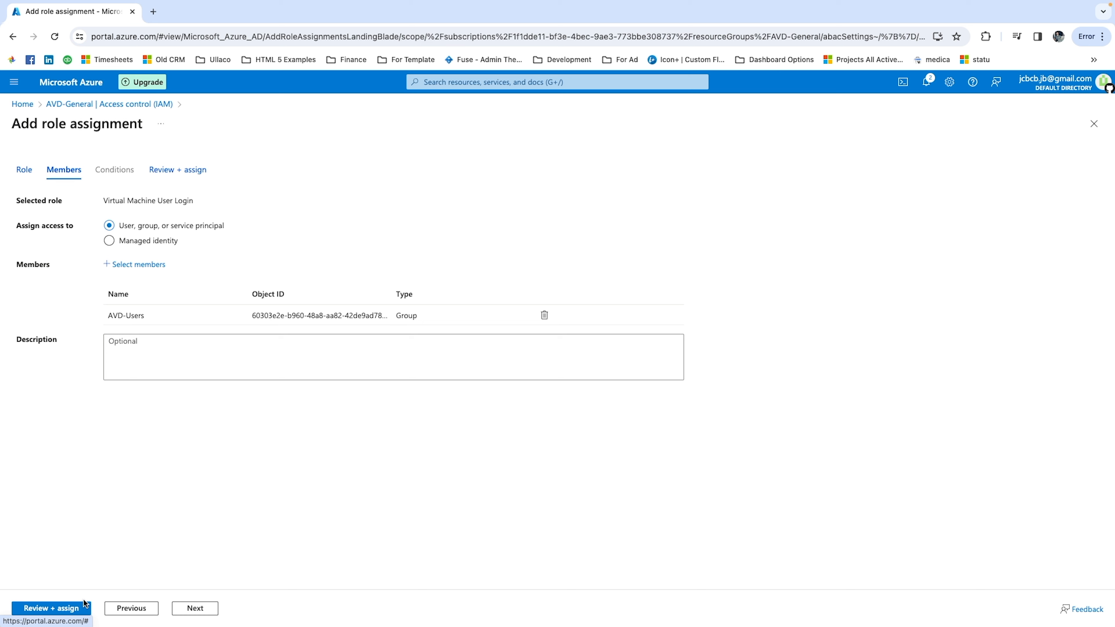
{"action": "left_click", "coordinate": [210, 607]}
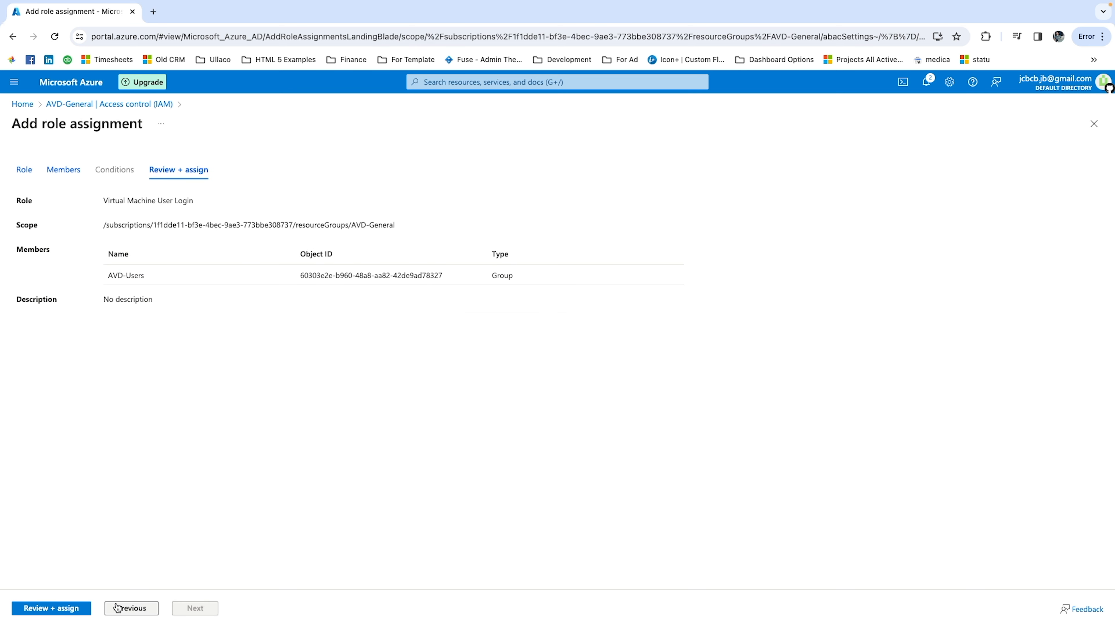
{"action": "left_click", "coordinate": [68, 609]}
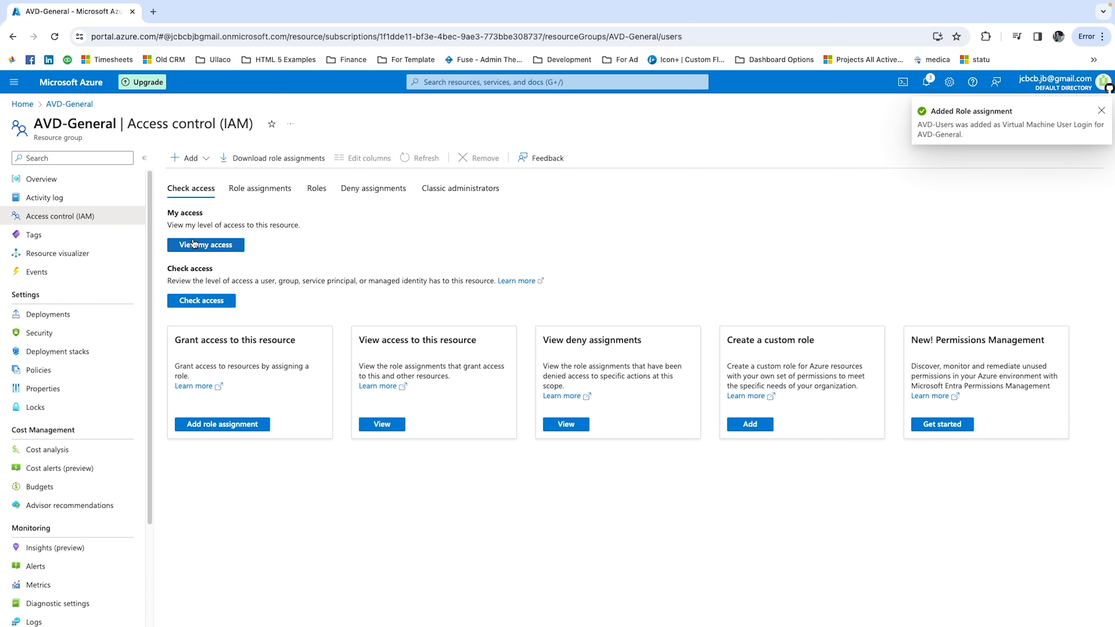
Start another role assignment on AVD-General with the Virtual Machine Administrator Login role.
{"action": "left_click", "coordinate": [187, 158]}
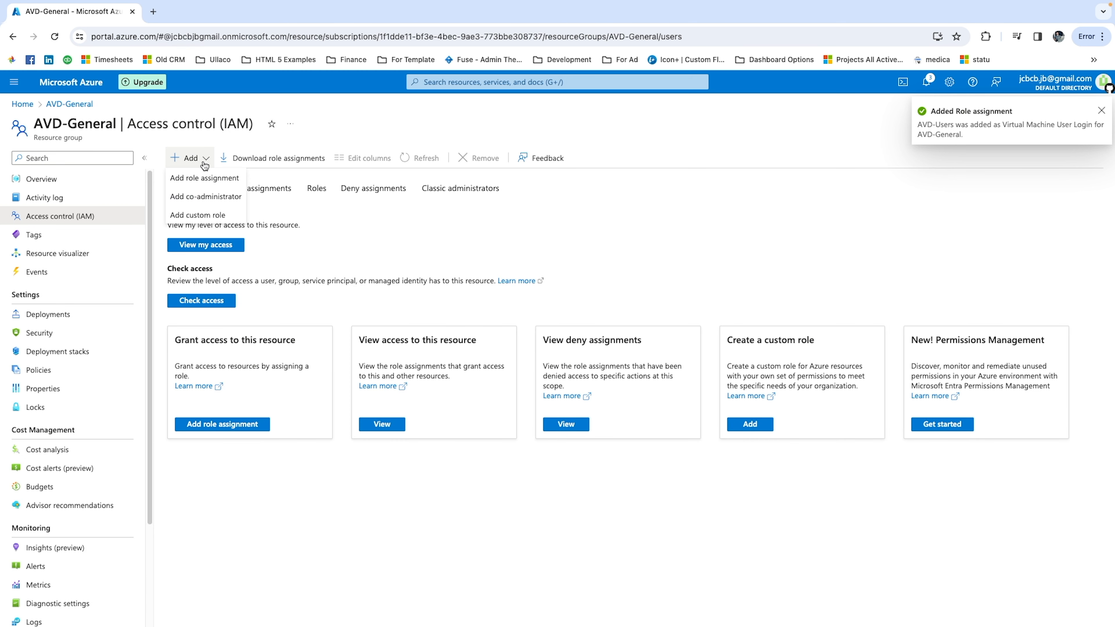
{"action": "left_click", "coordinate": [203, 184]}
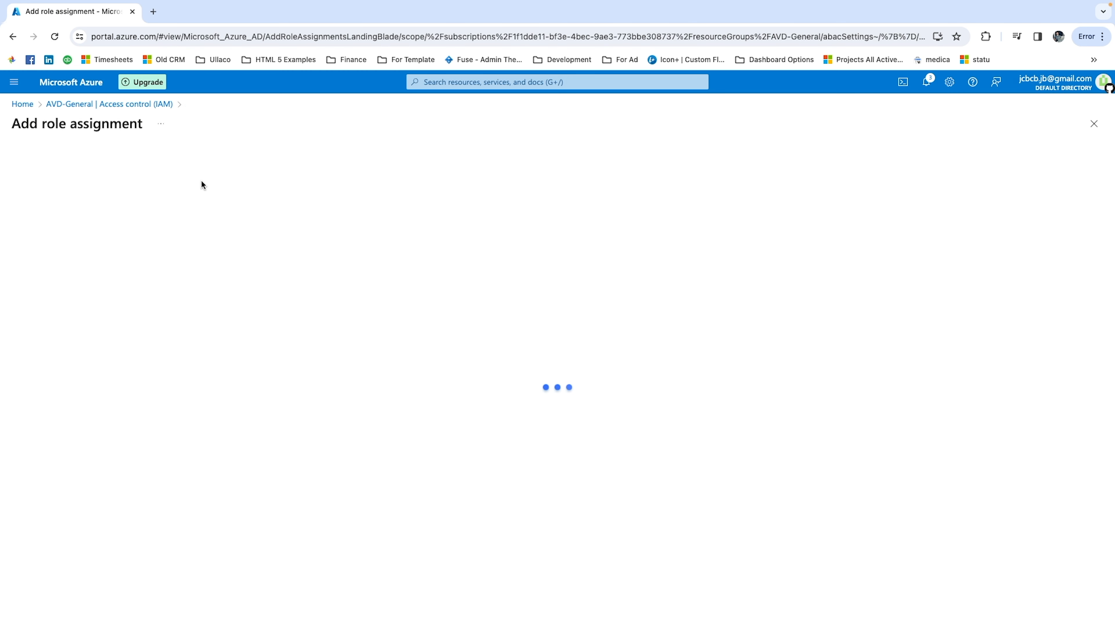
{"action": "left_click", "coordinate": [123, 266]}
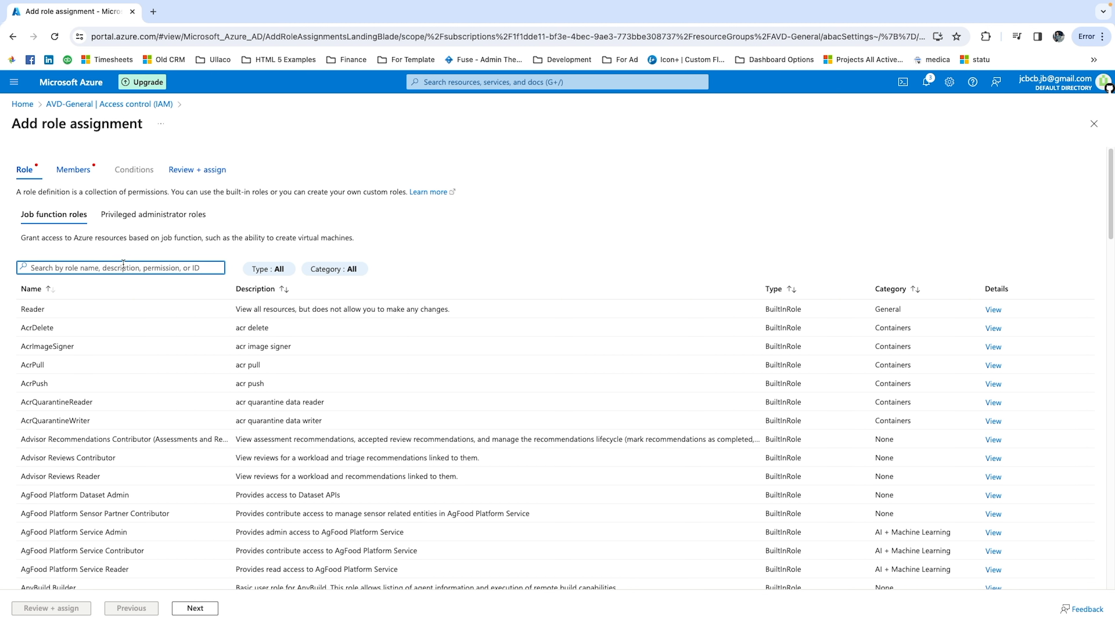
{"action": "type", "text": "viu"}
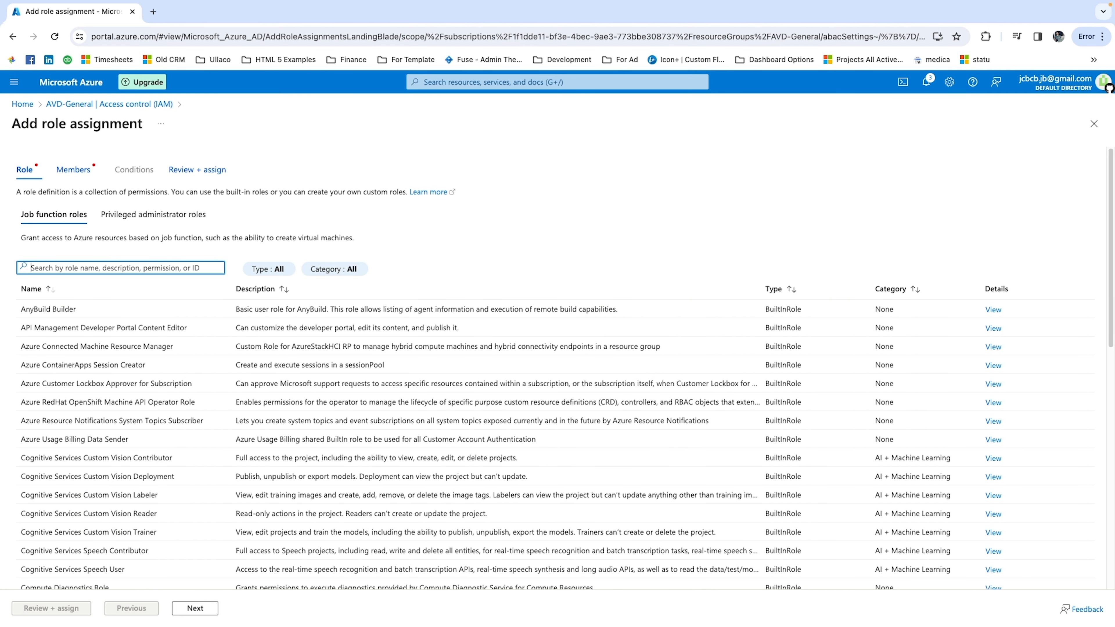
{"action": "type", "text": "ua"}
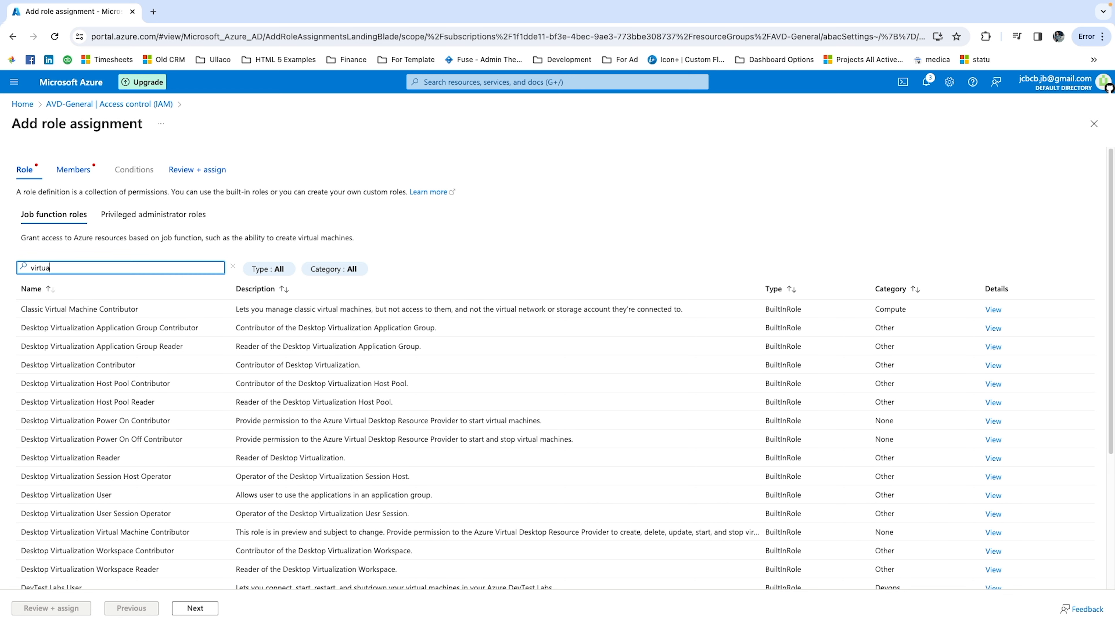
{"action": "type", "text": "l machine"}
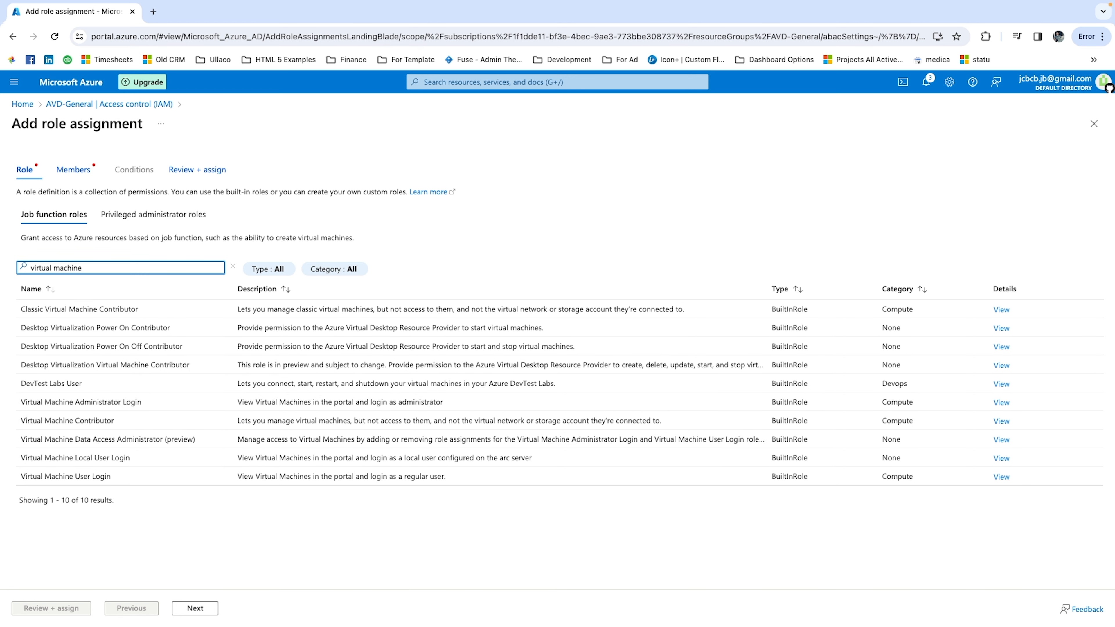
{"action": "left_click", "coordinate": [145, 407]}
{"action": "left_click", "coordinate": [193, 608]}
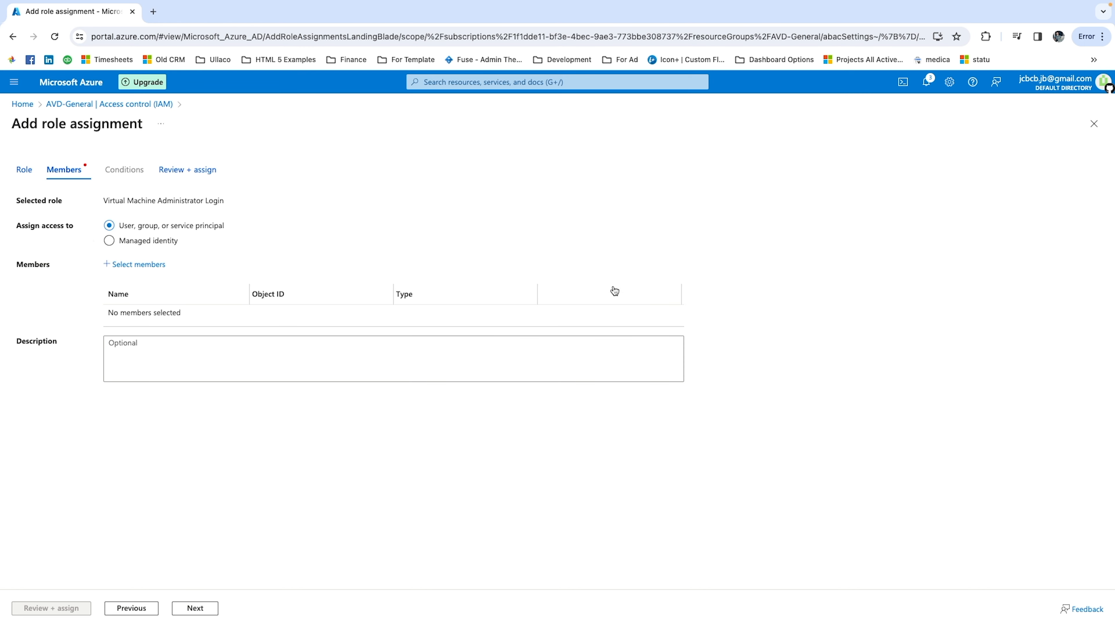
Add the AVD-Admin group as the member of the Virtual Machine Administrator Login assignment, then review and assign it.
{"action": "left_click", "coordinate": [145, 265]}
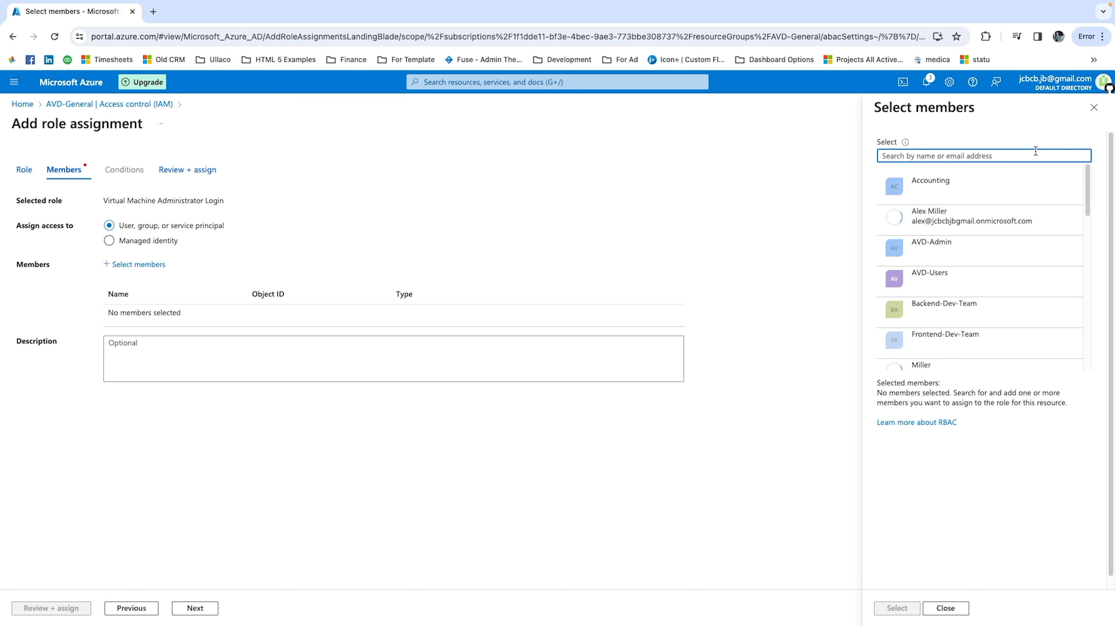
{"action": "left_click", "coordinate": [951, 247]}
{"action": "left_click", "coordinate": [897, 608]}
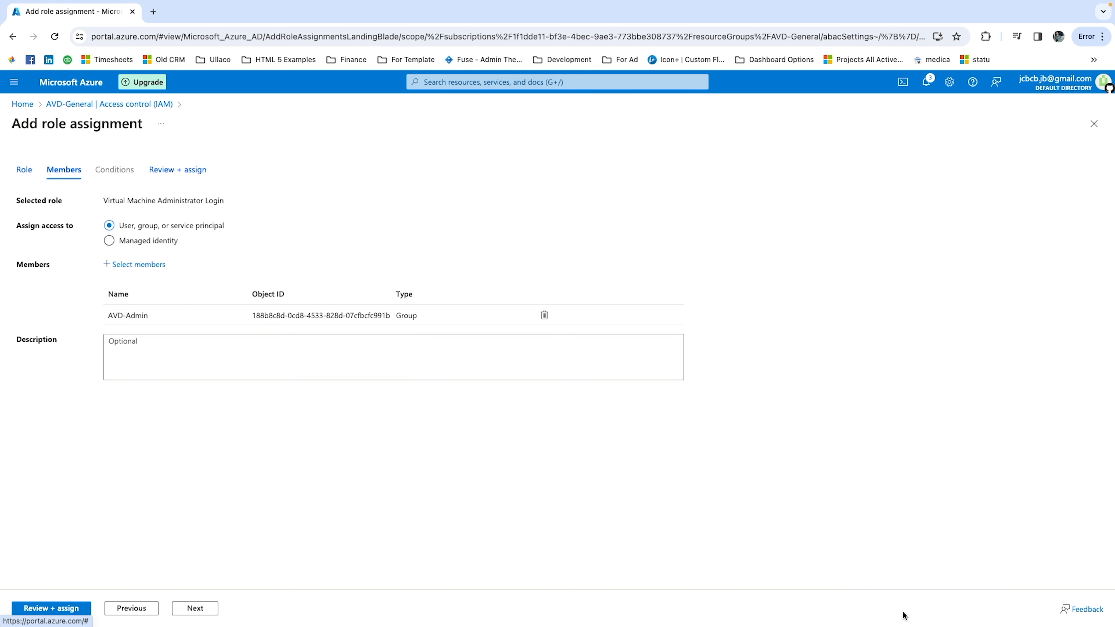
{"action": "left_click", "coordinate": [189, 608]}
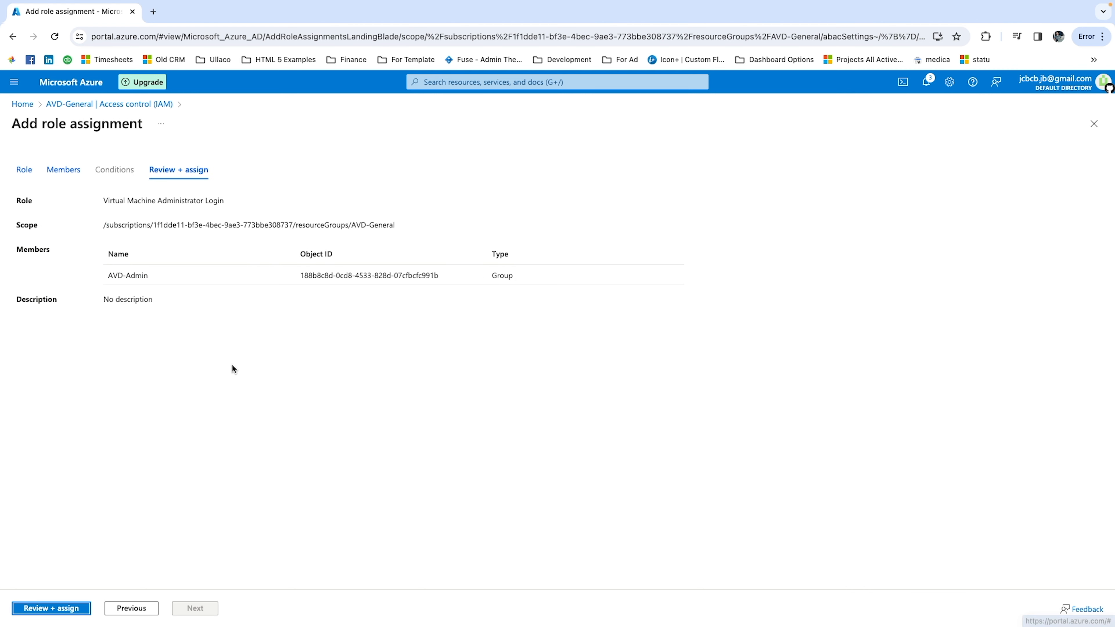
{"action": "left_click", "coordinate": [66, 609]}
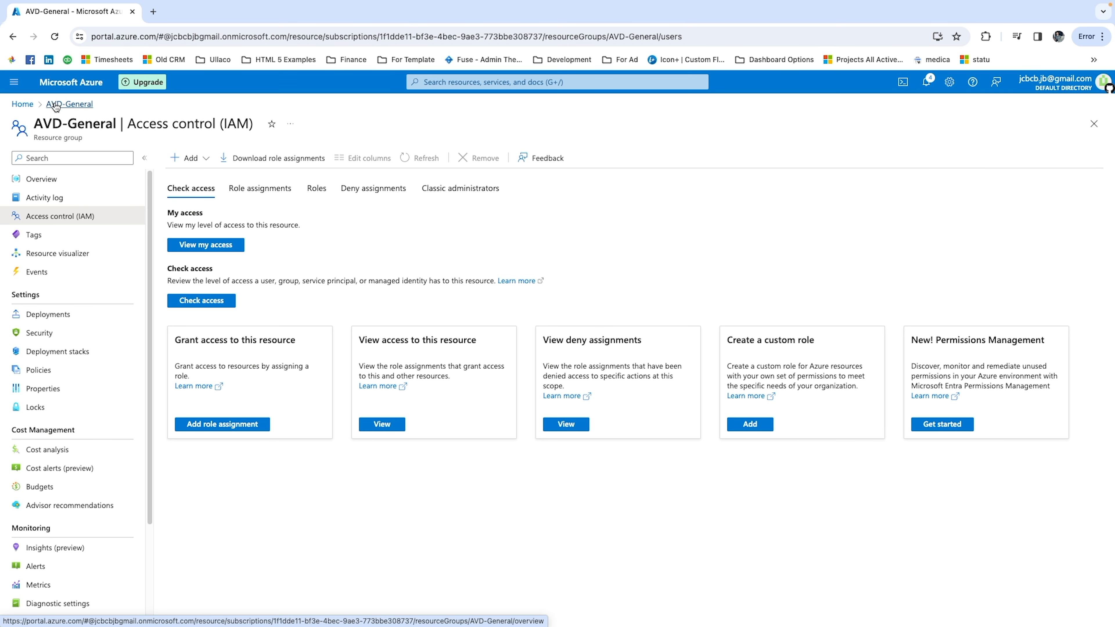
Check the boot diagnostics screenshot of the Development-0 virtual machine in AVD-General, then return to the resource group.
{"action": "left_click", "coordinate": [22, 104]}
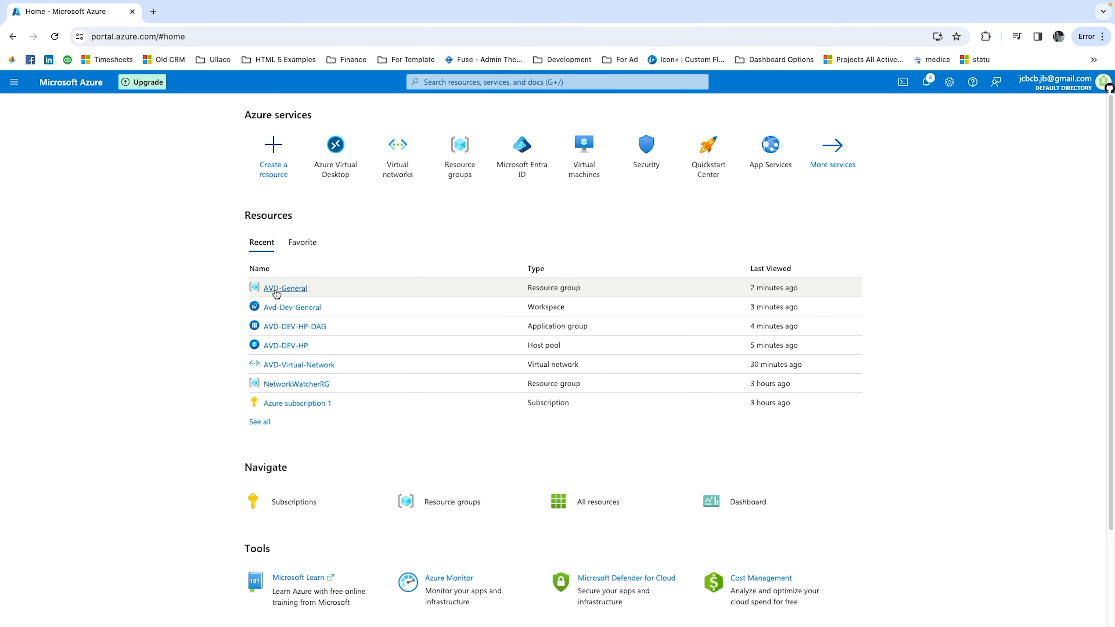
{"action": "left_click", "coordinate": [285, 288]}
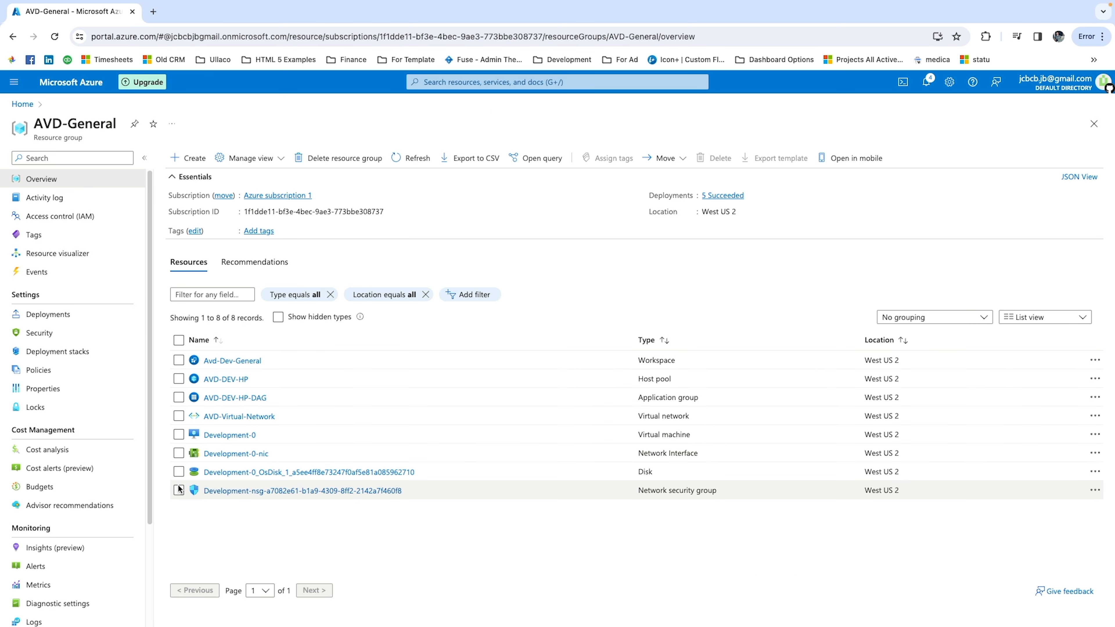
{"action": "left_click", "coordinate": [220, 435]}
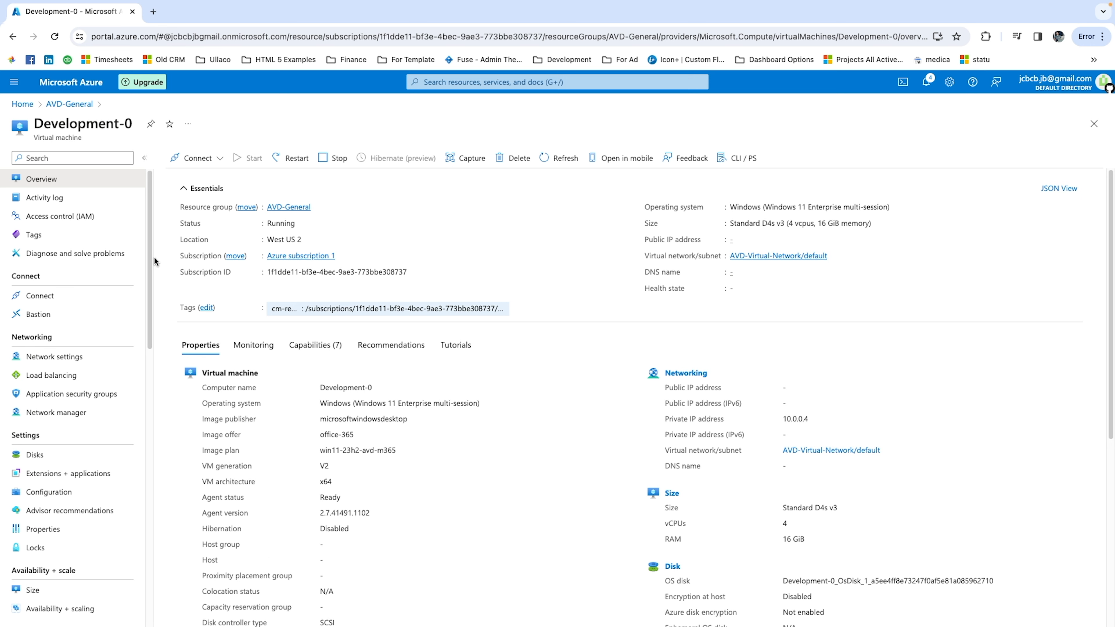
{"action": "scroll", "coordinate": [150, 272], "scroll_direction": "down", "scroll_amount": 1}
{"action": "left_click_drag", "start_coordinate": [149, 272], "coordinate": [136, 540]}
{"action": "left_click", "coordinate": [46, 483]}
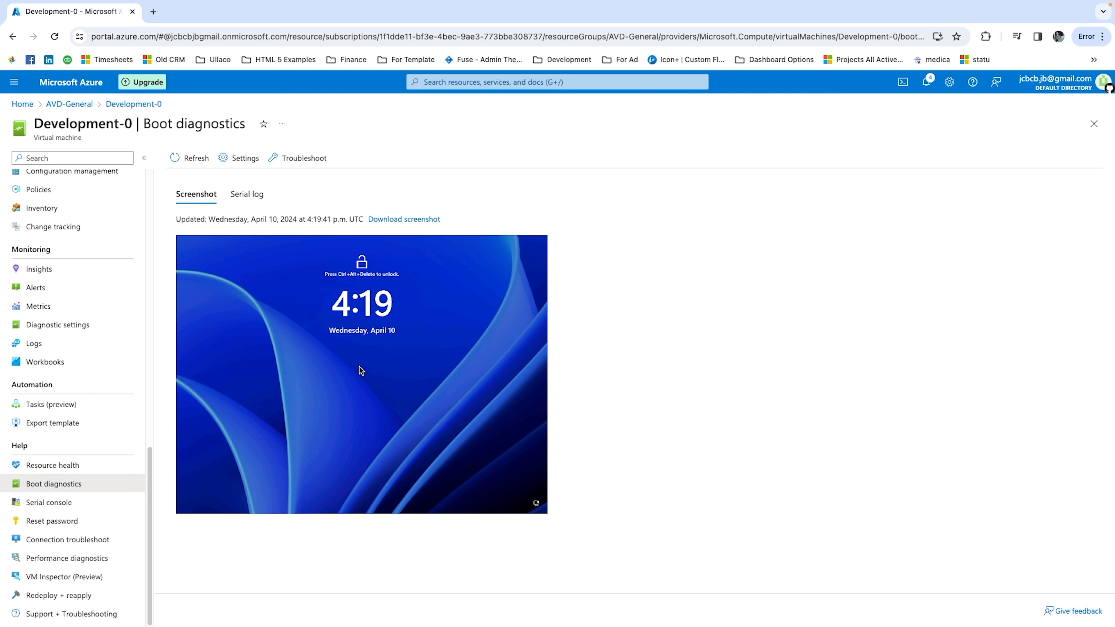
{"action": "left_click", "coordinate": [69, 104]}
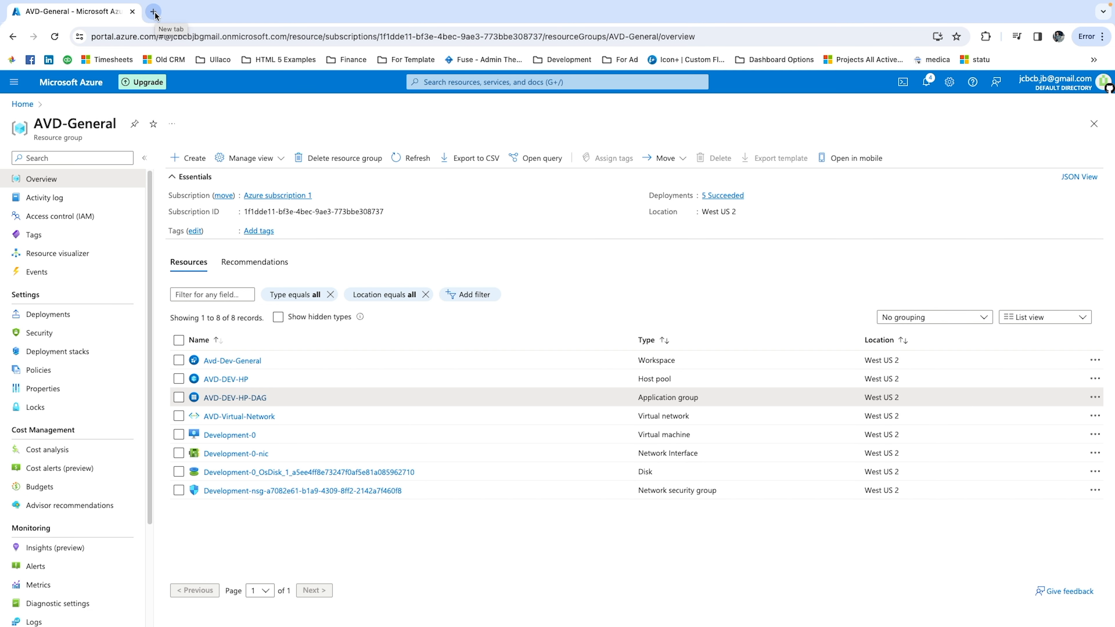
Find the Remote Desktop web client through a Bing search for rdweb in a new browser tab, open it, and return to the Azure portal.
{"action": "left_click", "coordinate": [154, 14]}
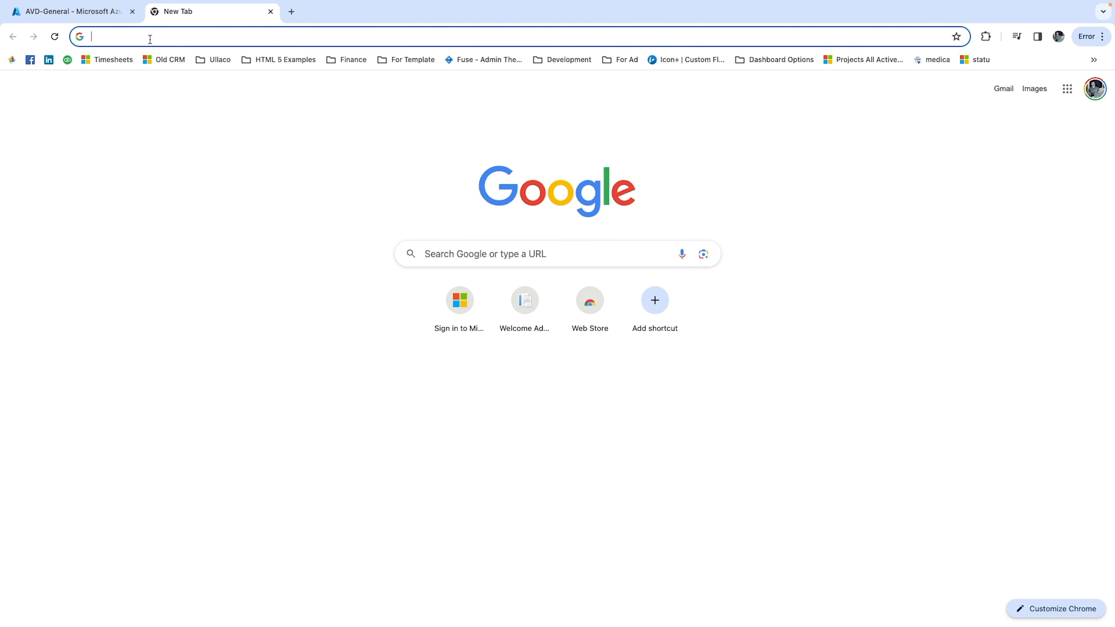
{"action": "type", "text": "bing"}
{"action": "key", "text": "Return"}
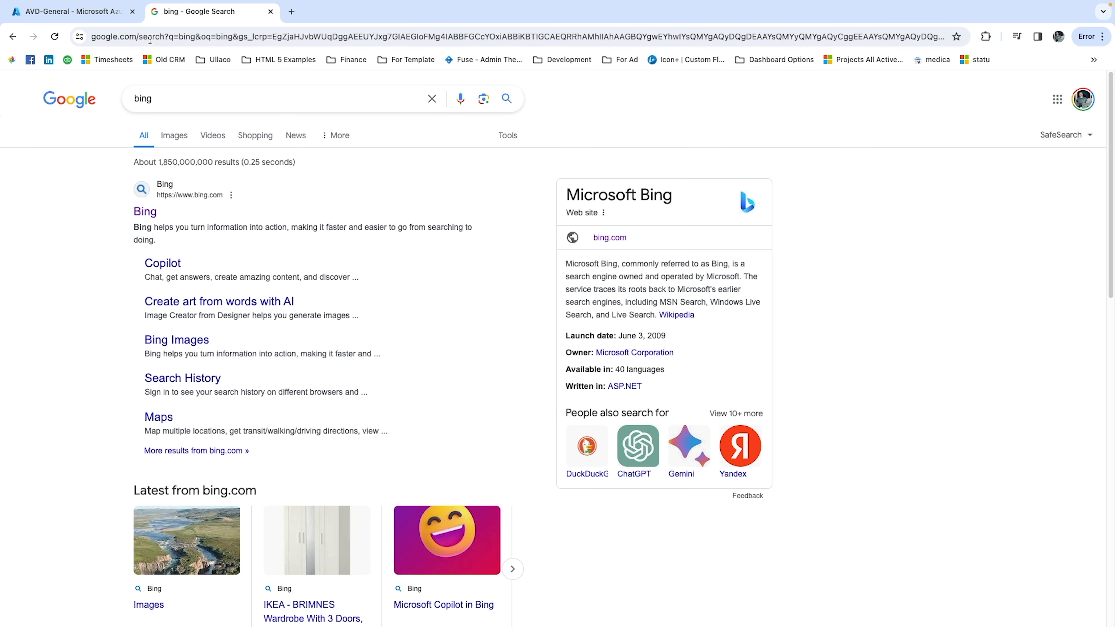
{"action": "left_click", "coordinate": [163, 208]}
{"action": "type", "text": "rdweb"}
{"action": "key", "text": "Return"}
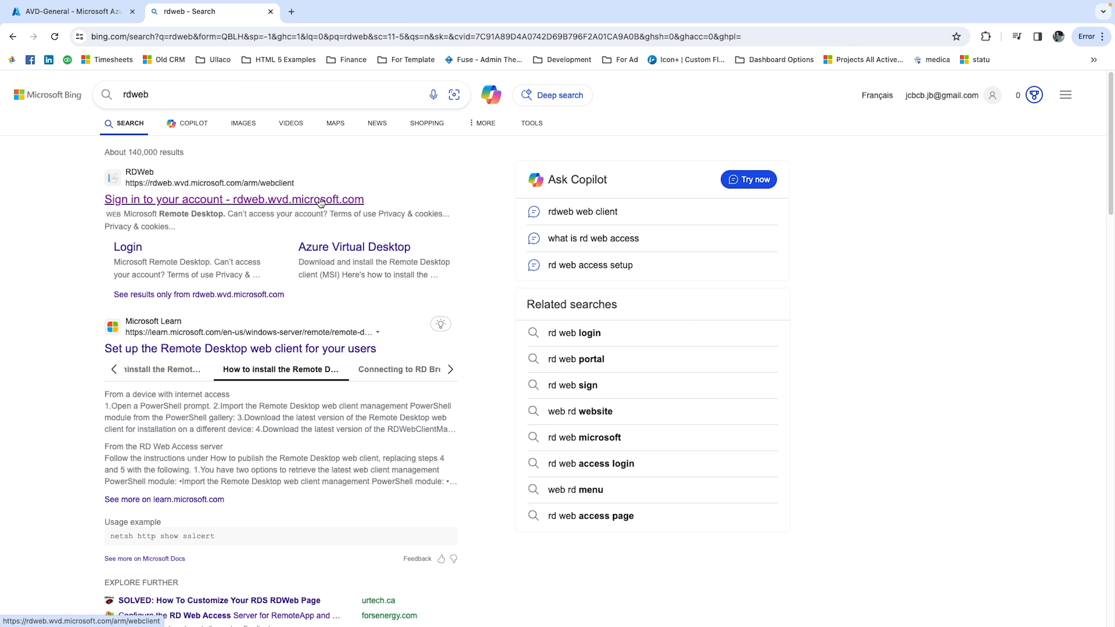
{"action": "left_click", "coordinate": [321, 201]}
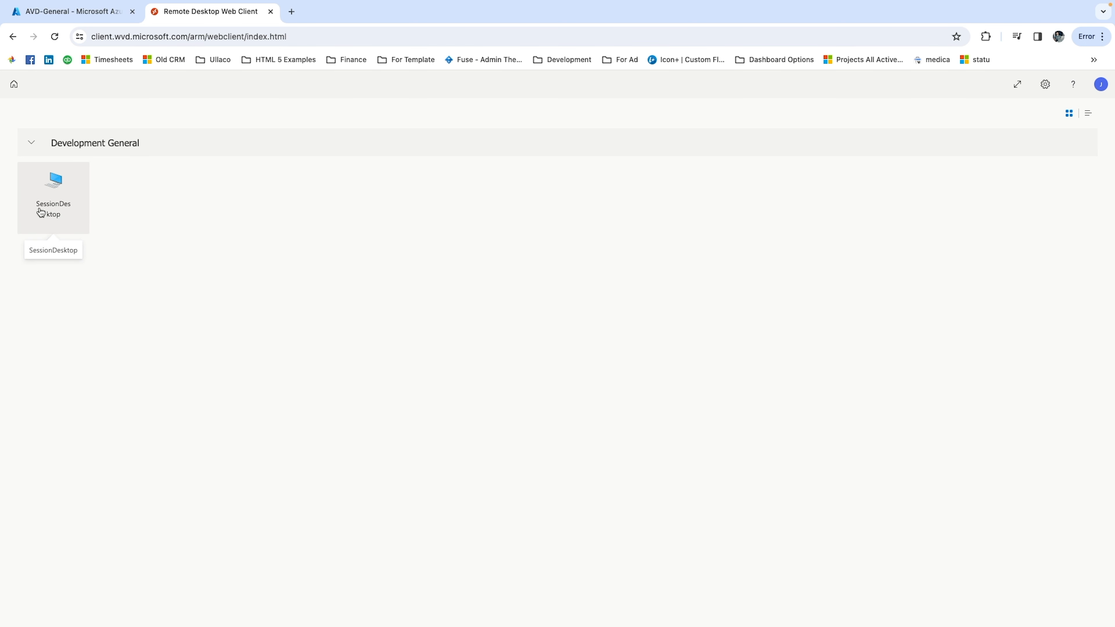
{"action": "left_click", "coordinate": [78, 16]}
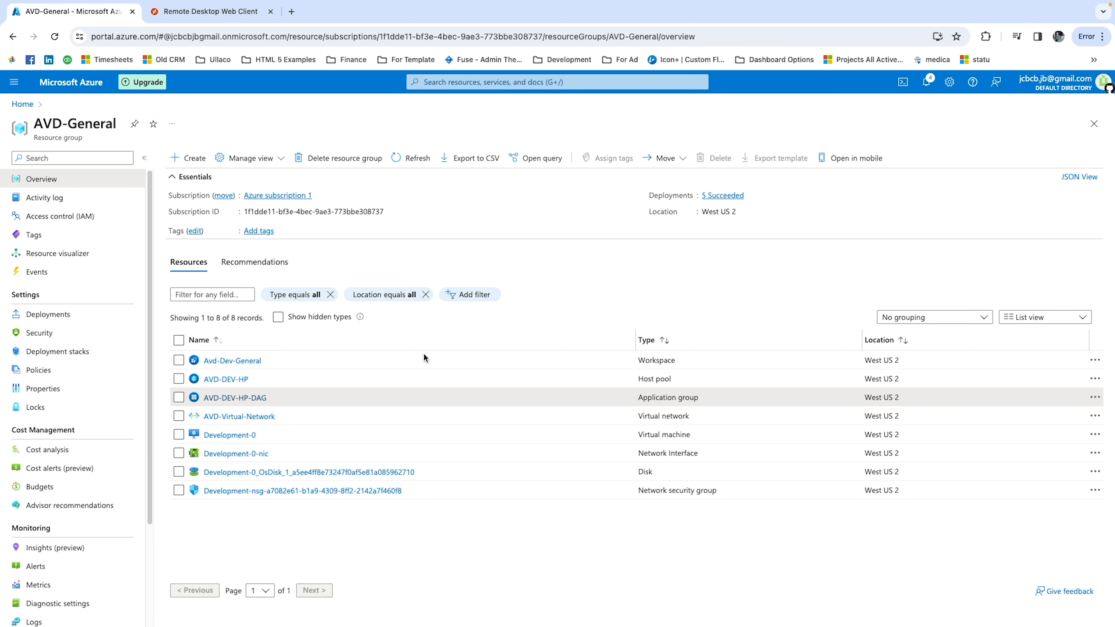
Compare the friendly name of the Avd-Dev-General workspace with the workspace heading in the Remote Desktop web client.
{"action": "left_click", "coordinate": [259, 360]}
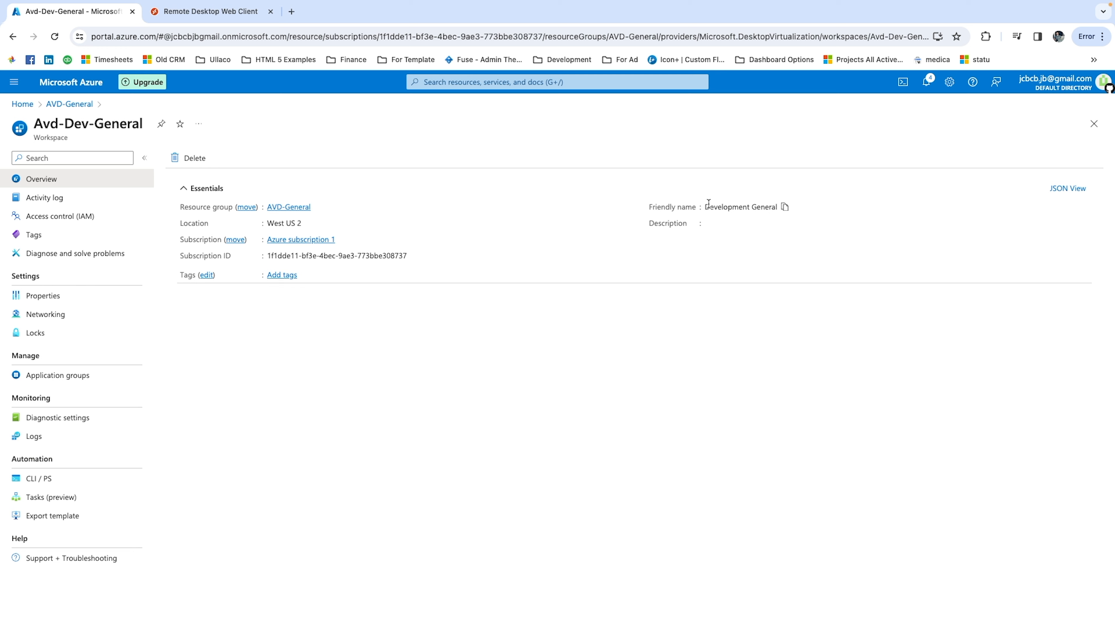
{"action": "left_click_drag", "start_coordinate": [710, 207], "coordinate": [769, 207]}
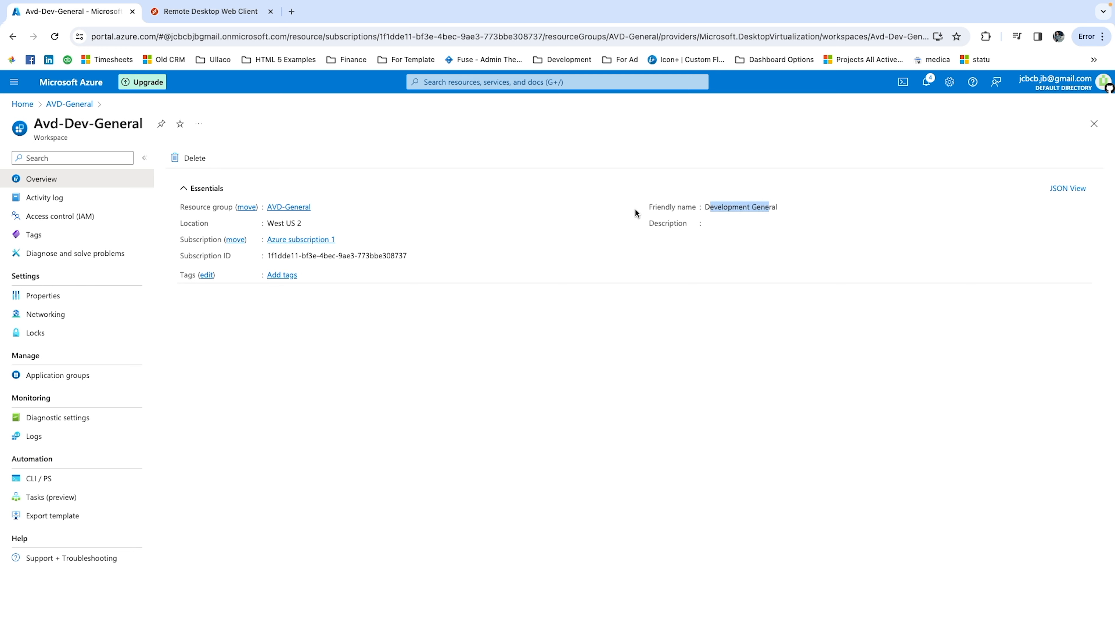
{"action": "left_click", "coordinate": [219, 18]}
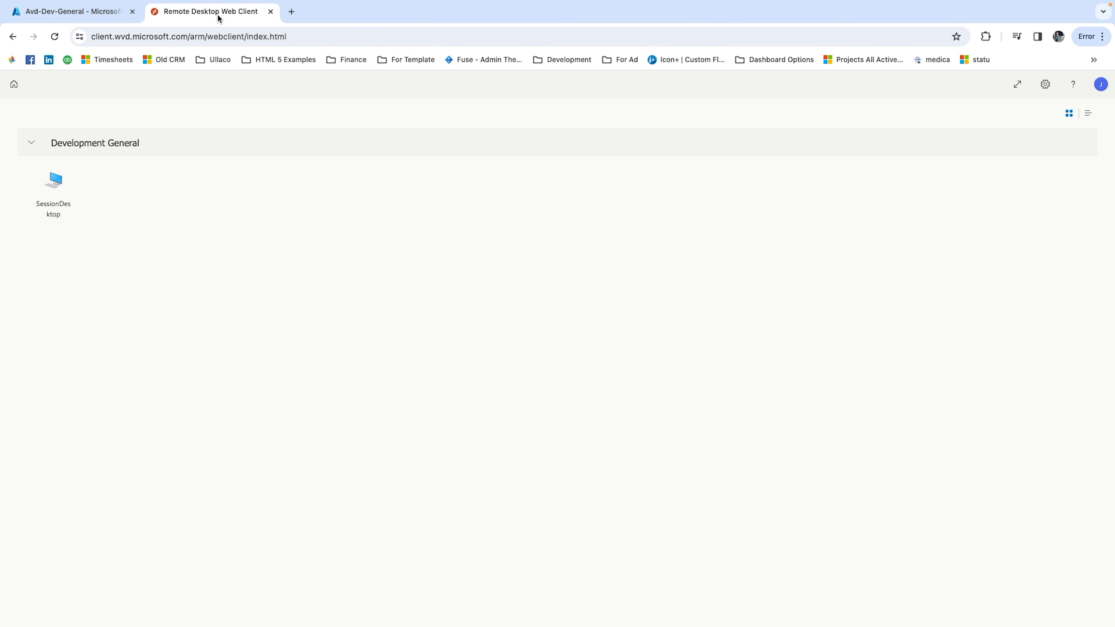
{"action": "left_click_drag", "start_coordinate": [51, 143], "coordinate": [175, 142]}
{"action": "left_click", "coordinate": [157, 234]}
{"action": "left_click", "coordinate": [50, 195]}
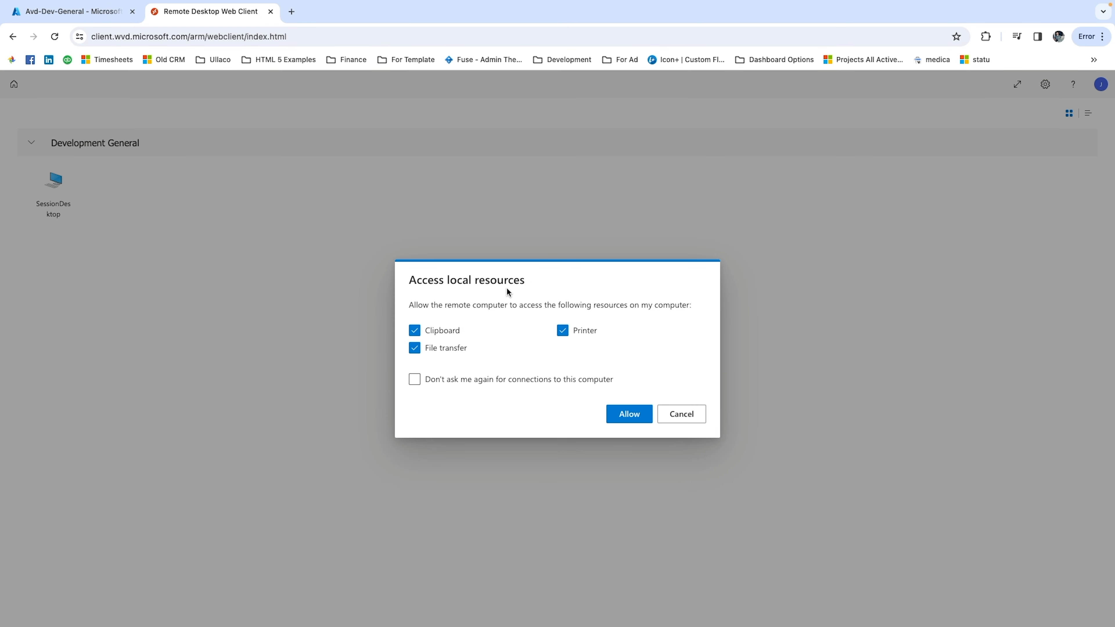
{"action": "left_click", "coordinate": [623, 413]}
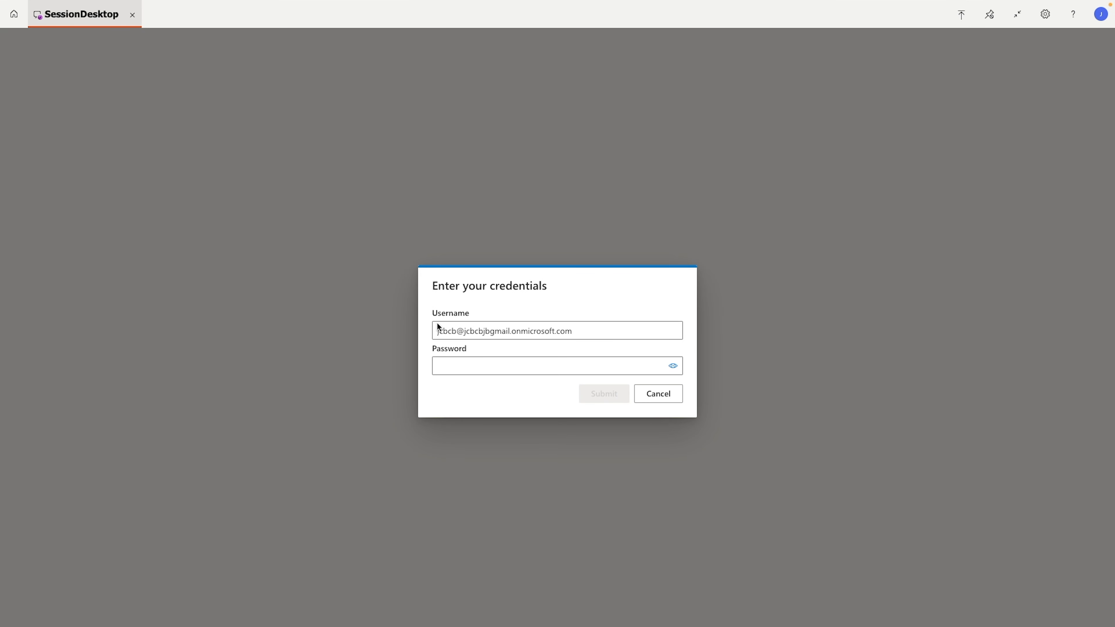
{"action": "key", "text": "Tab"}
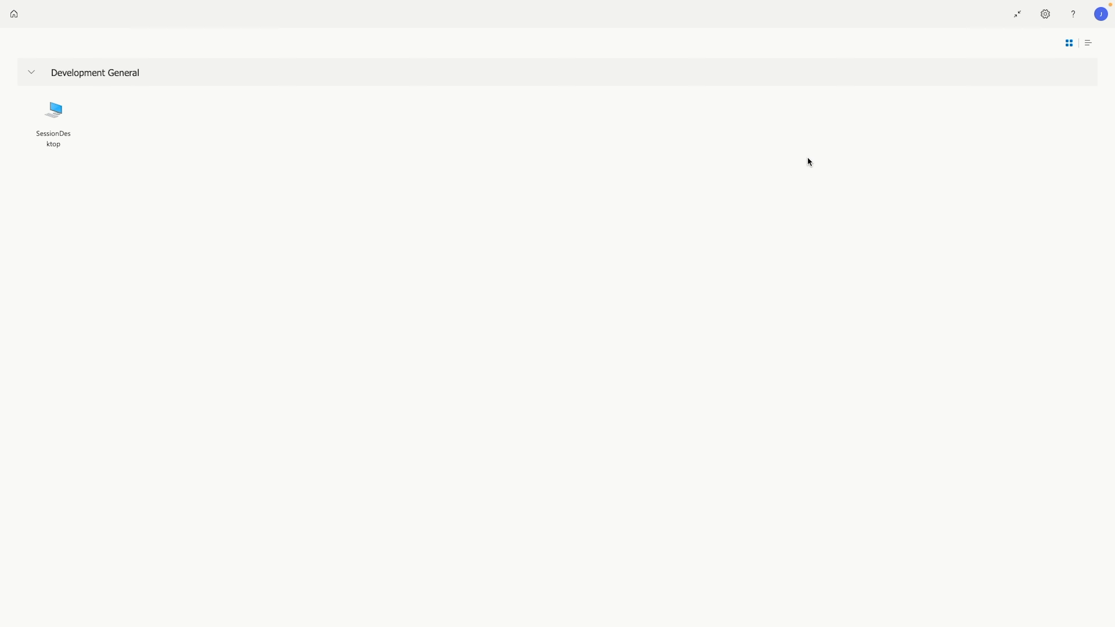
{"action": "left_click", "coordinate": [1015, 27]}
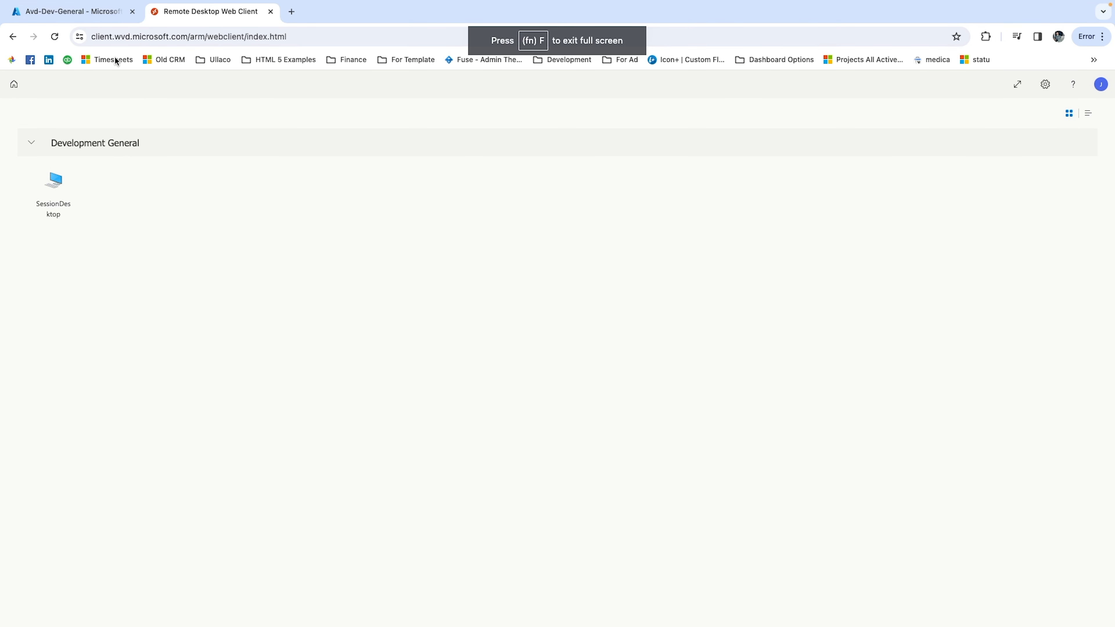
In the Azure portal, set the AVD-DEV-HP host pool's RDP properties to use Microsoft Entra authentication for single sign-on and save.
{"action": "left_click", "coordinate": [94, 13]}
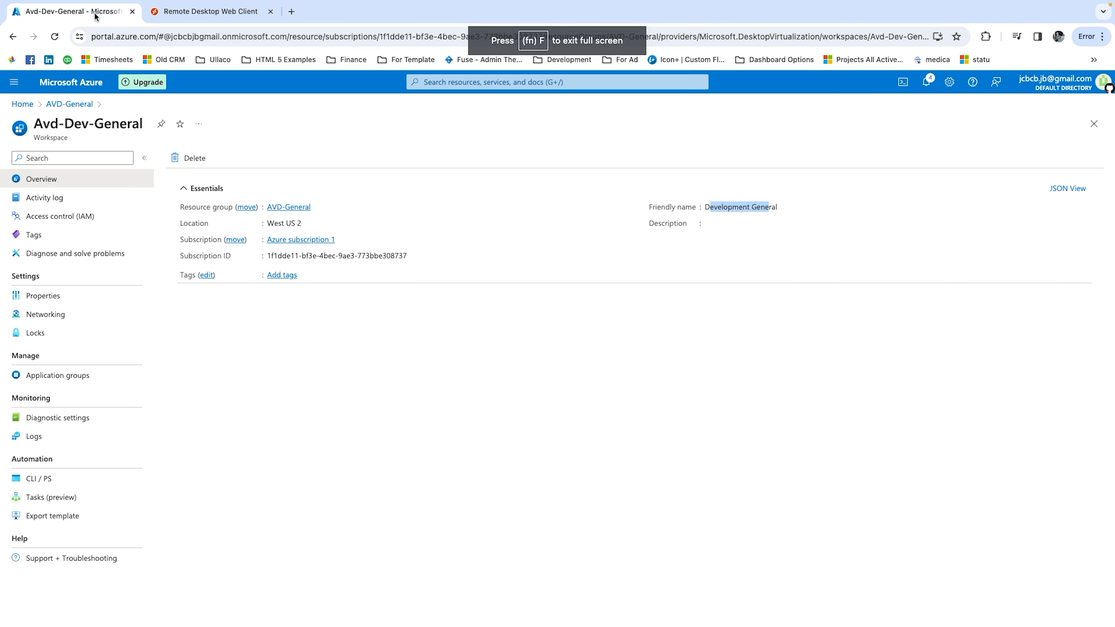
{"action": "left_click", "coordinate": [22, 104]}
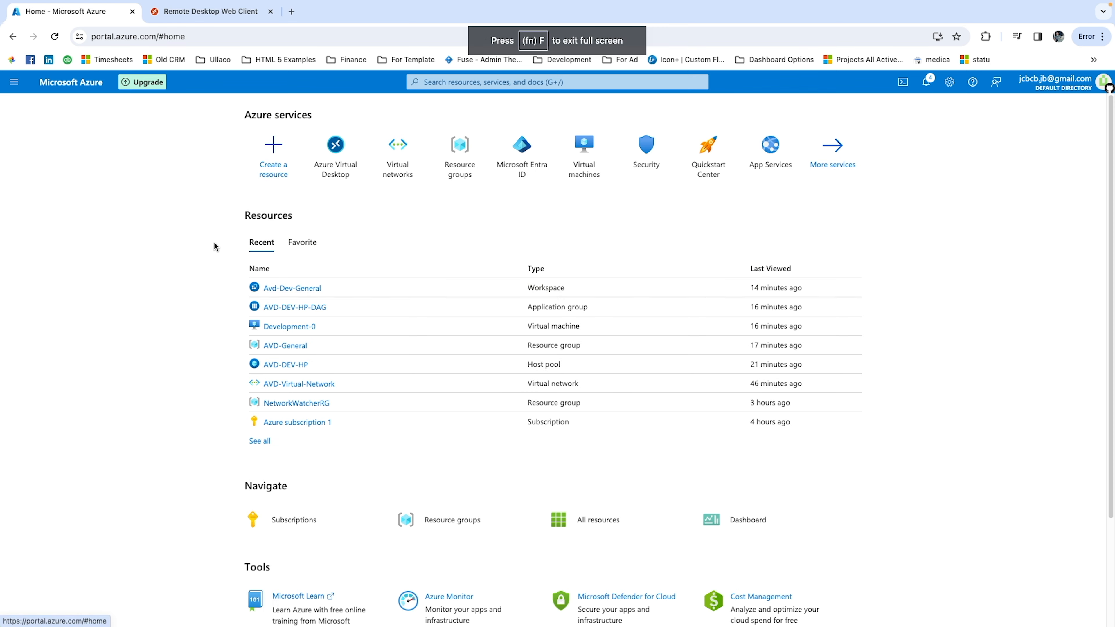
{"action": "left_click", "coordinate": [283, 345]}
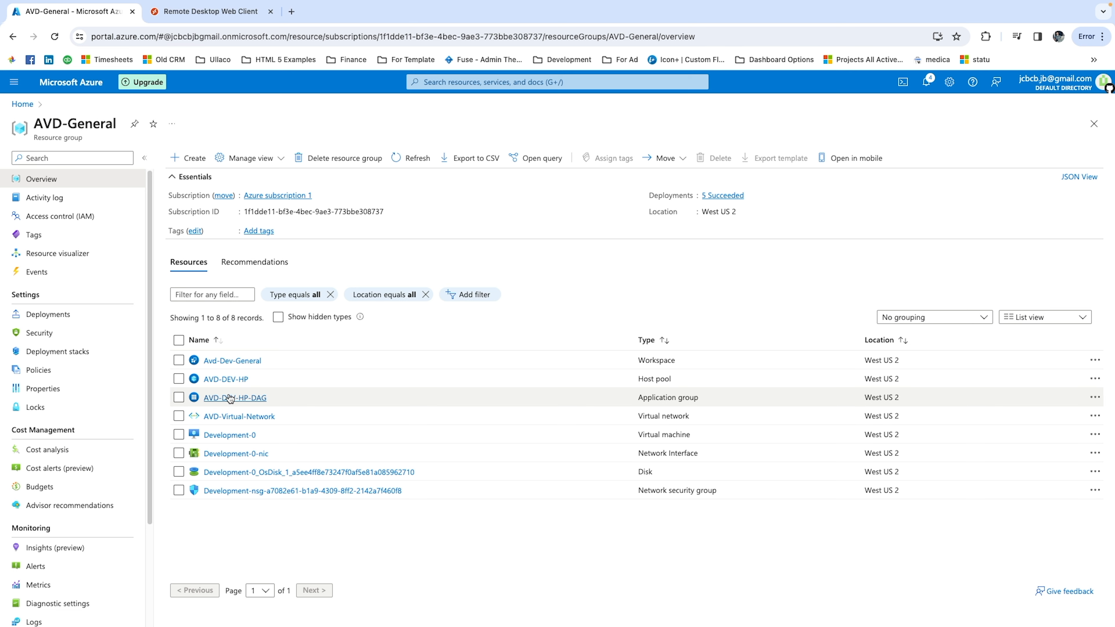
{"action": "left_click", "coordinate": [226, 379]}
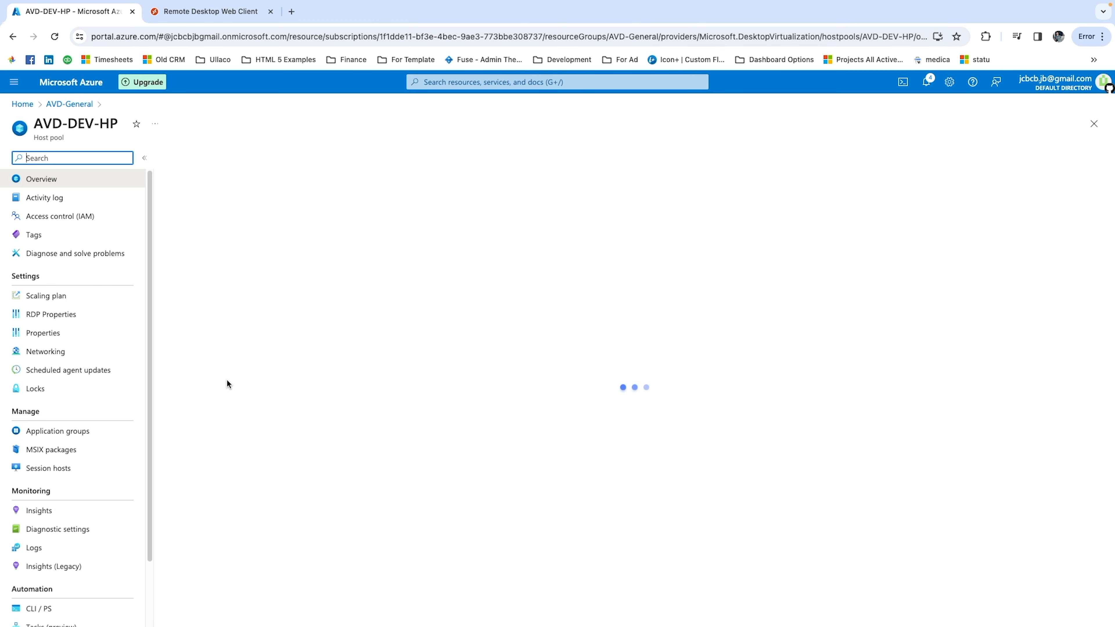
{"action": "left_click", "coordinate": [80, 316]}
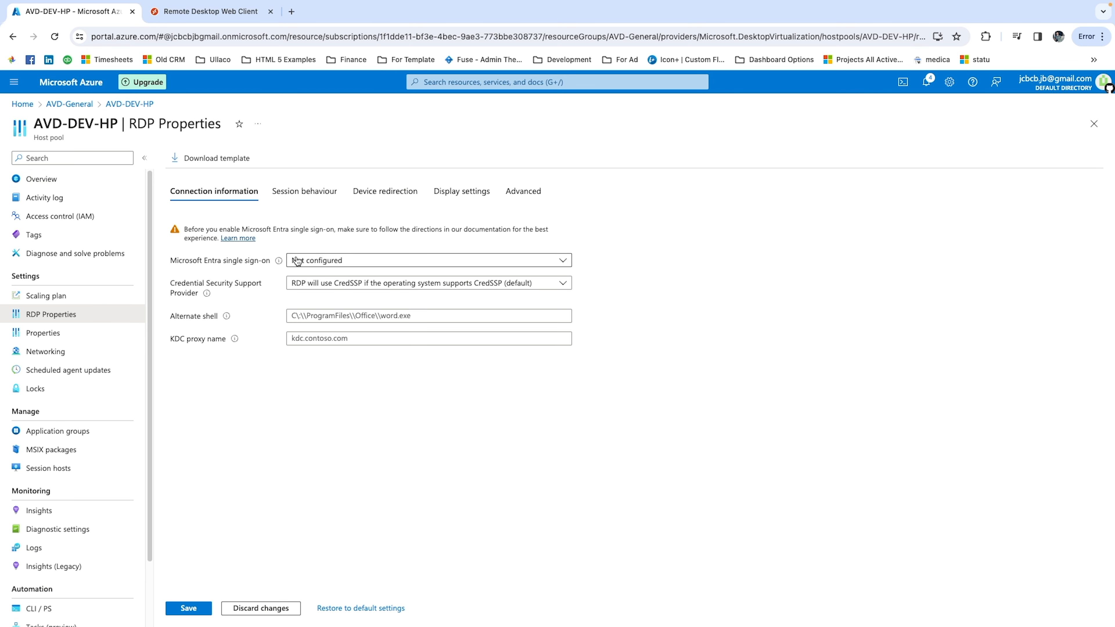
{"action": "left_click", "coordinate": [333, 268]}
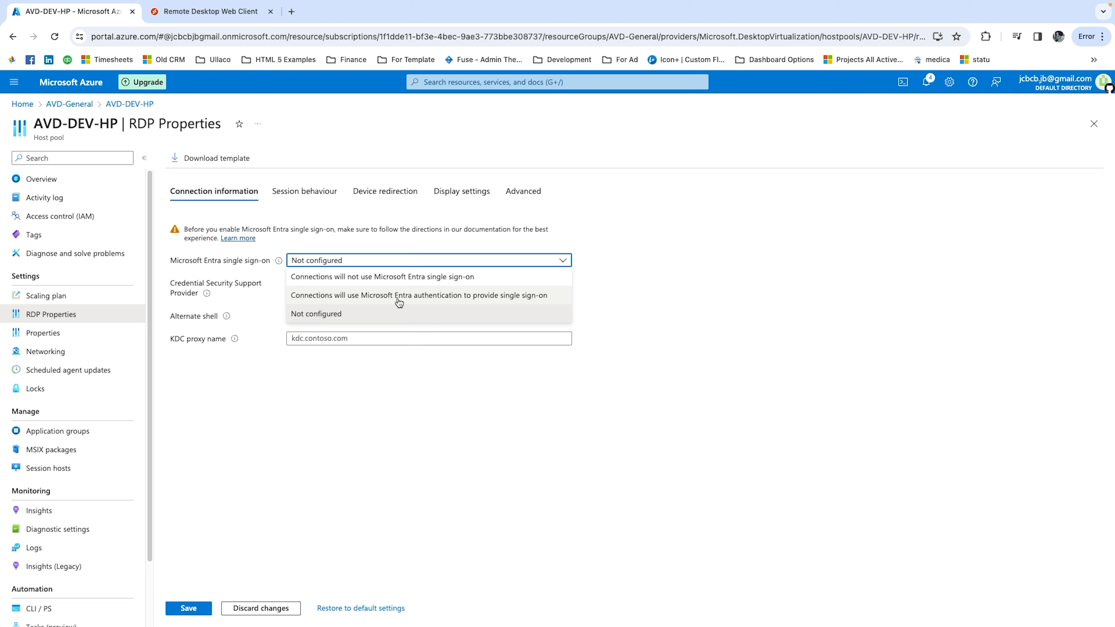
{"action": "left_click", "coordinate": [420, 297]}
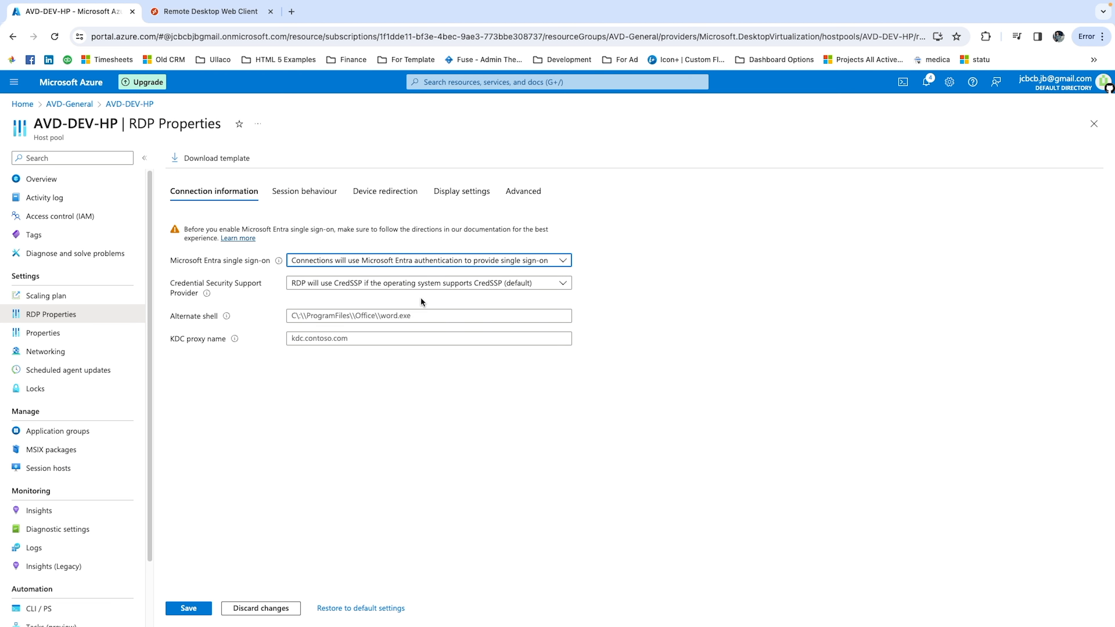
{"action": "left_click", "coordinate": [195, 608]}
Launch SessionDesktop from the web client with clipboard, printer and file transfer access allowed, and submit the account password.
{"action": "left_click", "coordinate": [211, 12]}
{"action": "left_click", "coordinate": [60, 198]}
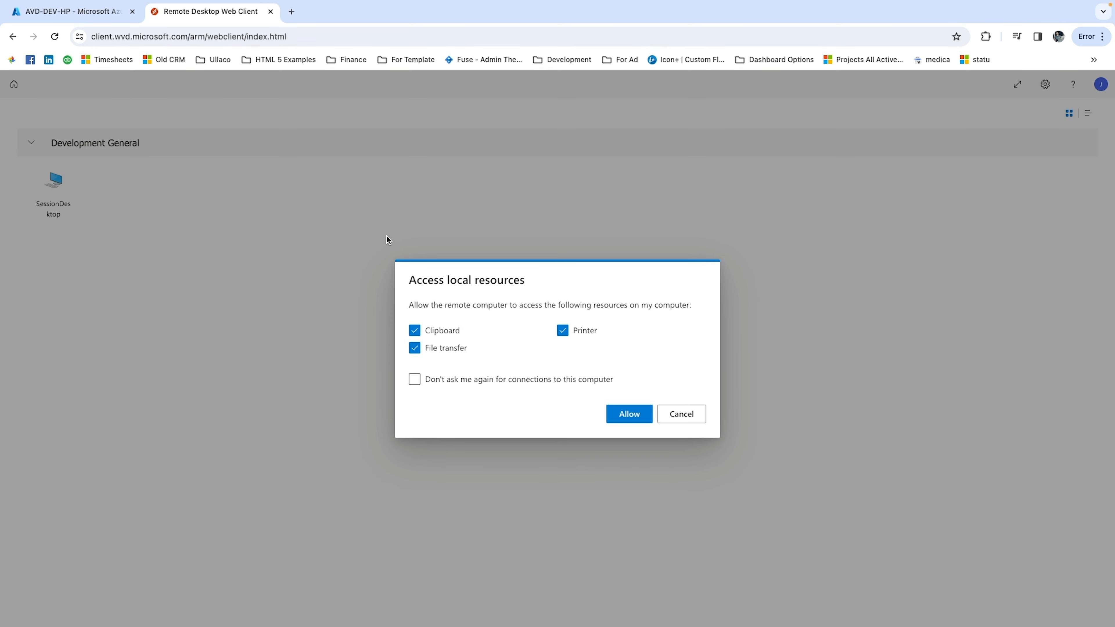
{"action": "left_click", "coordinate": [623, 414]}
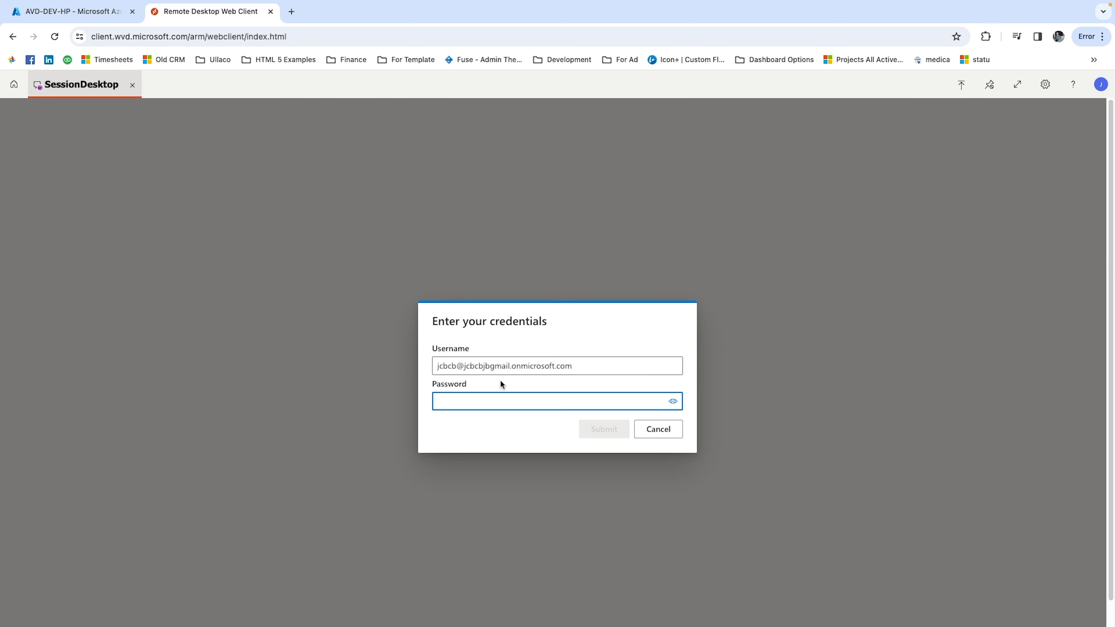
{"action": "right_click", "coordinate": [456, 401]}
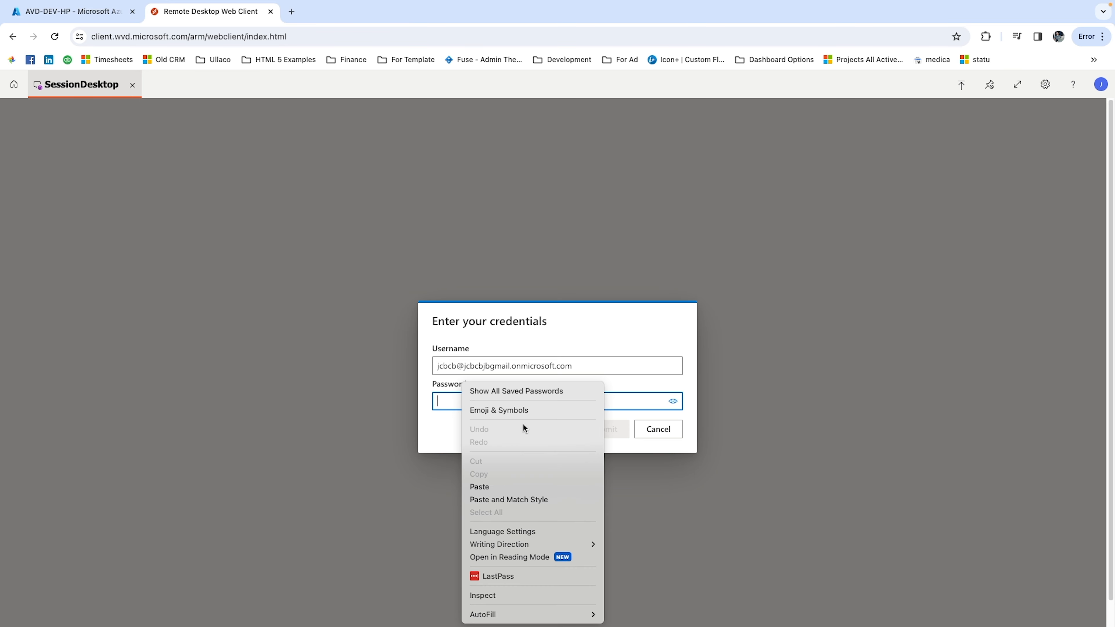
{"action": "left_click", "coordinate": [531, 486]}
{"action": "left_click", "coordinate": [604, 429]}
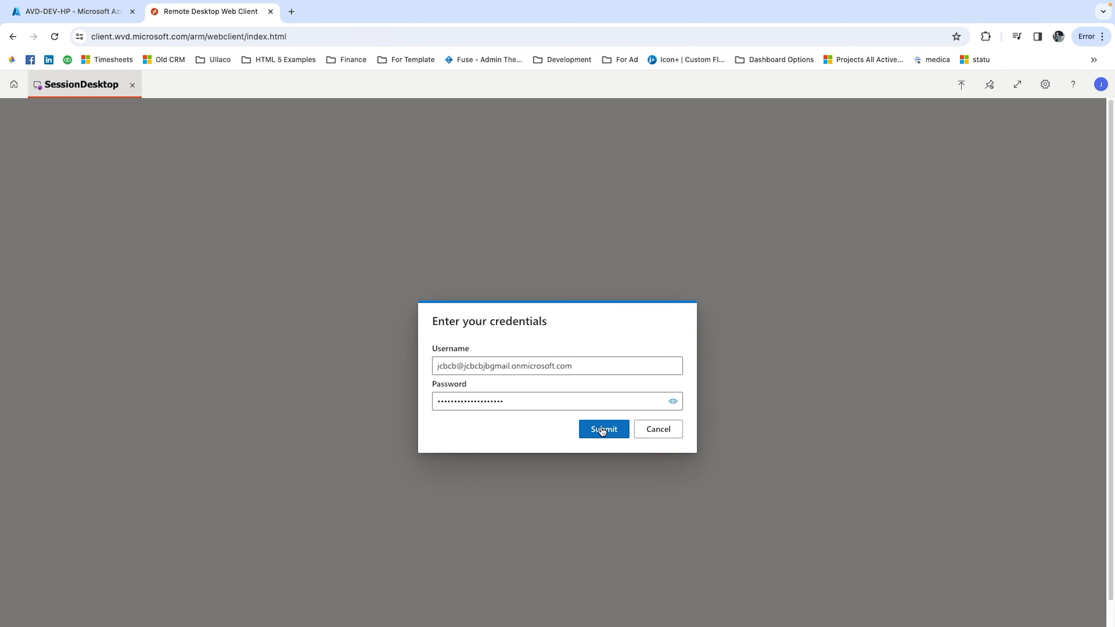
Allow the remote desktop connection to Development-0 and display the session desktop in full screen.
{"action": "left_click", "coordinate": [581, 405]}
{"action": "left_click", "coordinate": [628, 412]}
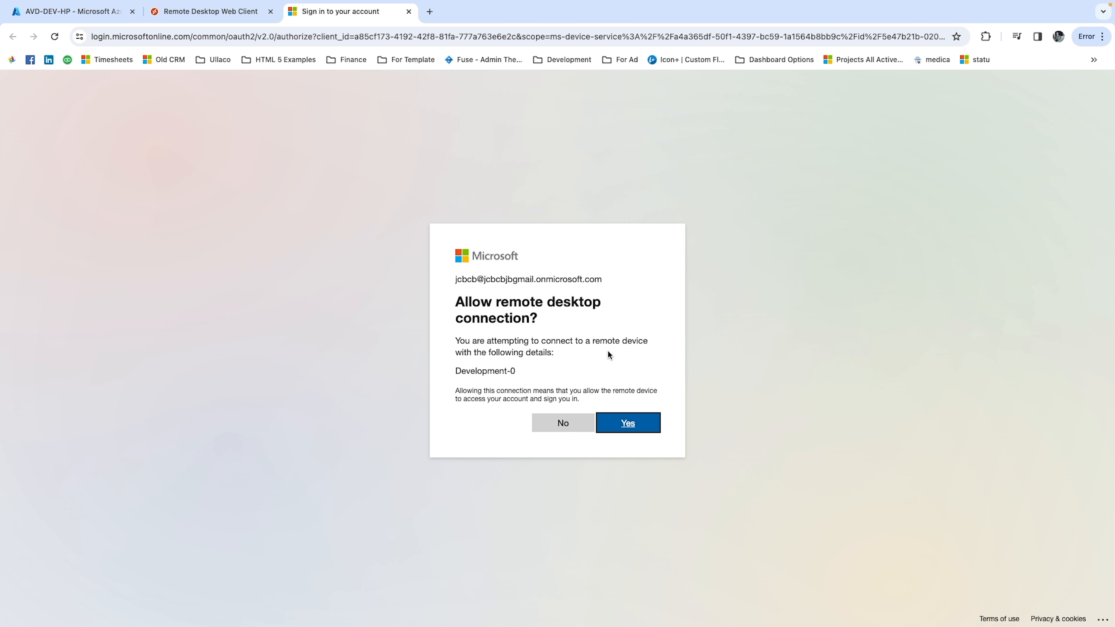
{"action": "left_click", "coordinate": [622, 423]}
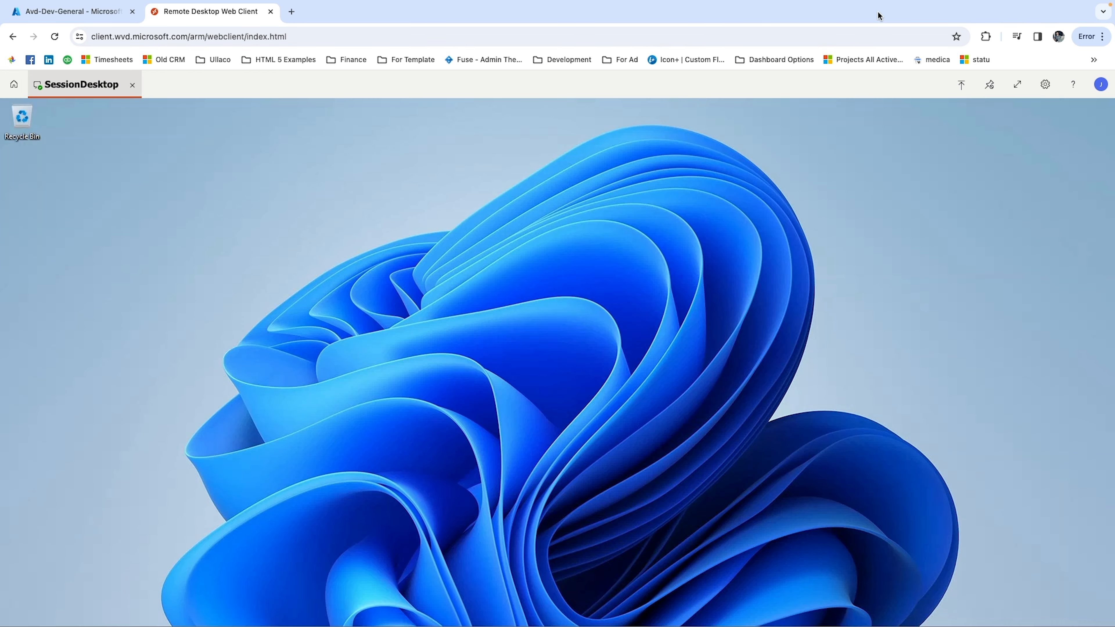
{"action": "left_click", "coordinate": [1019, 86]}
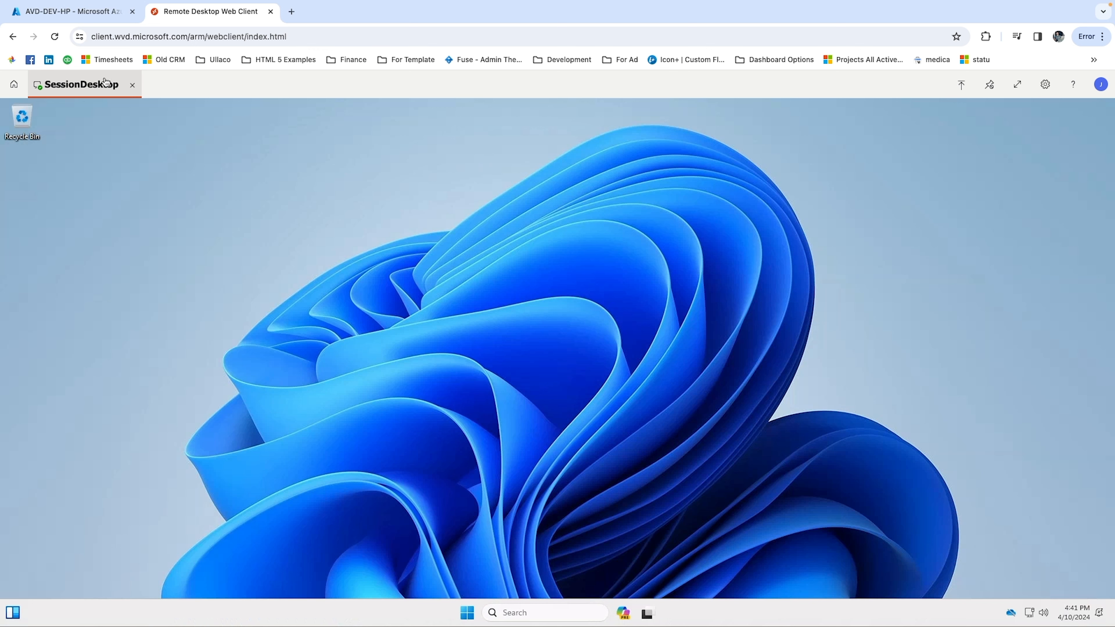
Close the SessionDesktop session and the web client page, and switch to the Microsoft Remote Desktop app.
{"action": "left_click", "coordinate": [132, 85]}
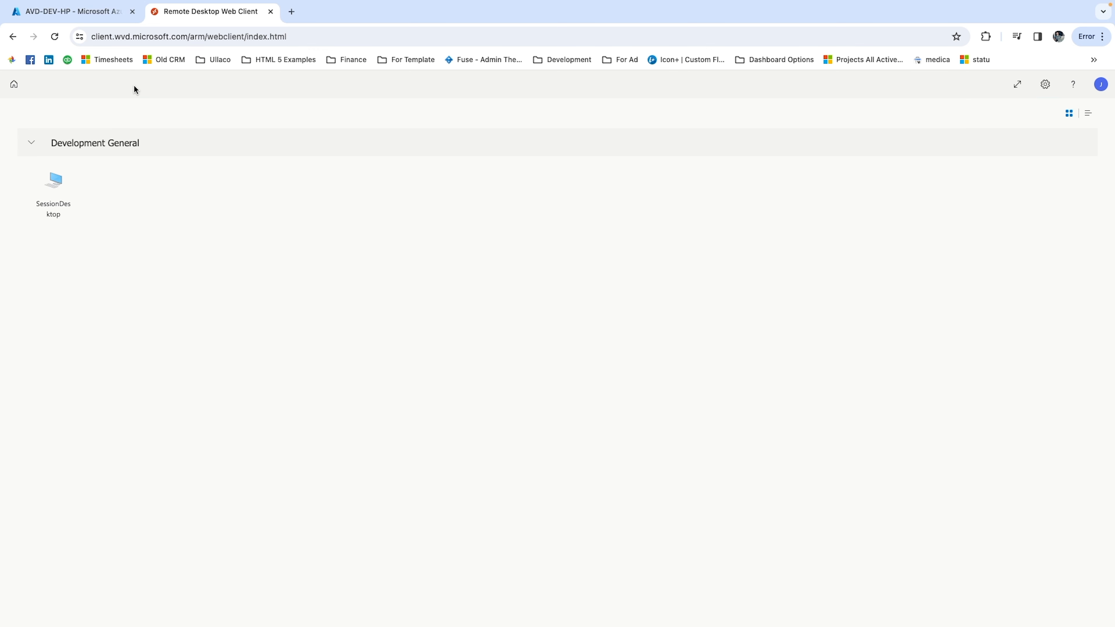
{"action": "left_click", "coordinate": [270, 12]}
{"action": "key", "text": "ctrl+Left"}
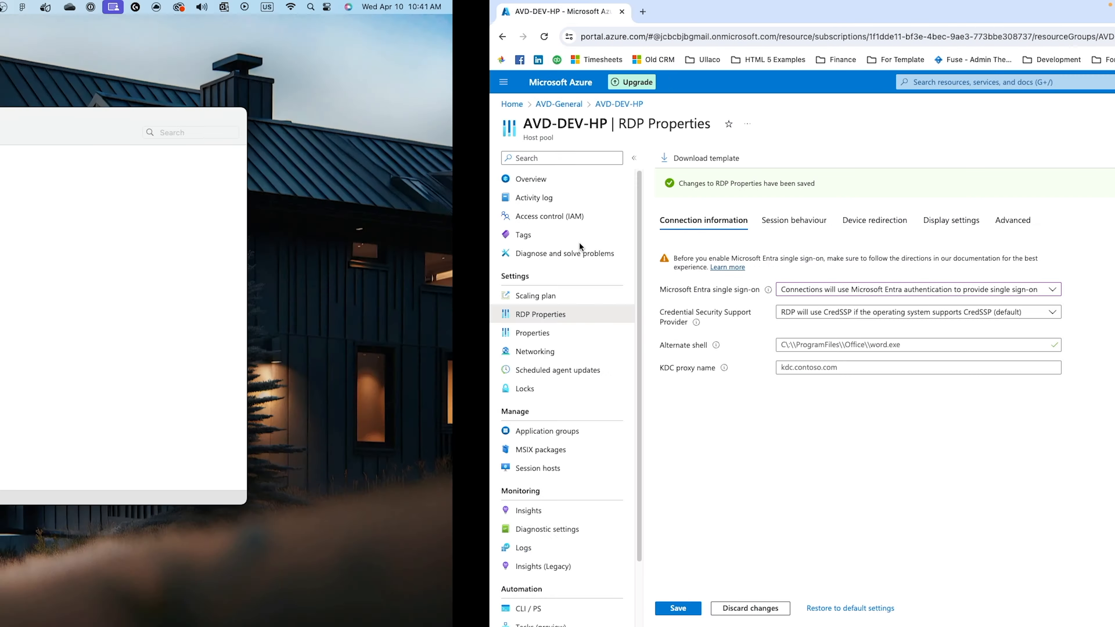
{"action": "left_click_drag", "start_coordinate": [385, 127], "coordinate": [361, 119]}
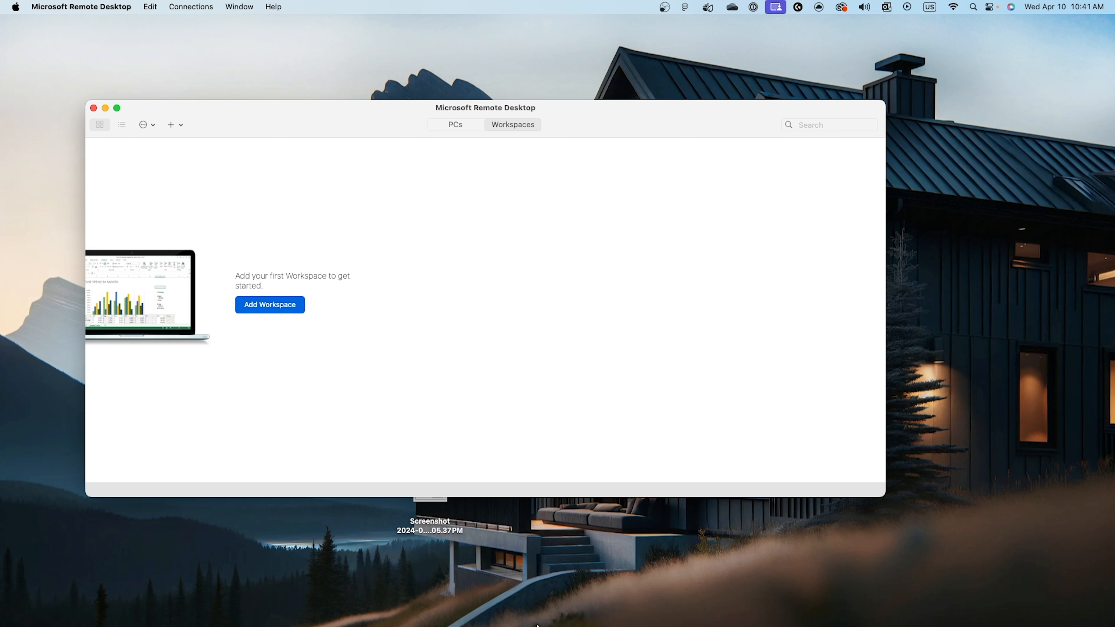
Search the App Store for "remote desktop" and return to the Microsoft Remote Desktop app.
{"action": "mouse_move", "coordinate": [539, 620]}
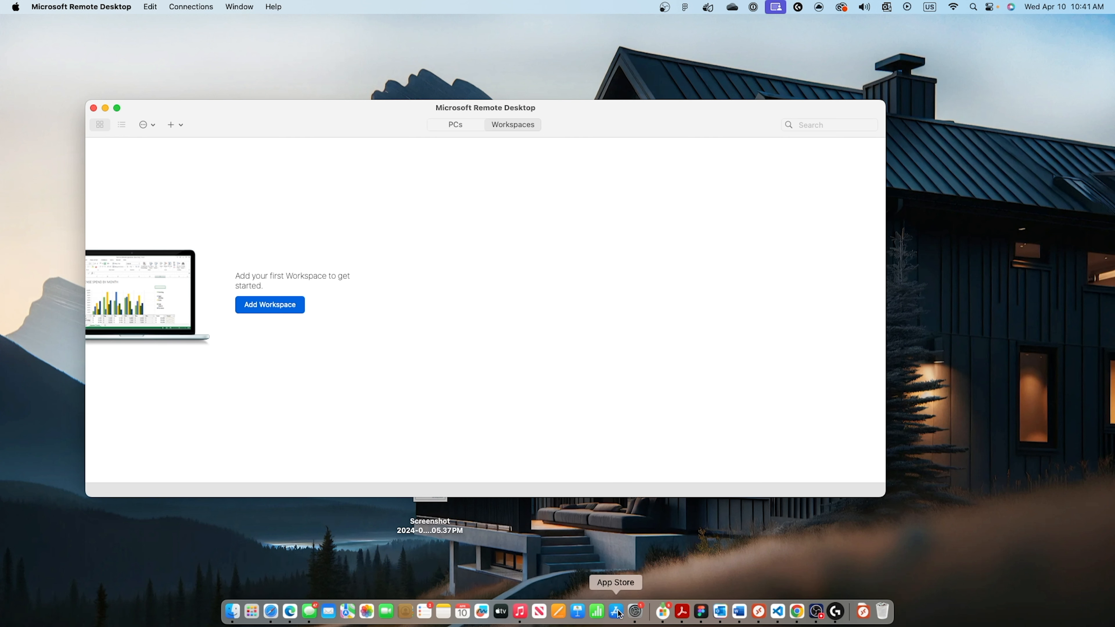
{"action": "left_click", "coordinate": [607, 617]}
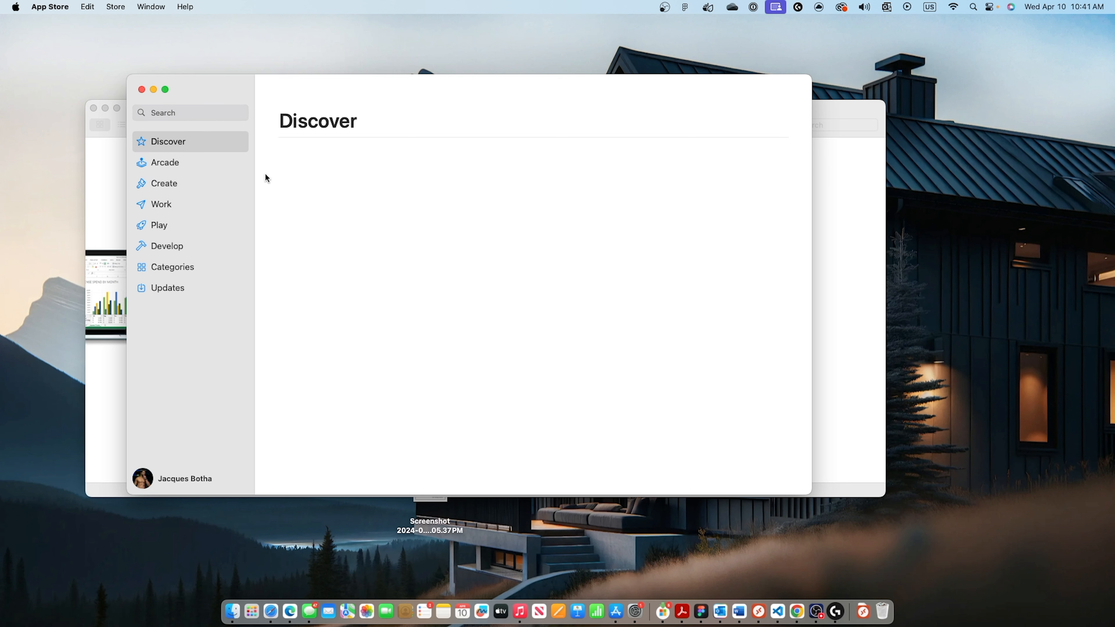
{"action": "left_click", "coordinate": [201, 111]}
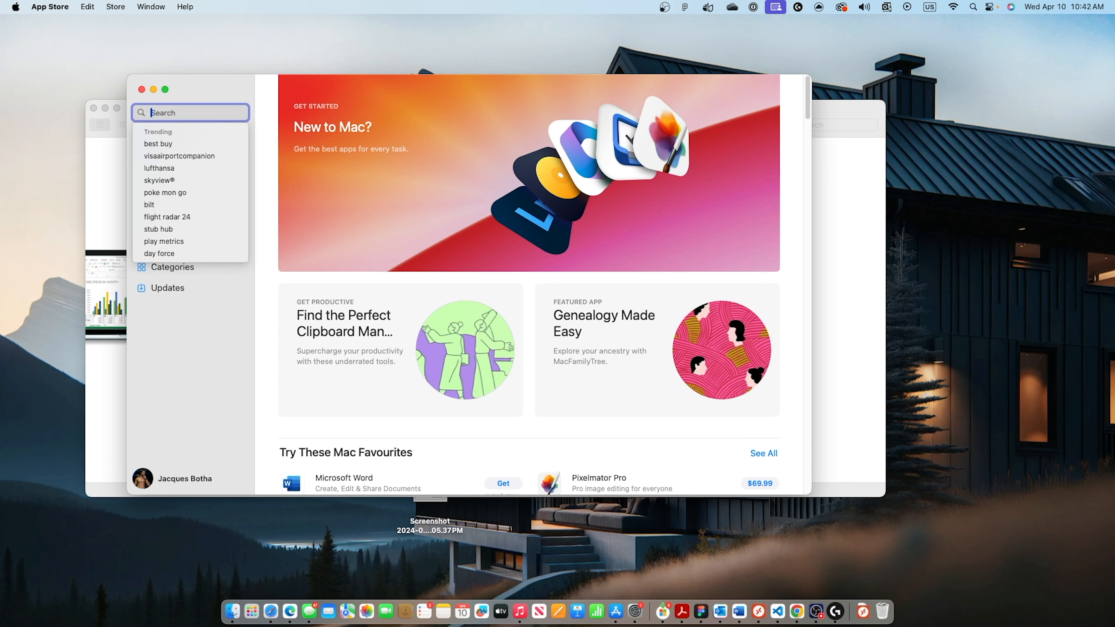
{"action": "type", "text": "remote desktop"}
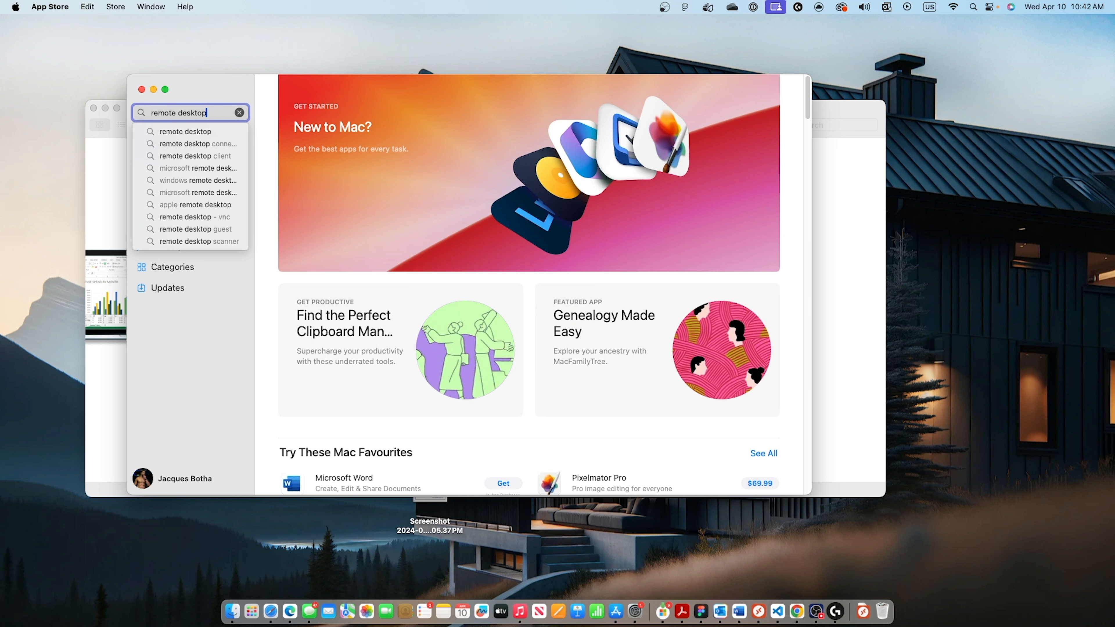
{"action": "key", "text": "Return"}
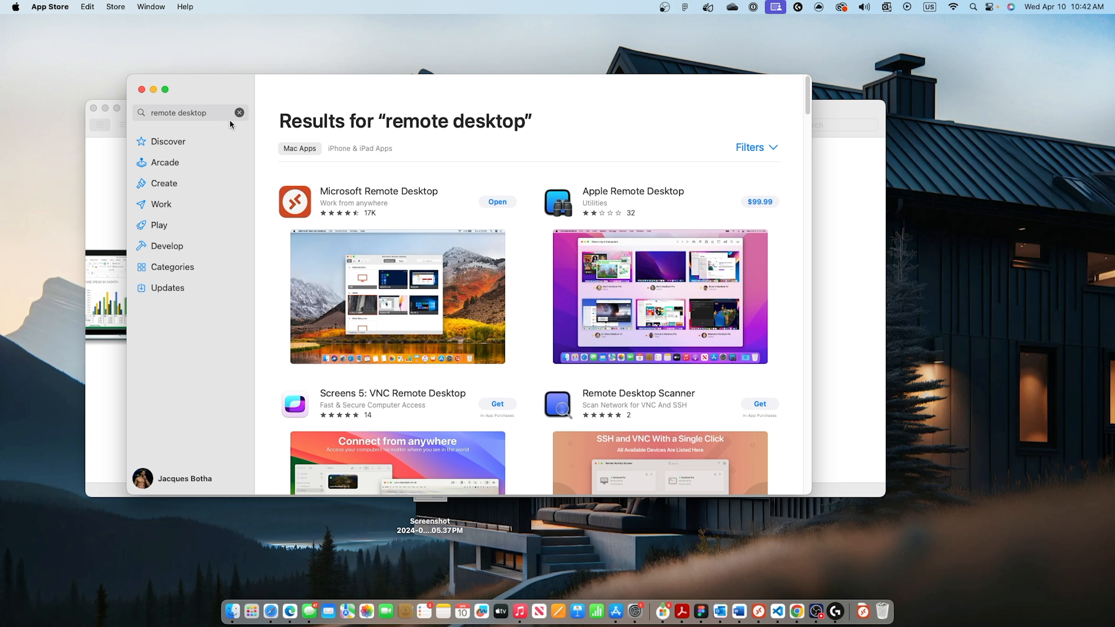
{"action": "left_click_drag", "start_coordinate": [215, 86], "coordinate": [213, 87]}
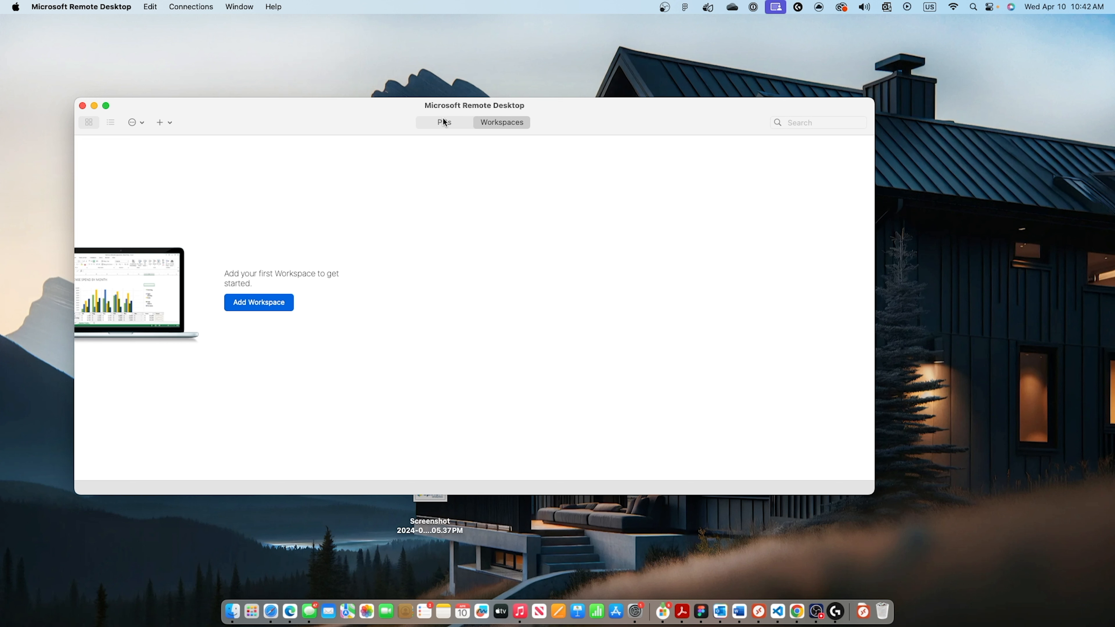
{"action": "left_click", "coordinate": [444, 123]}
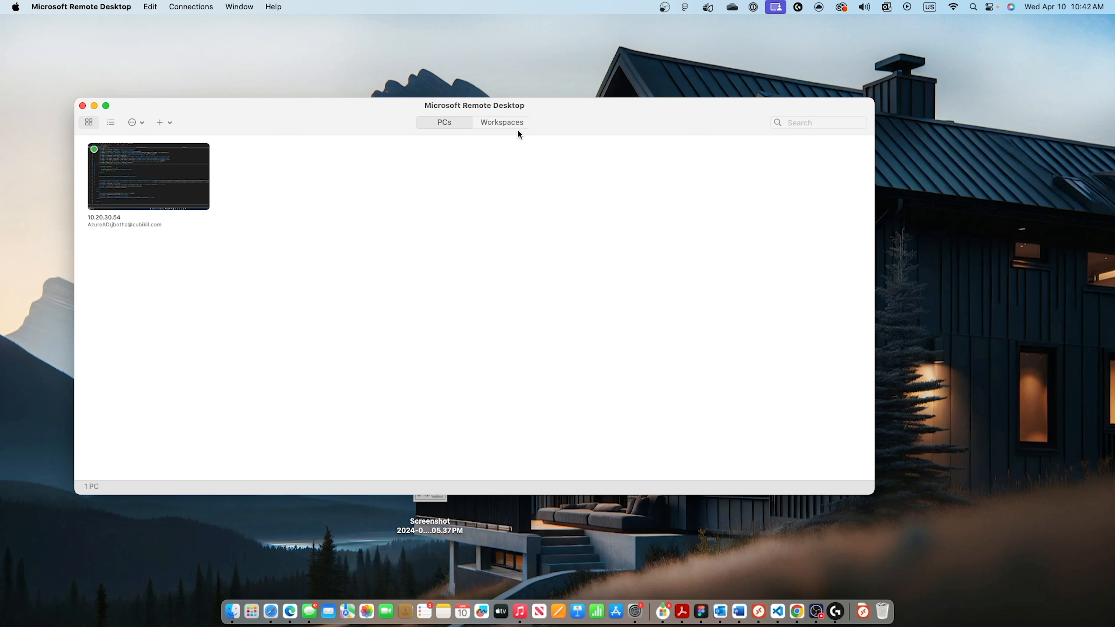
{"action": "left_click", "coordinate": [506, 120]}
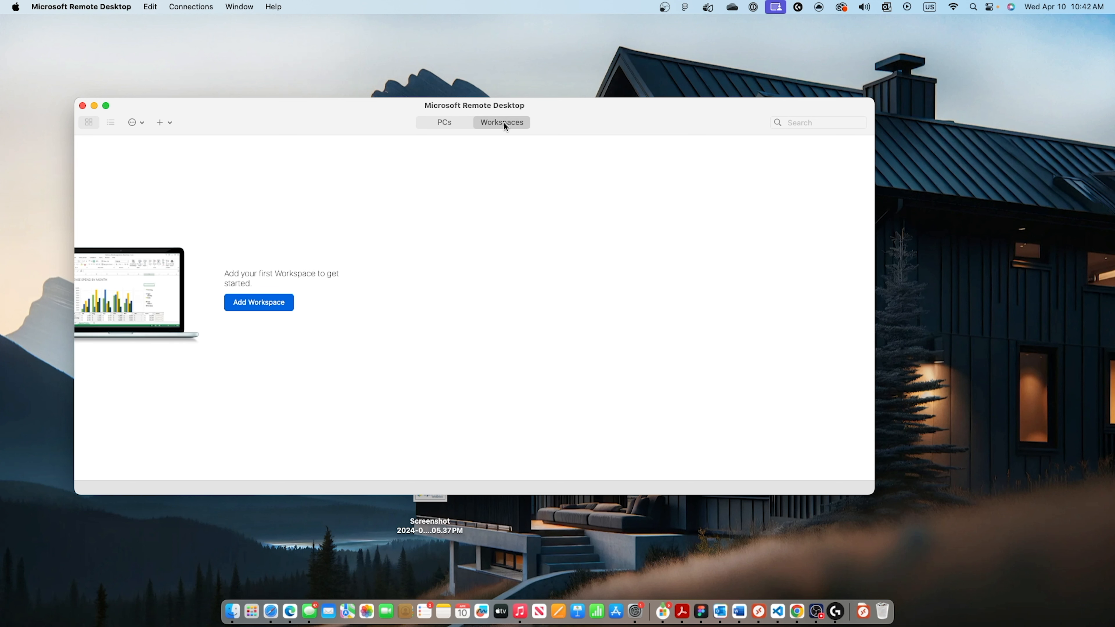
{"action": "left_click", "coordinate": [454, 120]}
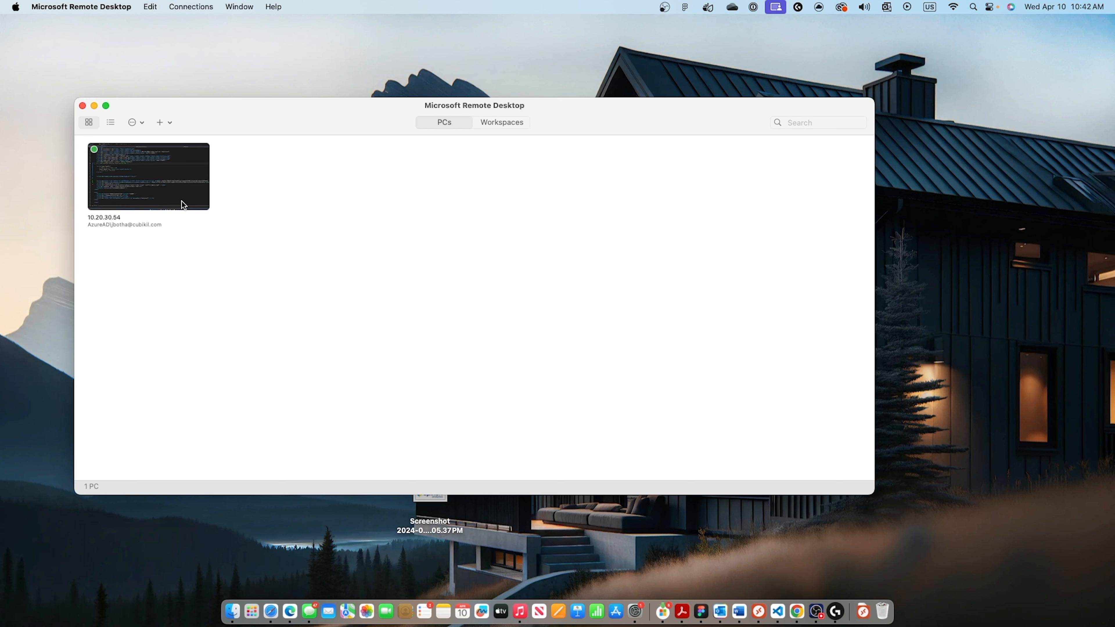
{"action": "left_click", "coordinate": [492, 123]}
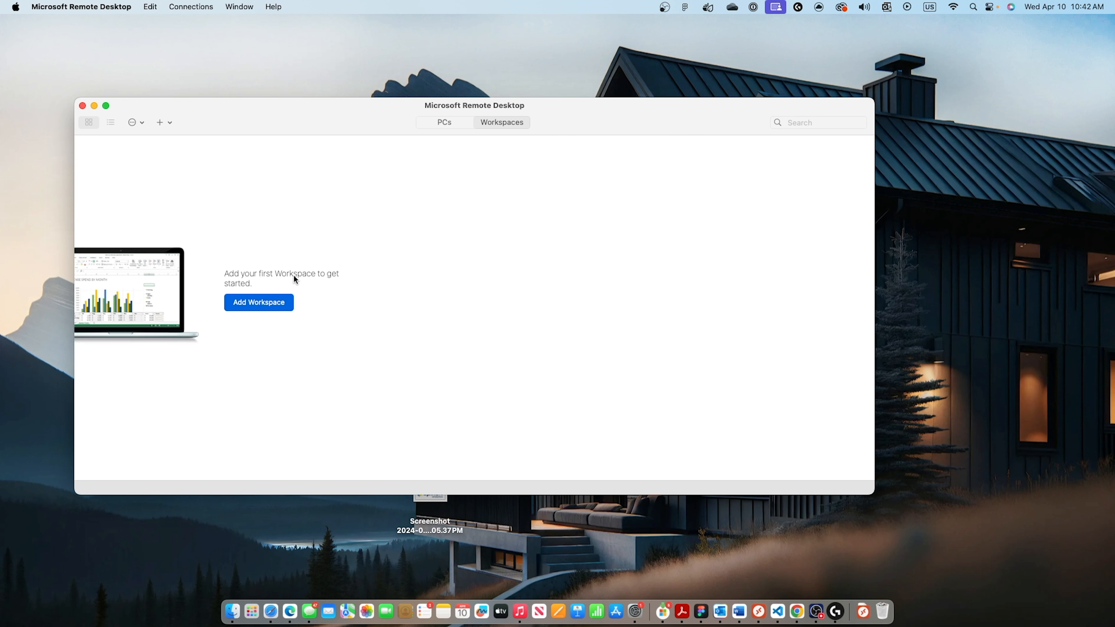
{"action": "left_click", "coordinate": [256, 307]}
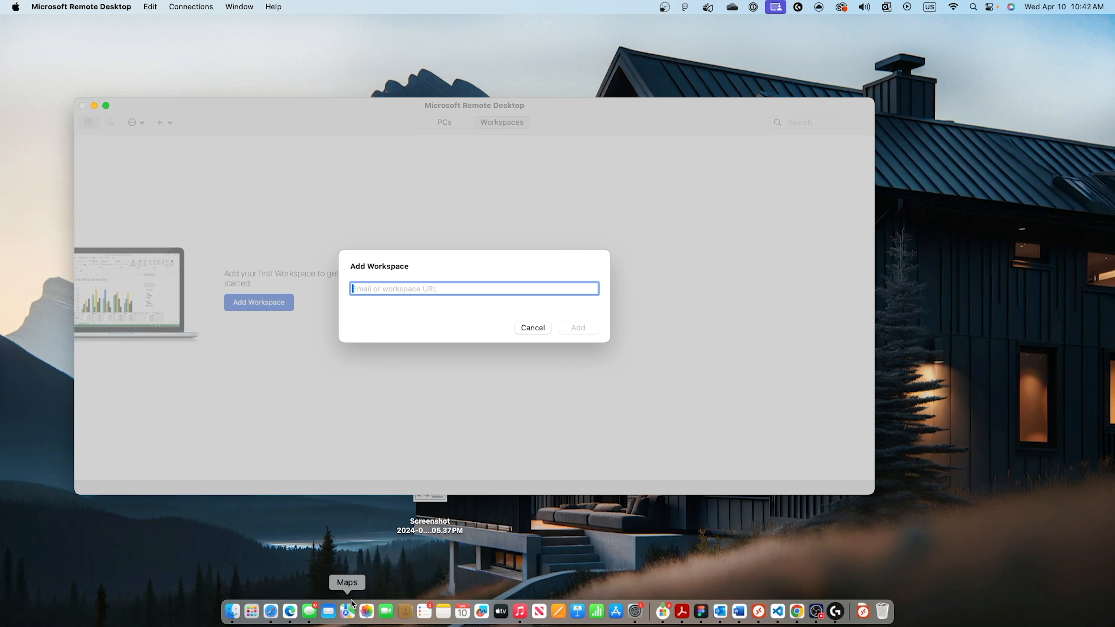
{"action": "left_click", "coordinate": [292, 614]}
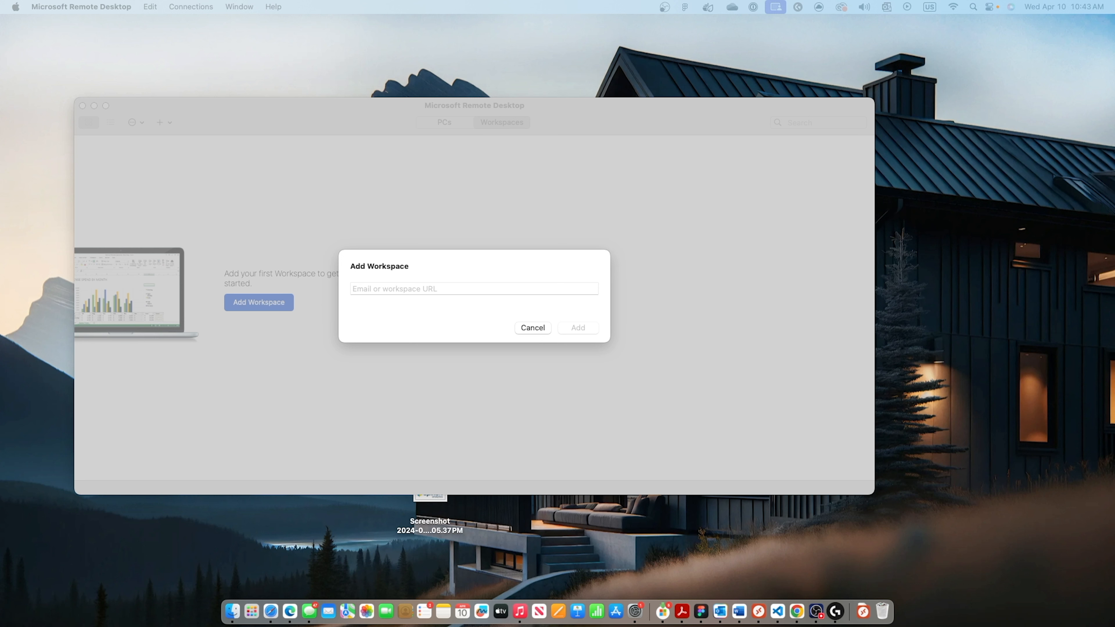
{"action": "left_click", "coordinate": [412, 288]}
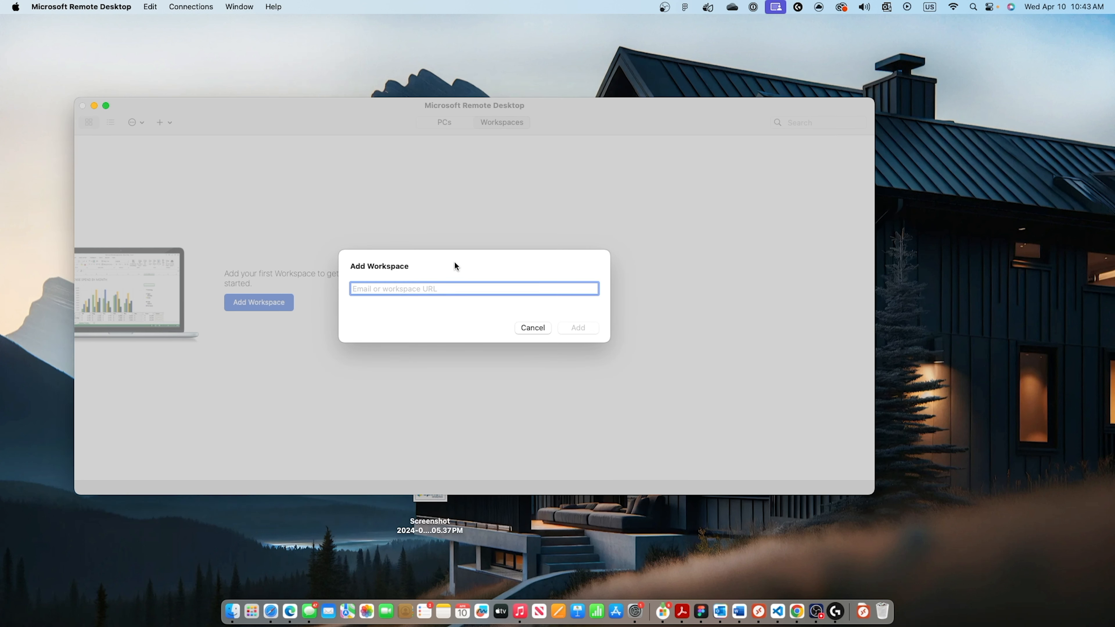
{"action": "type", "text": "https://rdweb.wvd.microsoft.com"}
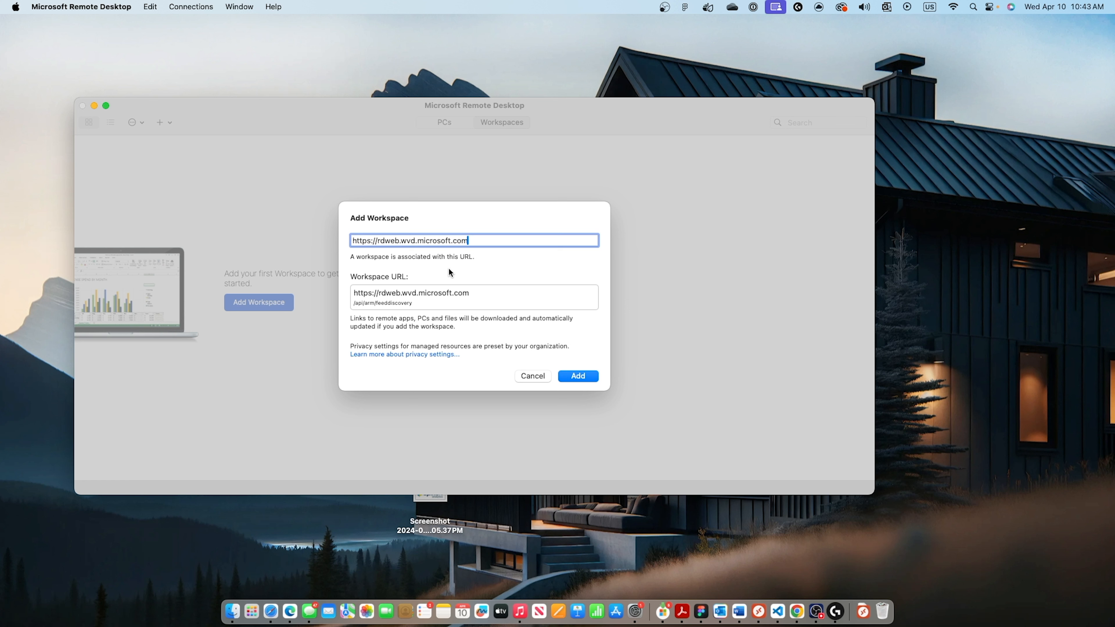
{"action": "left_click", "coordinate": [574, 378]}
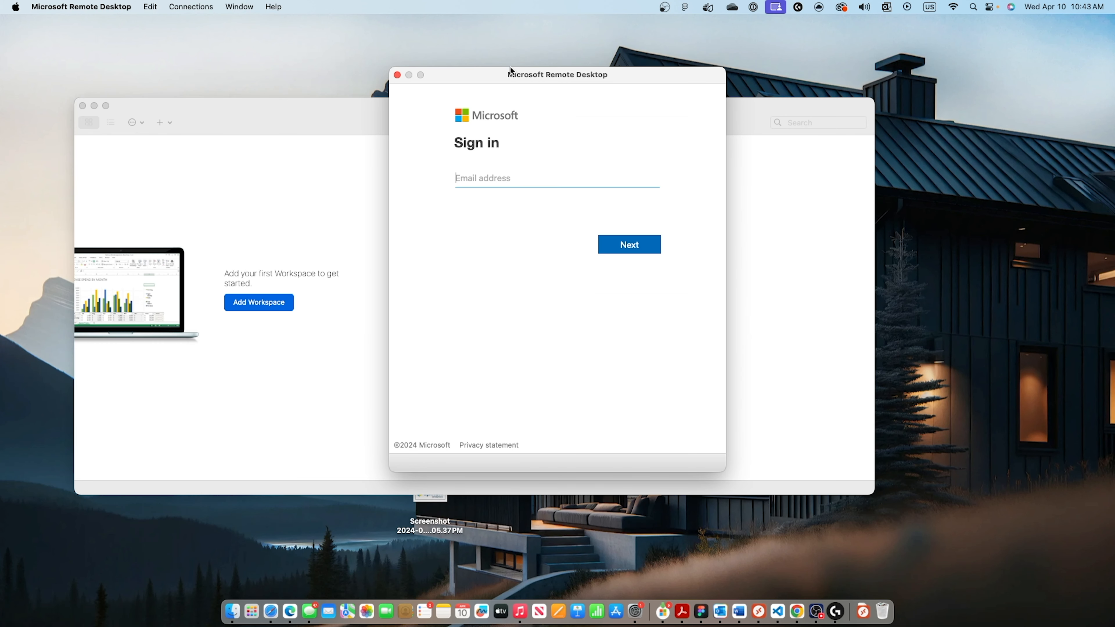
Sign in to the new workspace with the account's e-mail address and password.
{"action": "left_click_drag", "start_coordinate": [509, 77], "coordinate": [343, 104]}
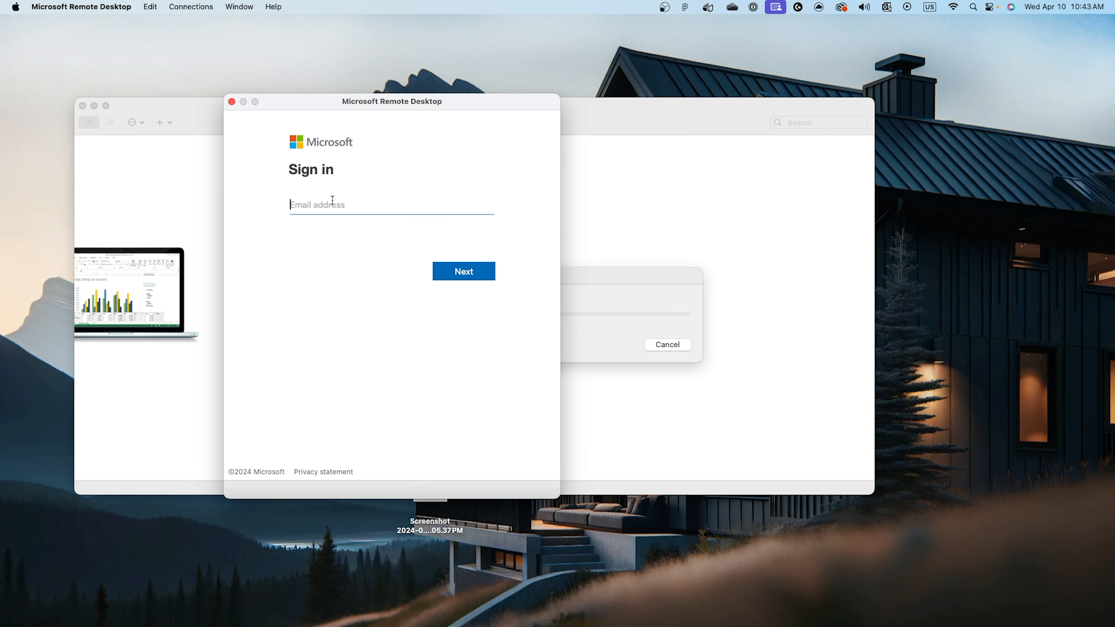
{"action": "key", "text": "super+v"}
{"action": "left_click", "coordinate": [463, 274]}
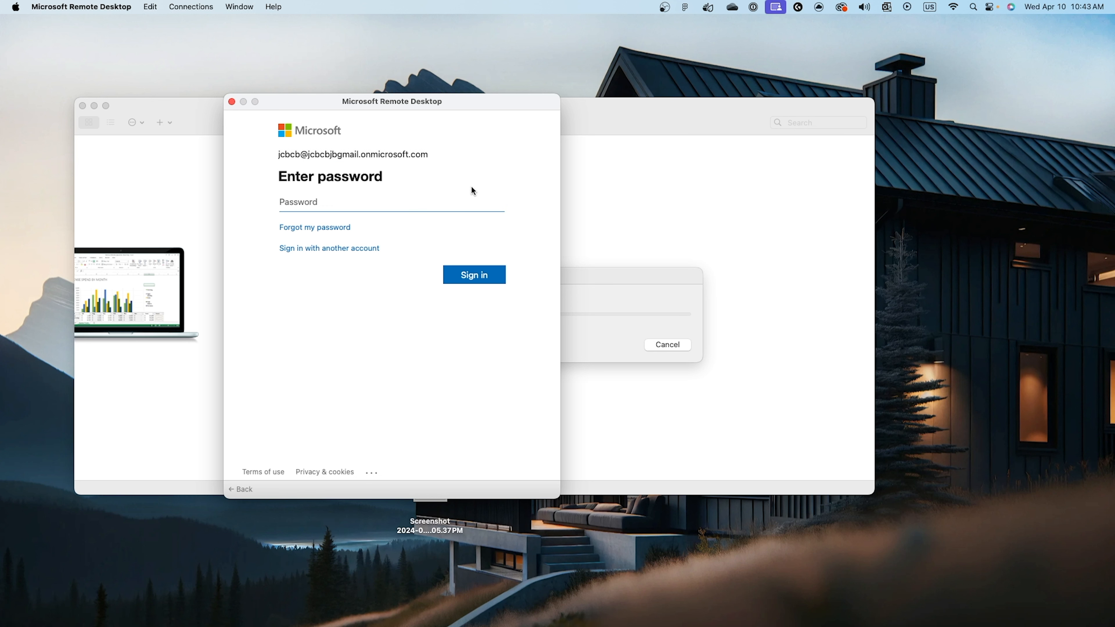
{"action": "left_click", "coordinate": [450, 211]}
{"action": "key", "text": "super+v"}
{"action": "left_click", "coordinate": [478, 269]}
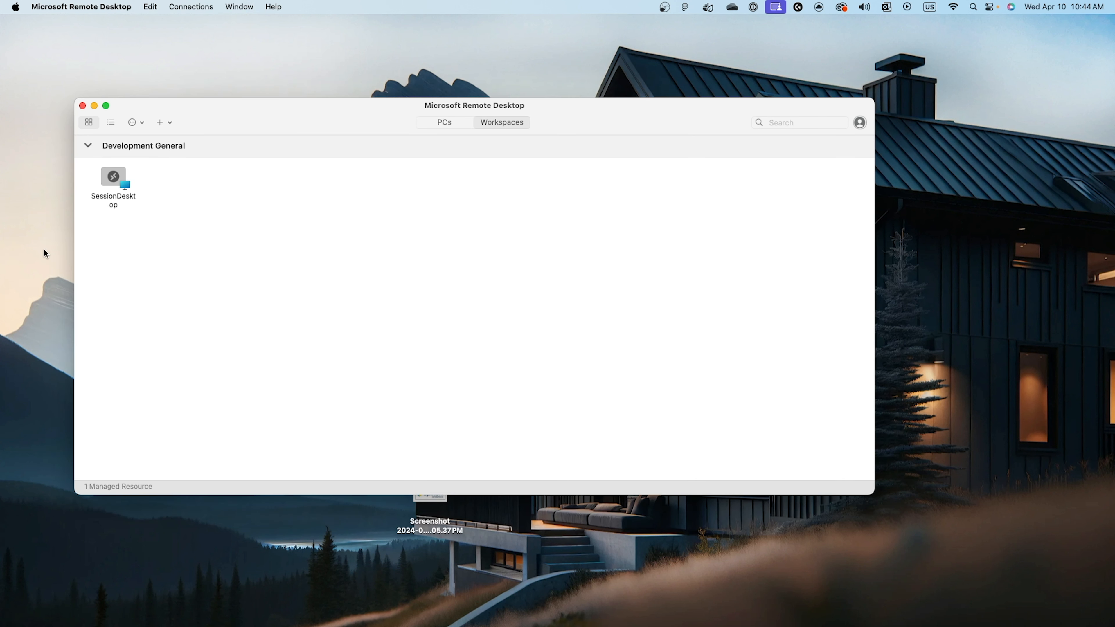
Test SessionDesktop from the Development General workspace by opening and closing its Settings app, and close the session window.
{"action": "double_click", "coordinate": [119, 185]}
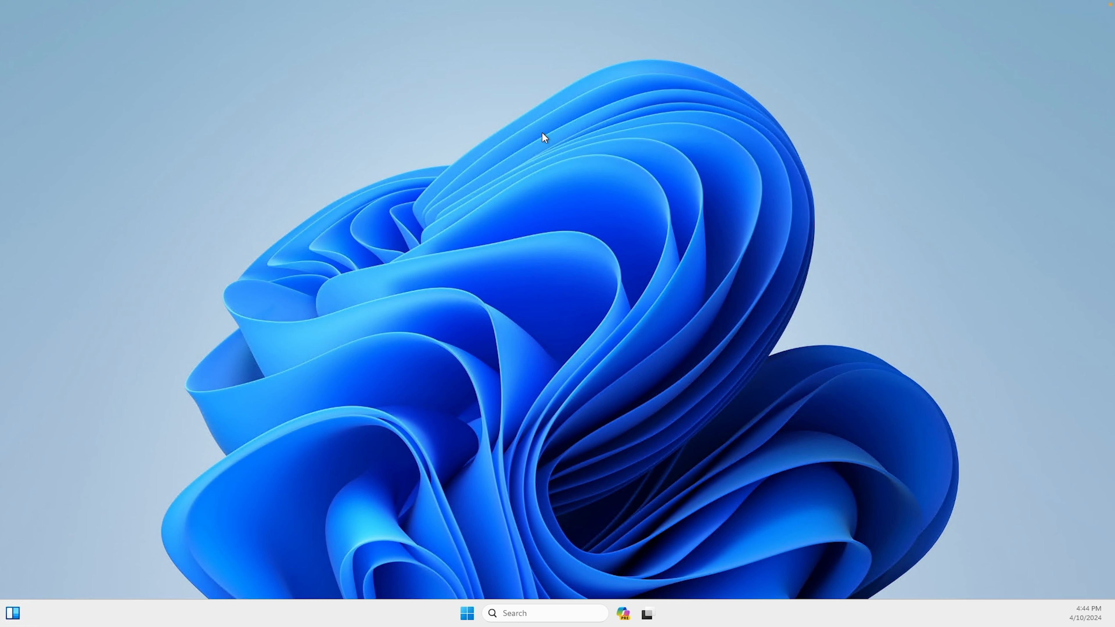
{"action": "left_click", "coordinate": [467, 613]}
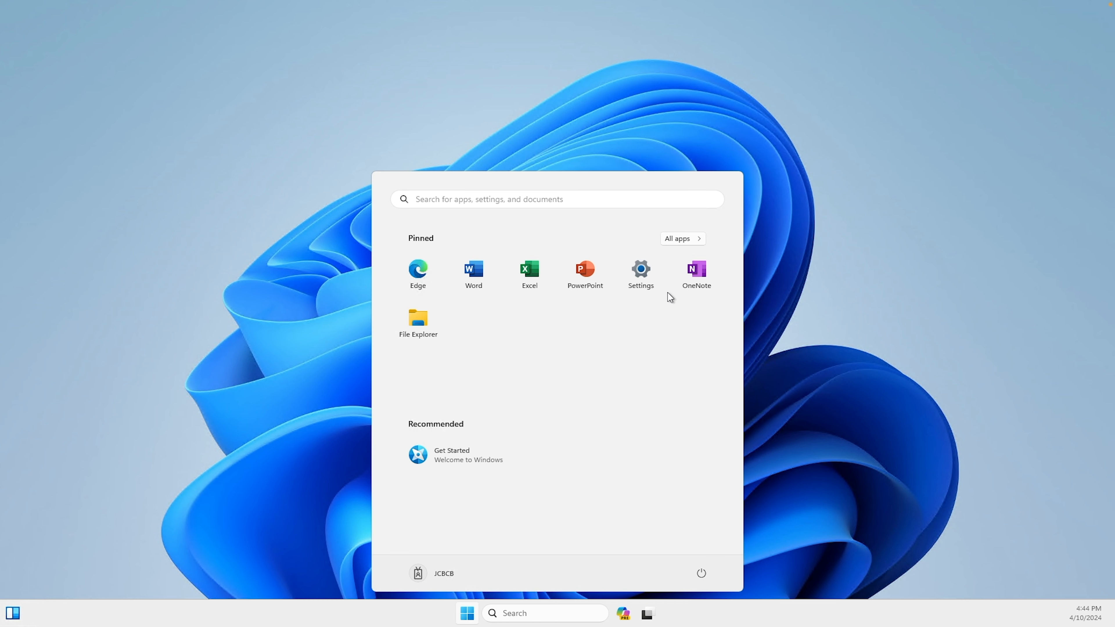
{"action": "left_click", "coordinate": [659, 281]}
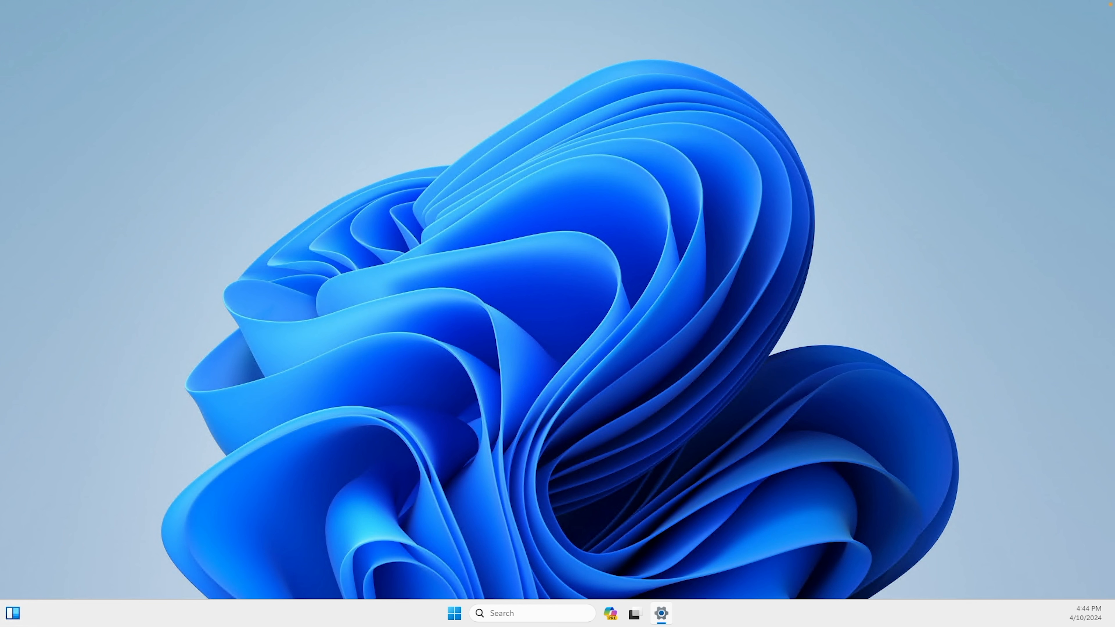
{"action": "left_click_drag", "start_coordinate": [778, 222], "coordinate": [792, 93]}
{"action": "left_click", "coordinate": [896, 94]}
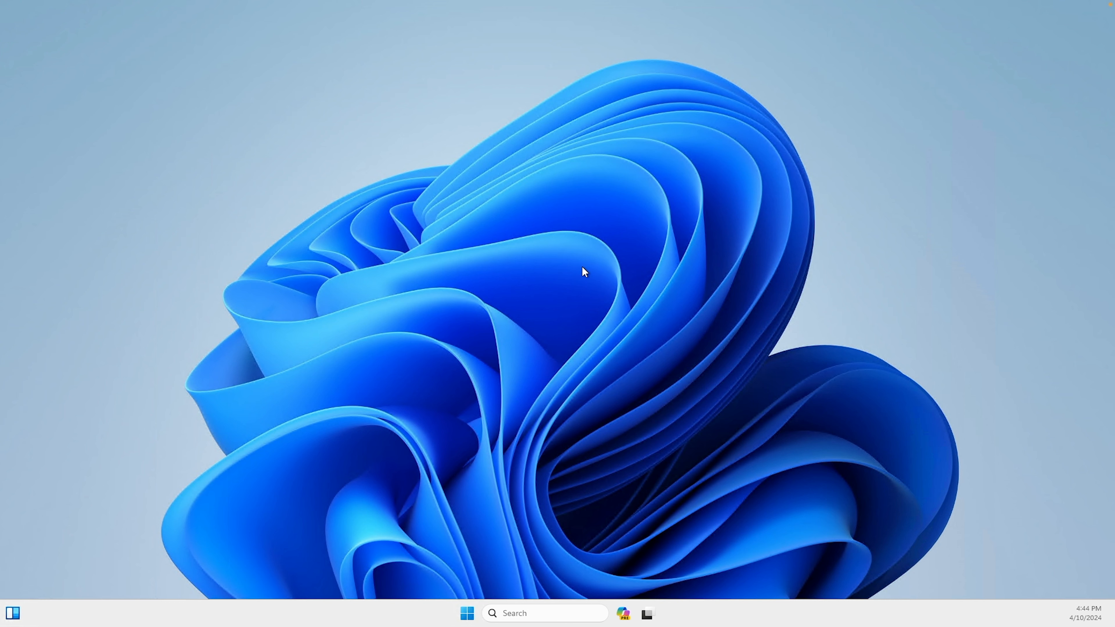
{"action": "mouse_move", "coordinate": [519, 1]}
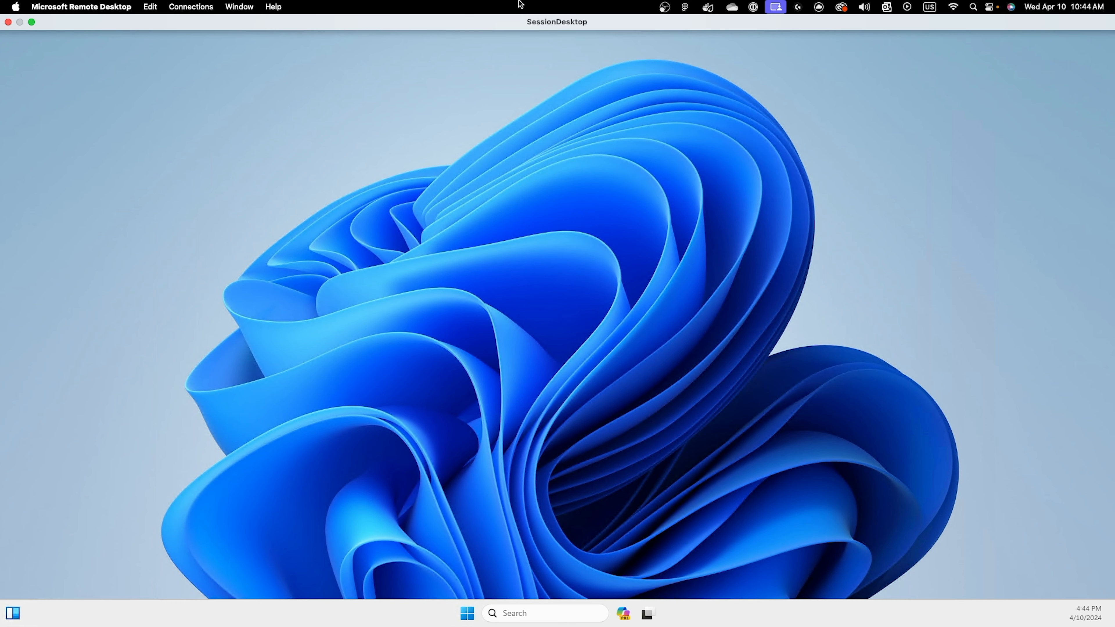
{"action": "left_click", "coordinate": [8, 22]}
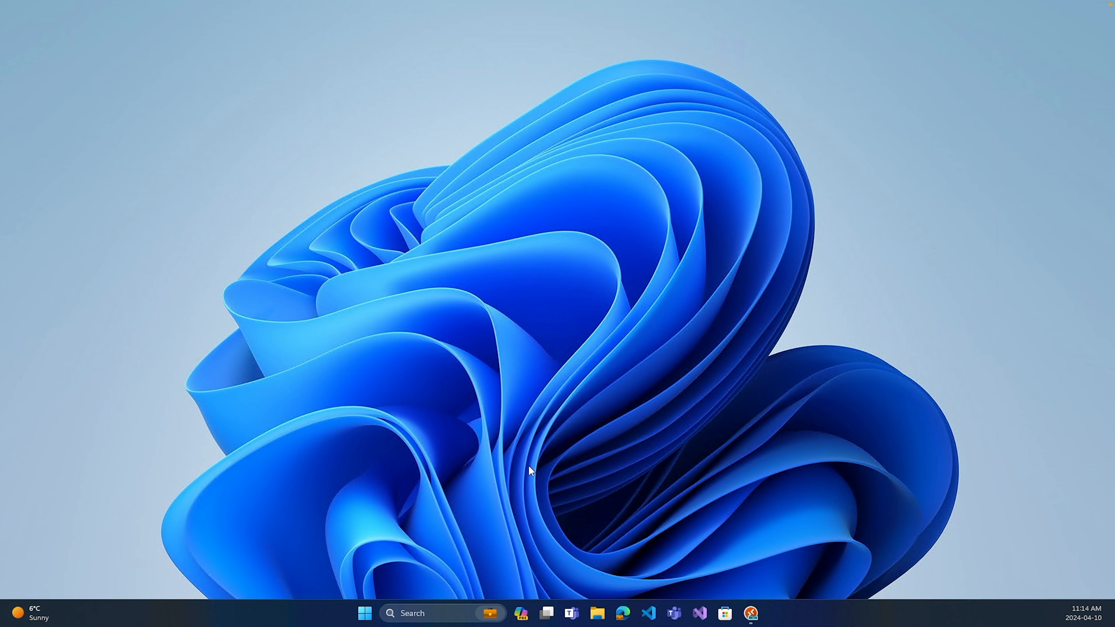
Open Microsoft Store on the Windows computer and search for "remote desktop" to examine the Microsoft Remote Desktop entry.
{"action": "left_click", "coordinate": [724, 614]}
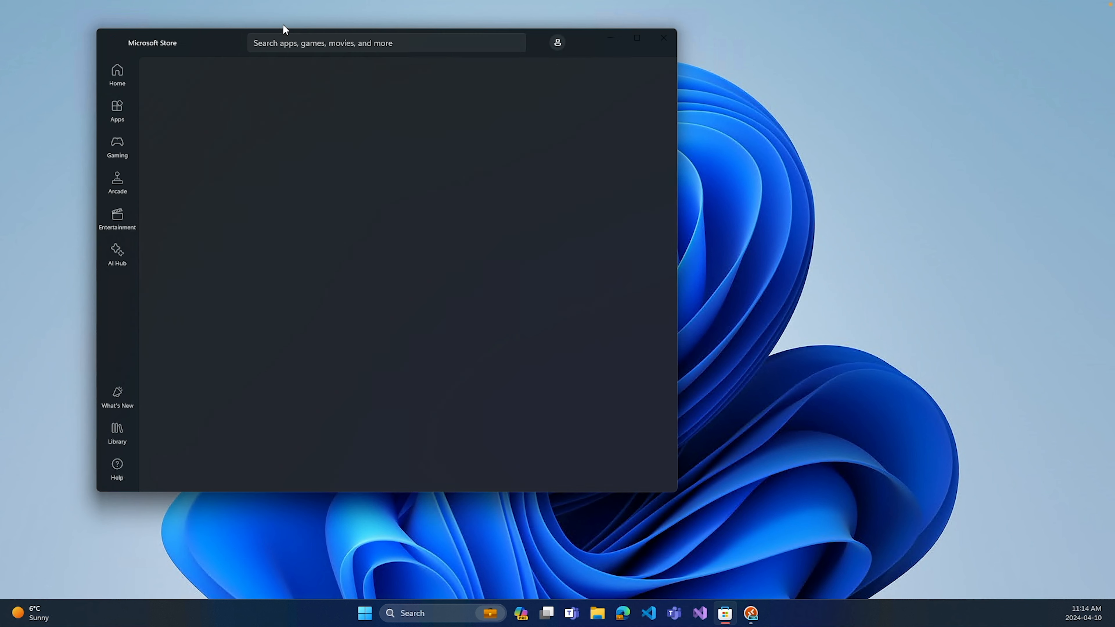
{"action": "left_click_drag", "start_coordinate": [209, 45], "coordinate": [252, 43]}
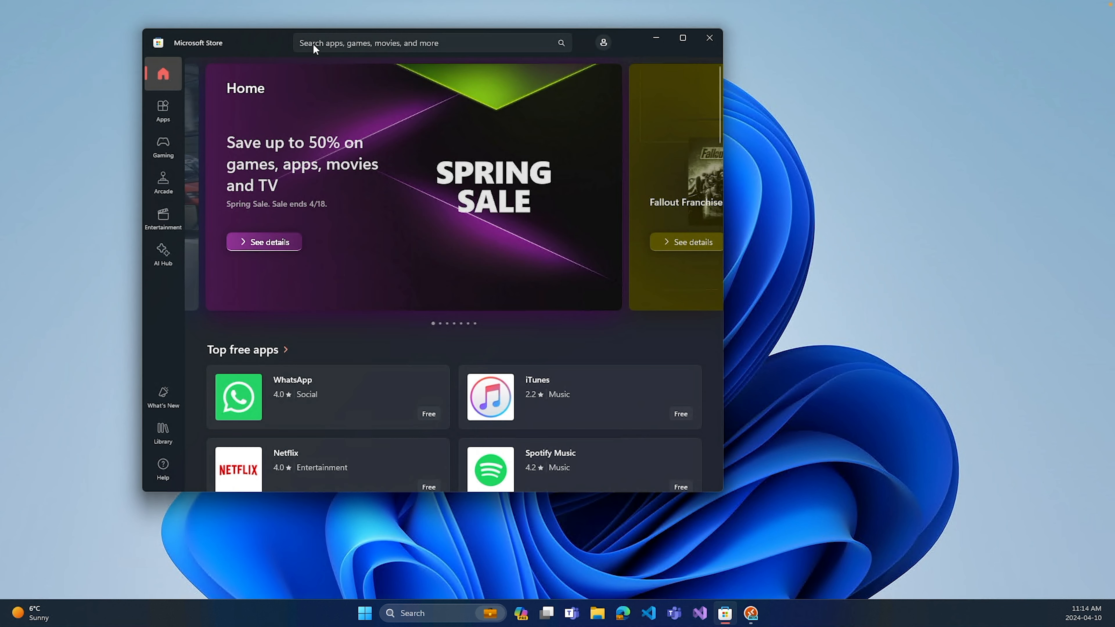
{"action": "left_click", "coordinate": [380, 41]}
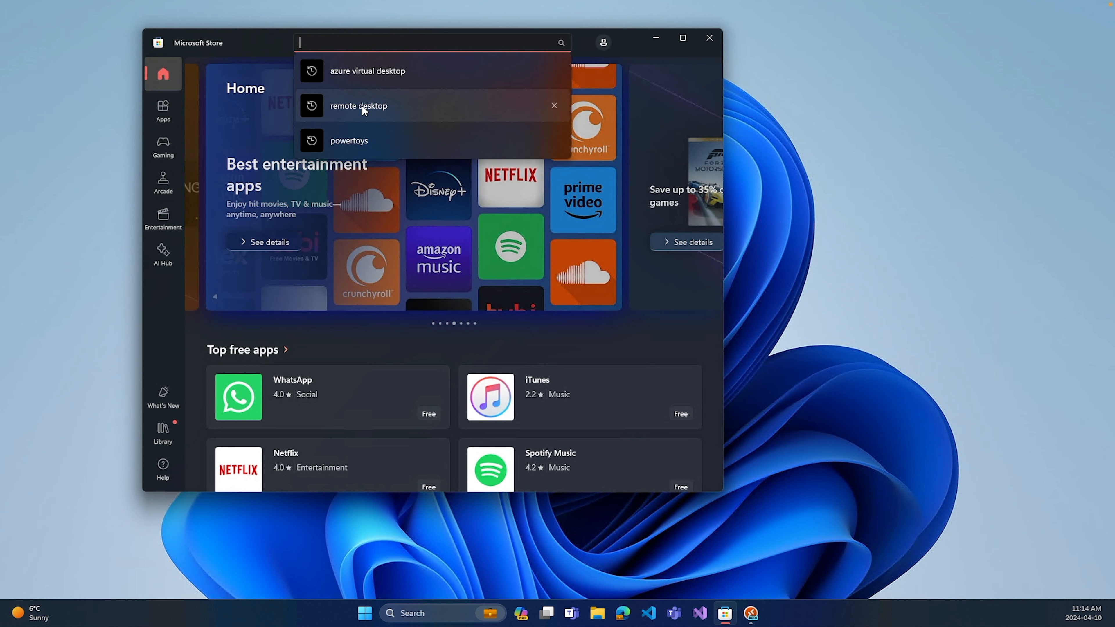
{"action": "left_click", "coordinate": [362, 106]}
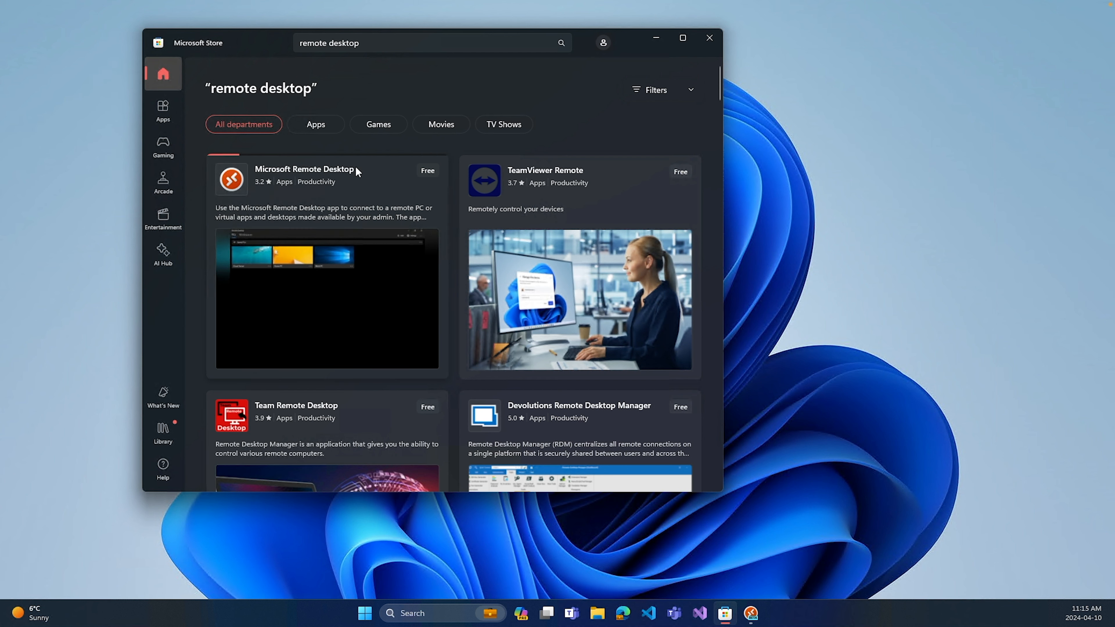
{"action": "mouse_move", "coordinate": [356, 168]}
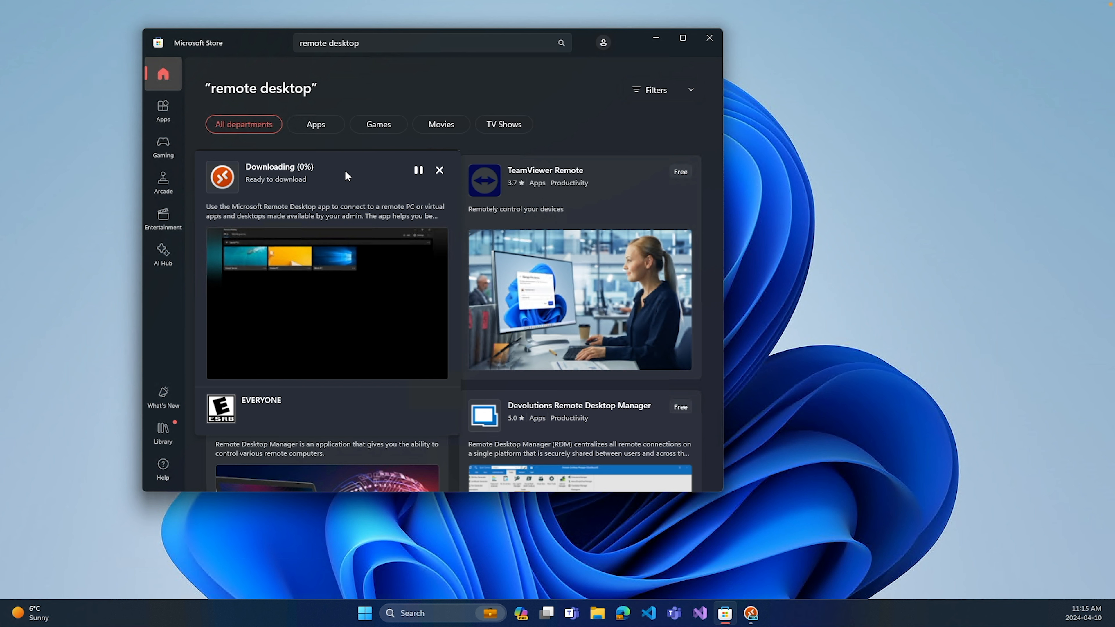
Replace the store search with "azure virtual desktop" and examine the Azure Virtual Desktop Preview entry.
{"action": "left_click", "coordinate": [380, 42]}
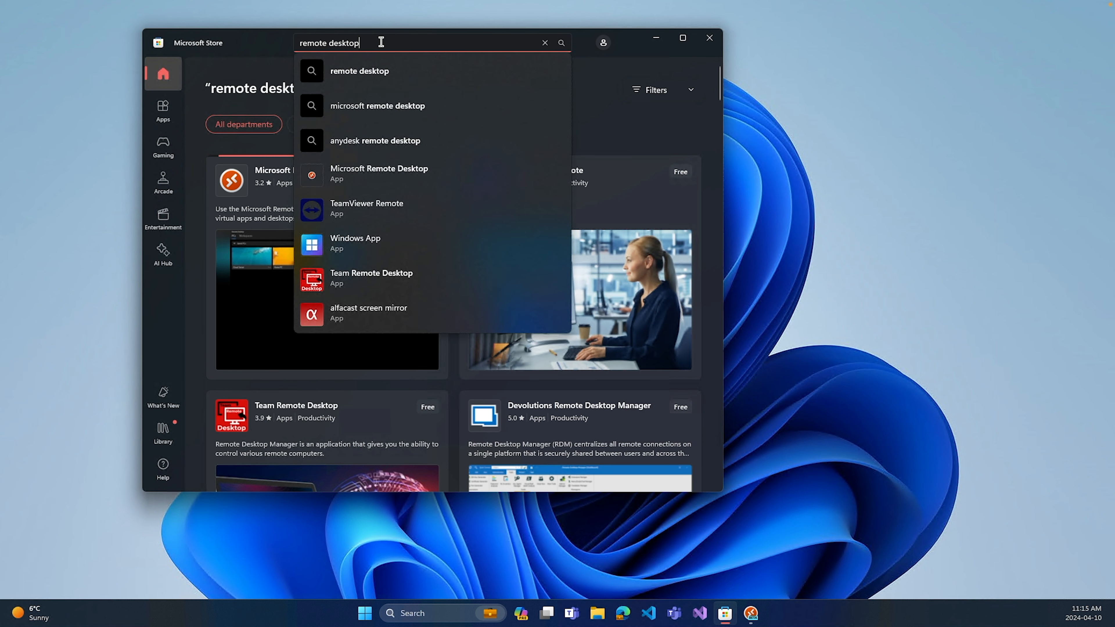
{"action": "left_click_drag", "start_coordinate": [379, 43], "coordinate": [302, 50]}
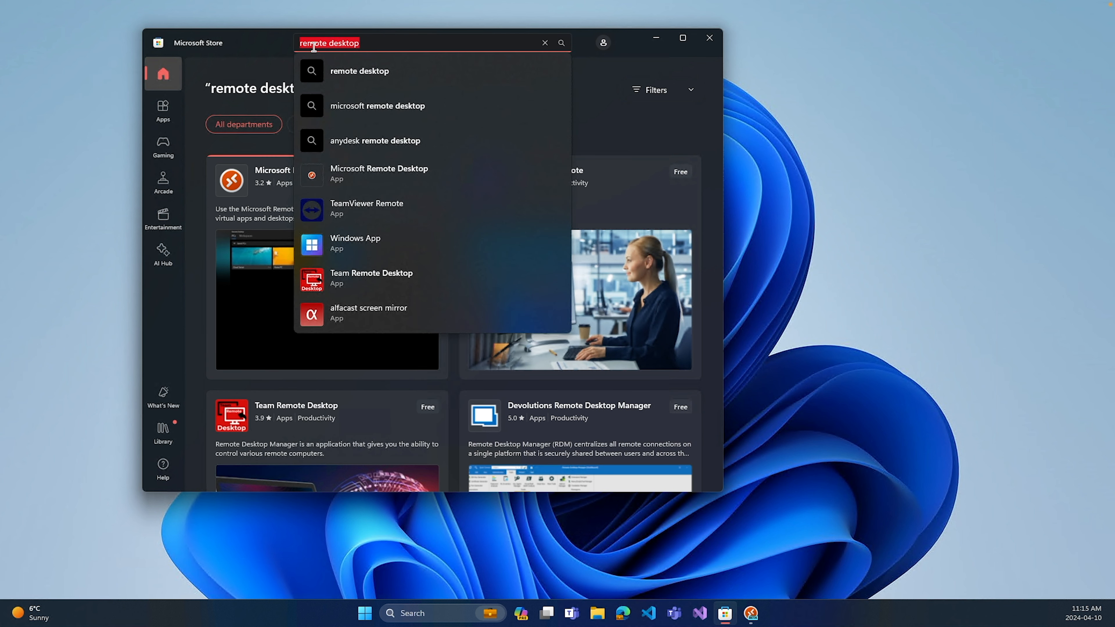
{"action": "key", "text": "BackSpace"}
{"action": "left_click", "coordinate": [345, 106]}
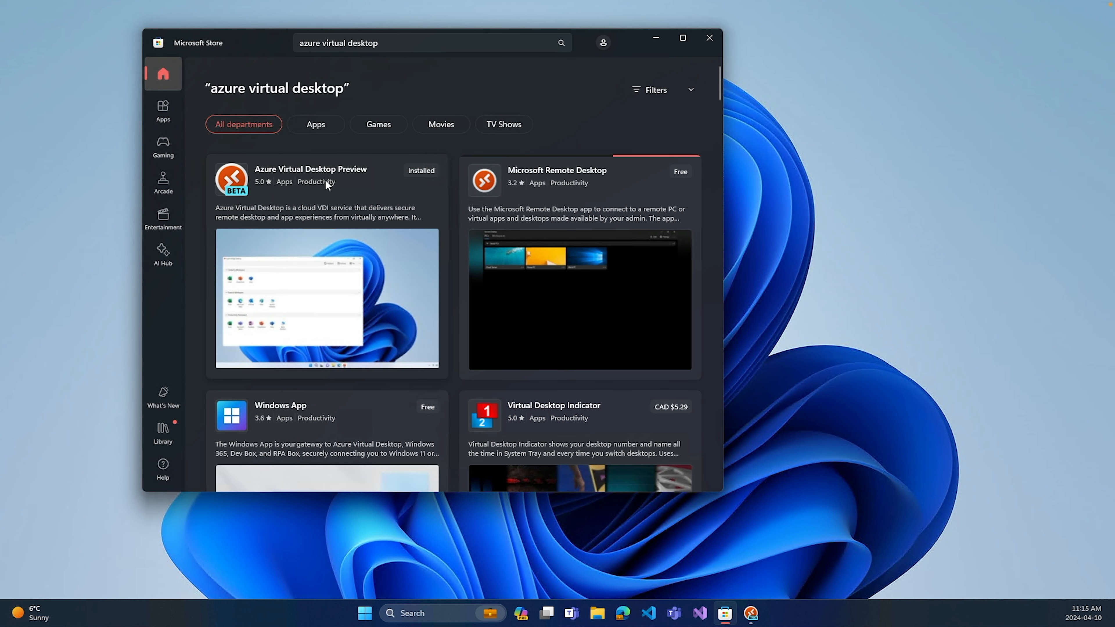
{"action": "mouse_move", "coordinate": [325, 181]}
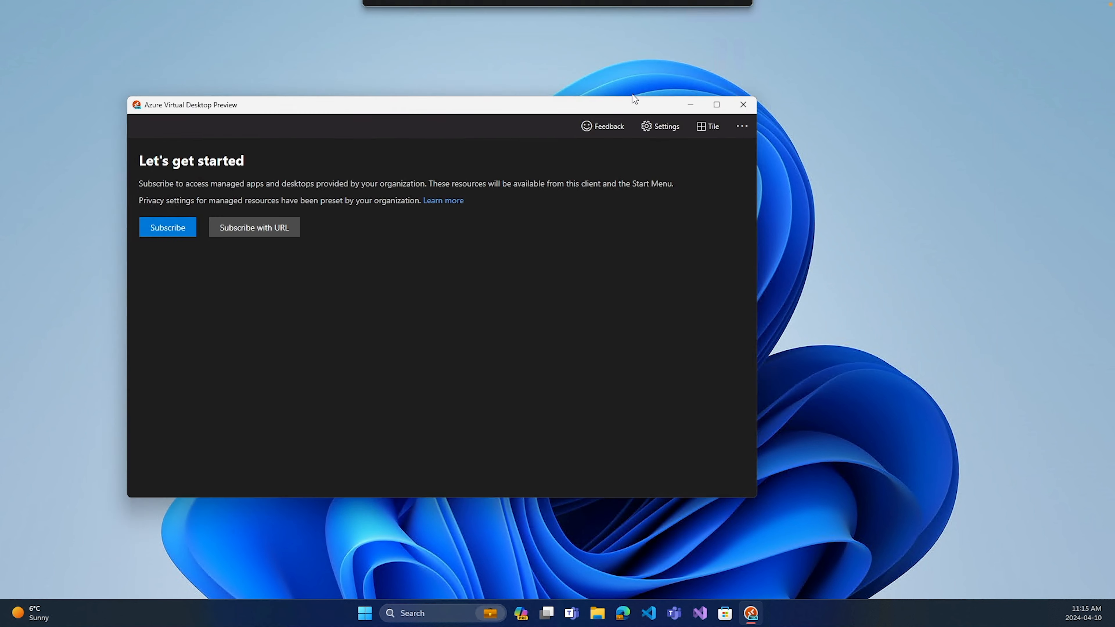
Subscribe in Azure Virtual Desktop Preview using another account's e-mail and password, and launch SessionDesktop from Development General.
{"action": "left_click_drag", "start_coordinate": [505, 105], "coordinate": [640, 153]}
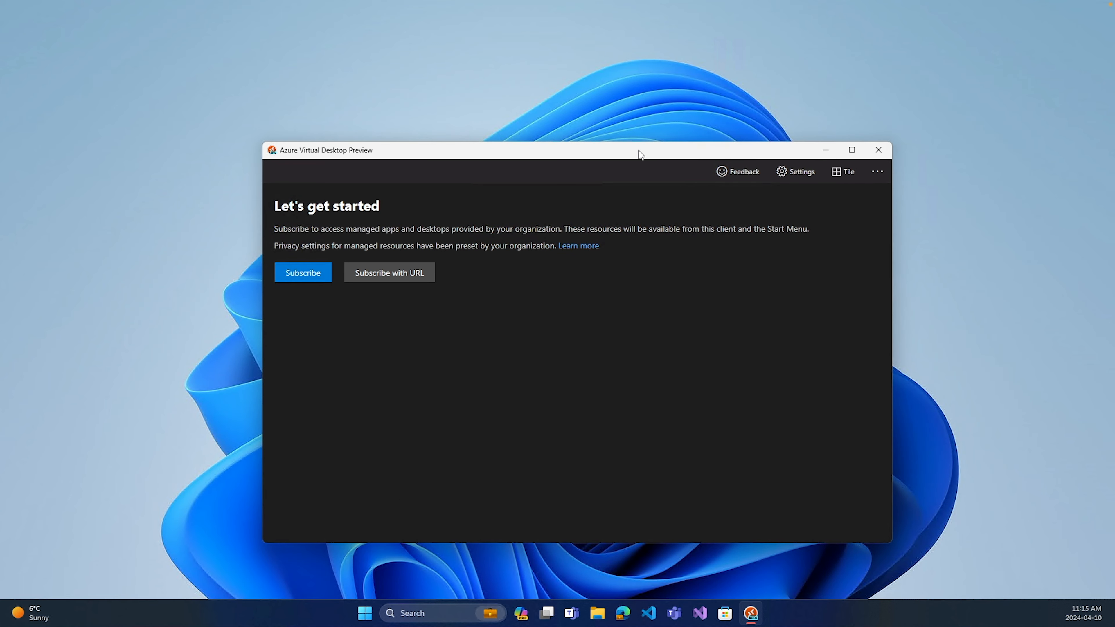
{"action": "left_click", "coordinate": [317, 275]}
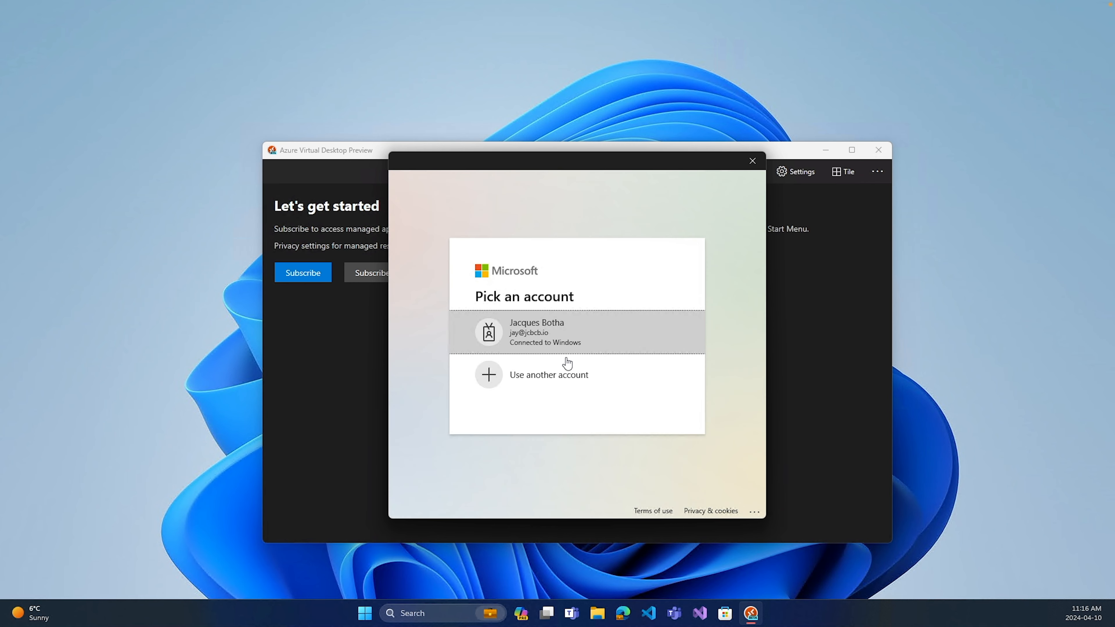
{"action": "left_click", "coordinate": [567, 361]}
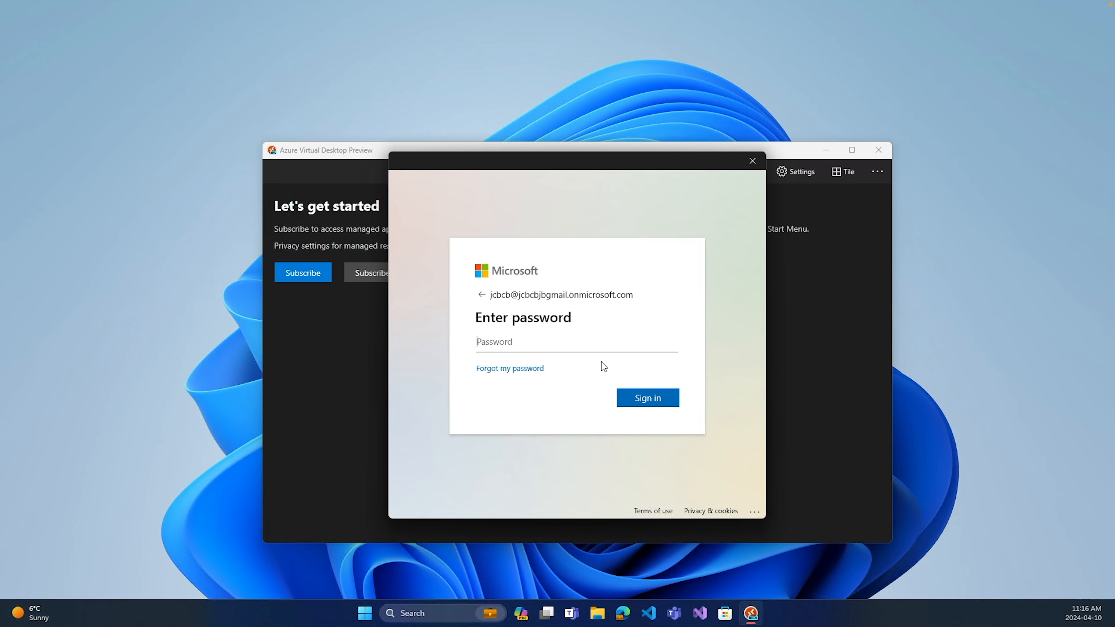
{"action": "key", "text": "ctrl+v"}
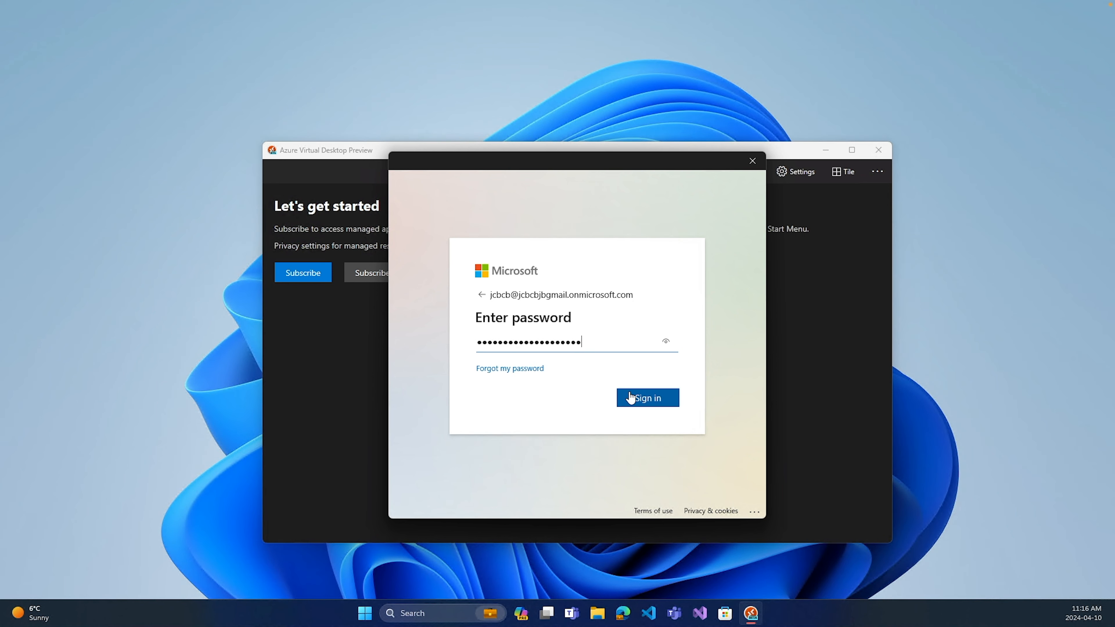
{"action": "left_click", "coordinate": [637, 398]}
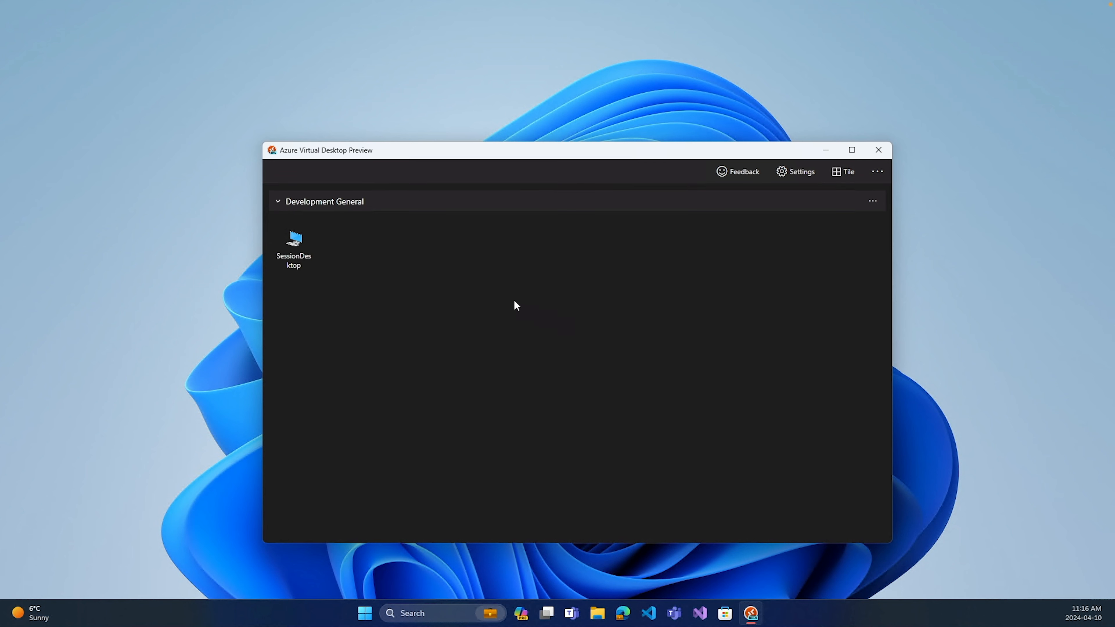
{"action": "double_click", "coordinate": [294, 249]}
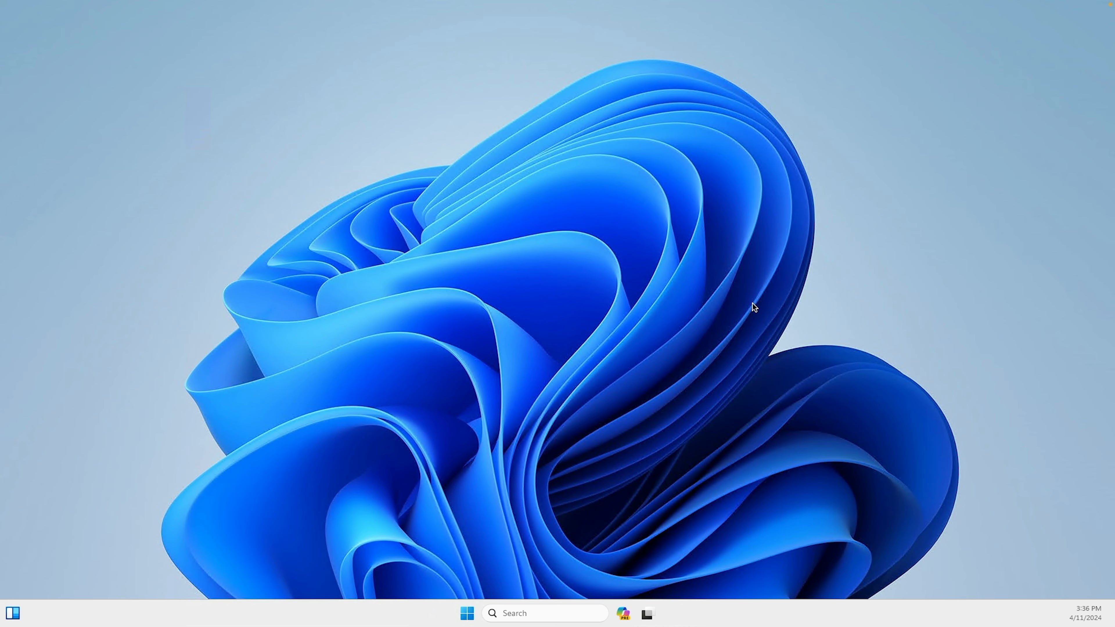
Switch back to the Azure portal in Chrome and open the Run command page of the Development-0 virtual machine.
{"action": "key", "text": "ctrl+Left"}
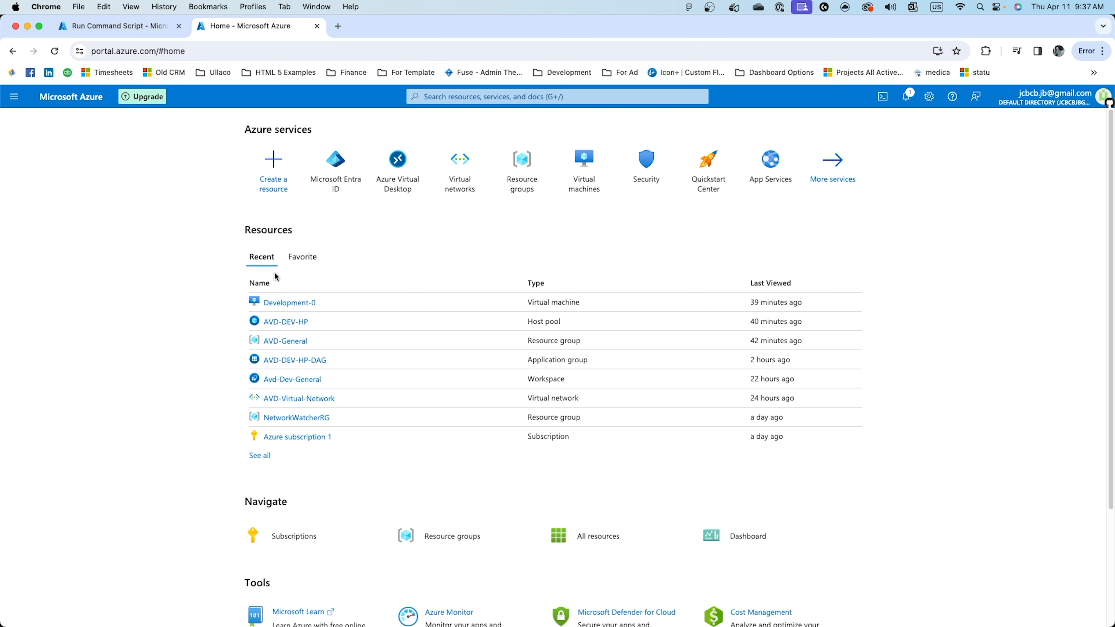
{"action": "mouse_move", "coordinate": [289, 307]}
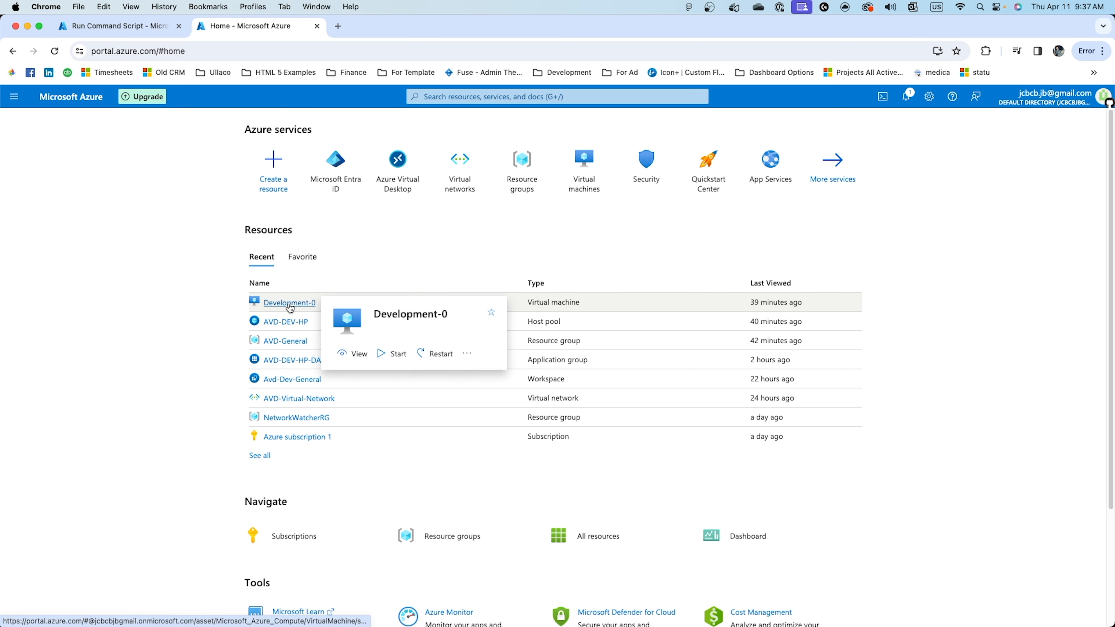
{"action": "left_click", "coordinate": [290, 307]}
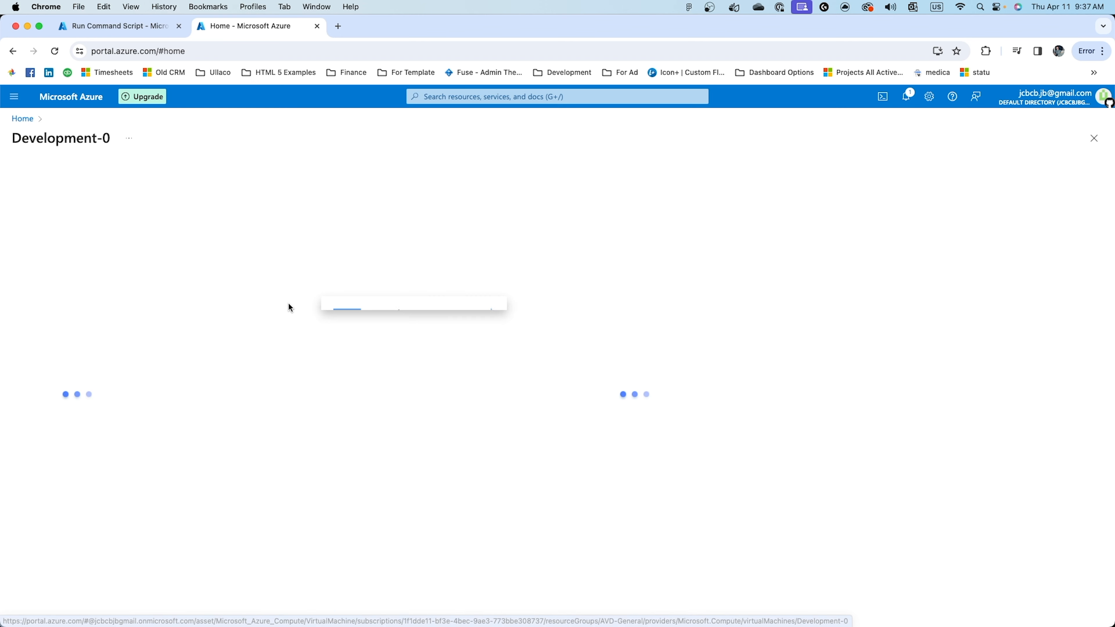
{"action": "scroll", "coordinate": [111, 407], "scroll_direction": "down", "scroll_amount": 10}
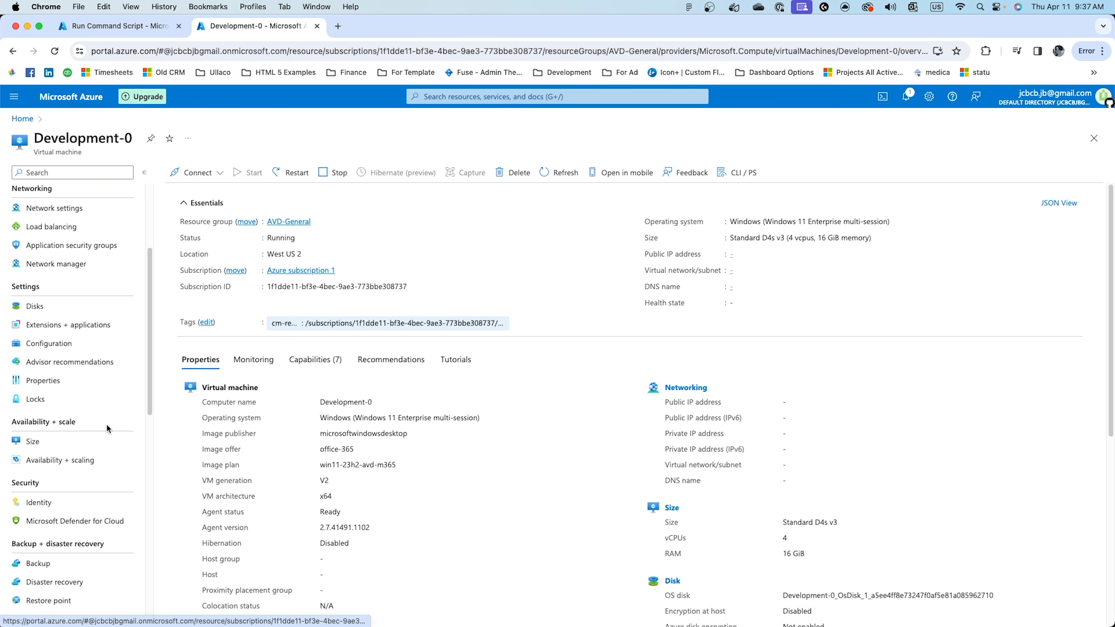
{"action": "scroll", "coordinate": [106, 430], "scroll_direction": "down", "scroll_amount": 3}
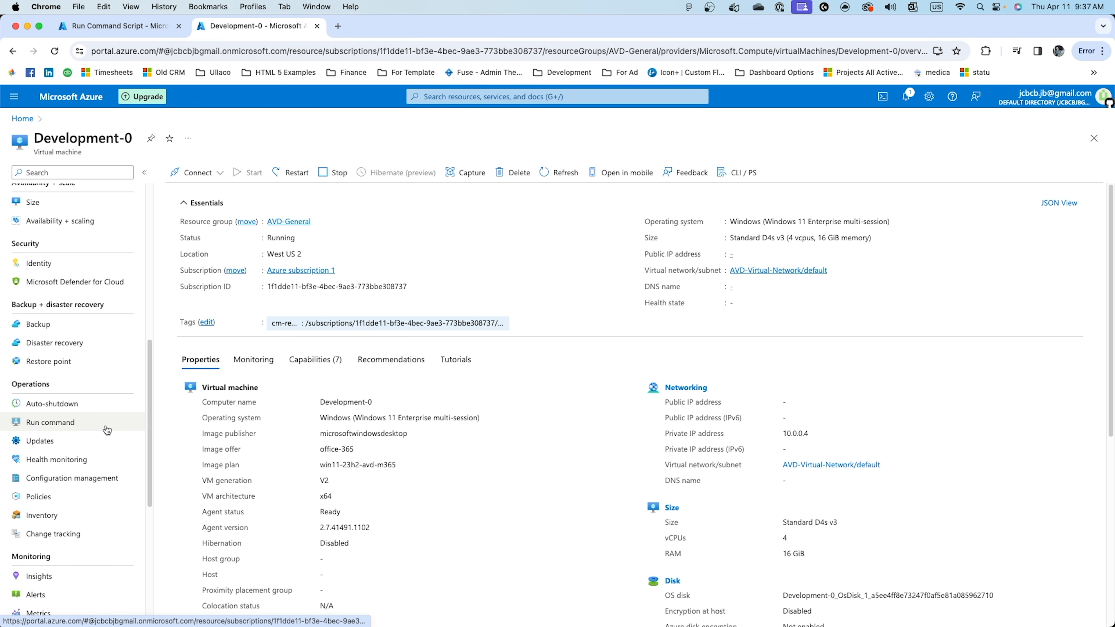
{"action": "left_click", "coordinate": [81, 428]}
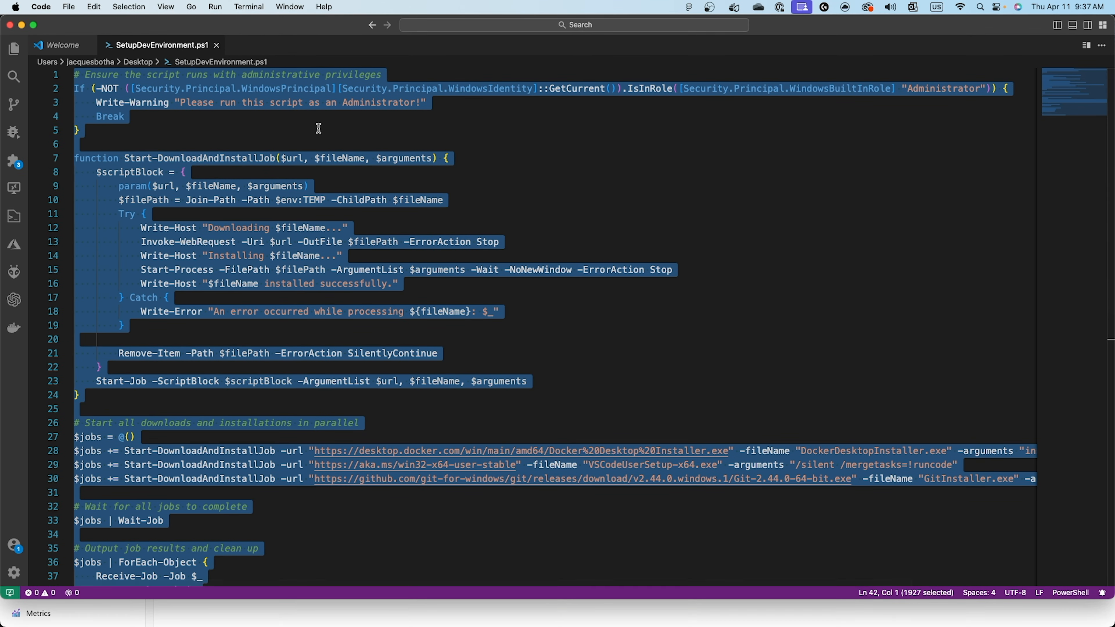
Examine SetupDevEnvironment.ps1 in Visual Studio Code, including the administrator check, the download-and-install function, the Docker, VS Code and Git jobs, and the cleanup.
{"action": "left_click", "coordinate": [342, 270]}
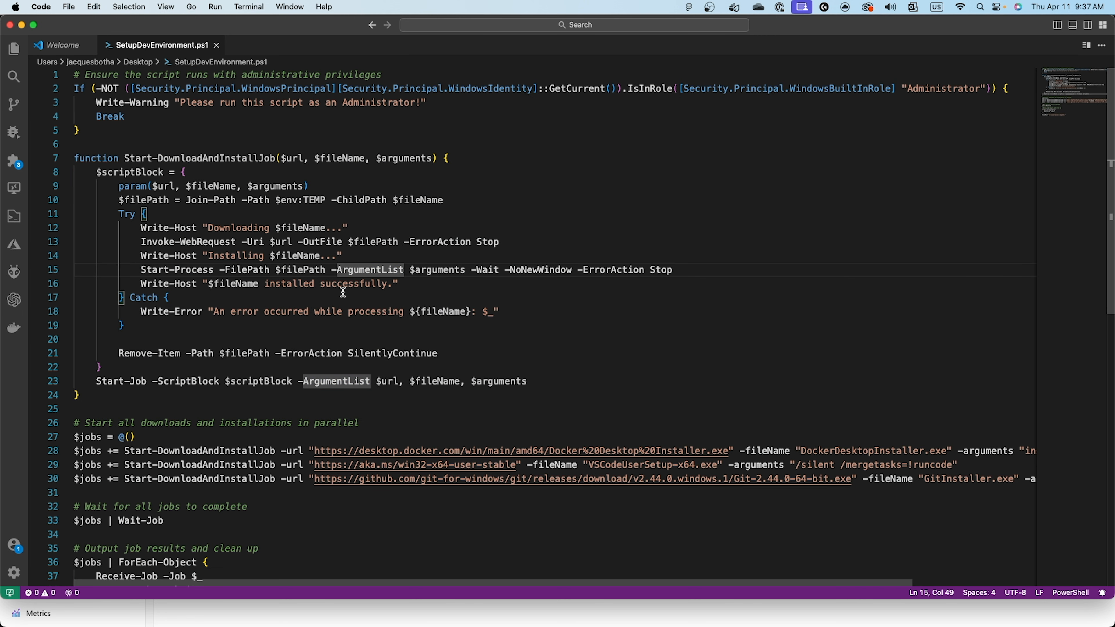
{"action": "scroll", "coordinate": [344, 303], "scroll_direction": "down", "scroll_amount": 3}
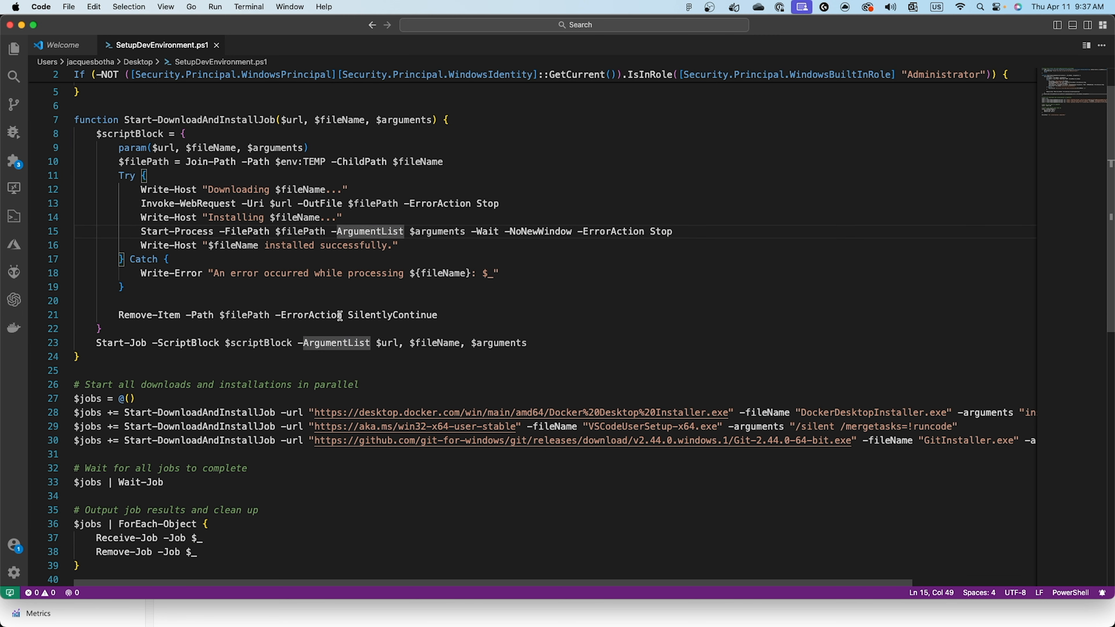
{"action": "scroll", "coordinate": [340, 316], "scroll_direction": "up", "scroll_amount": 3}
{"action": "left_click", "coordinate": [124, 140]}
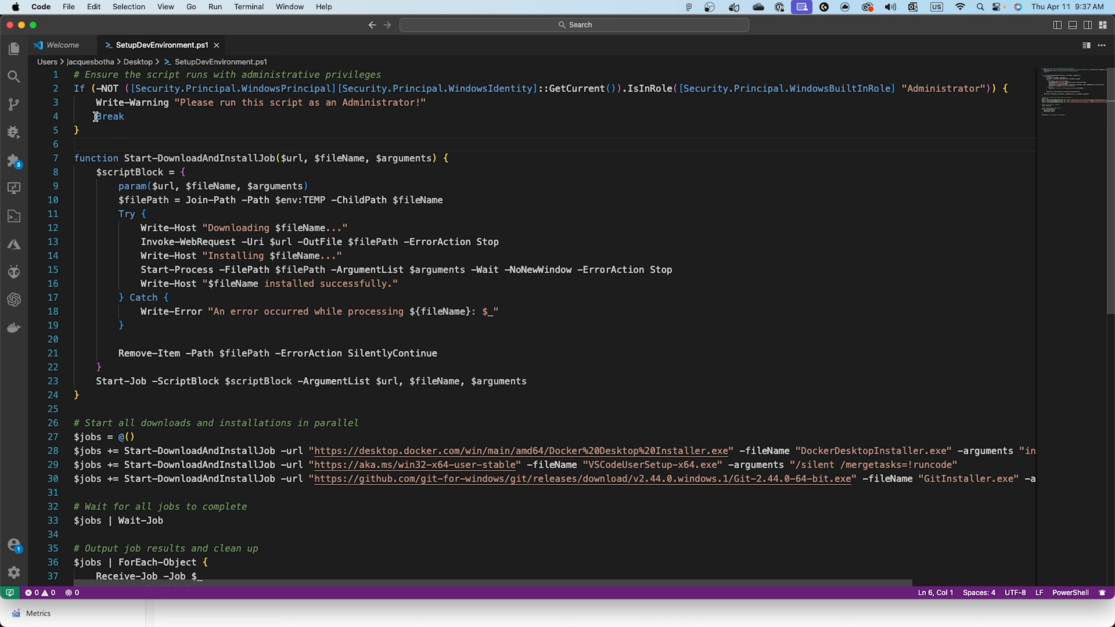
{"action": "left_click_drag", "start_coordinate": [89, 130], "coordinate": [72, 83]}
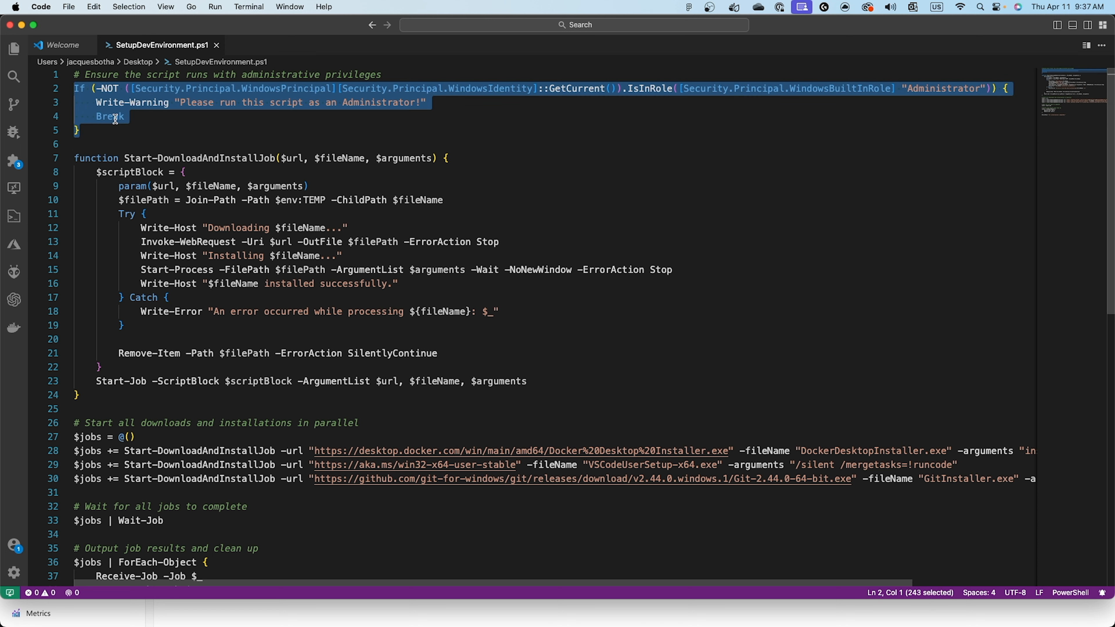
{"action": "left_click", "coordinate": [114, 118]}
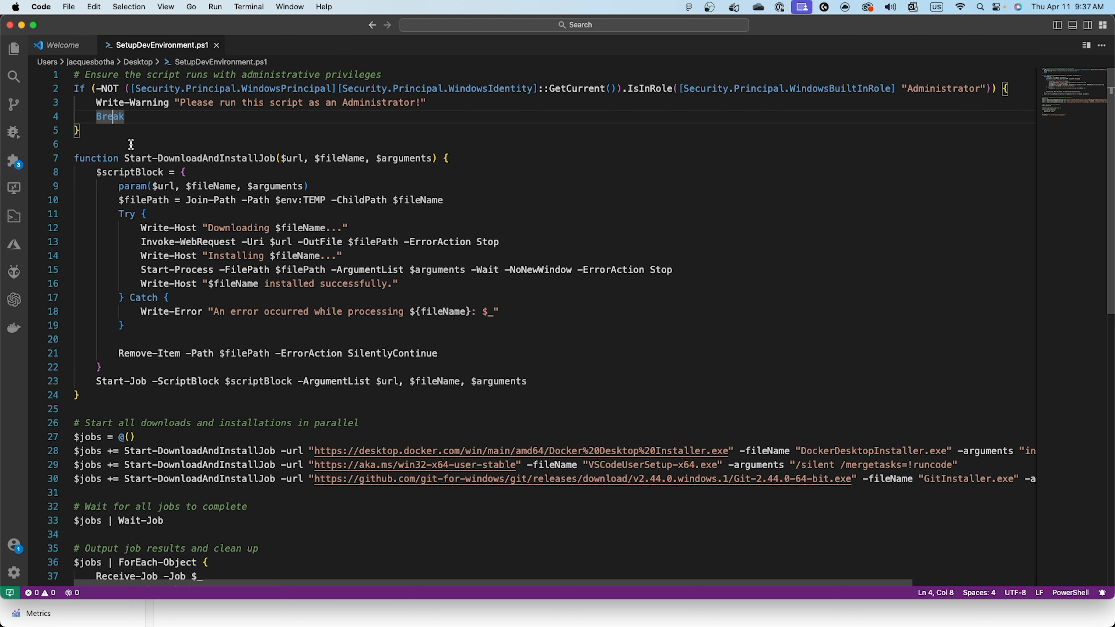
{"action": "scroll", "coordinate": [192, 390], "scroll_direction": "down", "scroll_amount": 2}
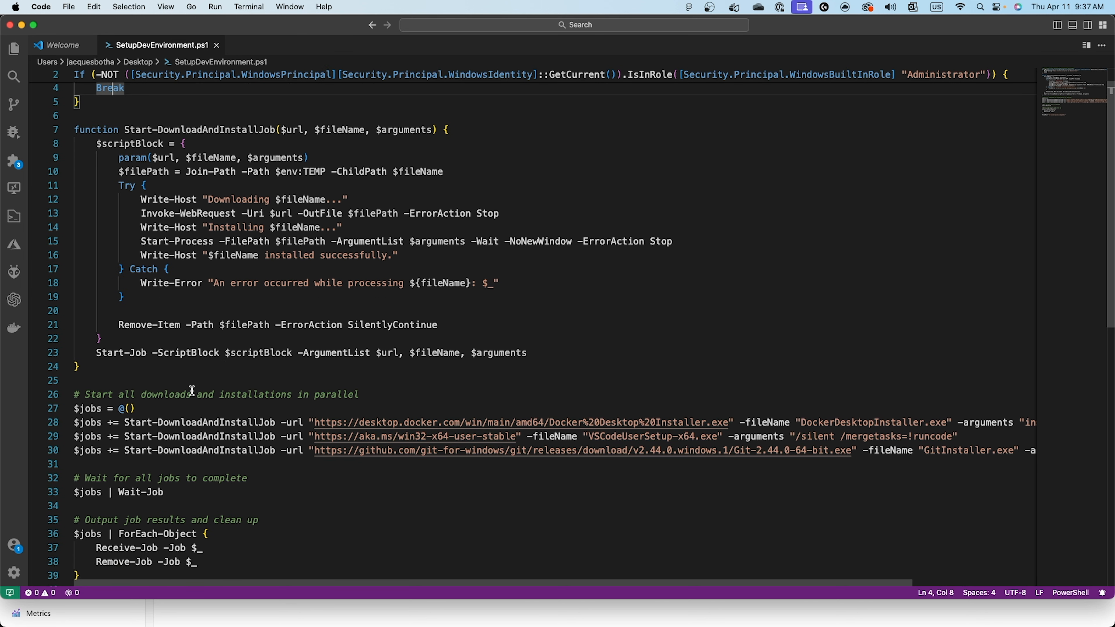
{"action": "scroll", "coordinate": [263, 396], "scroll_direction": "down", "scroll_amount": 3}
{"action": "left_click", "coordinate": [257, 355]}
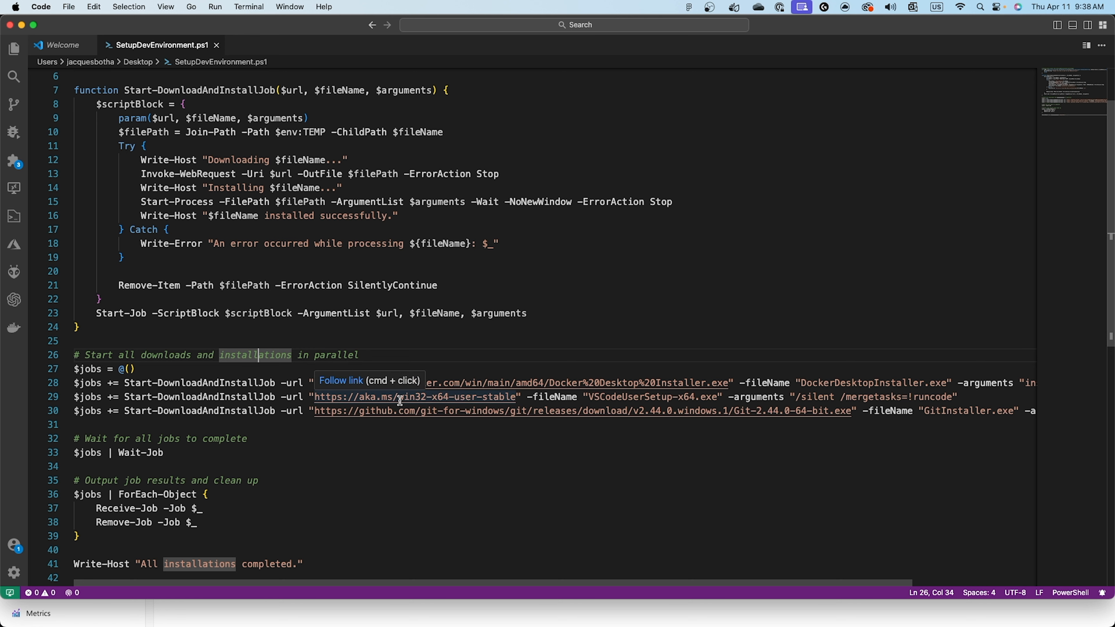
{"action": "scroll", "coordinate": [400, 400], "scroll_direction": "down", "scroll_amount": 3}
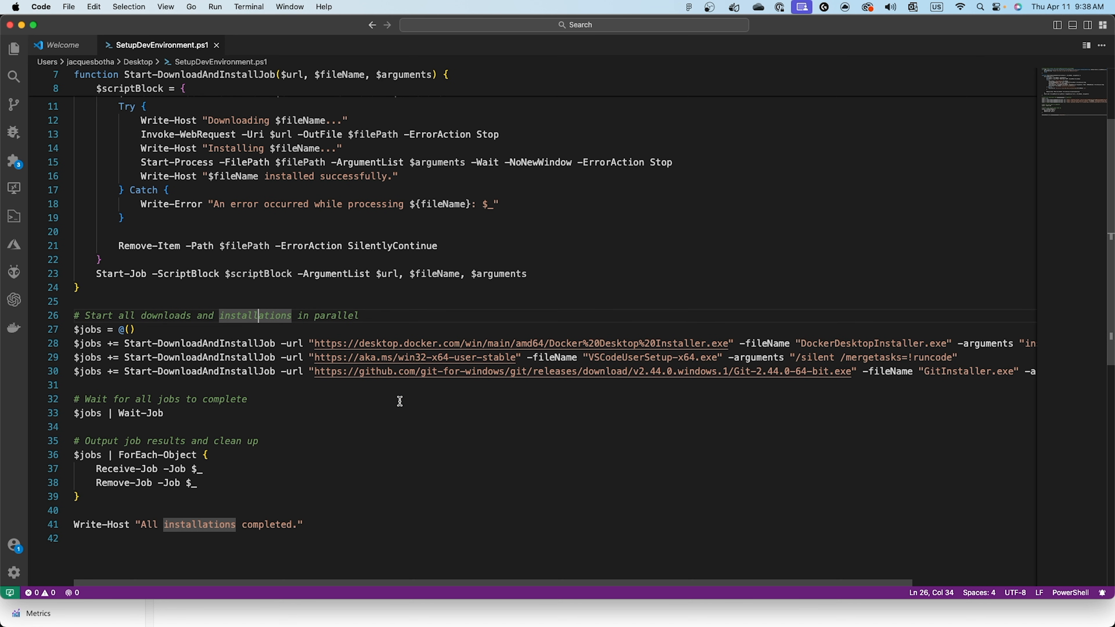
{"action": "scroll", "coordinate": [209, 286], "scroll_direction": "up", "scroll_amount": 5}
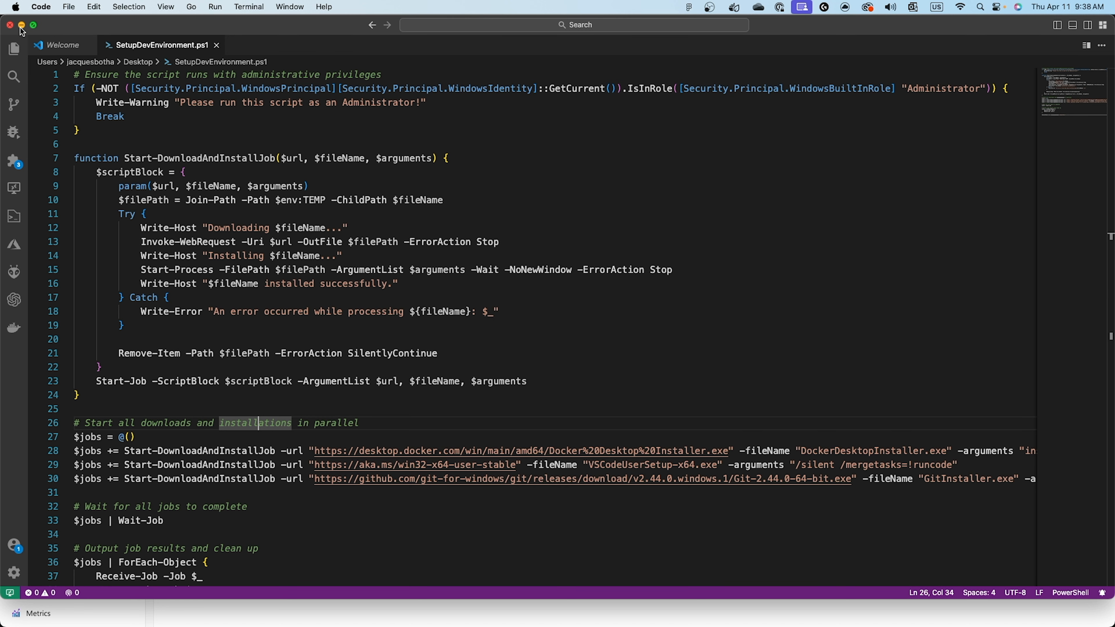
Copy the whole SetupDevEnvironment.ps1 script into RunPowerShellScript for Development-0 in the Azure portal and run it.
{"action": "key", "text": "super+a"}
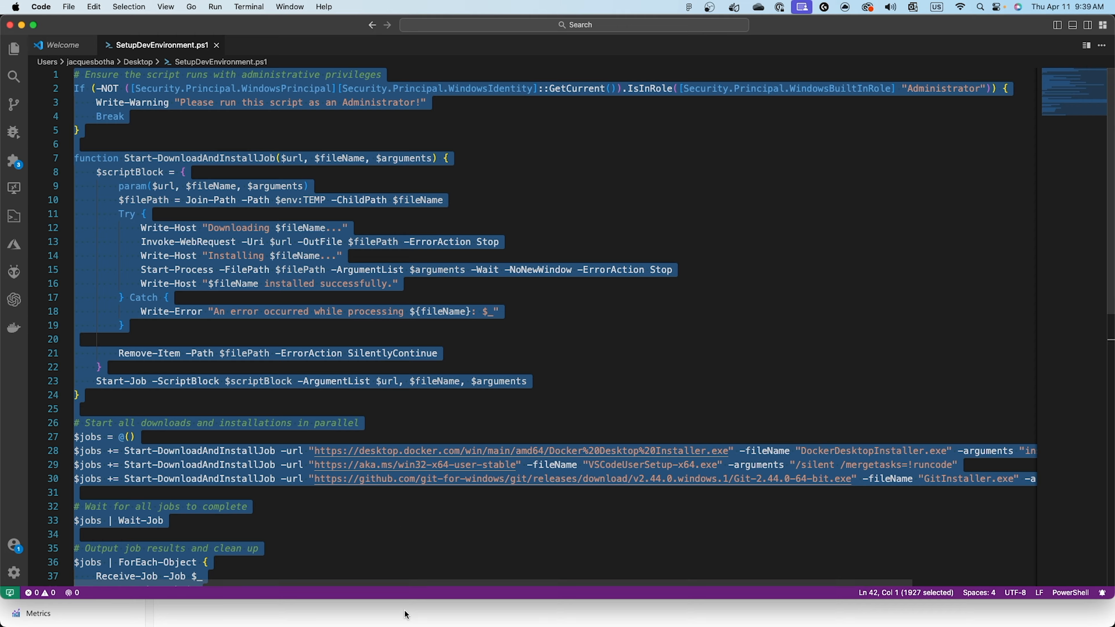
{"action": "key", "text": "super+Tab"}
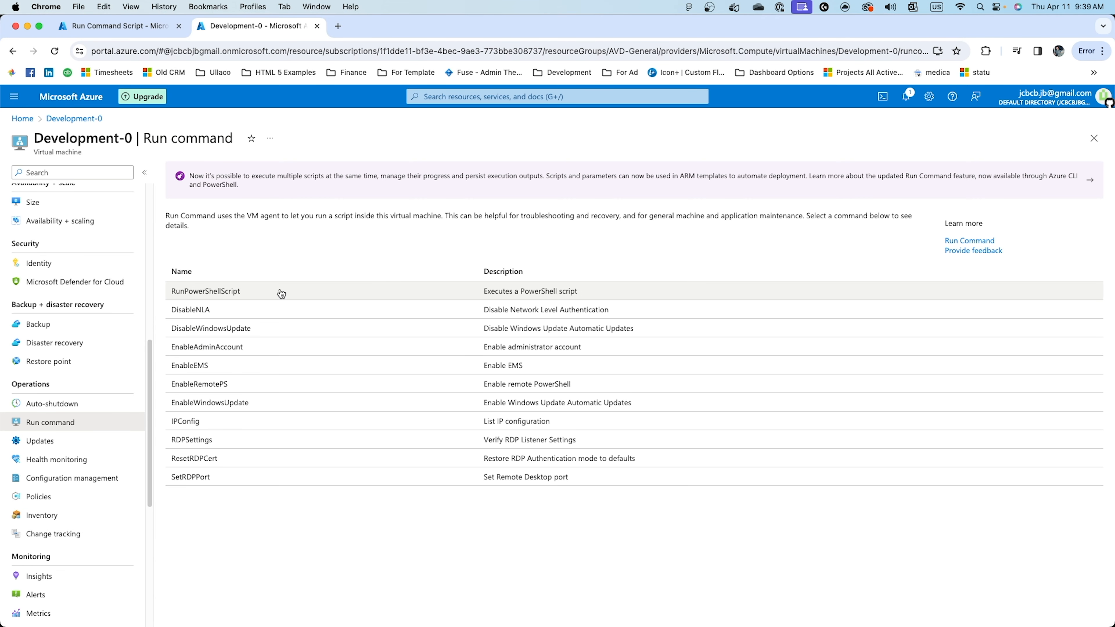
{"action": "left_click", "coordinate": [244, 292]}
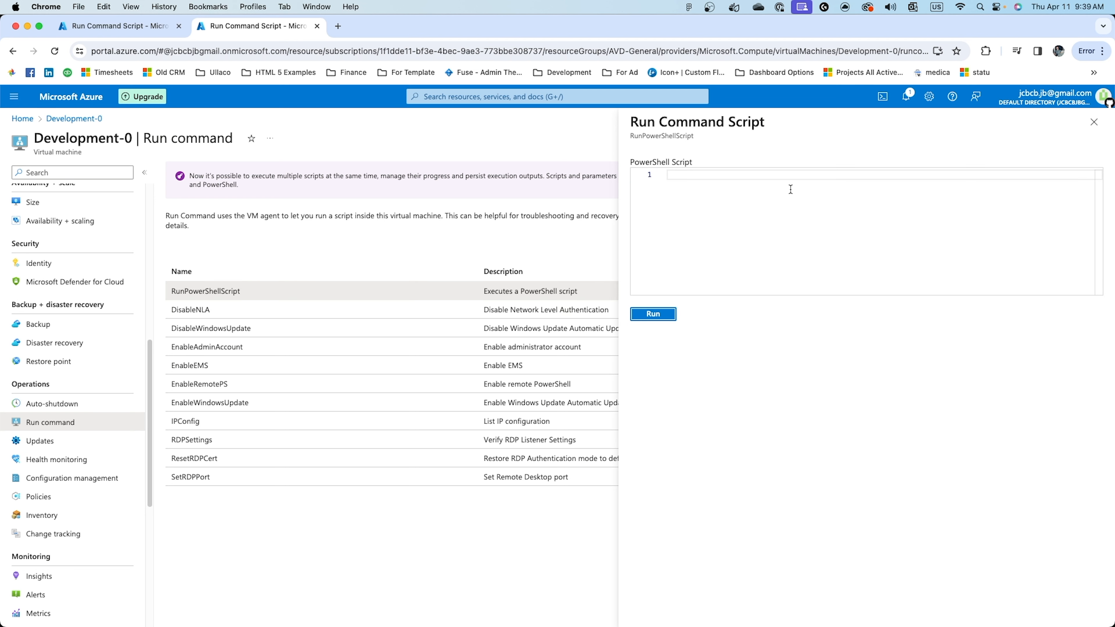
{"action": "right_click", "coordinate": [790, 189]}
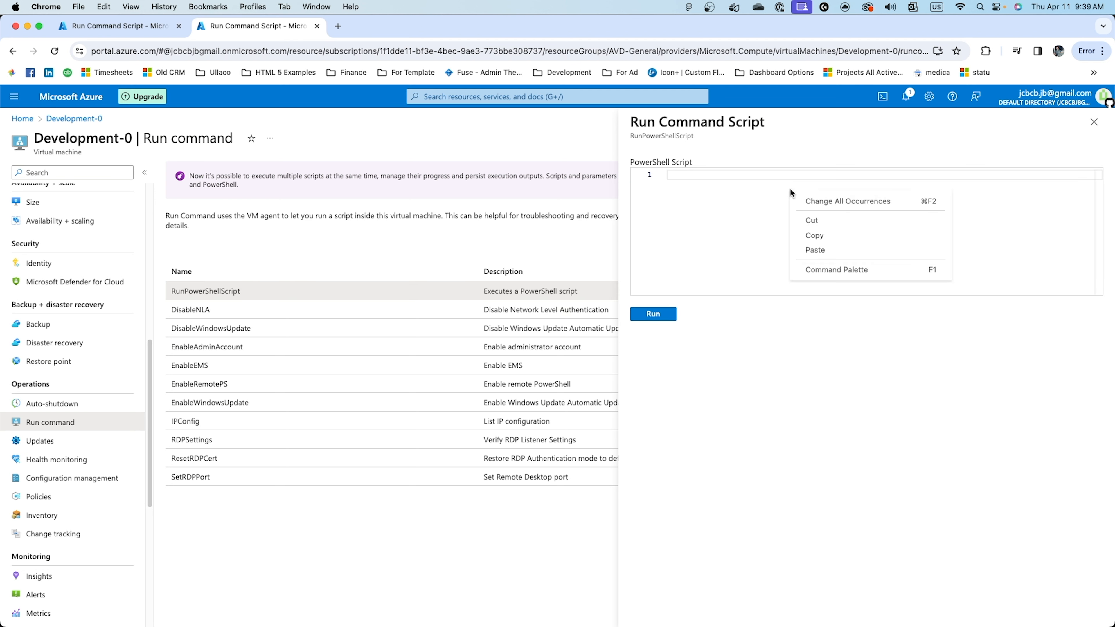
{"action": "left_click", "coordinate": [807, 247]}
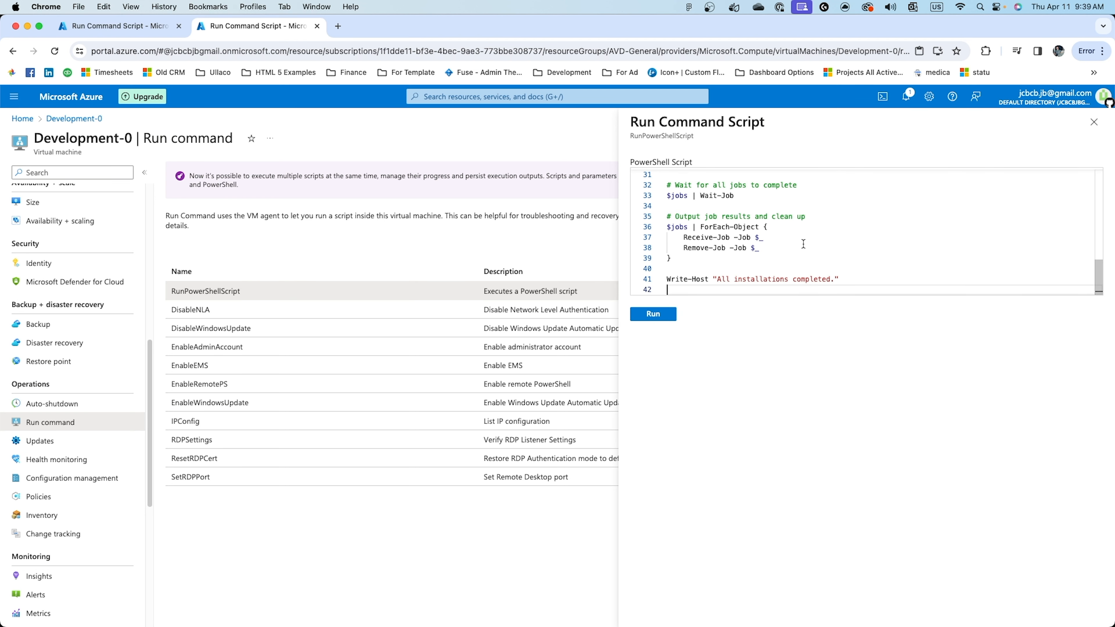
{"action": "left_click", "coordinate": [653, 314]}
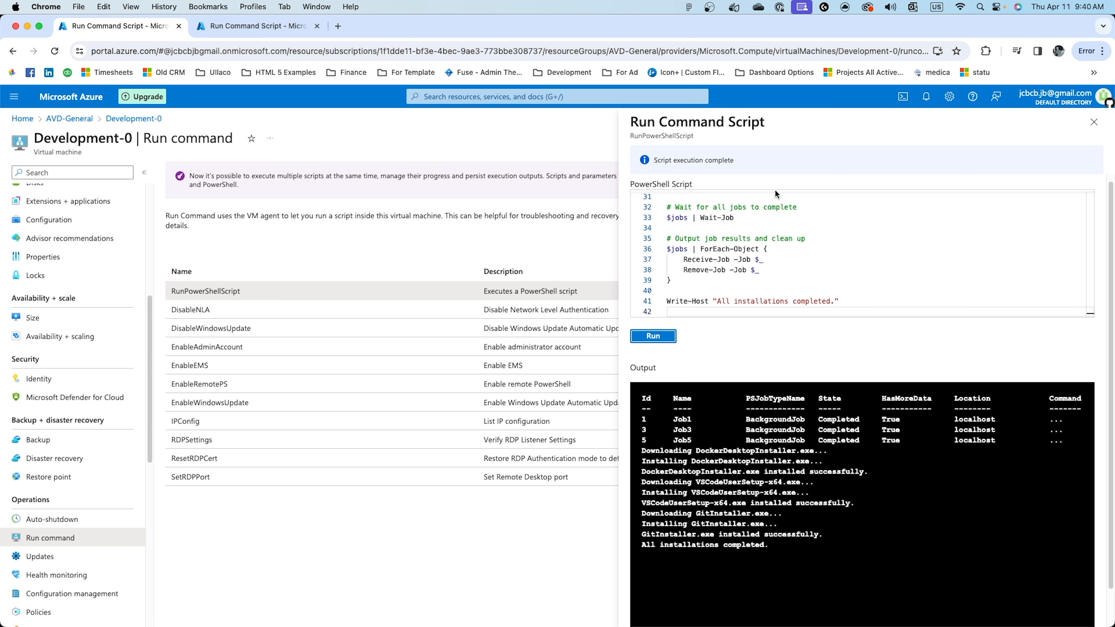
Examine the script output for the background jobs and the Docker Desktop, VS Code and Git installer entries.
{"action": "left_click_drag", "start_coordinate": [673, 419], "coordinate": [692, 440]}
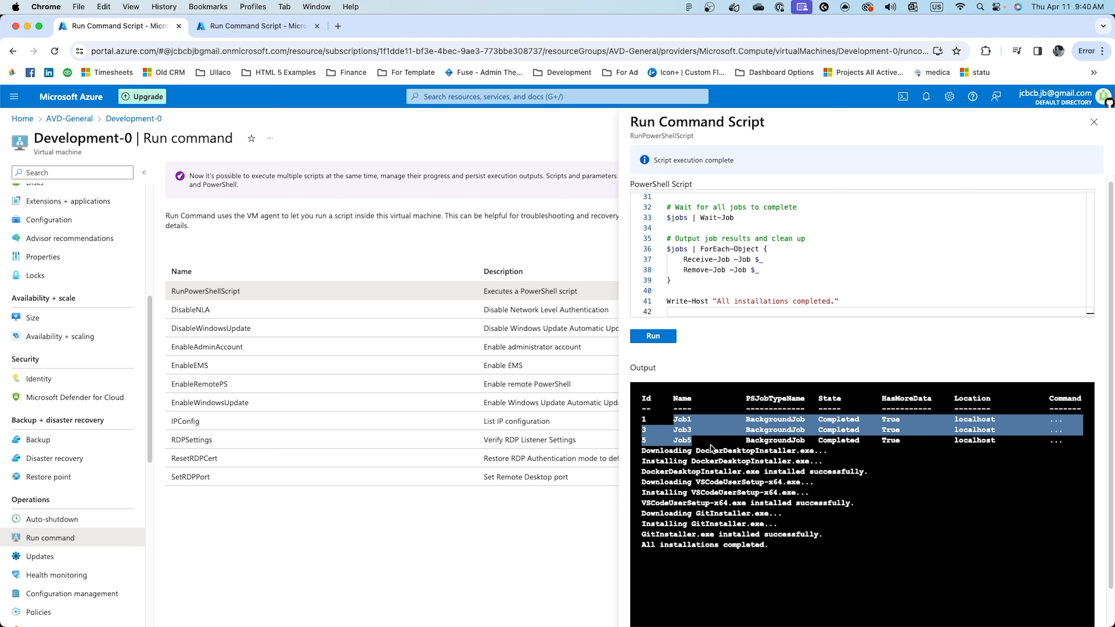
{"action": "left_click", "coordinate": [747, 450]}
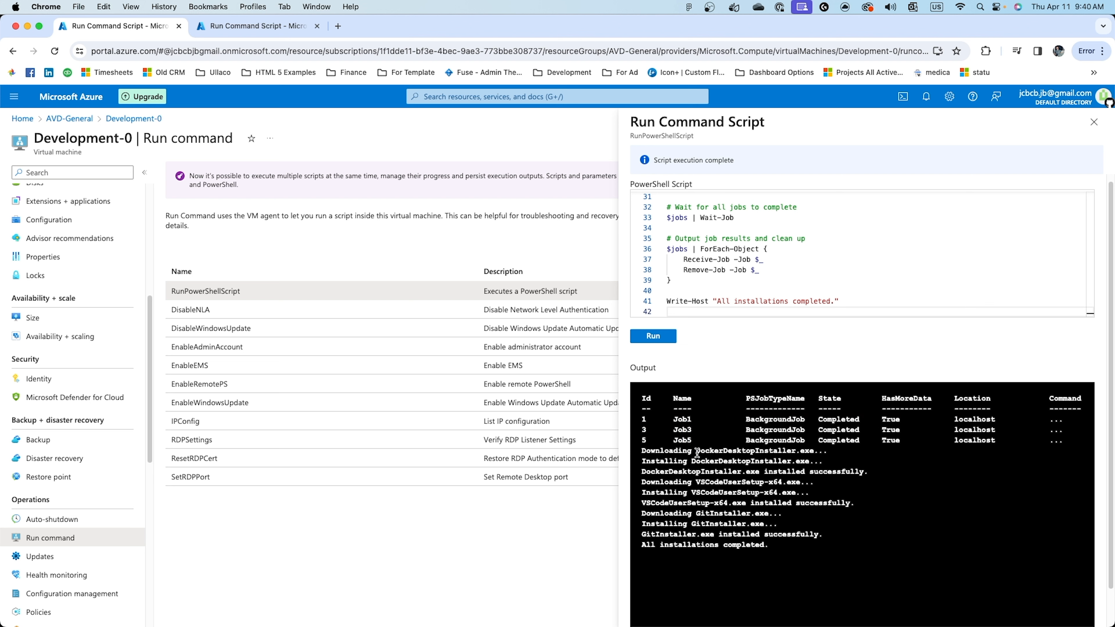
{"action": "left_click_drag", "start_coordinate": [697, 451], "coordinate": [727, 451]}
{"action": "left_click_drag", "start_coordinate": [697, 482], "coordinate": [714, 512]}
{"action": "left_click_drag", "start_coordinate": [775, 549], "coordinate": [621, 525]}
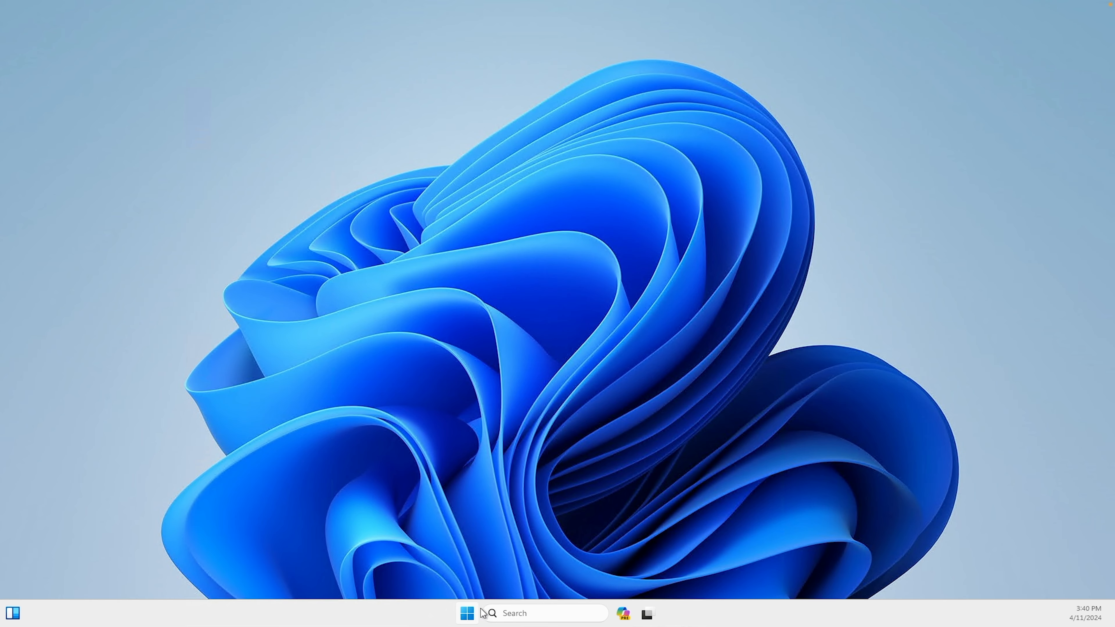
Launch the recently added Docker Desktop in the Windows session desktop.
{"action": "left_click", "coordinate": [467, 613]}
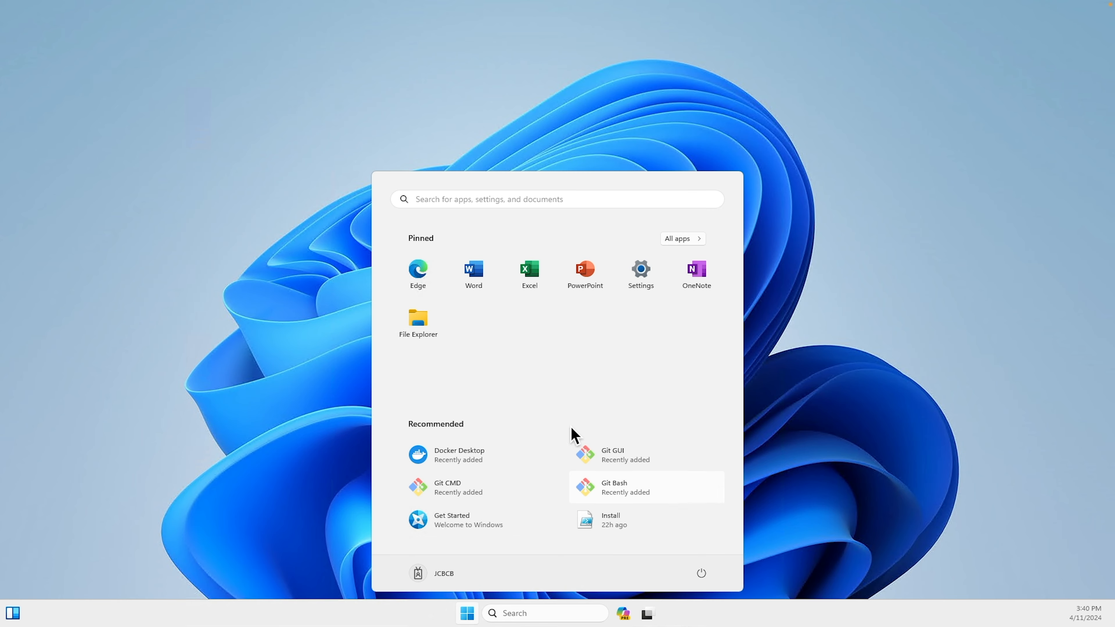
{"action": "left_click", "coordinate": [486, 458]}
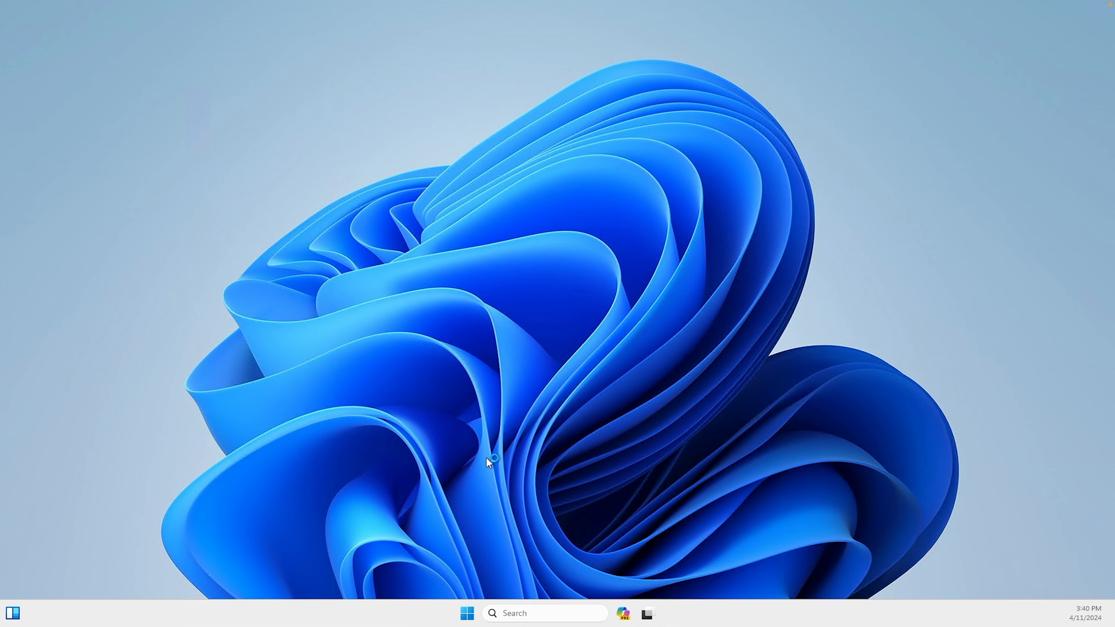